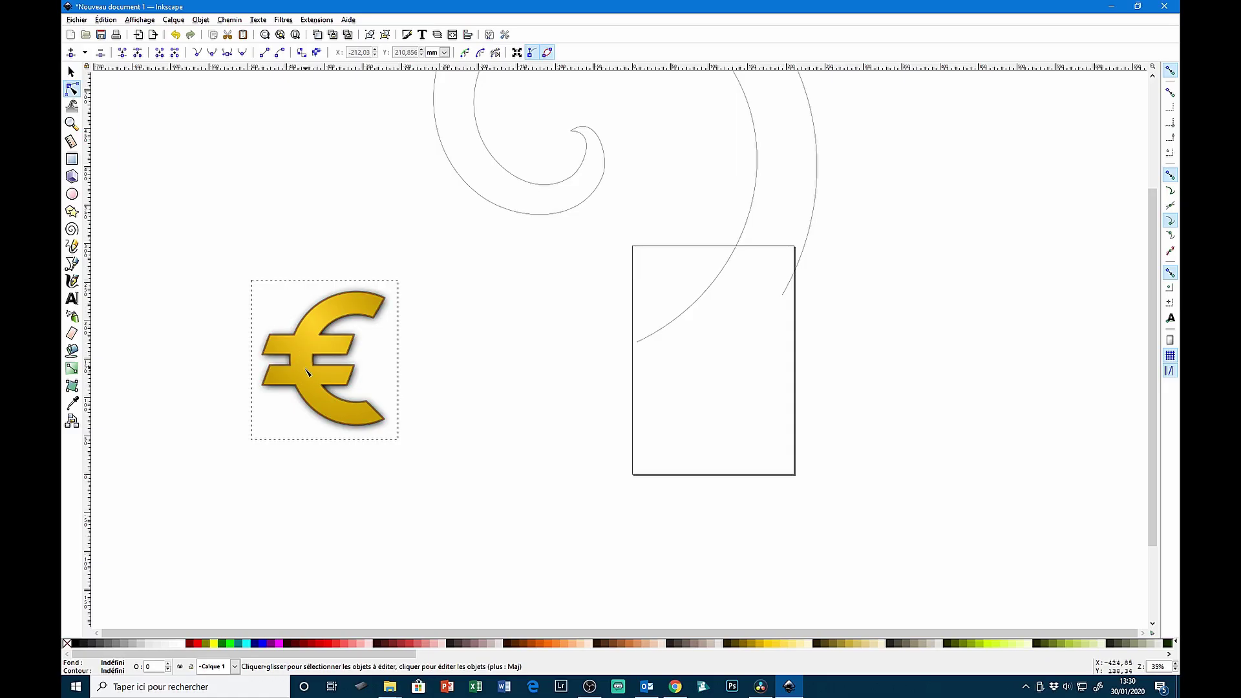
In Inkscape, select the euro symbol with the Node tool and box-select its middle nodes.
{"action": "left_click", "coordinate": [305, 372]}
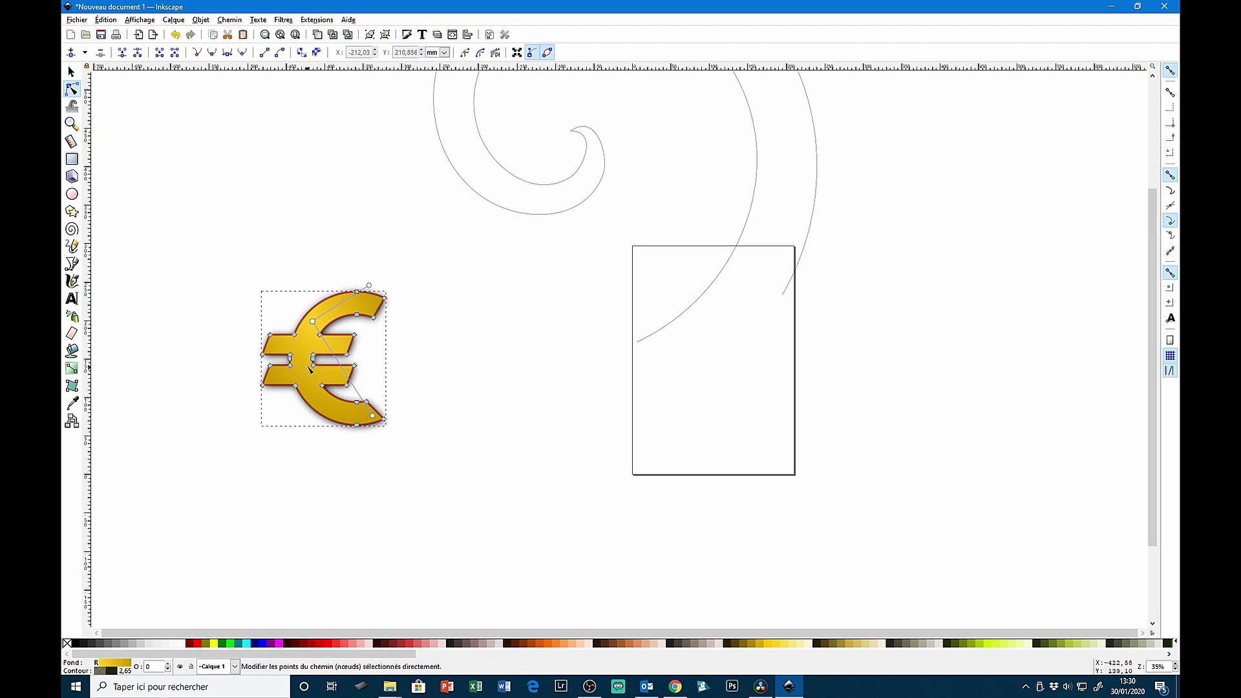
{"action": "left_click_drag", "start_coordinate": [298, 338], "coordinate": [335, 355]}
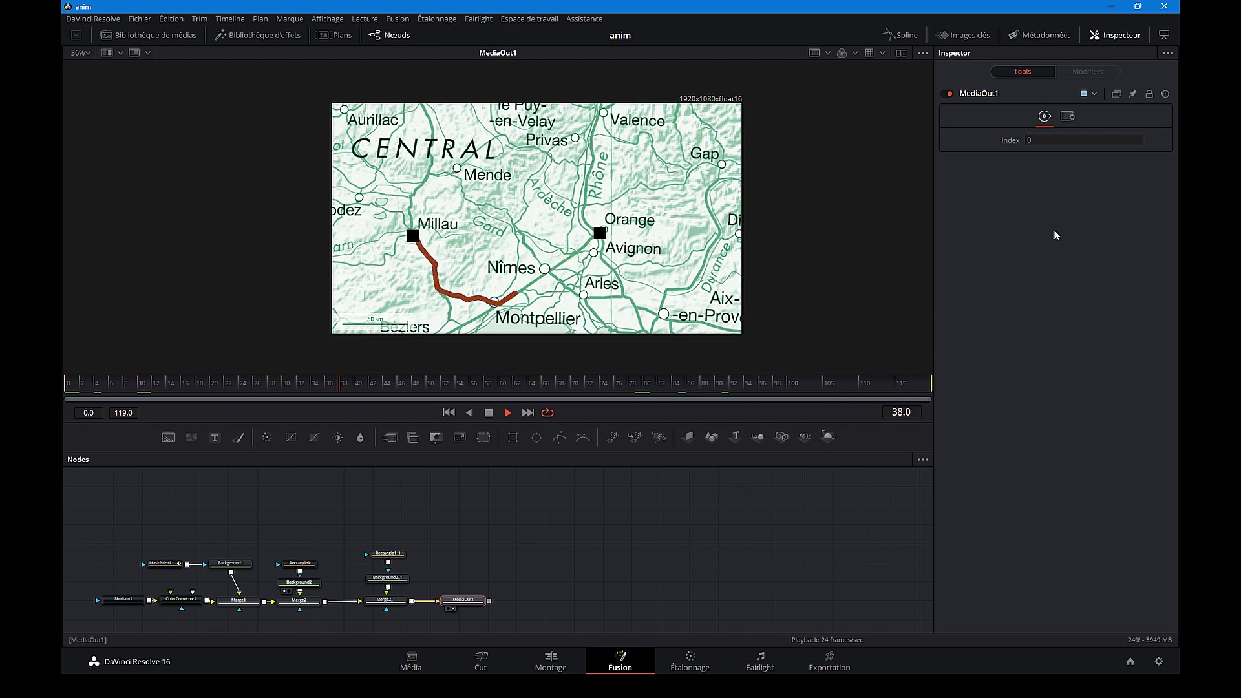
Replay the route animation, then move the Edit timeline playhead past the two clips.
{"action": "key", "text": "Home"}
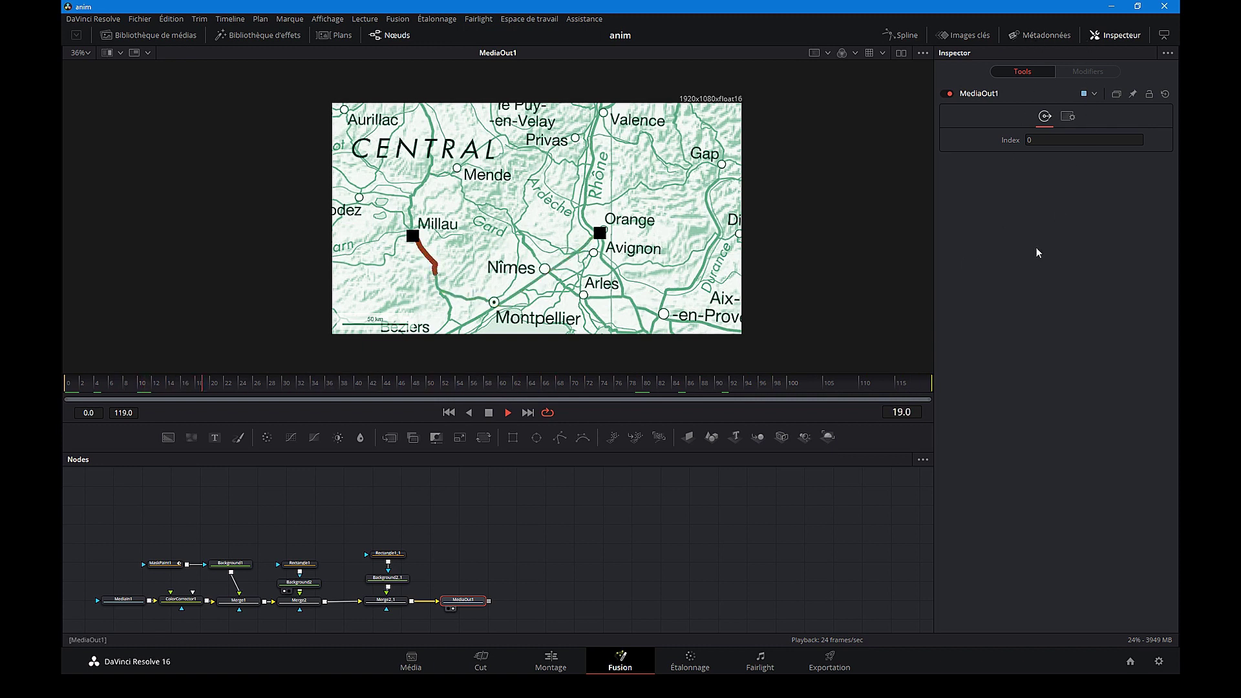
{"action": "left_click", "coordinate": [550, 666]}
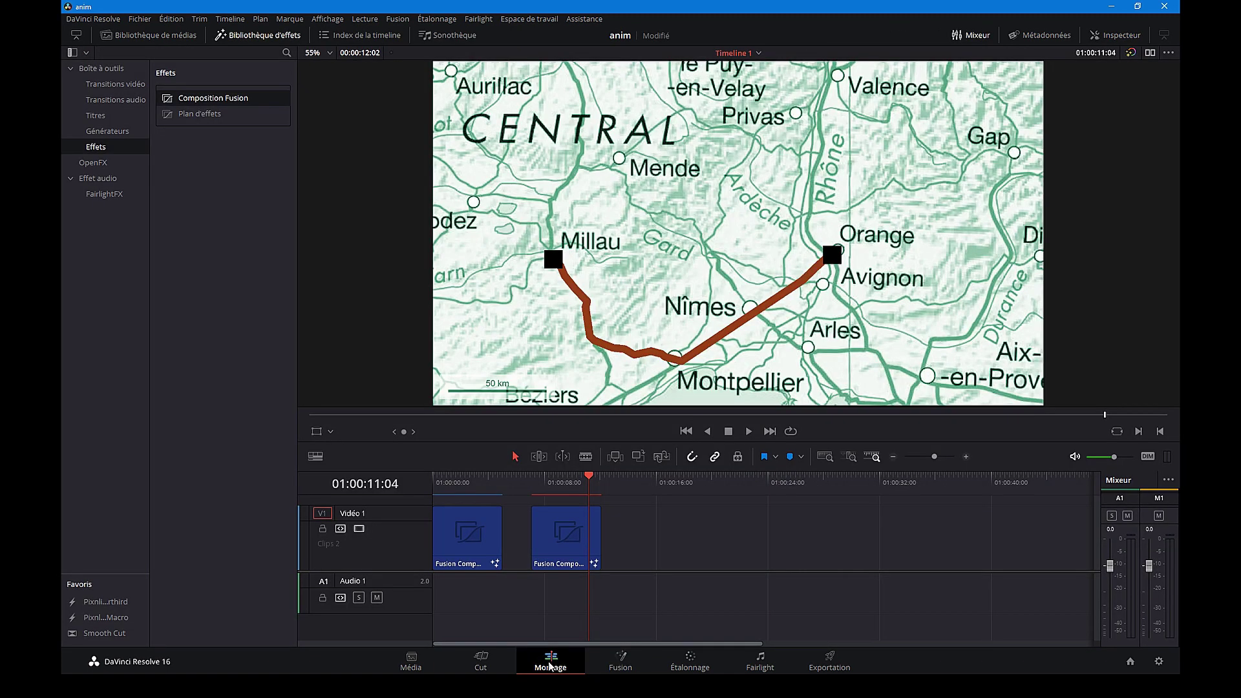
{"action": "mouse_move", "coordinate": [586, 475]}
{"action": "left_mouse_down"}
{"action": "mouse_move", "coordinate": [623, 482]}
{"action": "mouse_move", "coordinate": [600, 483]}
{"action": "left_mouse_up"}
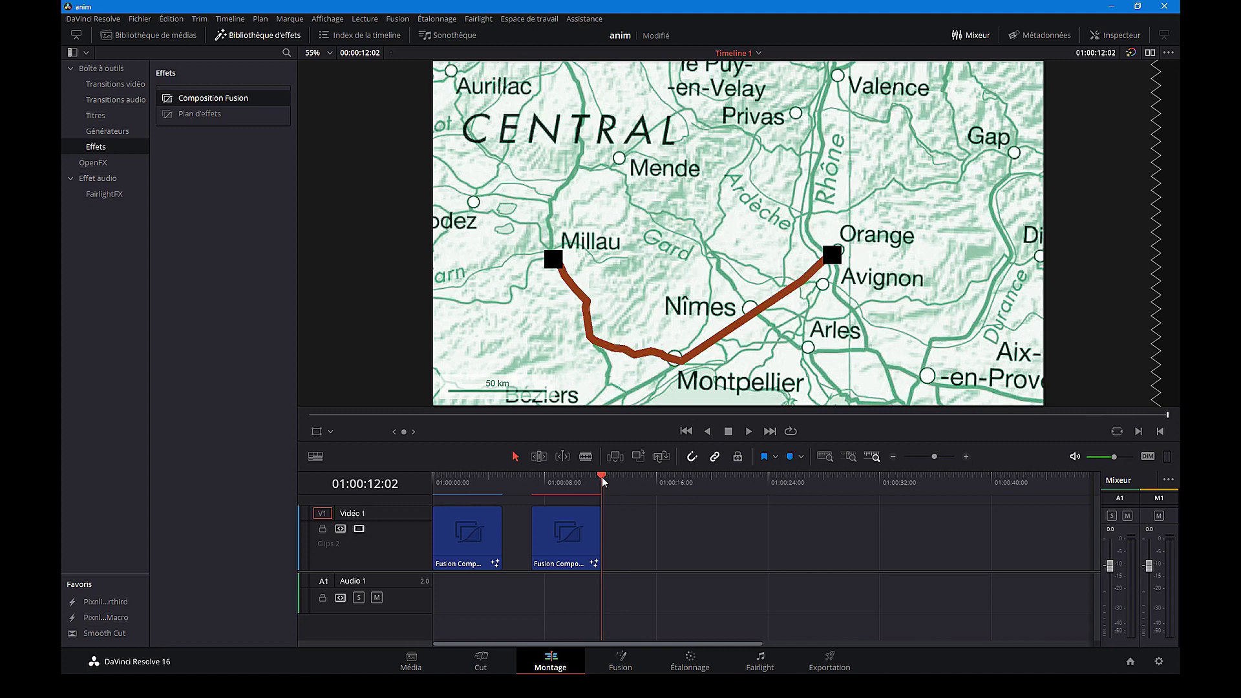
Drop a Fusion Composition from the Effects library onto Video 1 after the two clips.
{"action": "left_click", "coordinate": [268, 34]}
{"action": "left_click", "coordinate": [267, 34]}
{"action": "mouse_move", "coordinate": [221, 96]}
{"action": "left_mouse_down"}
{"action": "mouse_move", "coordinate": [606, 459]}
{"action": "mouse_move", "coordinate": [653, 546]}
{"action": "left_mouse_up"}
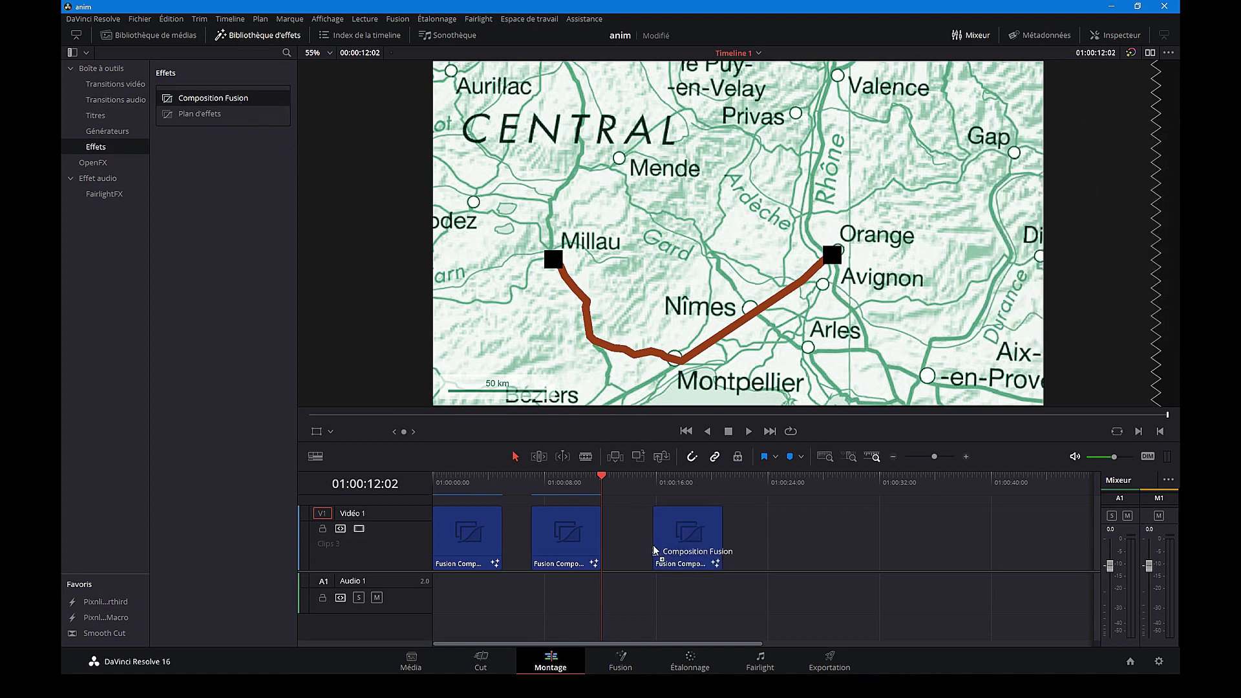
{"action": "mouse_move", "coordinate": [653, 490]}
{"action": "left_mouse_down"}
{"action": "mouse_move", "coordinate": [681, 491]}
{"action": "mouse_move", "coordinate": [654, 503]}
{"action": "left_mouse_up"}
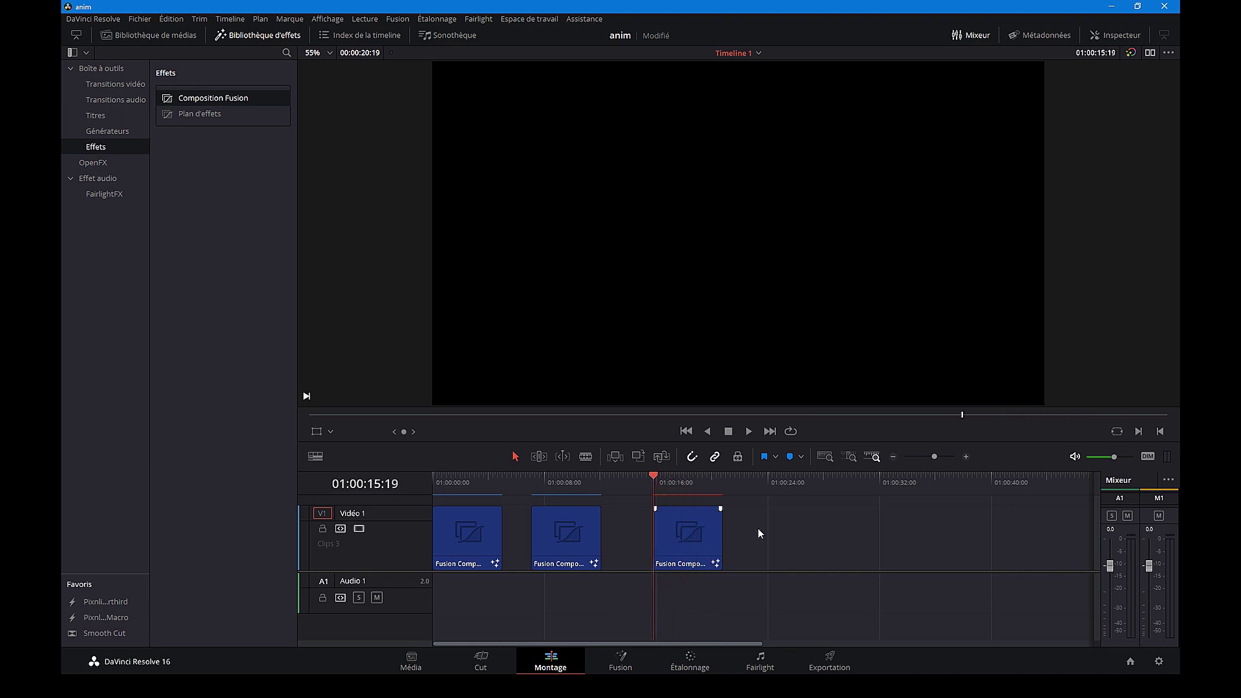
{"action": "left_click_drag", "start_coordinate": [658, 483], "coordinate": [671, 491]}
Open the new clip on the Fusion page and move MediaOut1 right and down.
{"action": "left_click", "coordinate": [621, 668]}
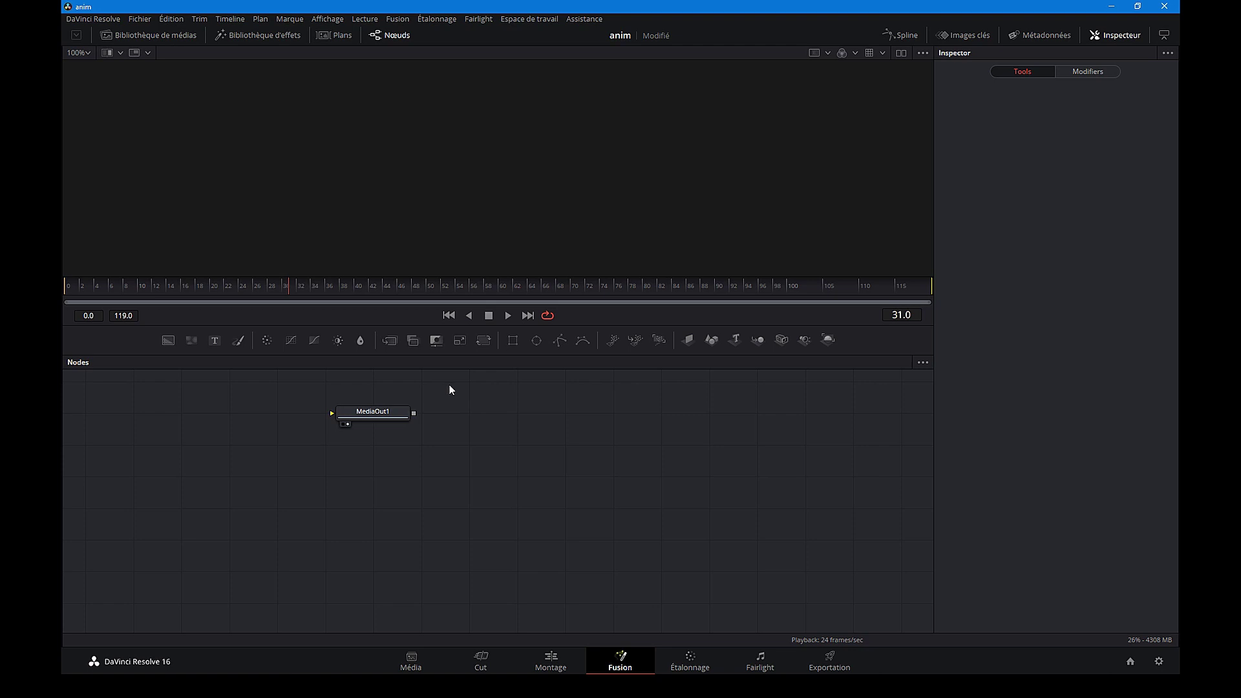
{"action": "left_click_drag", "start_coordinate": [450, 389], "coordinate": [323, 462]}
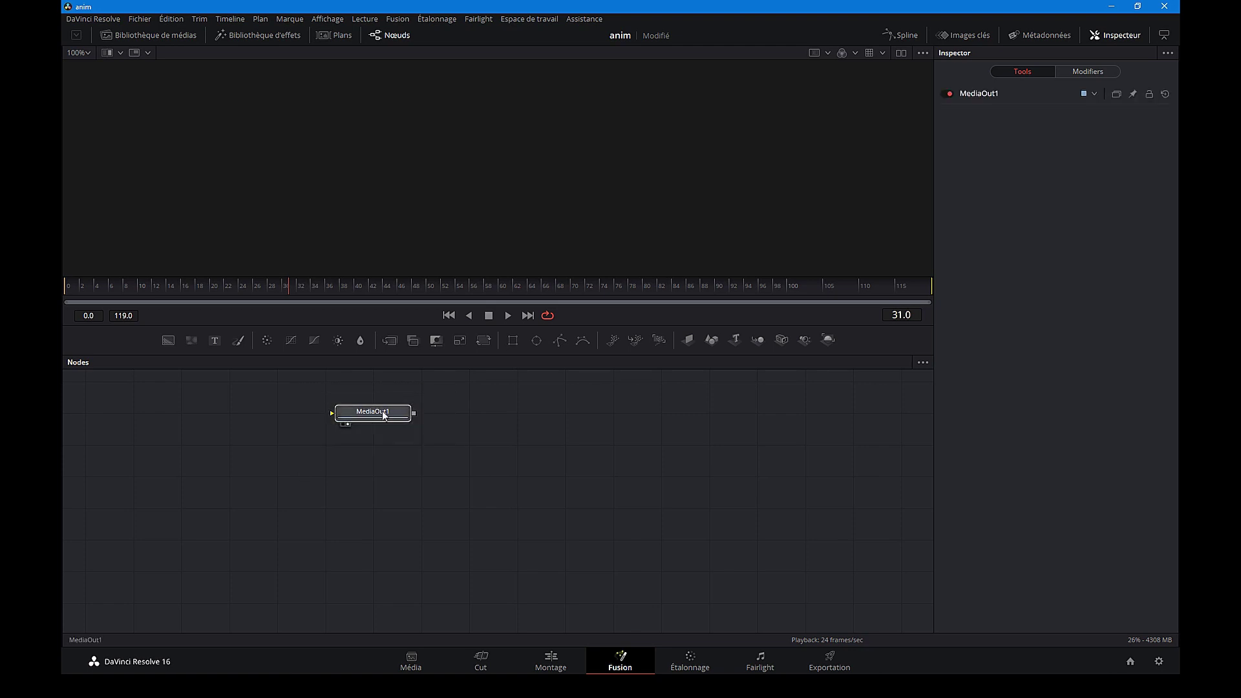
{"action": "left_click_drag", "start_coordinate": [383, 415], "coordinate": [589, 435]}
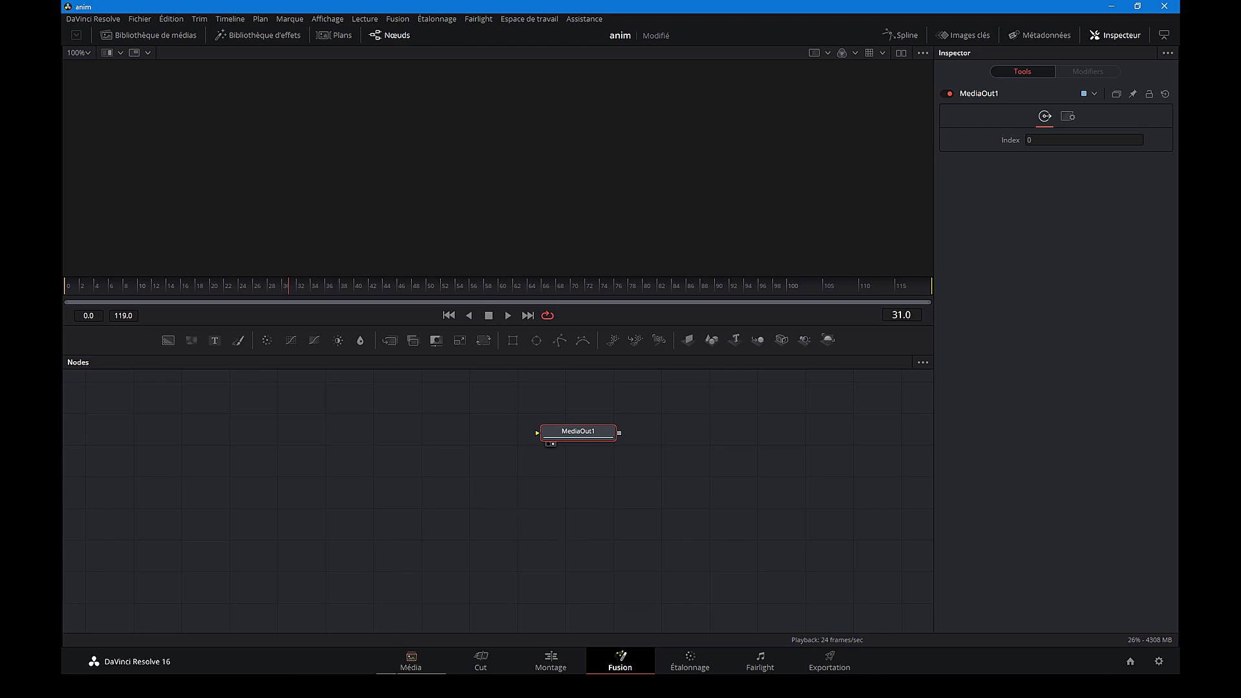
Open E: > 06-video youtube > davinci resolve animation graphique and drag the map JPG to Resolve.
{"action": "mouse_move", "coordinate": [391, 685]}
{"action": "left_click", "coordinate": [391, 627]}
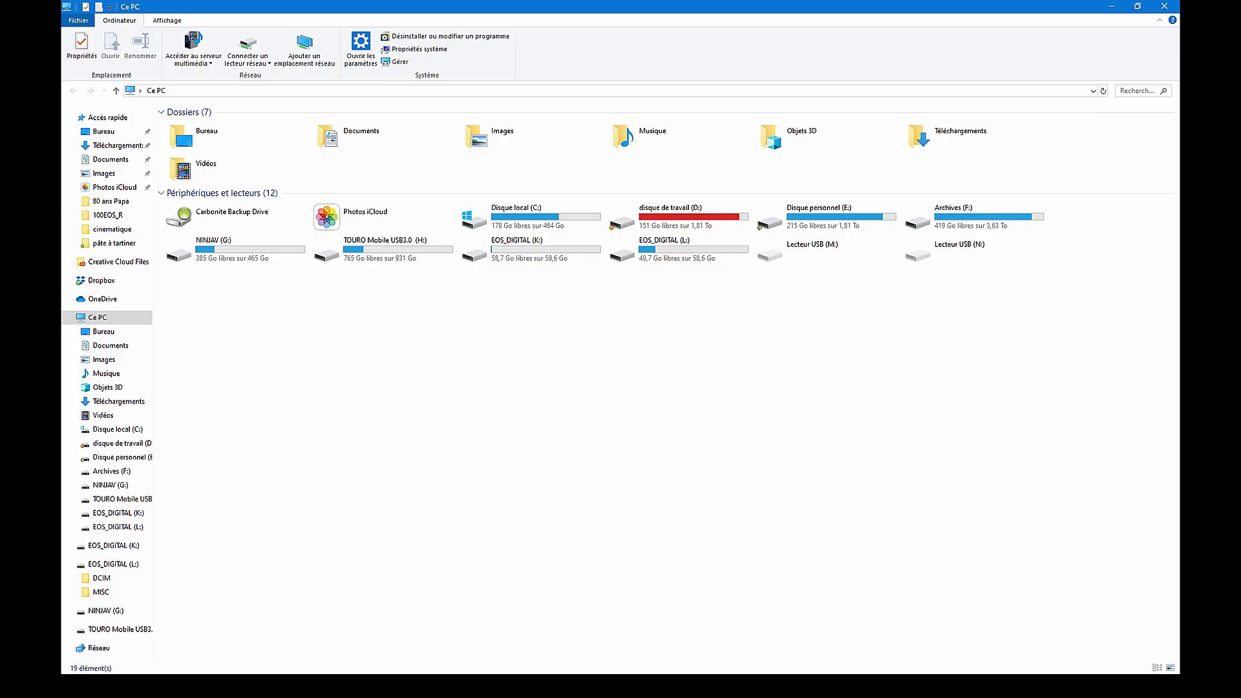
{"action": "double_click", "coordinate": [860, 217]}
{"action": "double_click", "coordinate": [214, 187]}
{"action": "double_click", "coordinate": [338, 269]}
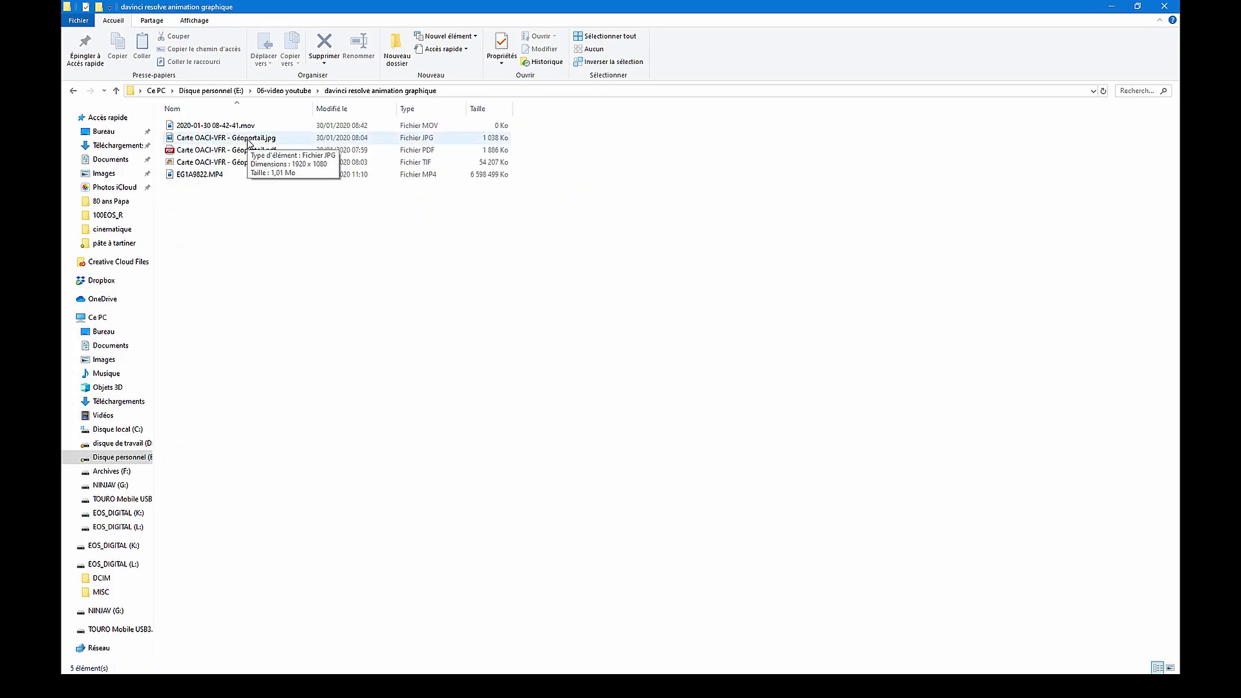
{"action": "left_click_drag", "start_coordinate": [249, 141], "coordinate": [750, 673]}
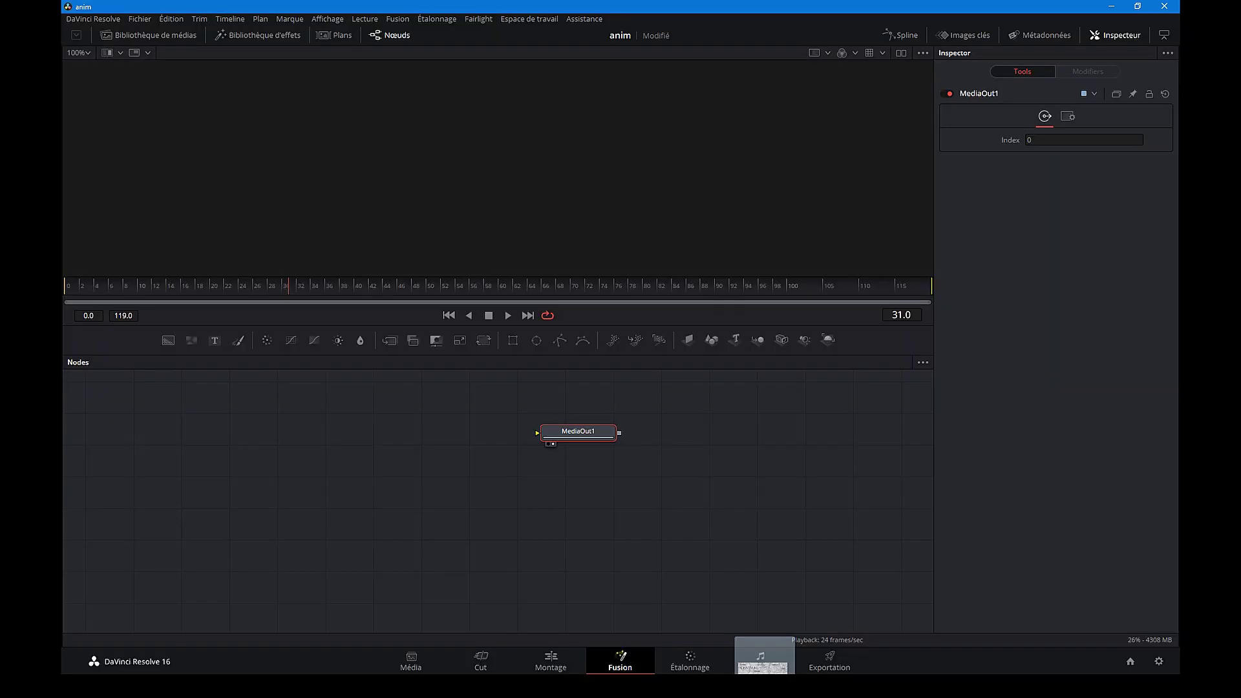
Drop the map JPG in as MediaIn1, wire it into MediaOut1, and enlarge the viewer.
{"action": "mouse_move", "coordinate": [766, 666]}
{"action": "left_mouse_down"}
{"action": "mouse_move", "coordinate": [274, 479]}
{"action": "mouse_move", "coordinate": [279, 462]}
{"action": "left_mouse_up"}
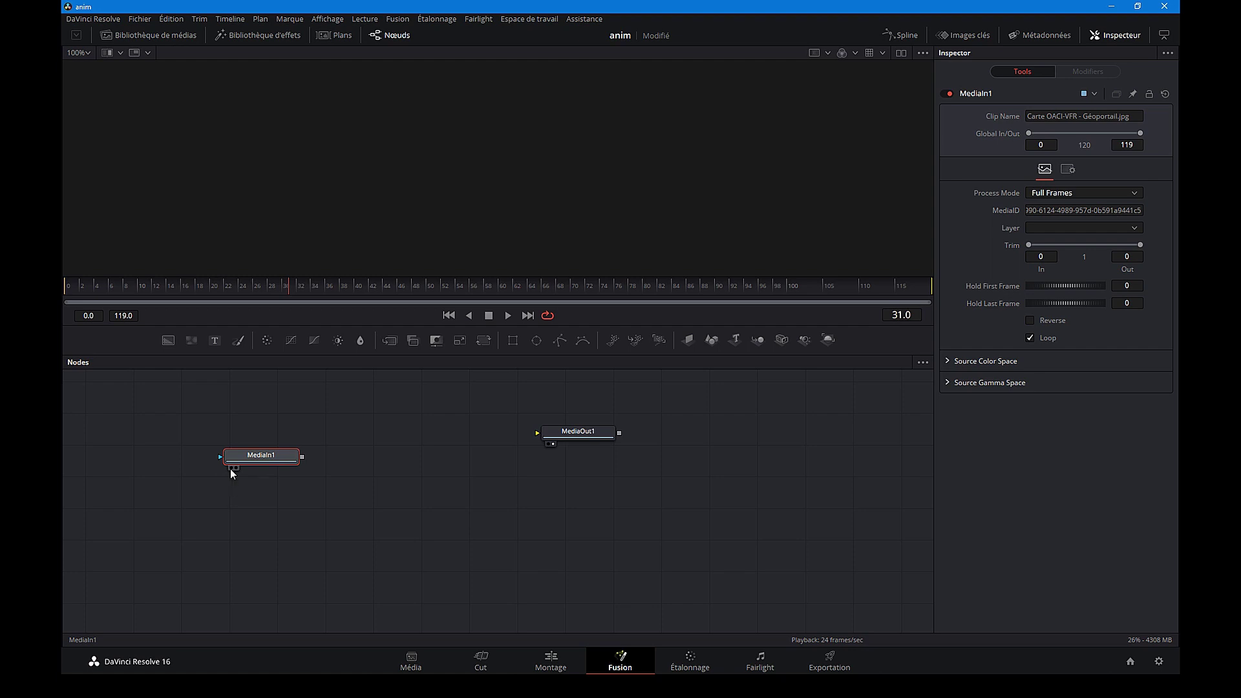
{"action": "left_click_drag", "start_coordinate": [302, 456], "coordinate": [579, 436]}
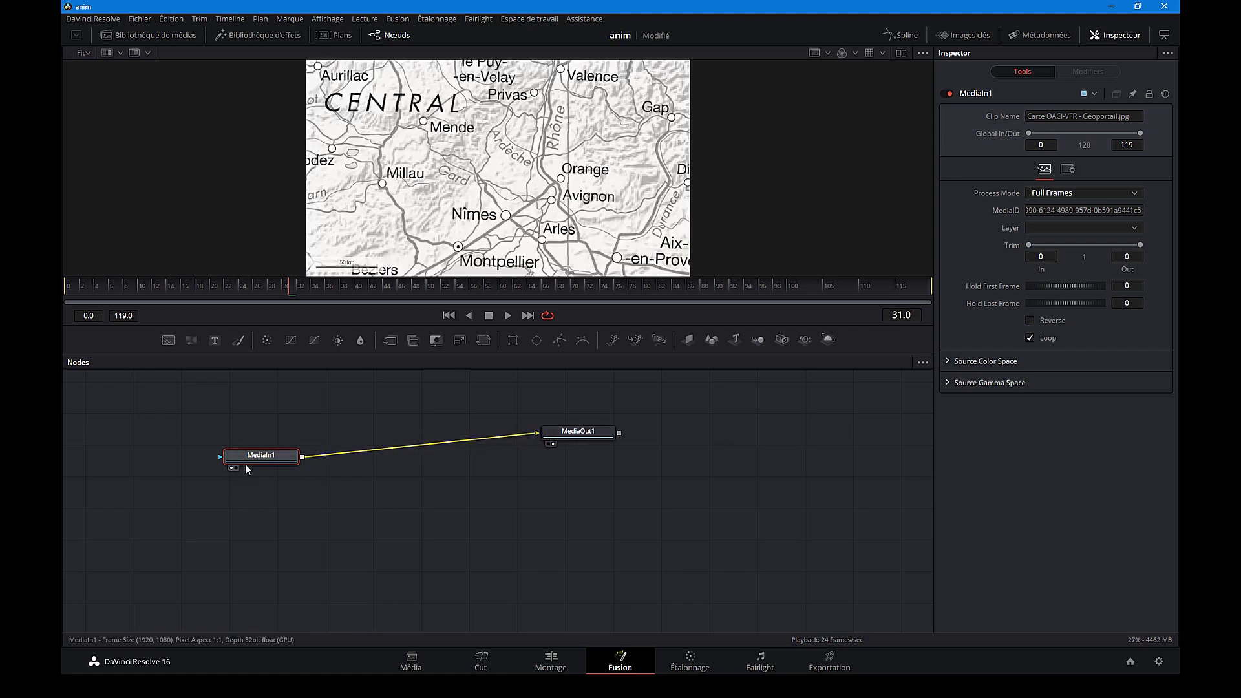
{"action": "left_click_drag", "start_coordinate": [251, 460], "coordinate": [240, 444]}
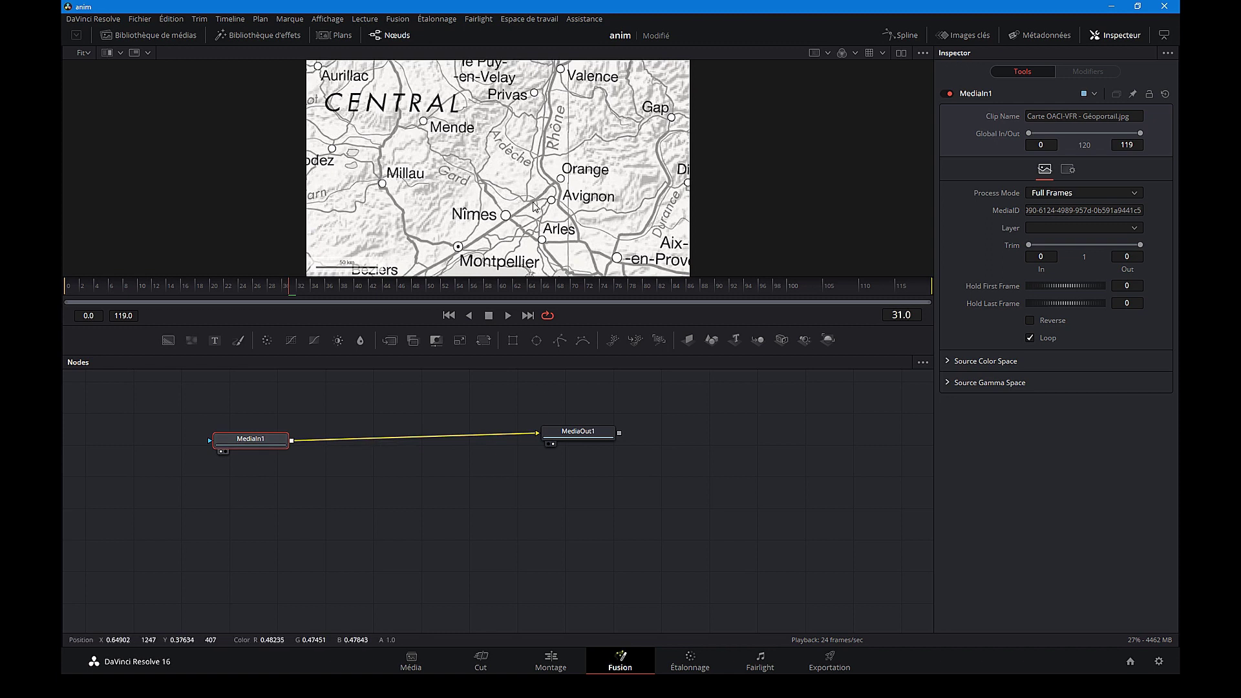
{"action": "left_click_drag", "start_coordinate": [544, 327], "coordinate": [547, 406]}
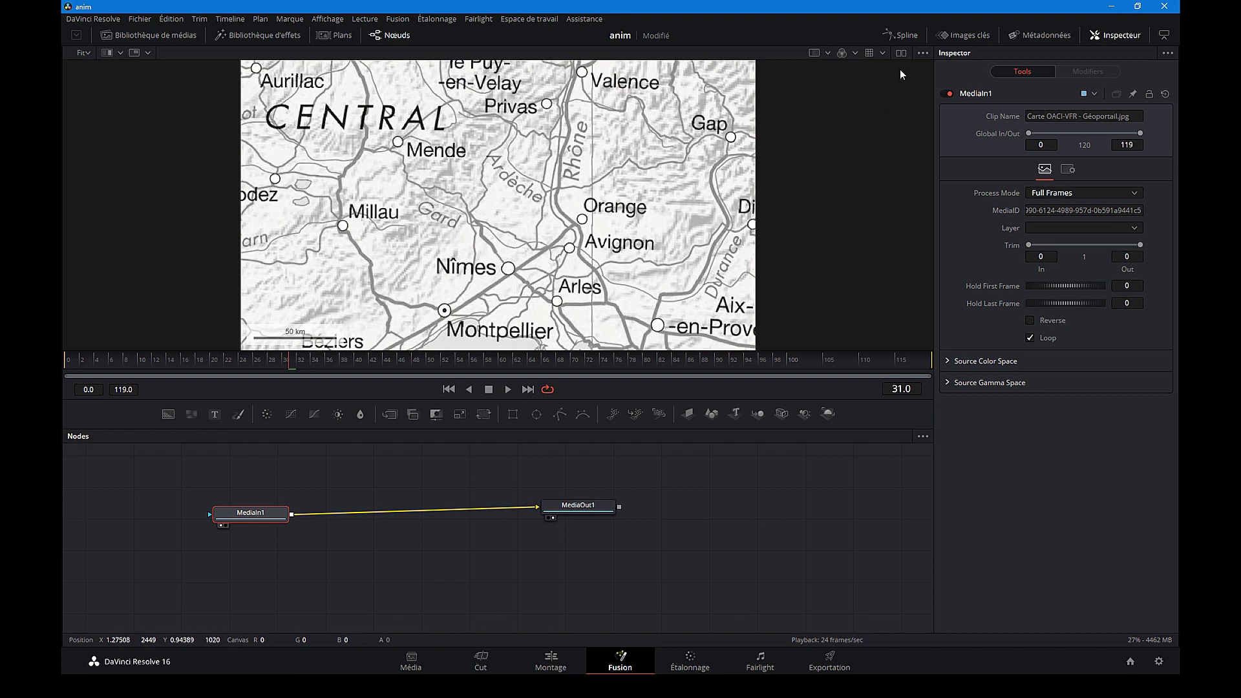
Switch to dual viewers, close the Inspector, and drag the splitter down to heighten both viewers.
{"action": "left_click", "coordinate": [902, 53]}
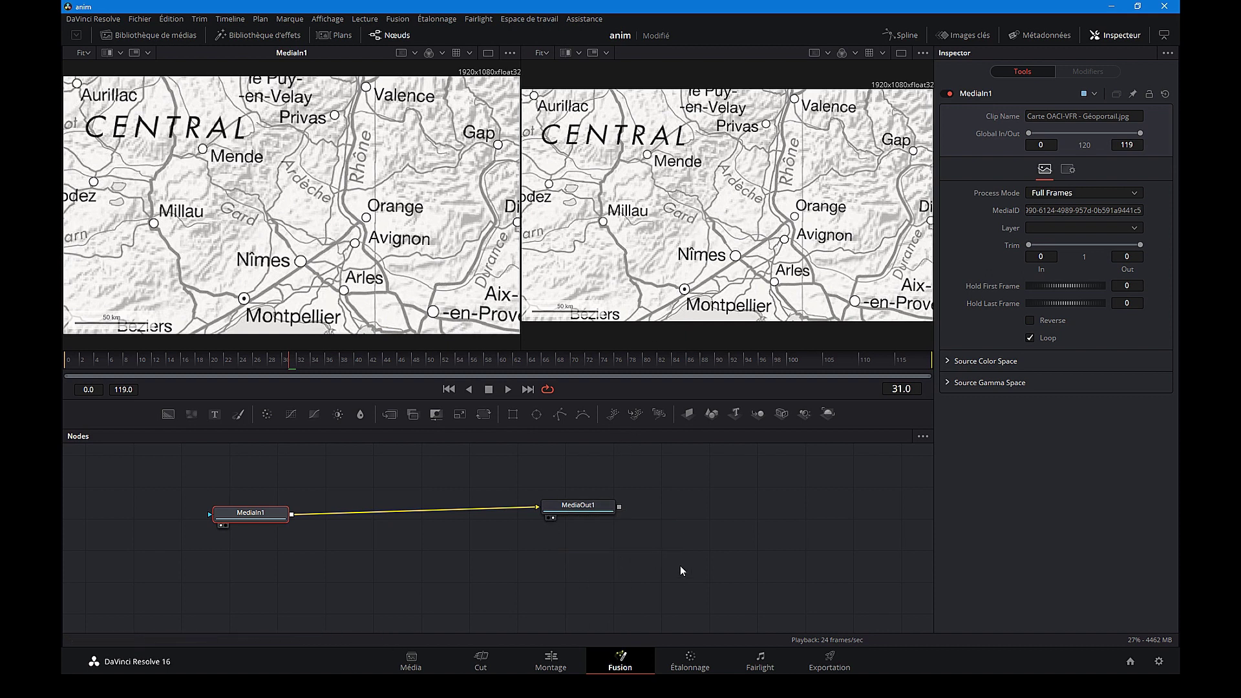
{"action": "left_click", "coordinate": [1117, 35]}
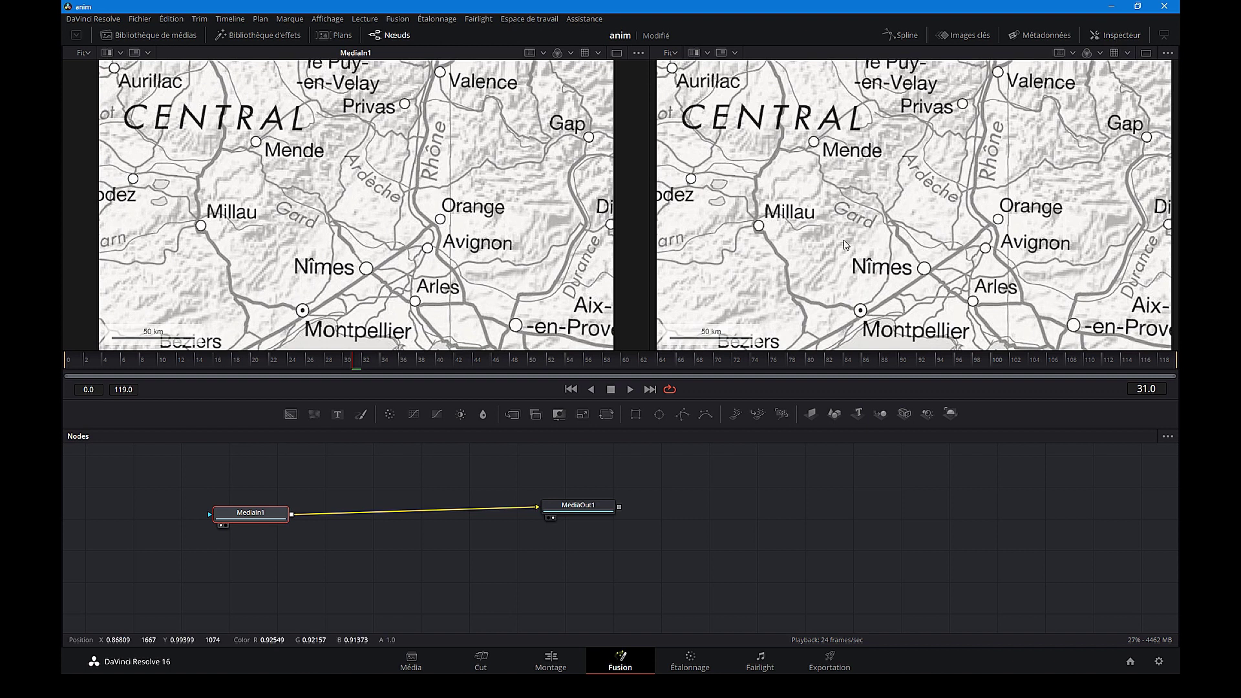
{"action": "left_click_drag", "start_coordinate": [610, 399], "coordinate": [617, 465]}
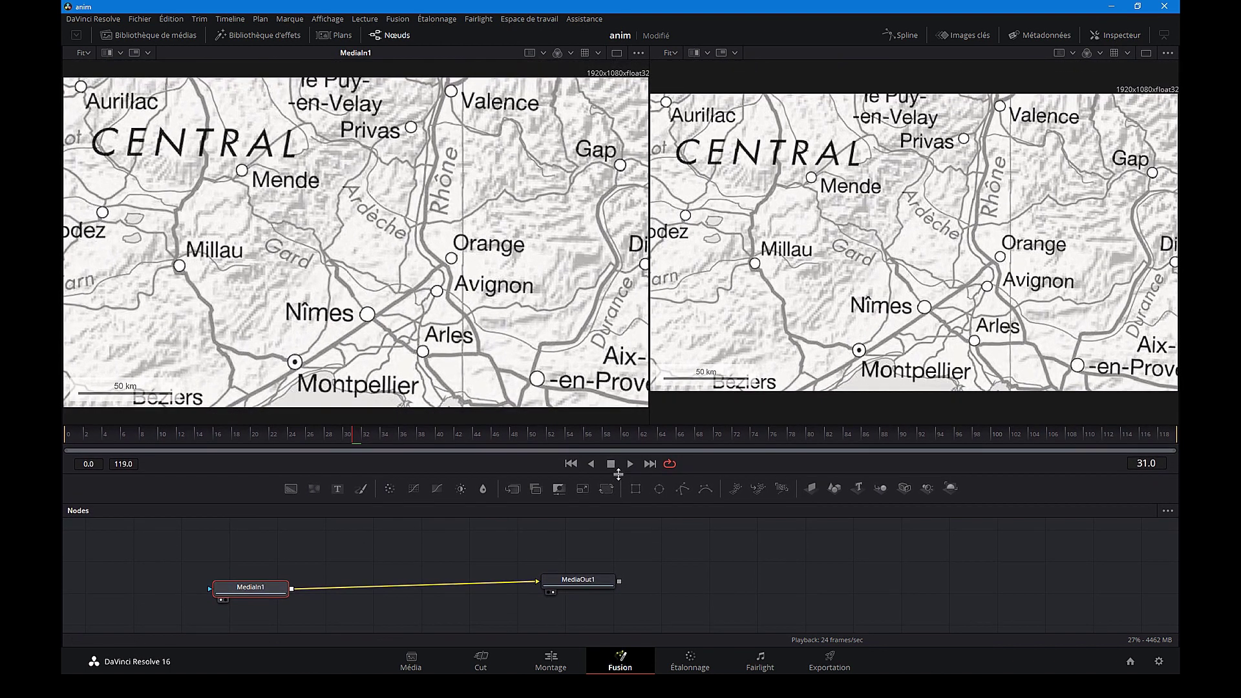
{"action": "left_click", "coordinate": [747, 512]}
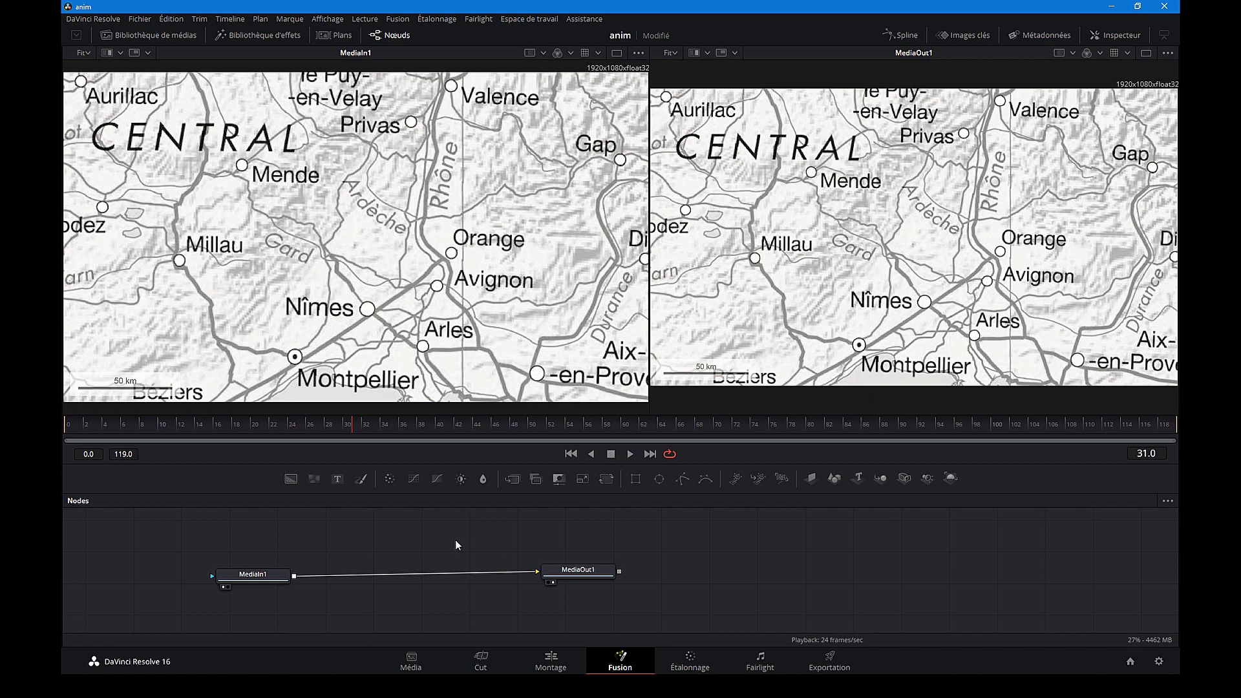
Search 'mask paint' in Select Tool, add a Mask Paint node, and shift MaskPaint1 left.
{"action": "key", "text": "shift+space"}
{"action": "type", "text": "Mask Paint"}
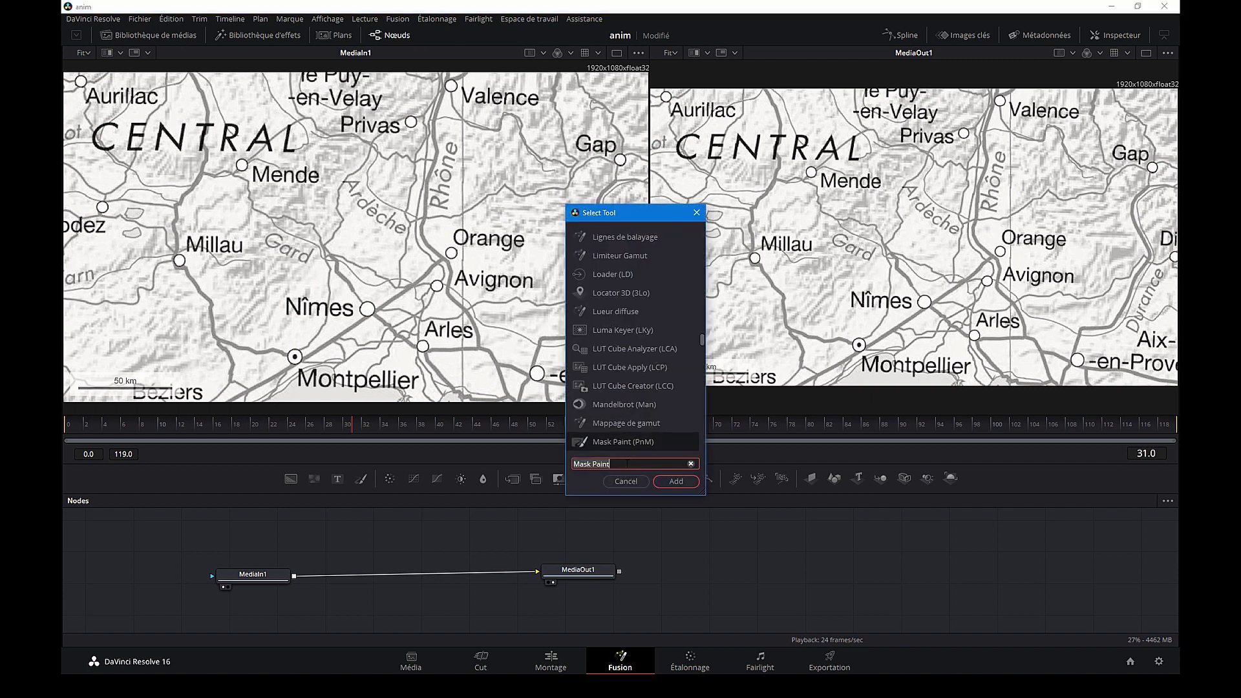
{"action": "type", "text": "mask"}
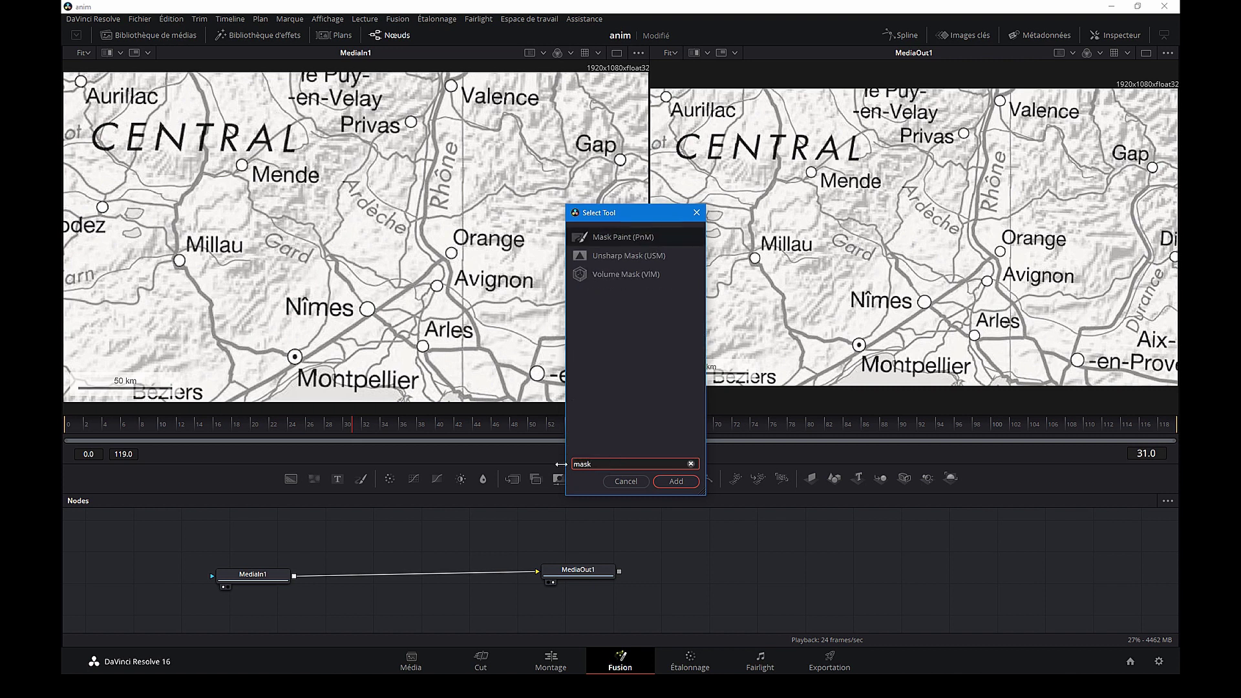
{"action": "type", "text": " paint"}
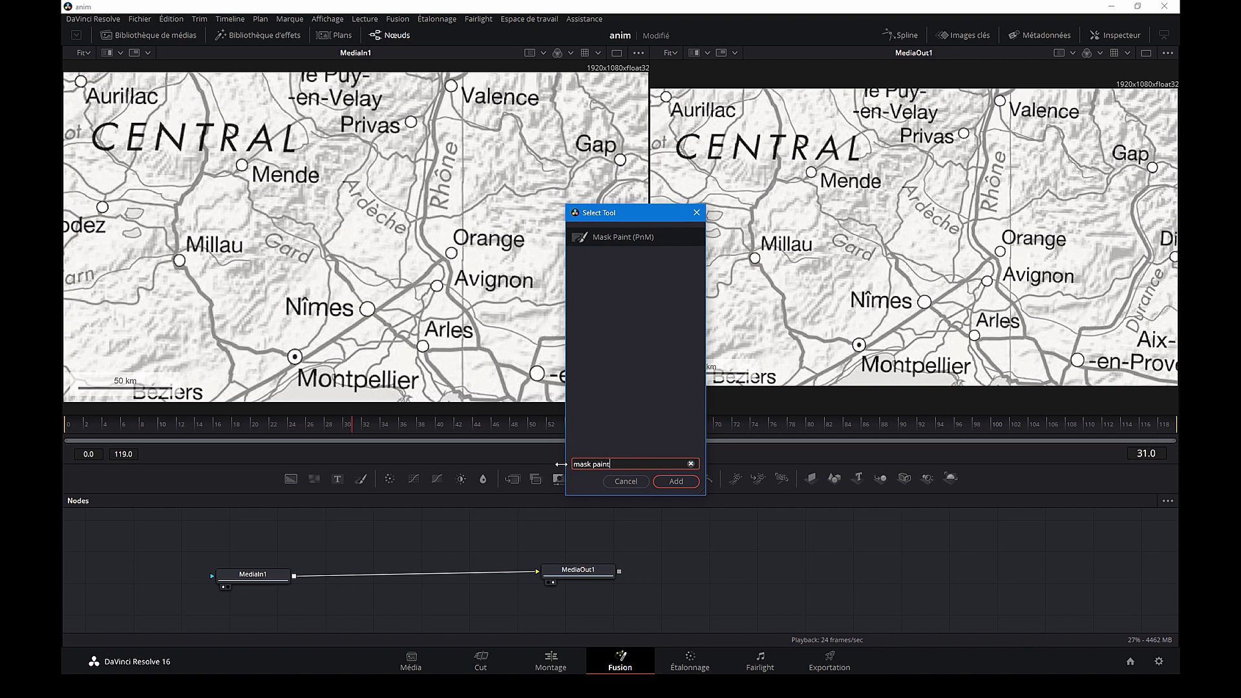
{"action": "left_click", "coordinate": [624, 238]}
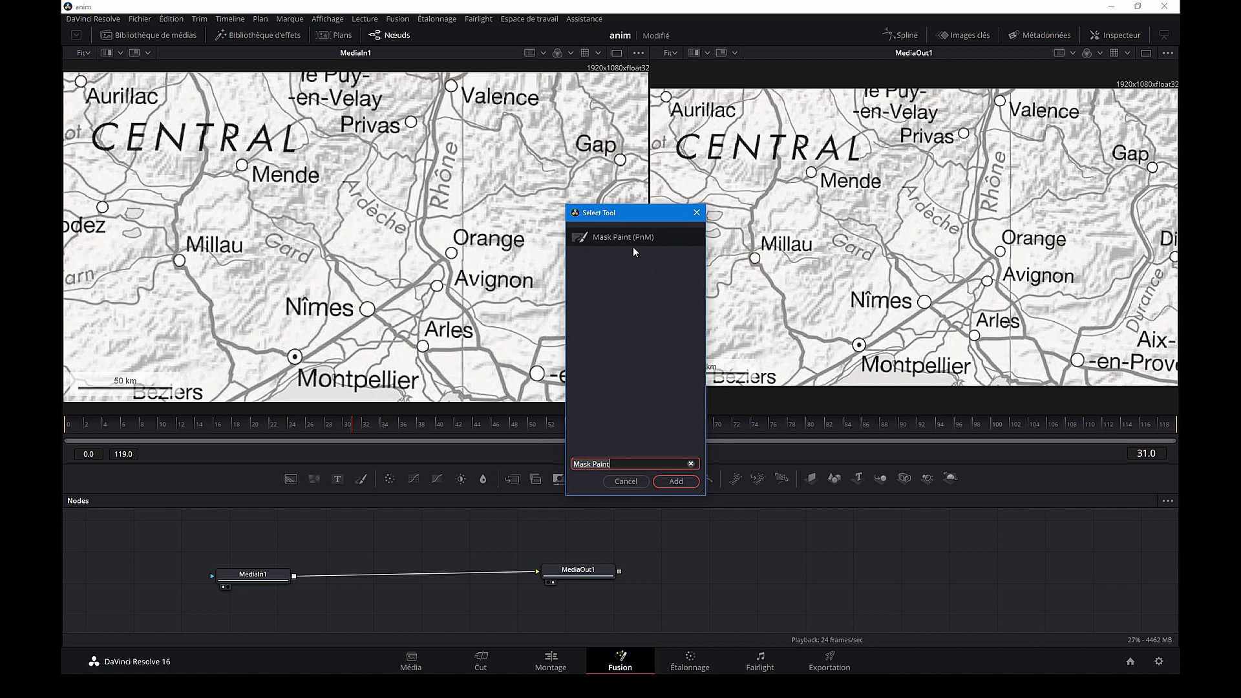
{"action": "left_click", "coordinate": [673, 481]}
{"action": "left_click_drag", "start_coordinate": [412, 543], "coordinate": [330, 537]}
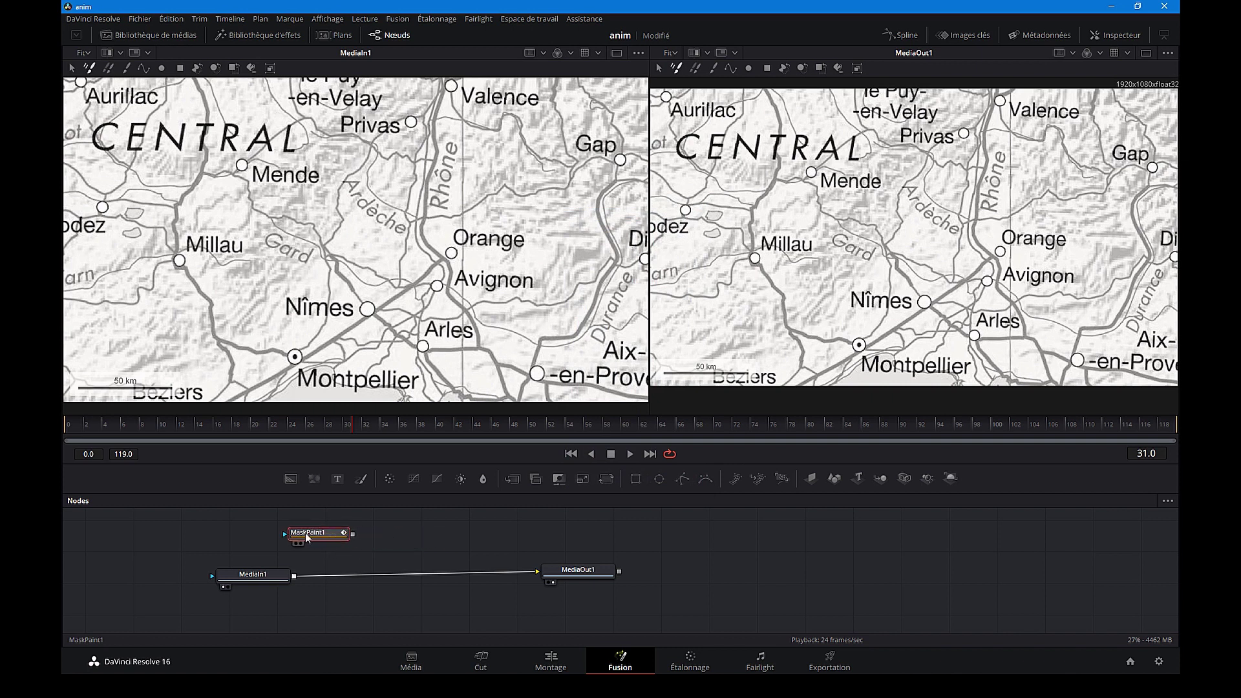
Place MaskPaint1 above MediaIn1, add Background1 beside it, and view Background1 in the left viewer.
{"action": "left_click_drag", "start_coordinate": [316, 537], "coordinate": [247, 538]}
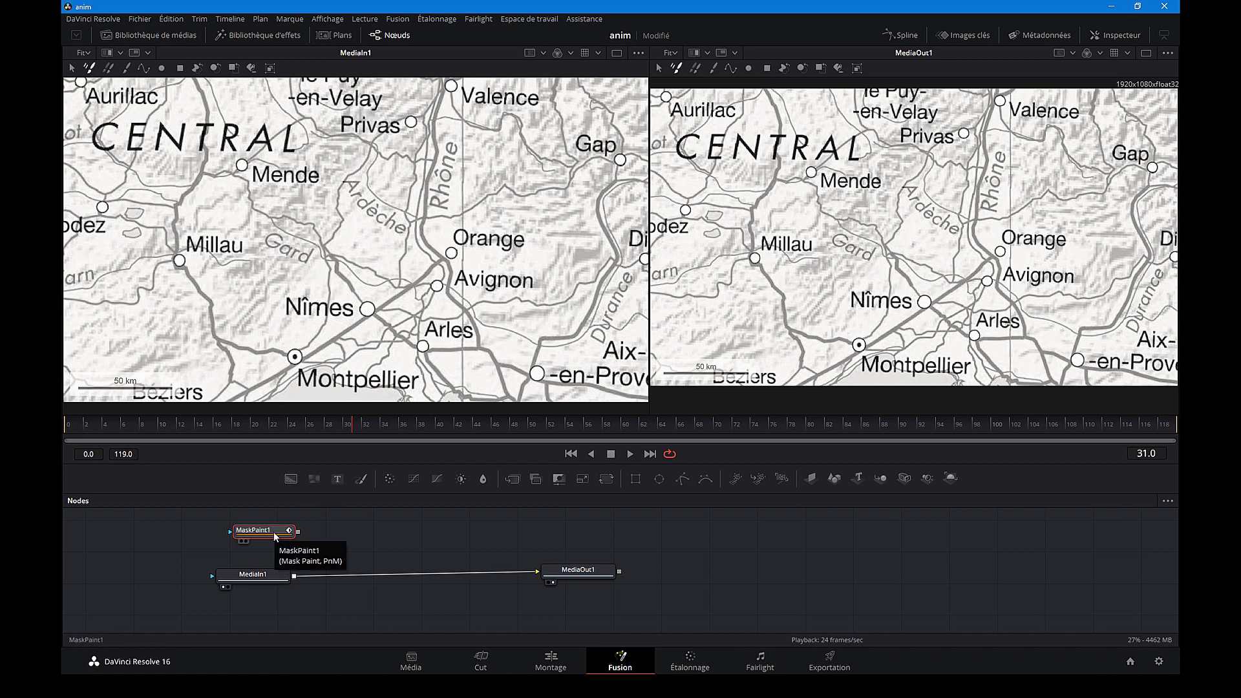
{"action": "left_click", "coordinate": [291, 479]}
{"action": "mouse_move", "coordinate": [259, 563]}
{"action": "left_mouse_down"}
{"action": "mouse_move", "coordinate": [359, 531]}
{"action": "mouse_move", "coordinate": [346, 539]}
{"action": "left_mouse_up"}
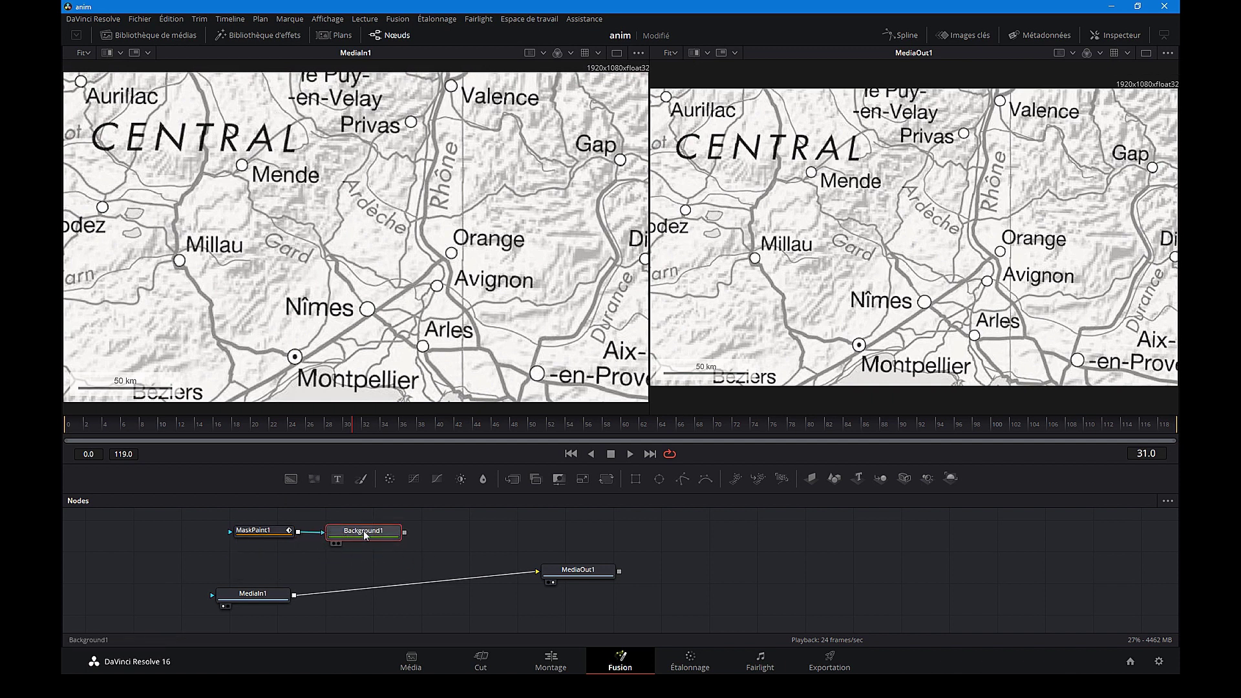
{"action": "left_click", "coordinate": [334, 544]}
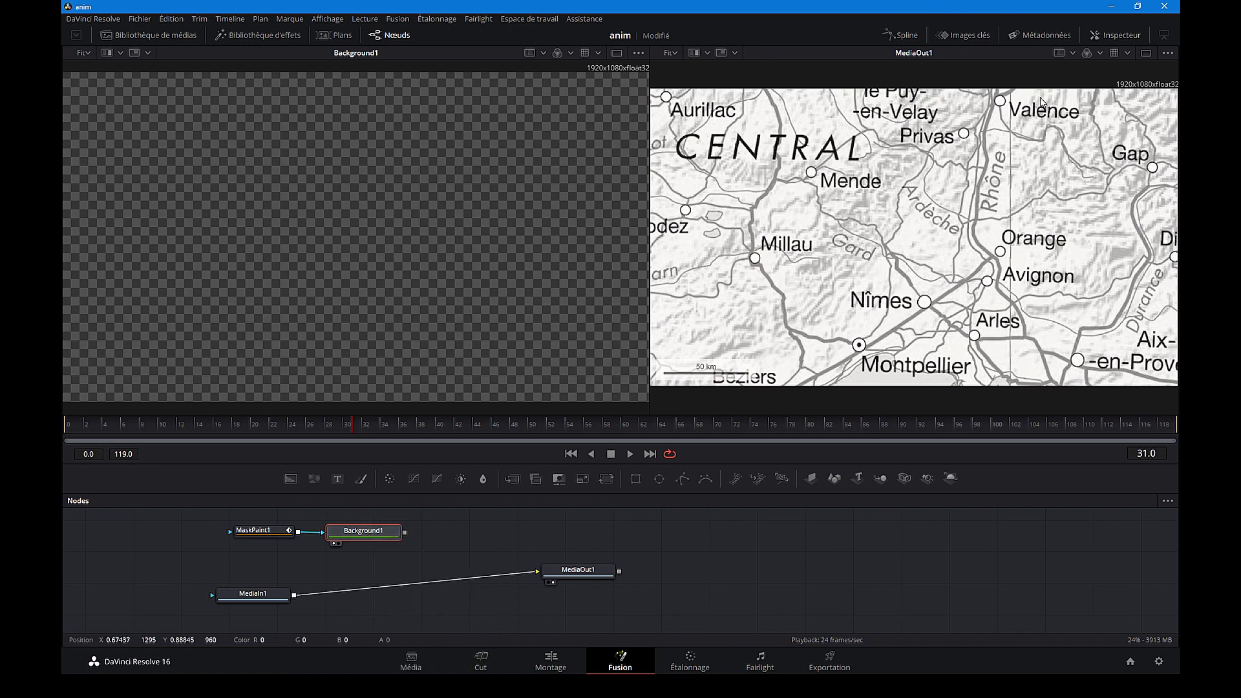
In the Inspector, set Background1's colour to a red nudged toward orange.
{"action": "left_click", "coordinate": [1119, 35]}
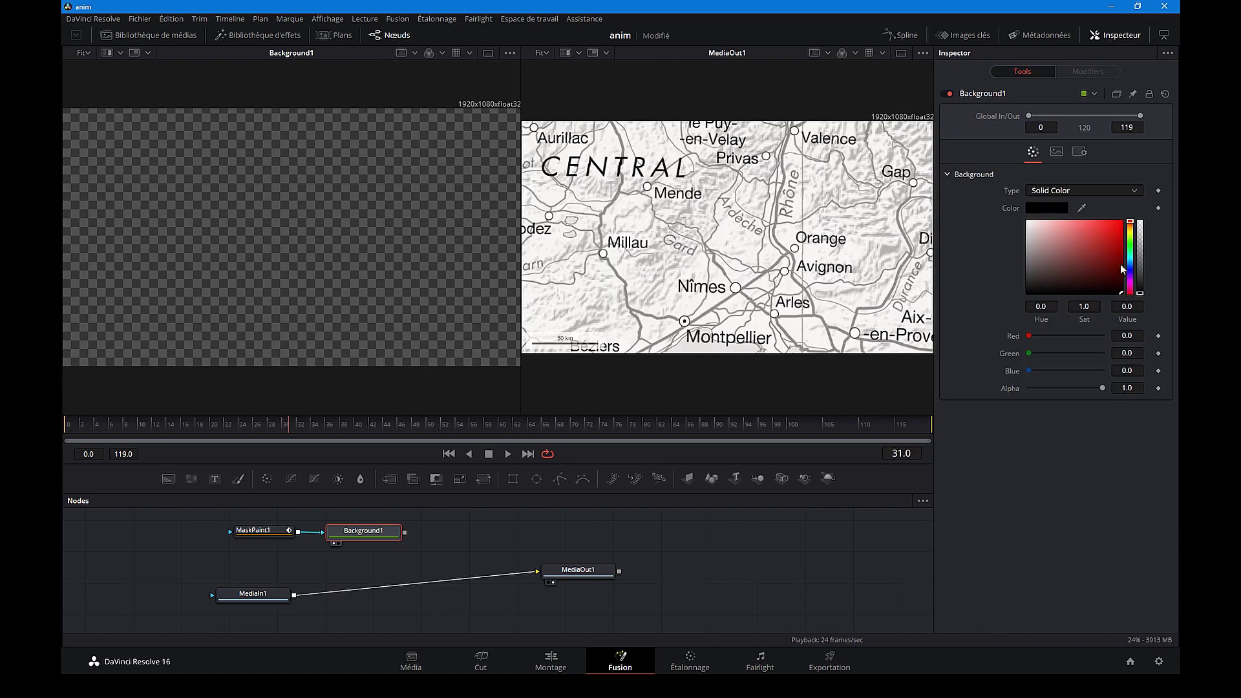
{"action": "left_click_drag", "start_coordinate": [1123, 291], "coordinate": [1130, 252]}
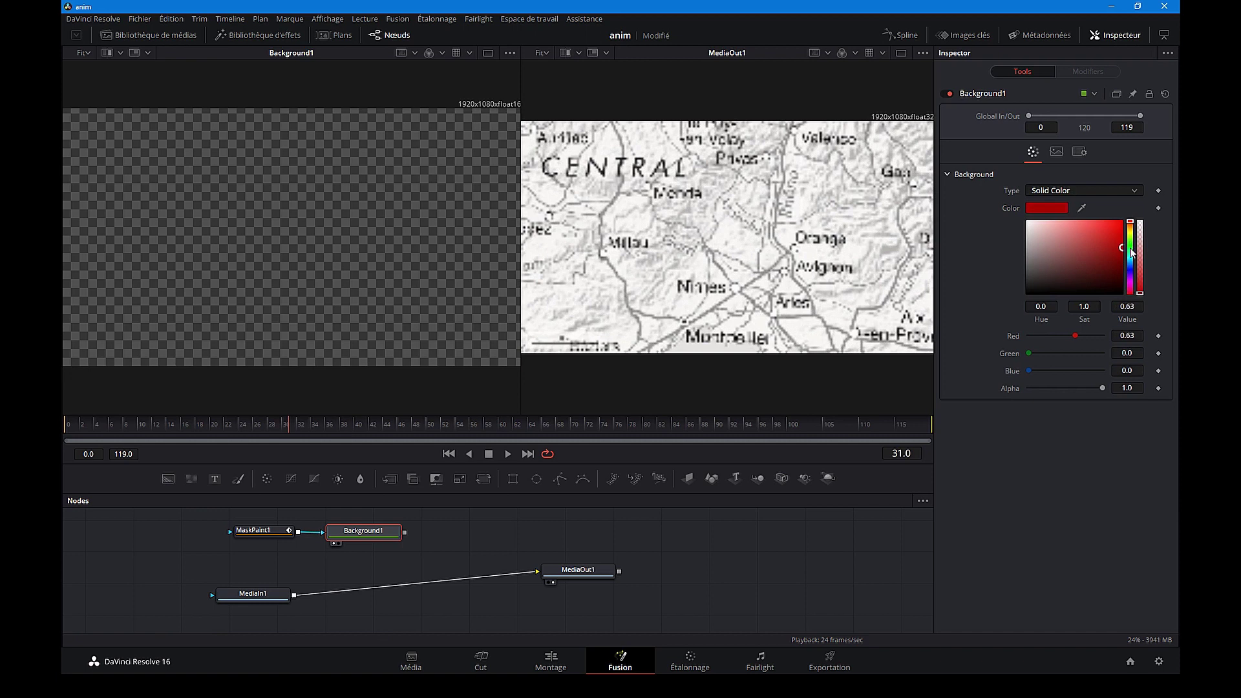
{"action": "left_click", "coordinate": [1132, 224]}
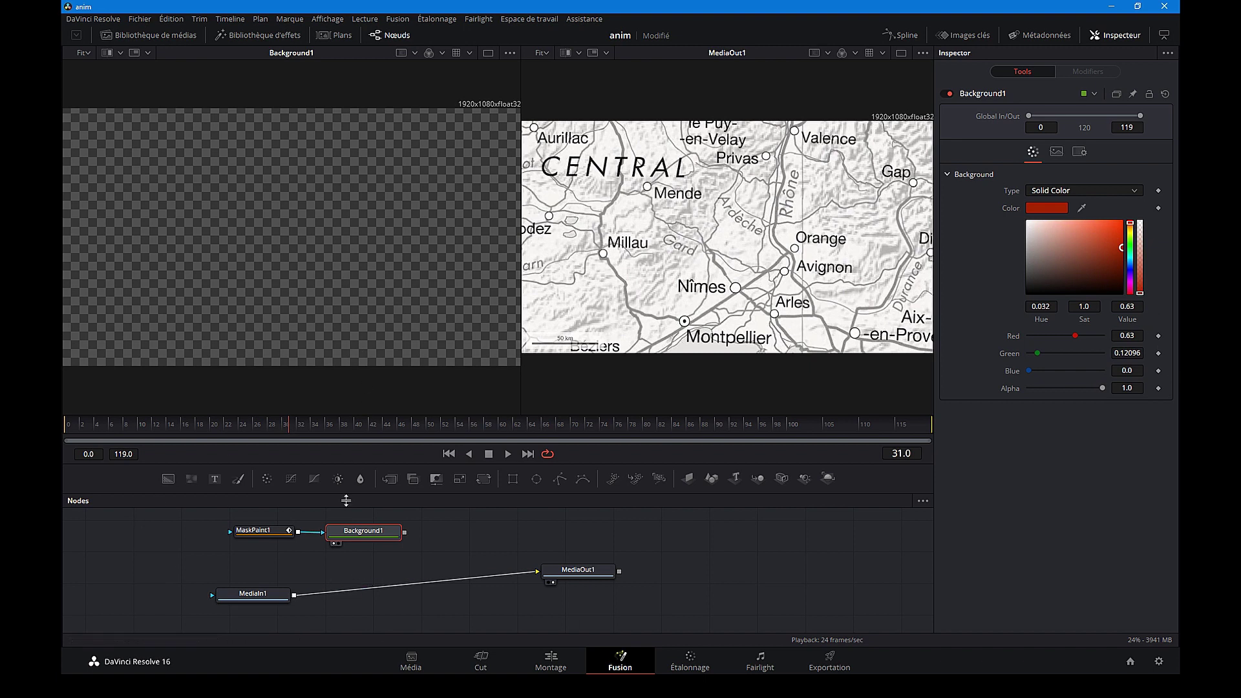
{"action": "left_click", "coordinate": [285, 533]}
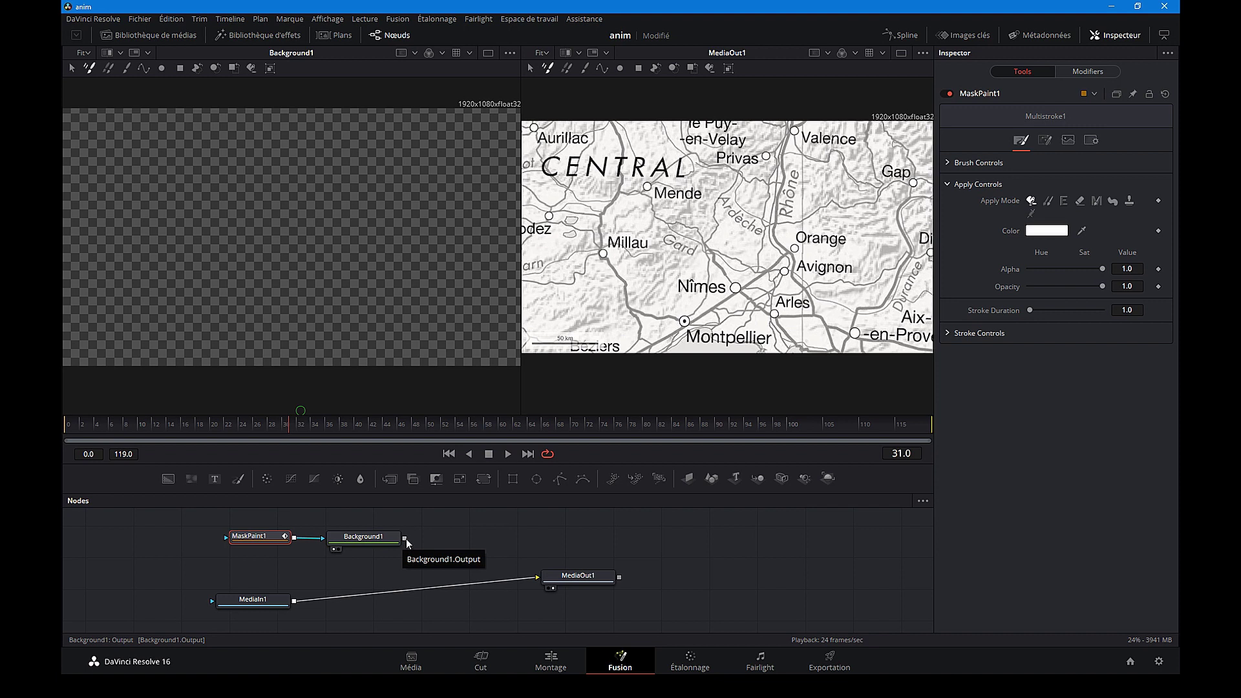
Drag Background1's output onto MediaIn1 to create Merge1, then tidy Merge1 and MediaIn1 positions.
{"action": "mouse_move", "coordinate": [405, 538]}
{"action": "left_mouse_down"}
{"action": "mouse_move", "coordinate": [395, 583]}
{"action": "mouse_move", "coordinate": [297, 604]}
{"action": "left_mouse_up"}
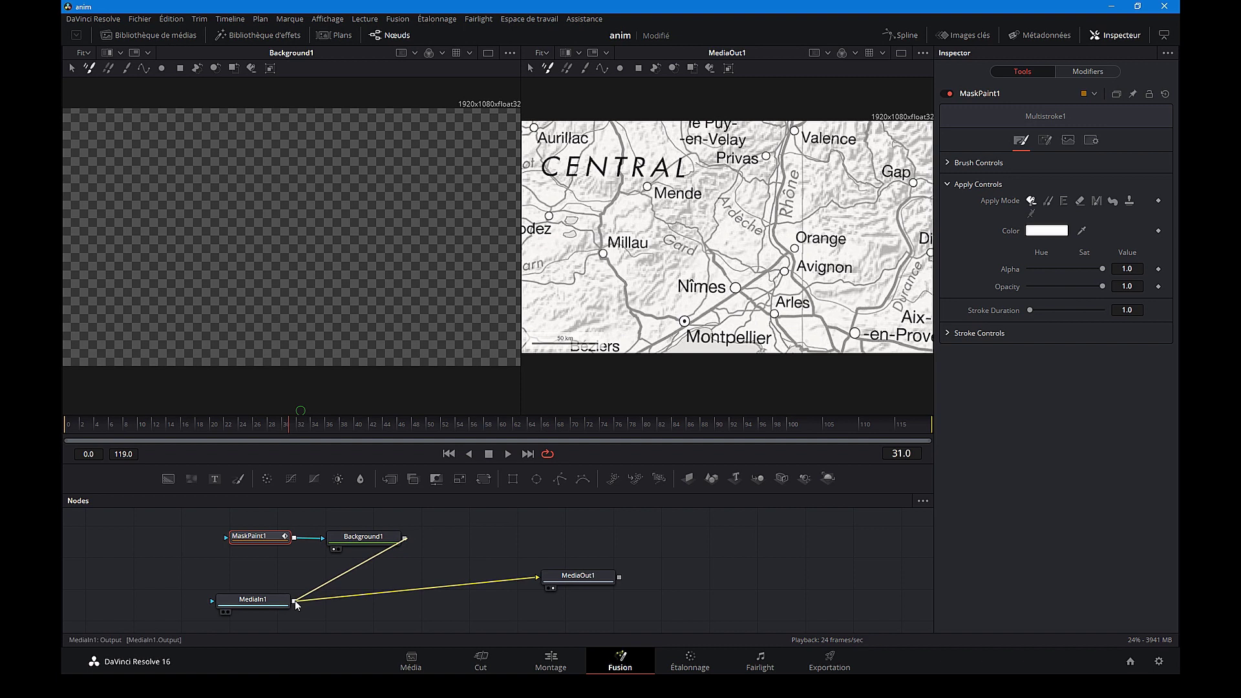
{"action": "left_click_drag", "start_coordinate": [296, 604], "coordinate": [297, 603]}
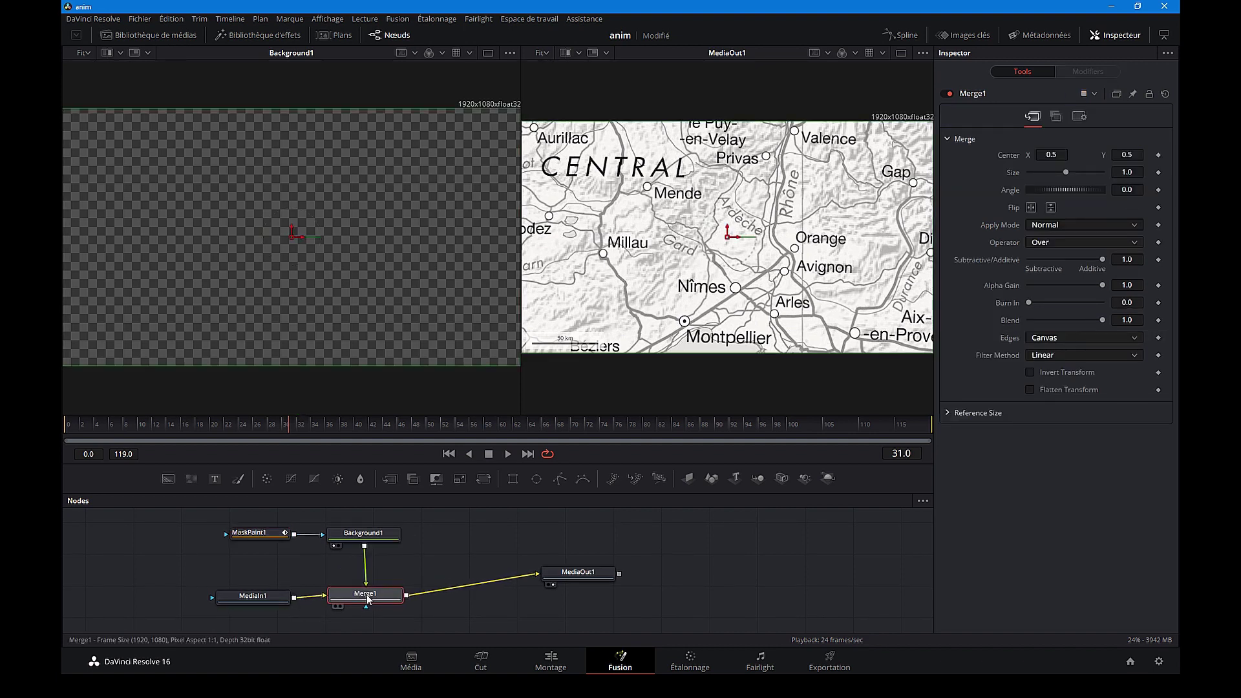
{"action": "left_click_drag", "start_coordinate": [366, 601], "coordinate": [366, 600]}
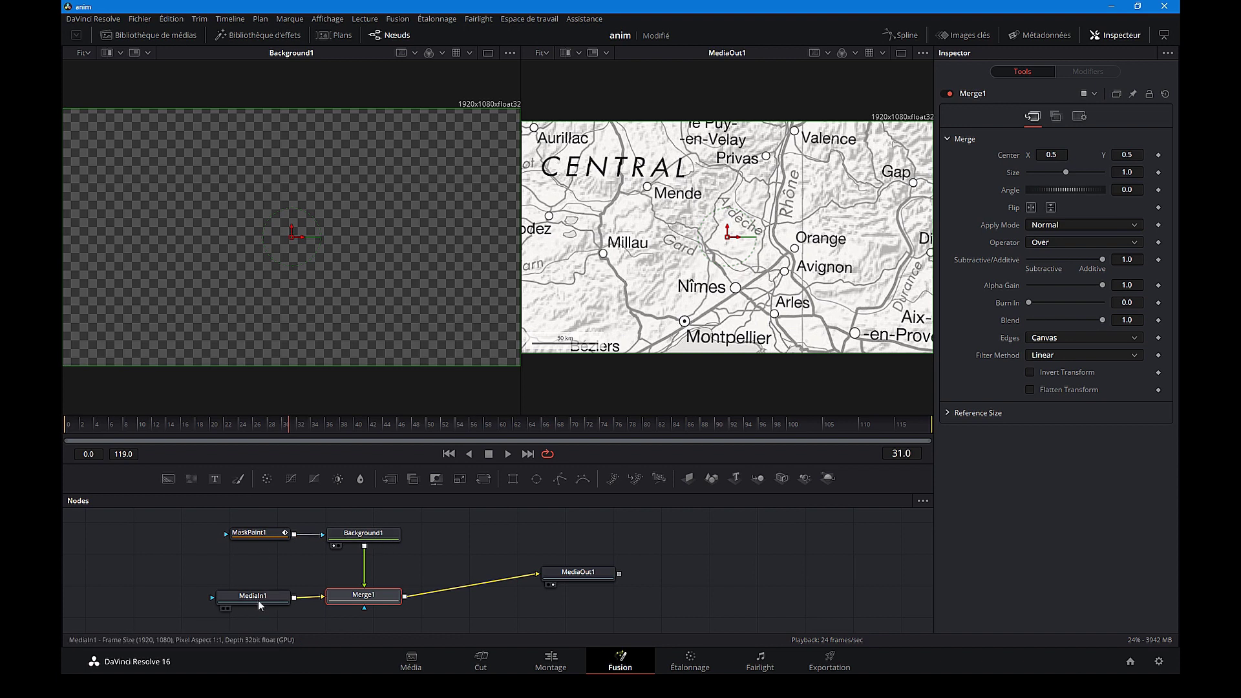
{"action": "left_click_drag", "start_coordinate": [264, 601], "coordinate": [257, 600]}
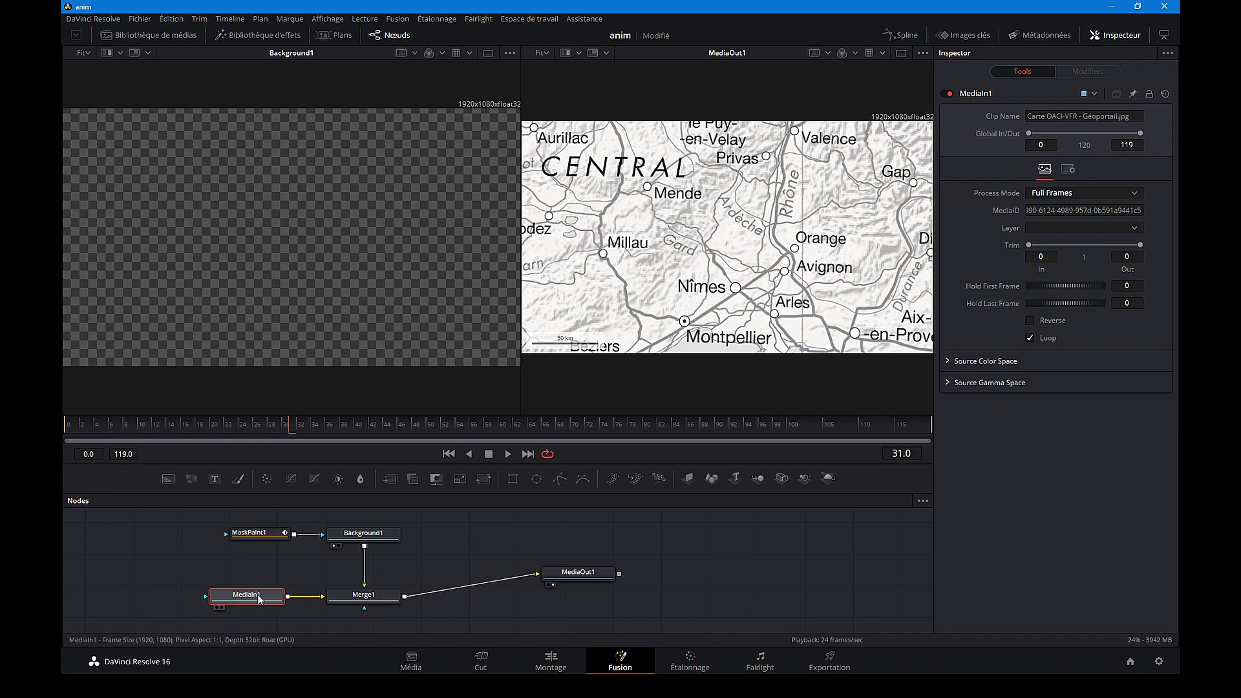
Rename MediaIn1 to 'carte' and reattach MaskPaint1's output to Background1's mask input.
{"action": "key", "text": "F2"}
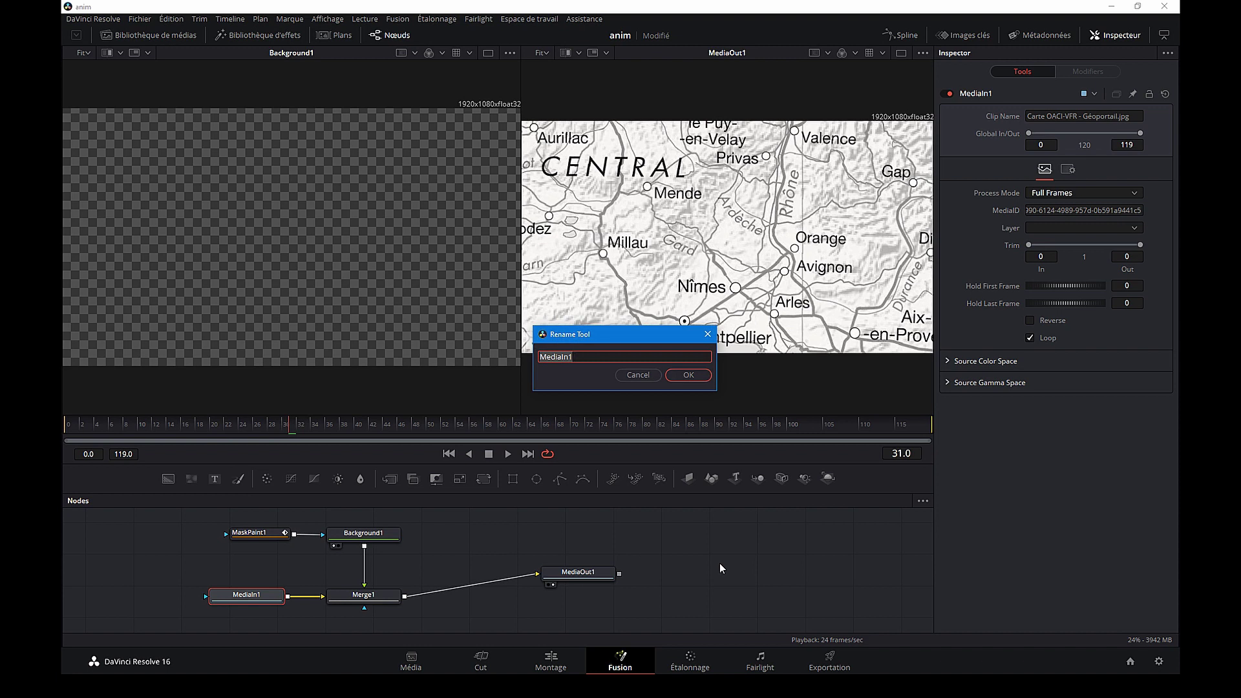
{"action": "type", "text": "cart"}
{"action": "type", "text": "e"}
{"action": "key", "text": "Return"}
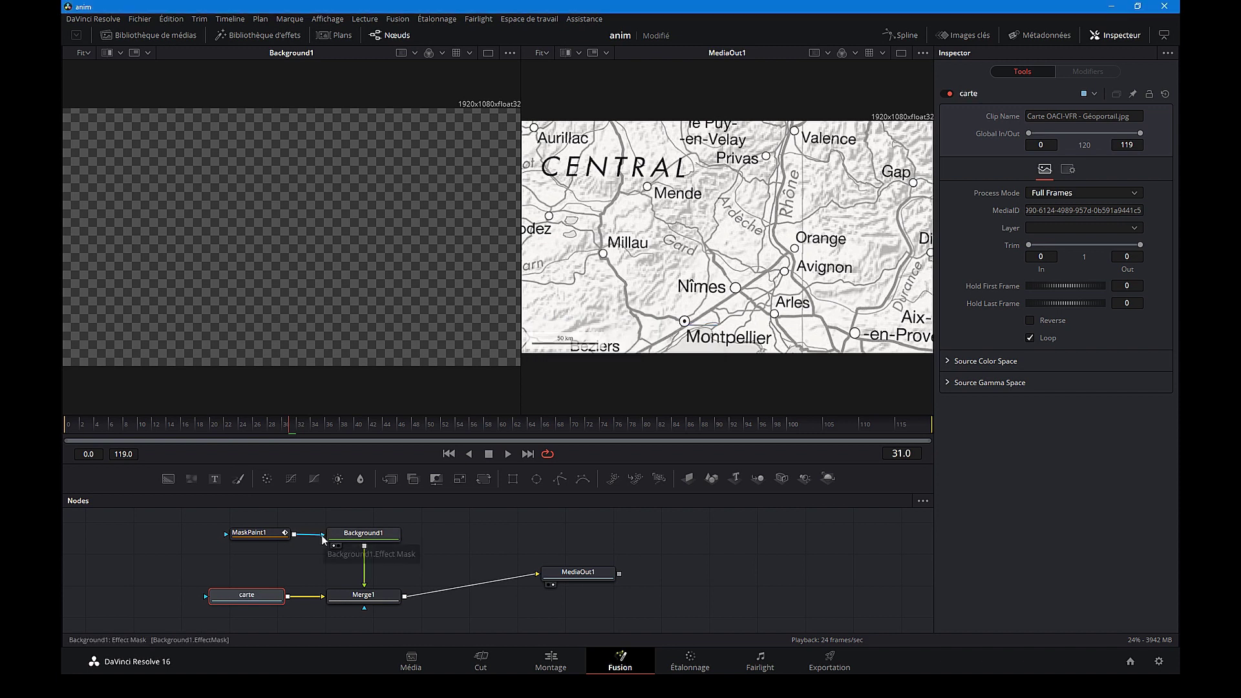
{"action": "left_click_drag", "start_coordinate": [321, 535], "coordinate": [303, 554]}
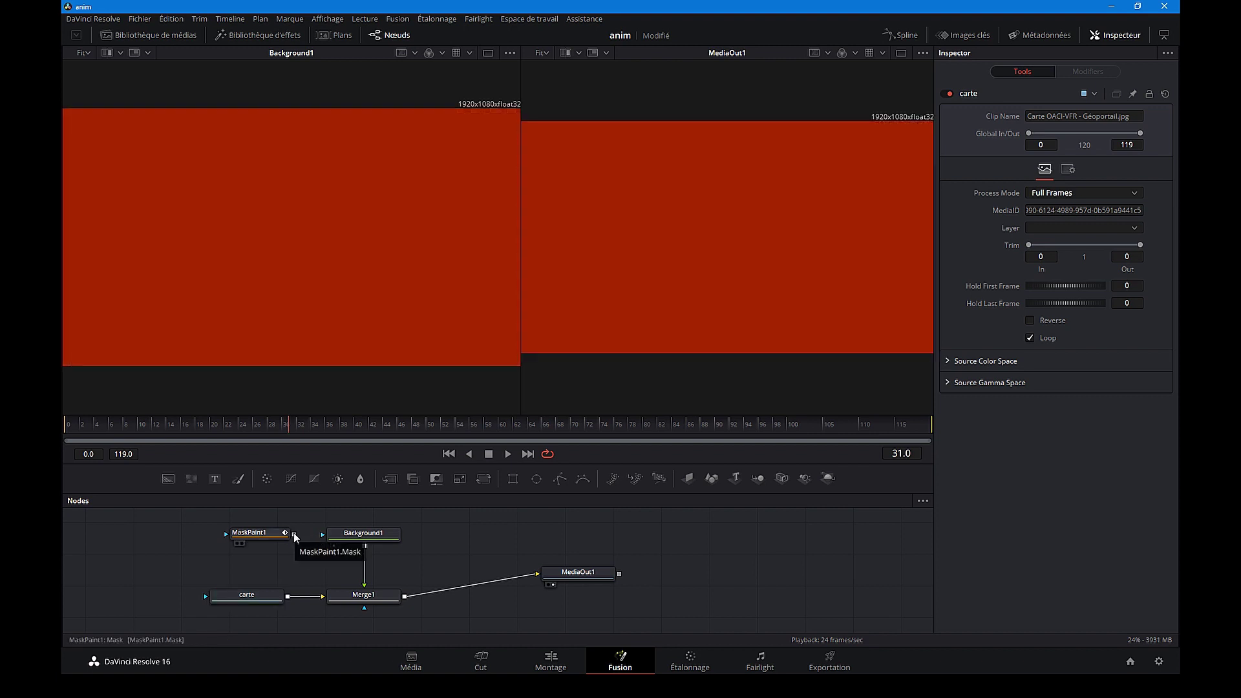
{"action": "left_click_drag", "start_coordinate": [294, 537], "coordinate": [333, 538]}
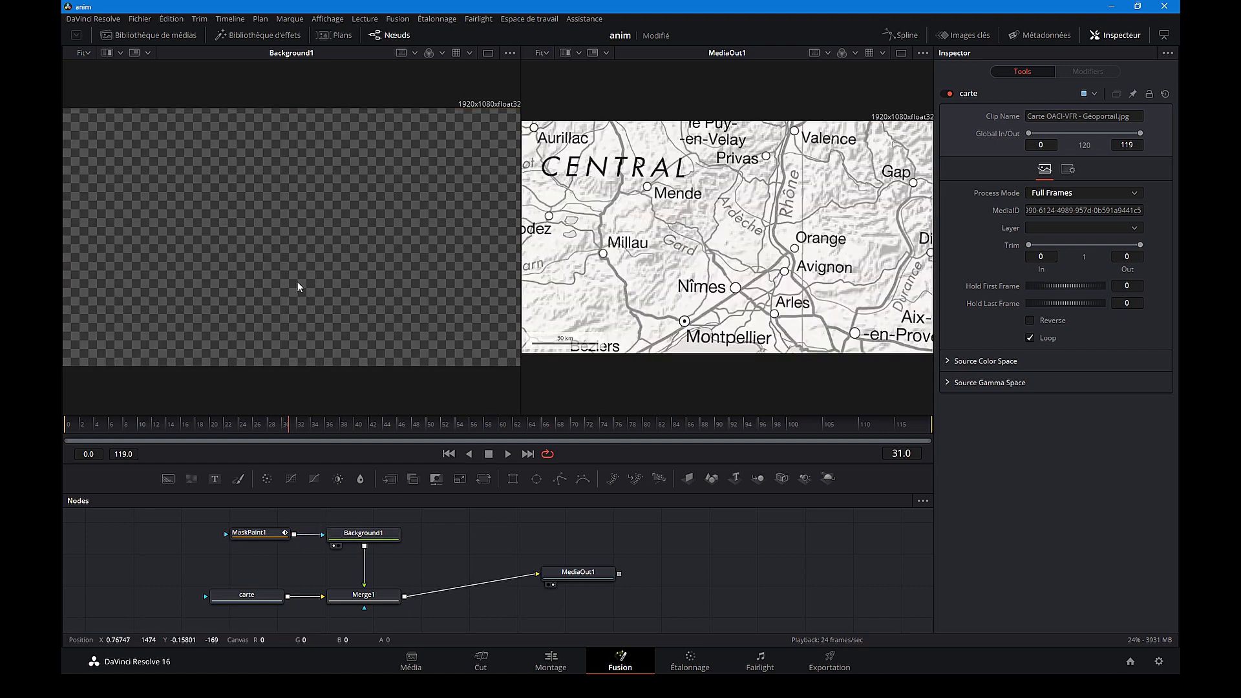
Set MaskPaint1 to draw PolylineStroke paths in a single large viewer.
{"action": "left_click", "coordinate": [270, 538]}
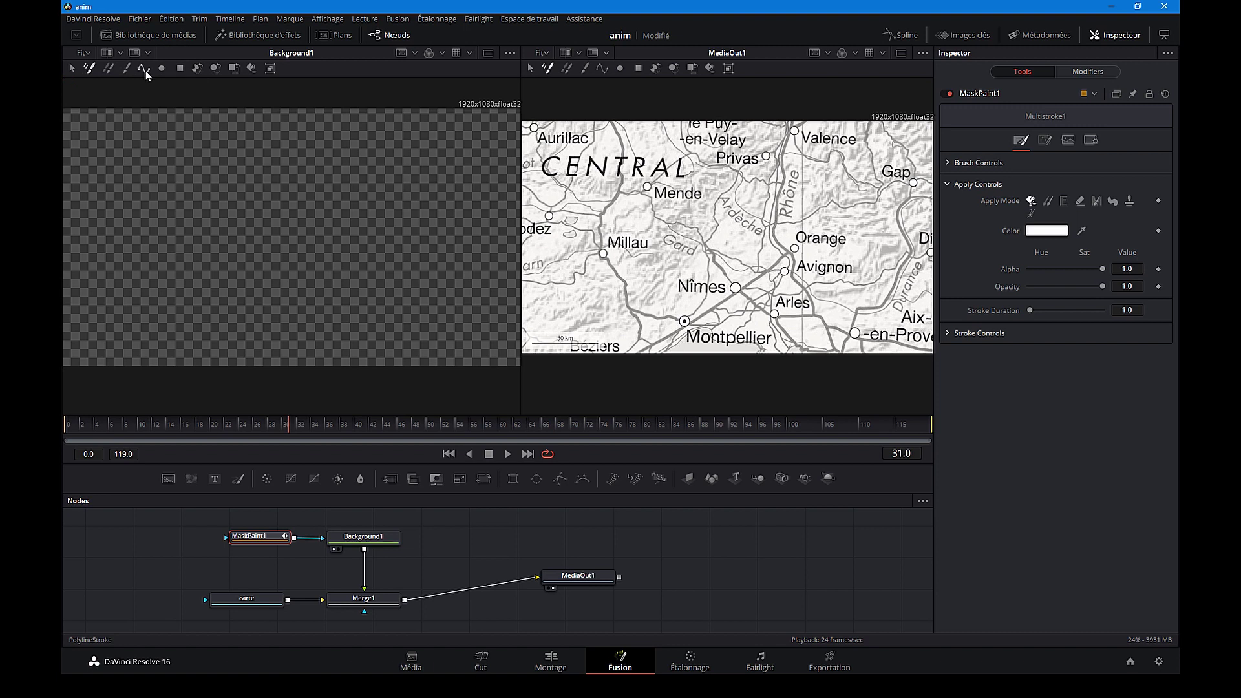
{"action": "left_click", "coordinate": [144, 69]}
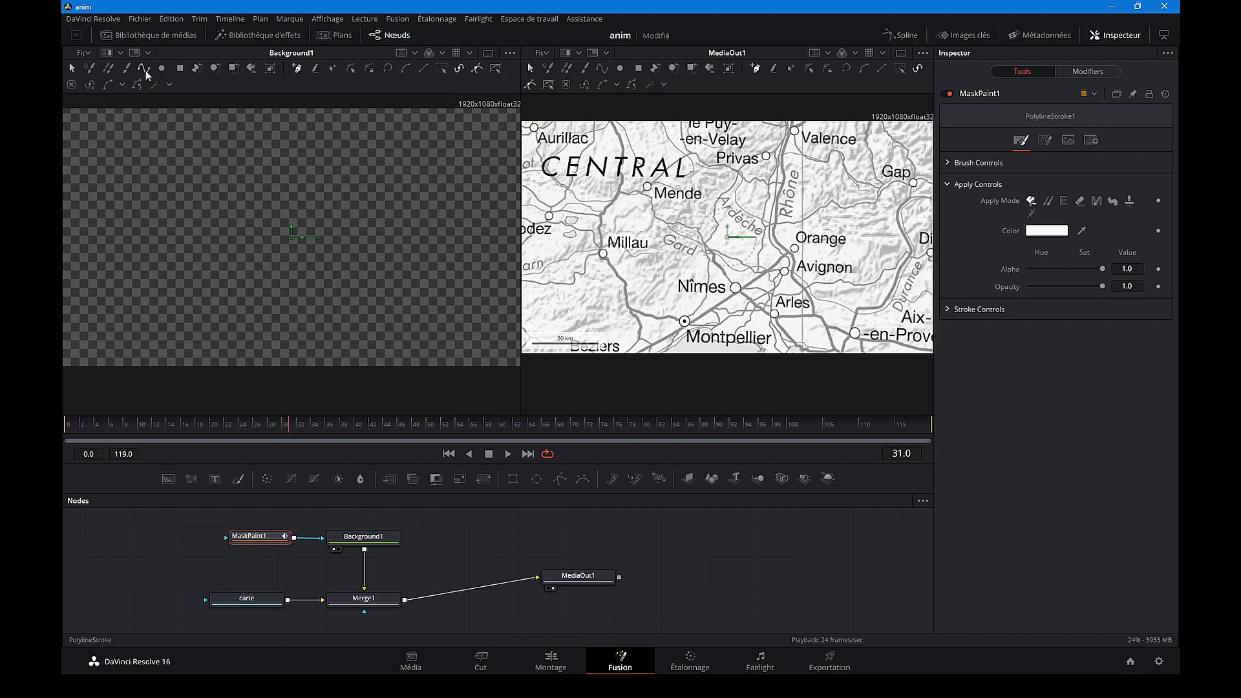
{"action": "left_click", "coordinate": [902, 54]}
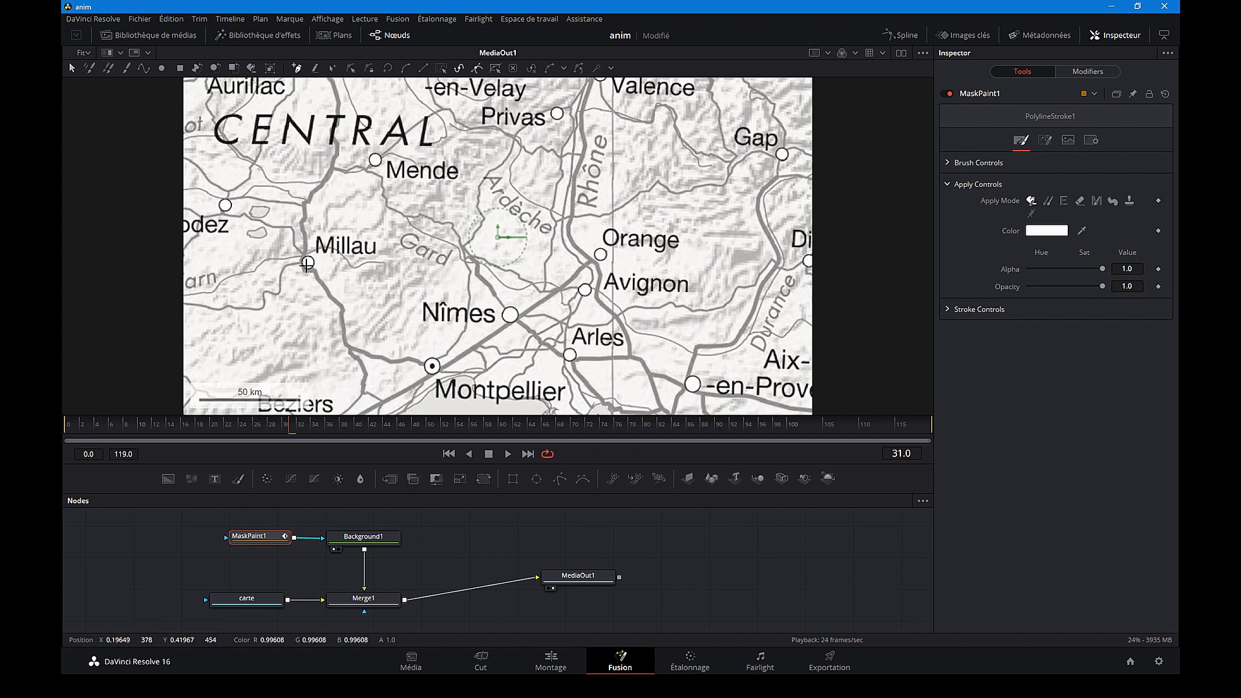
Place route points from Millau south to Montpellier, then northeast via Nîmes to Orange.
{"action": "left_click", "coordinate": [307, 264]}
{"action": "left_click", "coordinate": [309, 268]}
{"action": "left_click", "coordinate": [320, 282]}
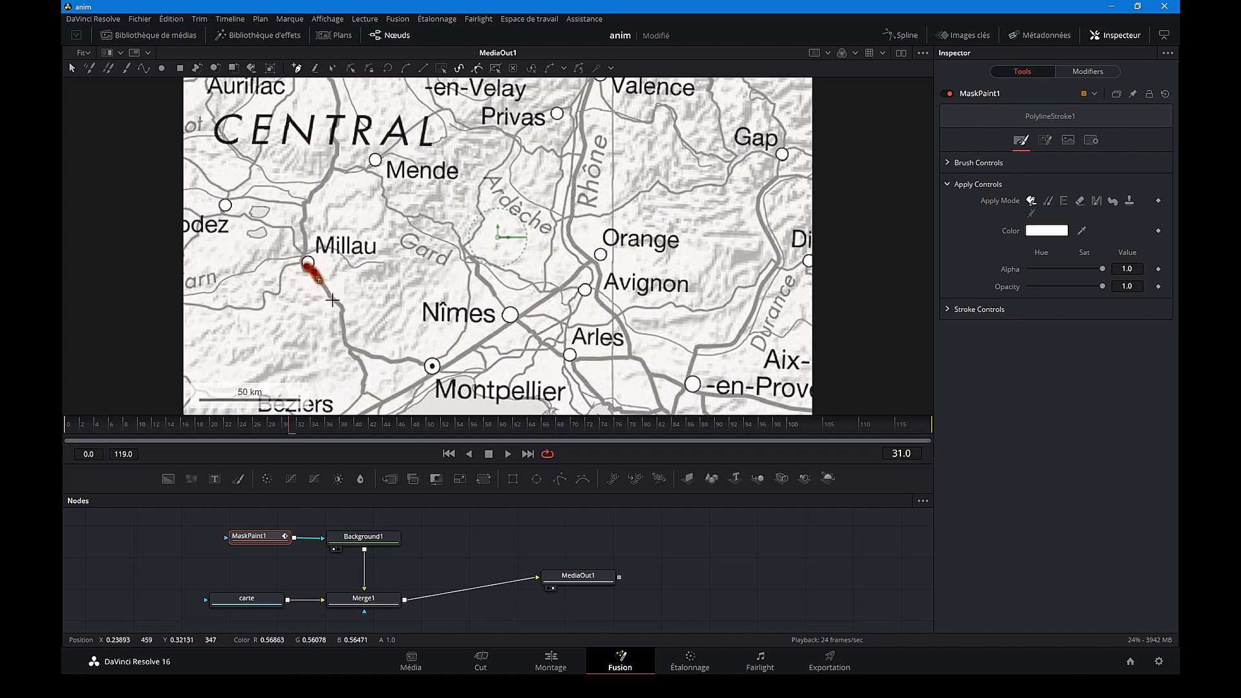
{"action": "left_click", "coordinate": [330, 295]}
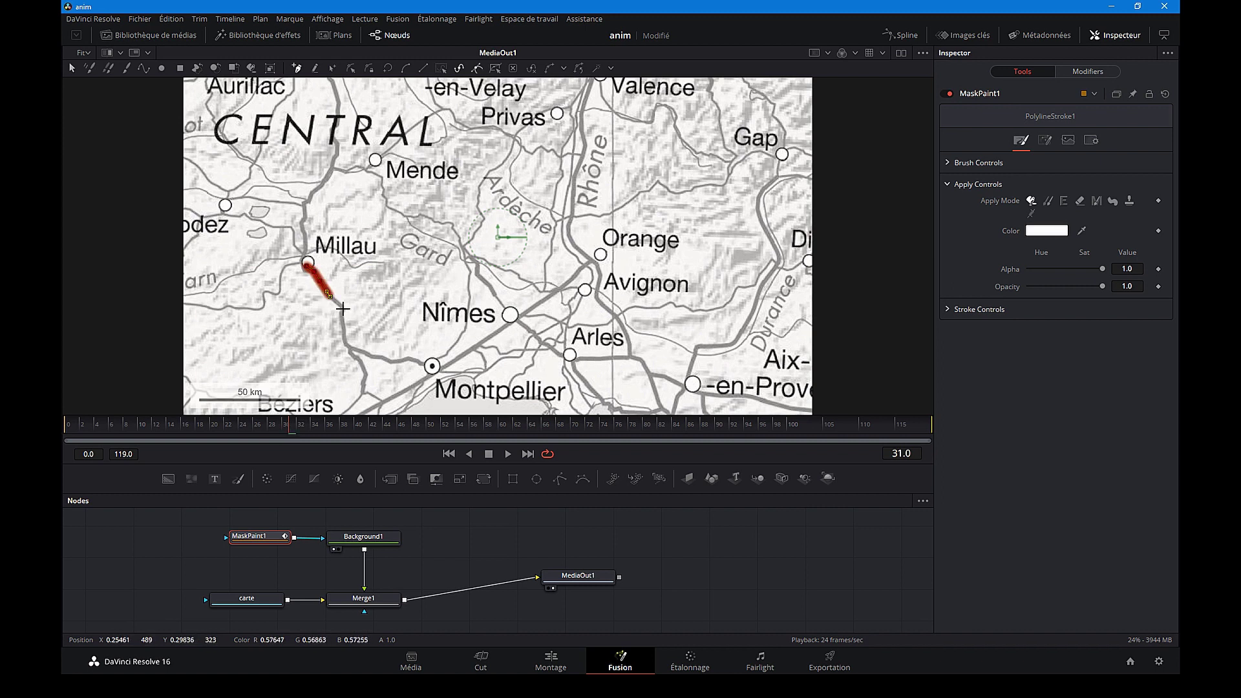
{"action": "left_click", "coordinate": [343, 311]}
{"action": "left_click", "coordinate": [346, 343]}
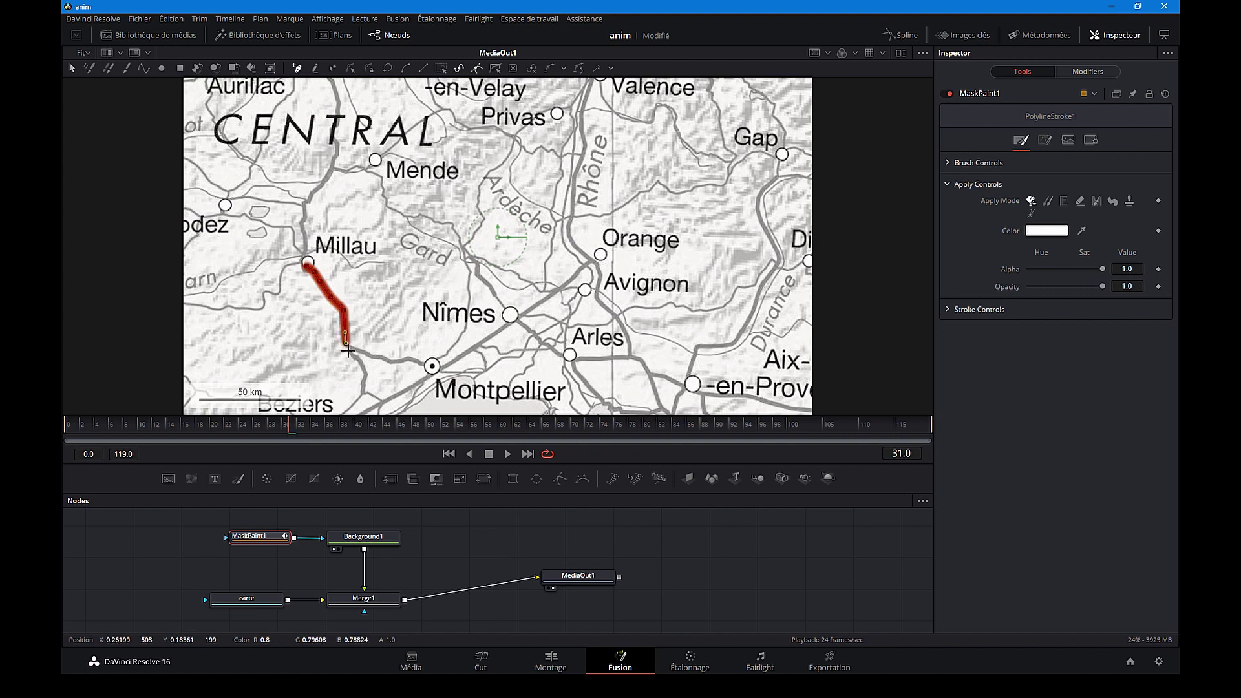
{"action": "left_click", "coordinate": [358, 350]}
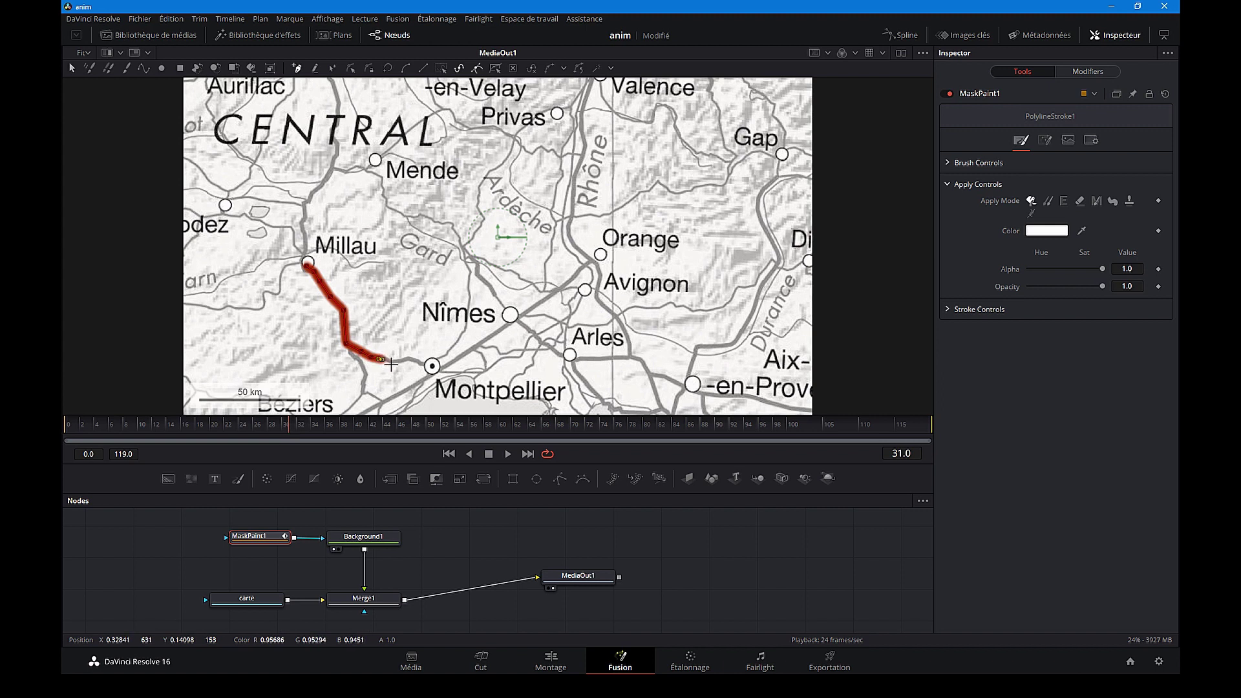
{"action": "left_click", "coordinate": [390, 363]}
{"action": "left_click", "coordinate": [406, 358]}
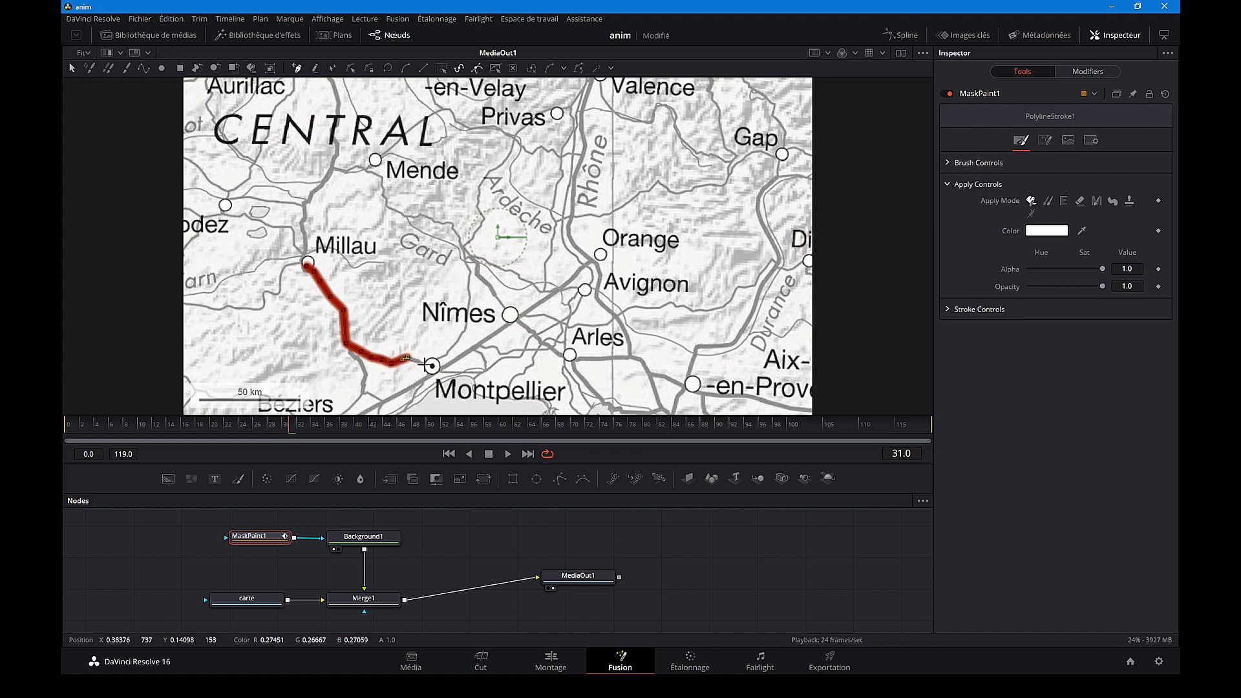
{"action": "left_click", "coordinate": [434, 368]}
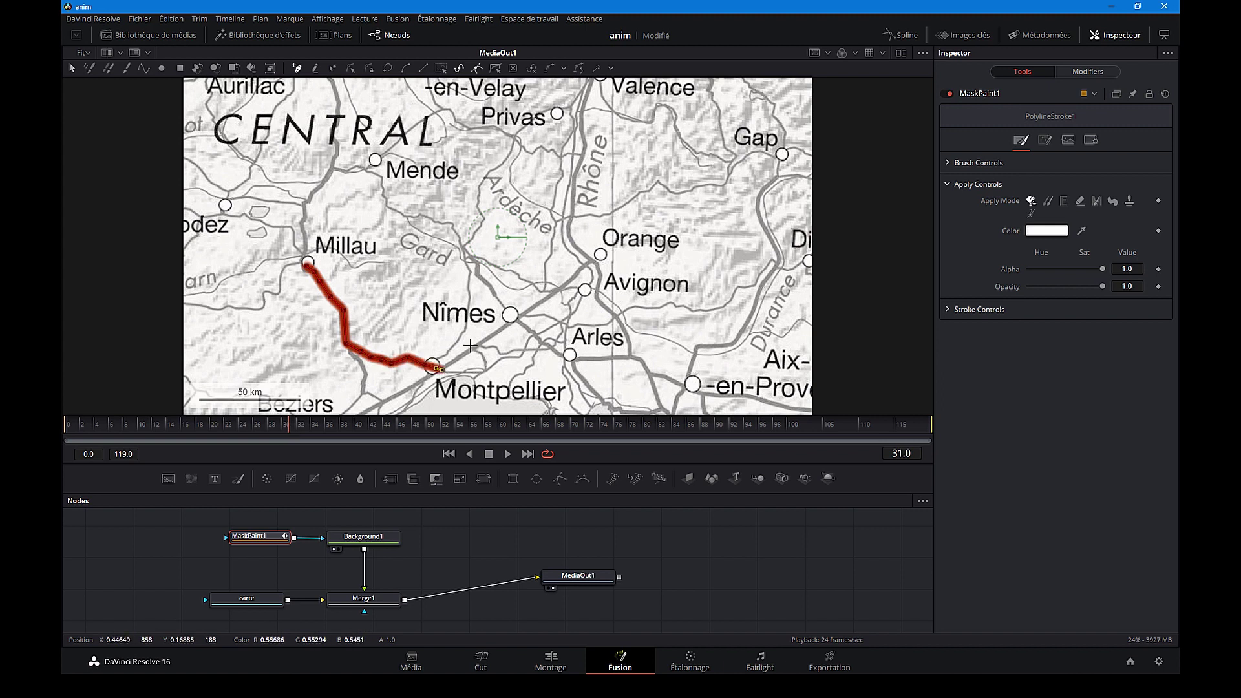
{"action": "left_click", "coordinate": [558, 291]}
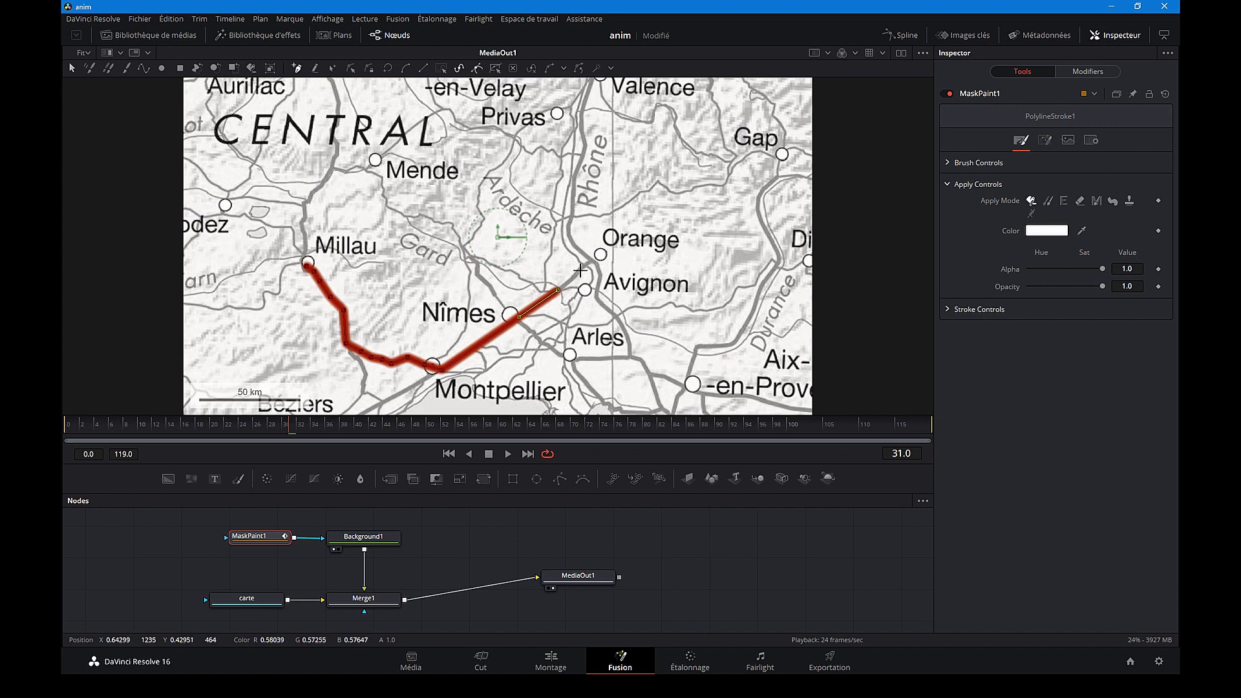
{"action": "left_click", "coordinate": [600, 255]}
Set the route brush to size 0.015 and softness about 0.143, keeping opacity at 1.0.
{"action": "left_click_drag", "start_coordinate": [530, 467], "coordinate": [530, 539]}
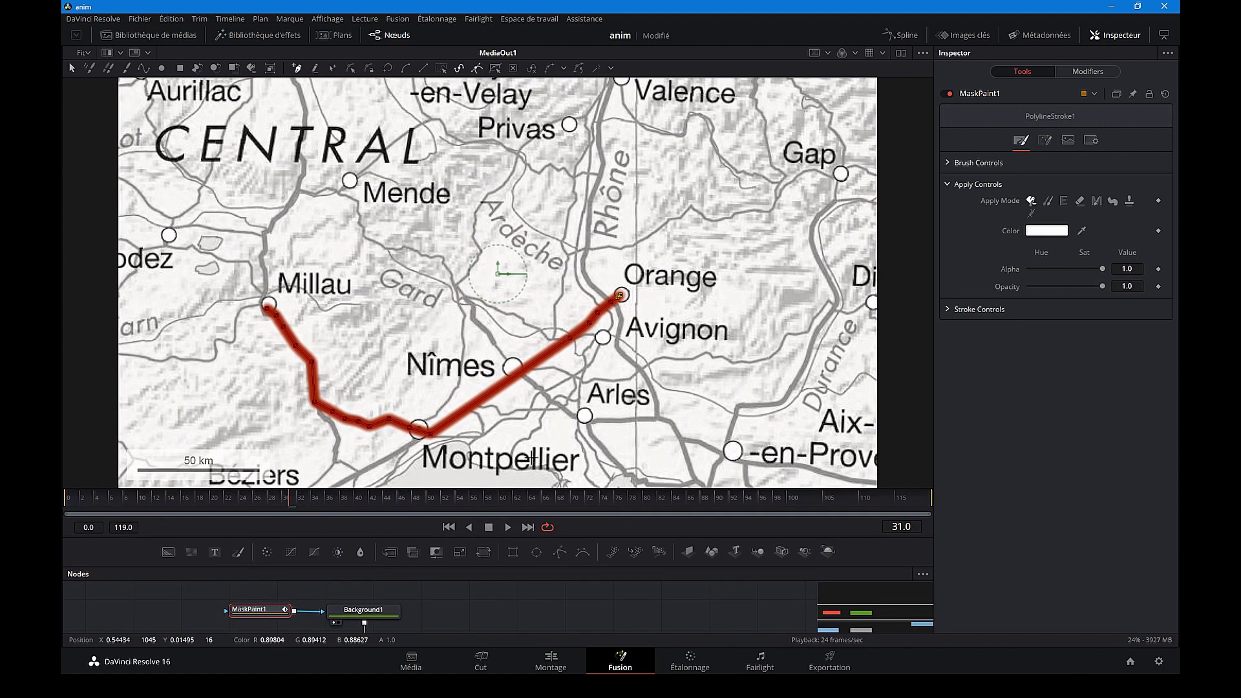
{"action": "left_click", "coordinate": [948, 163]}
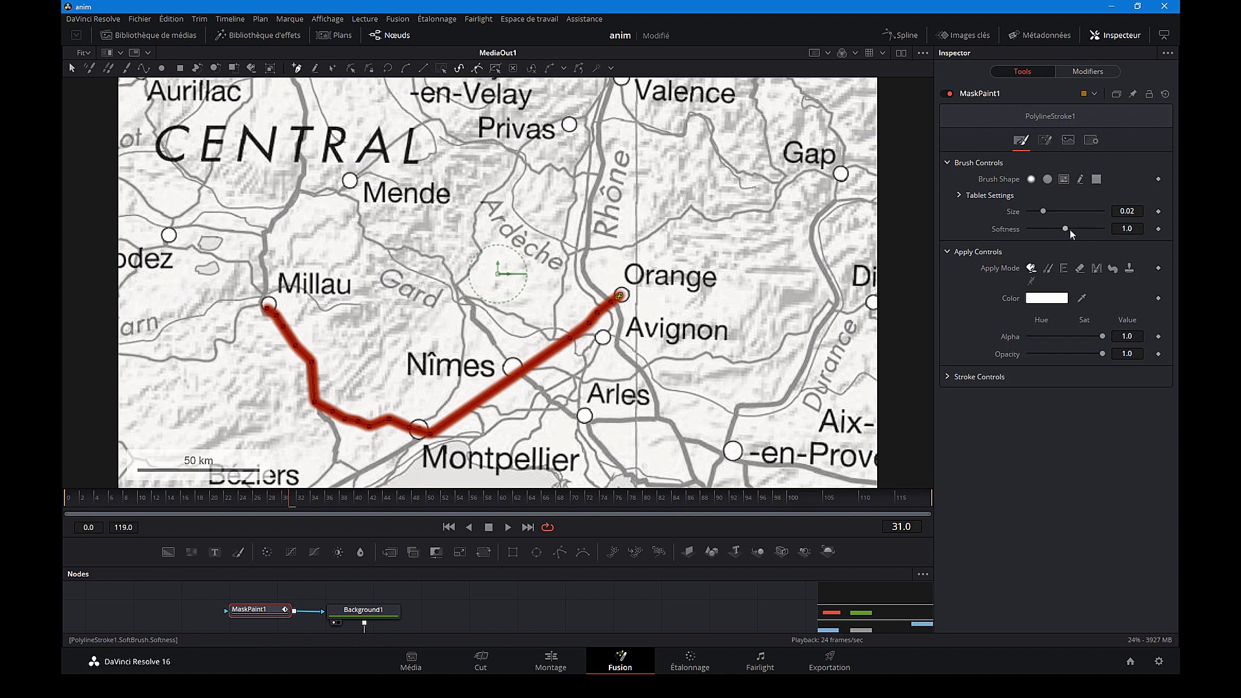
{"action": "left_click_drag", "start_coordinate": [1066, 229], "coordinate": [1028, 231]}
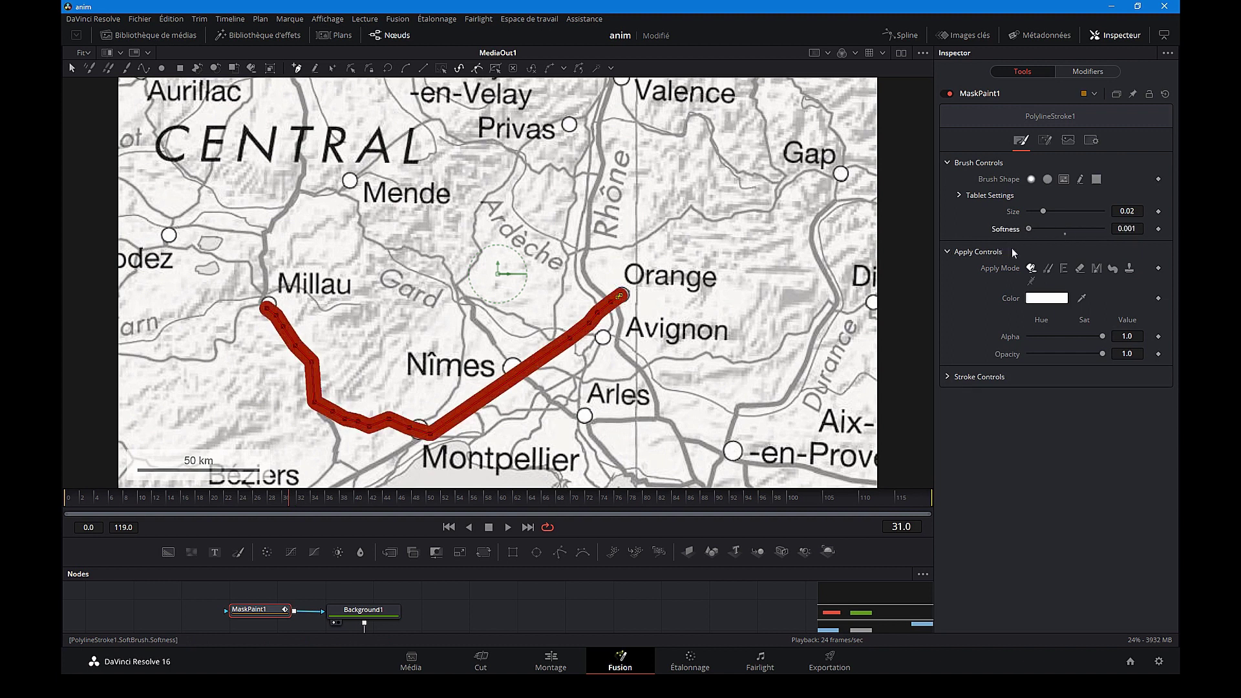
{"action": "left_click_drag", "start_coordinate": [1020, 247], "coordinate": [1037, 243]}
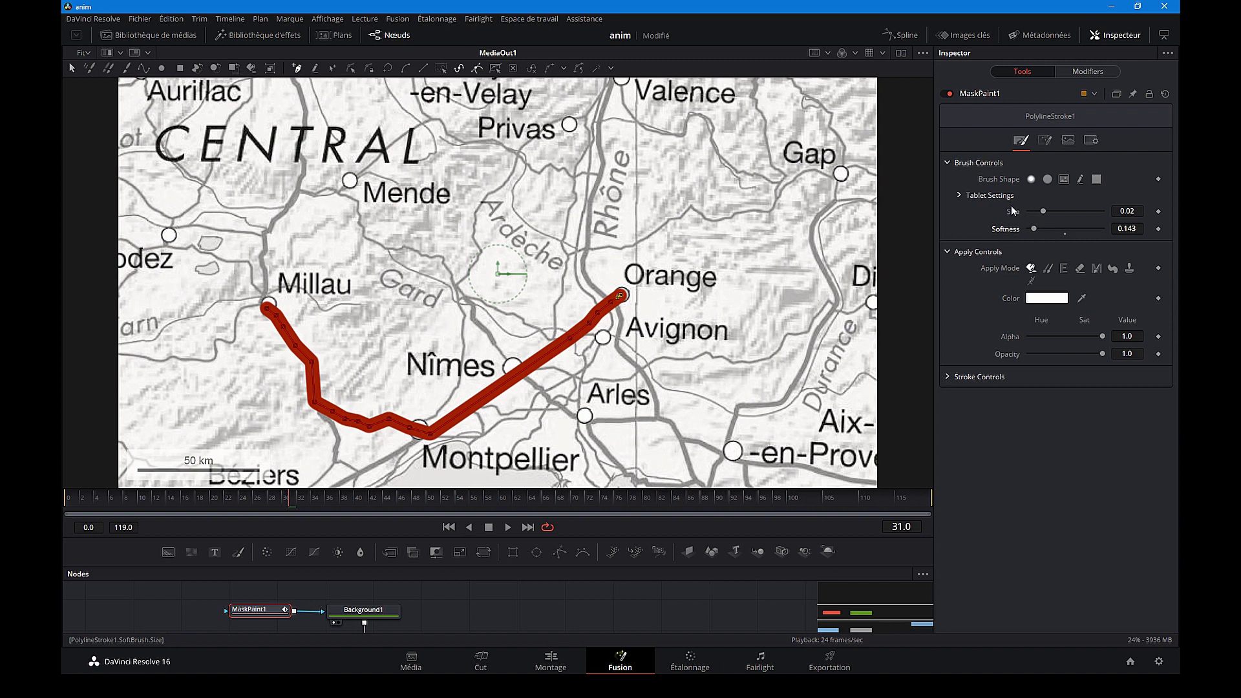
{"action": "left_click_drag", "start_coordinate": [1043, 211], "coordinate": [1040, 211]}
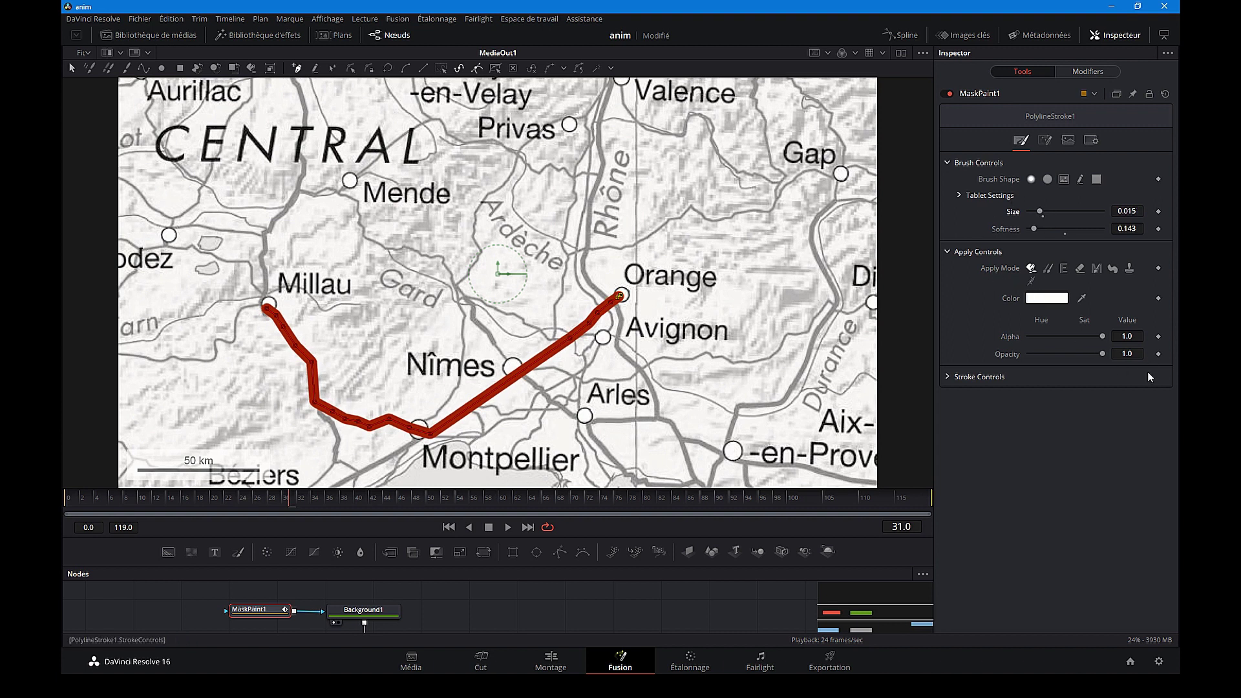
{"action": "left_click_drag", "start_coordinate": [1101, 351], "coordinate": [1119, 349]}
Undo the stray point added beyond Orange on the route.
{"action": "left_click", "coordinate": [948, 377]}
{"action": "left_click", "coordinate": [948, 376]}
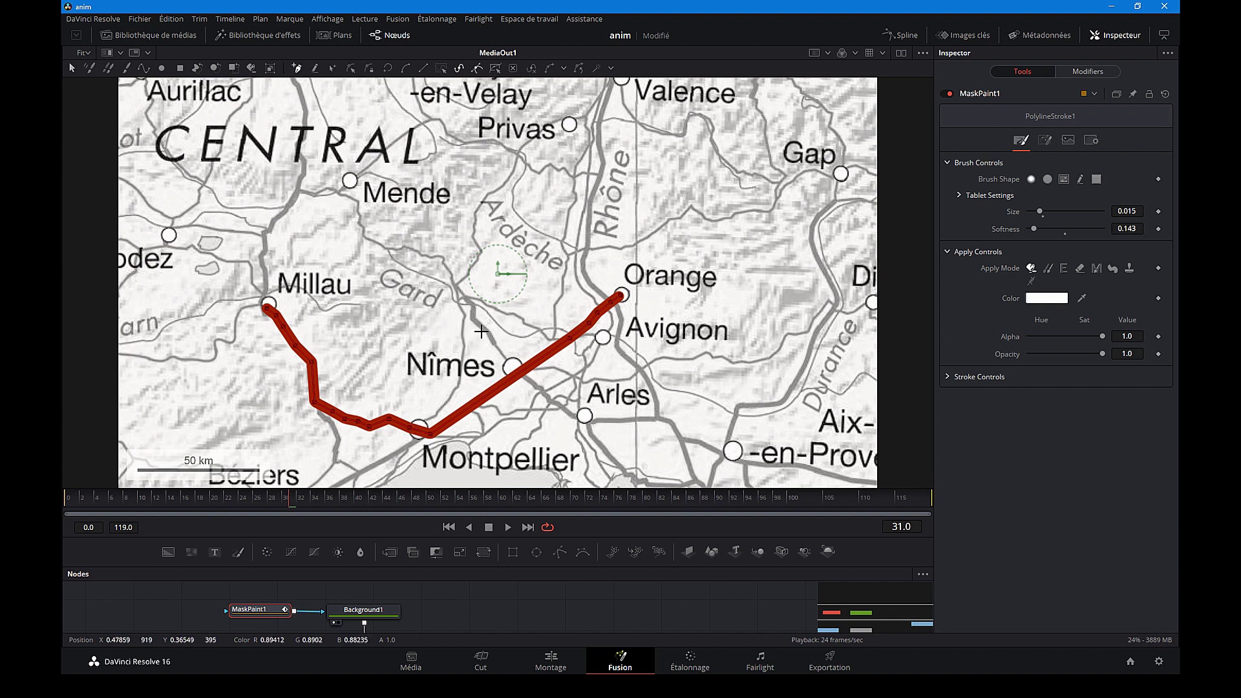
{"action": "left_click", "coordinate": [531, 335]}
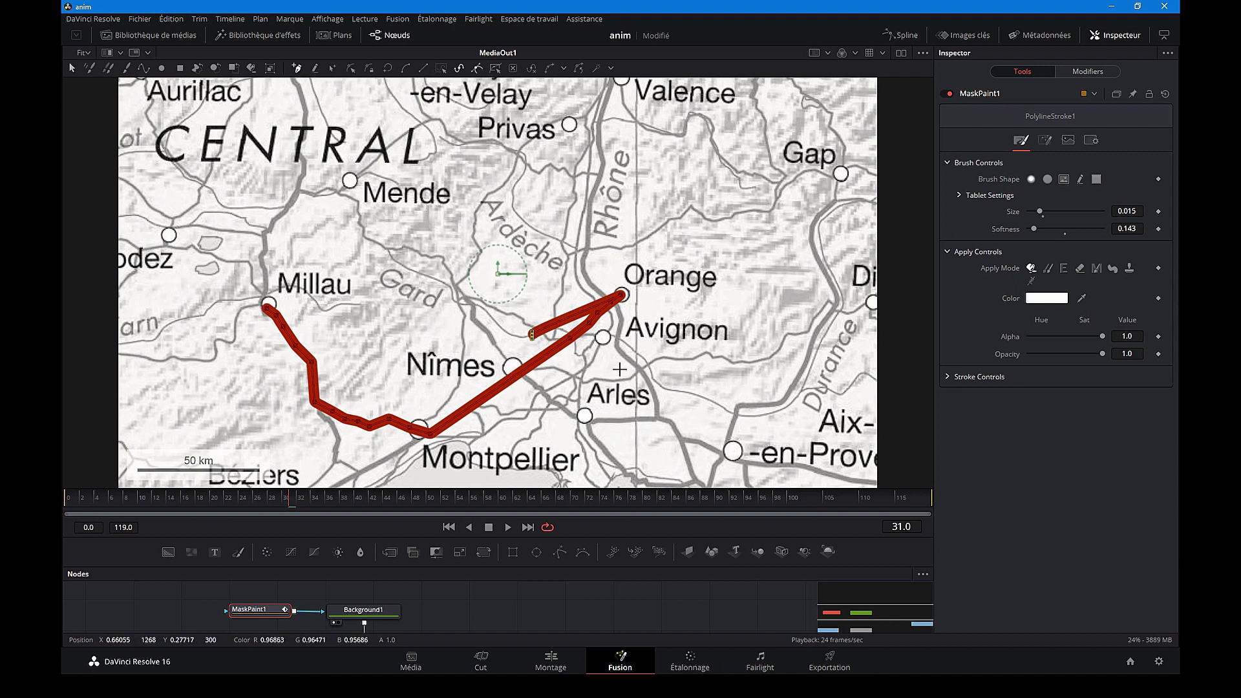
{"action": "key", "text": "ctrl+z"}
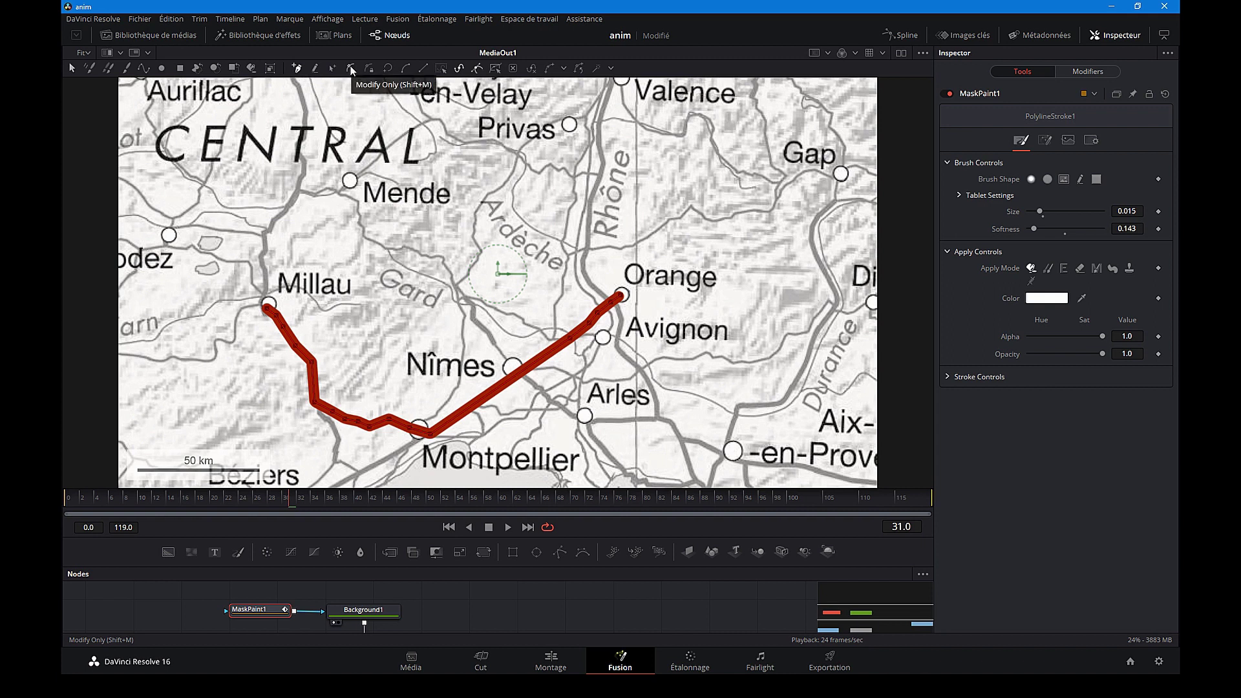
Switch to Modify Only and select route points for editing.
{"action": "left_click", "coordinate": [351, 69]}
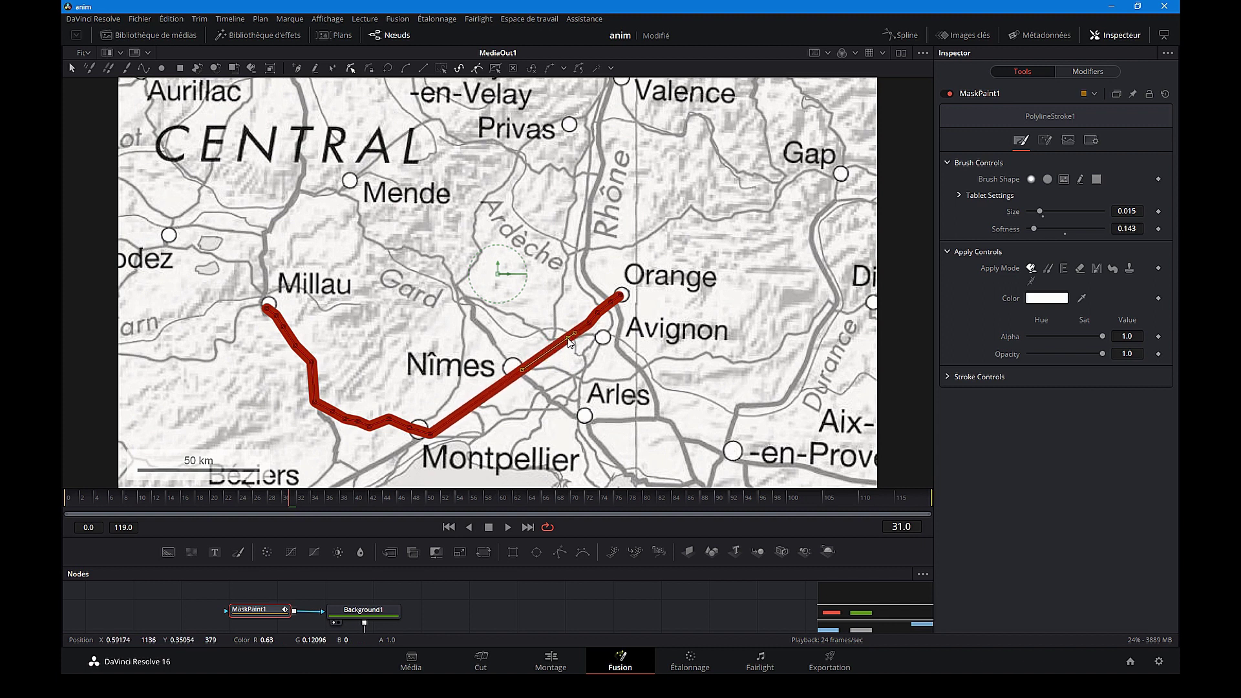
{"action": "left_click", "coordinate": [369, 426]}
{"action": "mouse_move", "coordinate": [644, 274]}
{"action": "left_mouse_down"}
{"action": "mouse_move", "coordinate": [499, 414]}
{"action": "mouse_move", "coordinate": [223, 481]}
{"action": "left_mouse_up"}
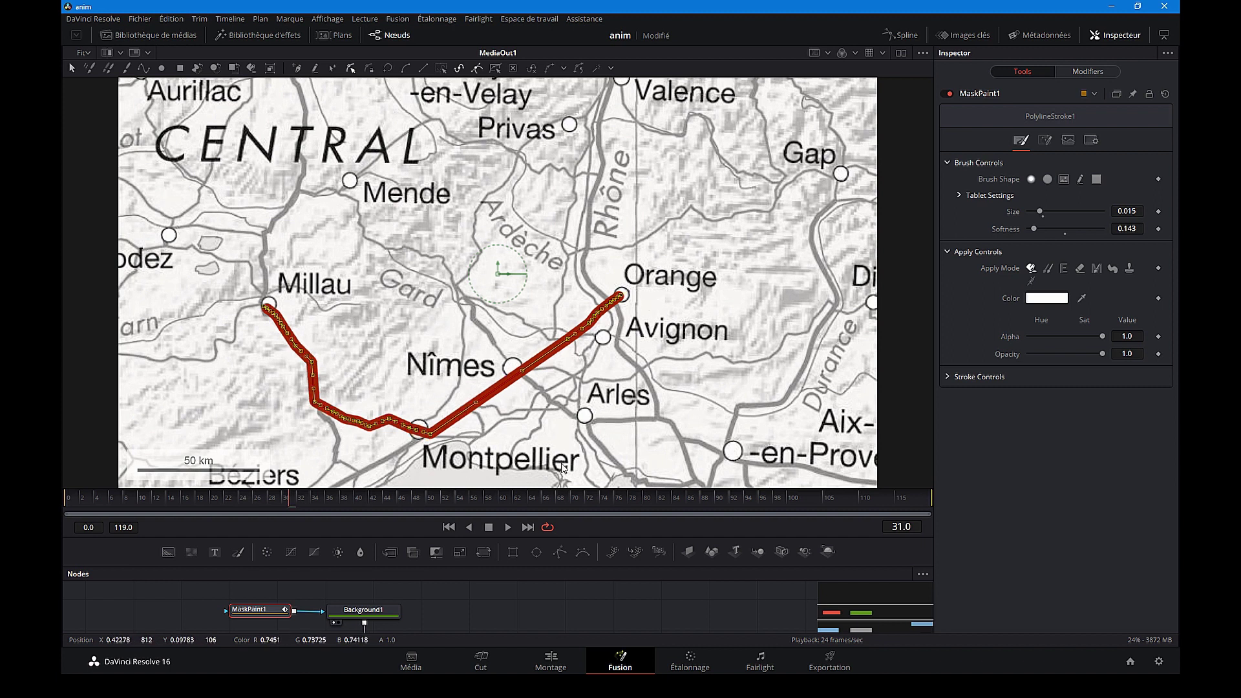
Add a point between Montpellier and Orange, then keyframe Write On End at 0.0 on frame 10.
{"action": "left_click", "coordinate": [473, 399]}
{"action": "left_click", "coordinate": [948, 378]}
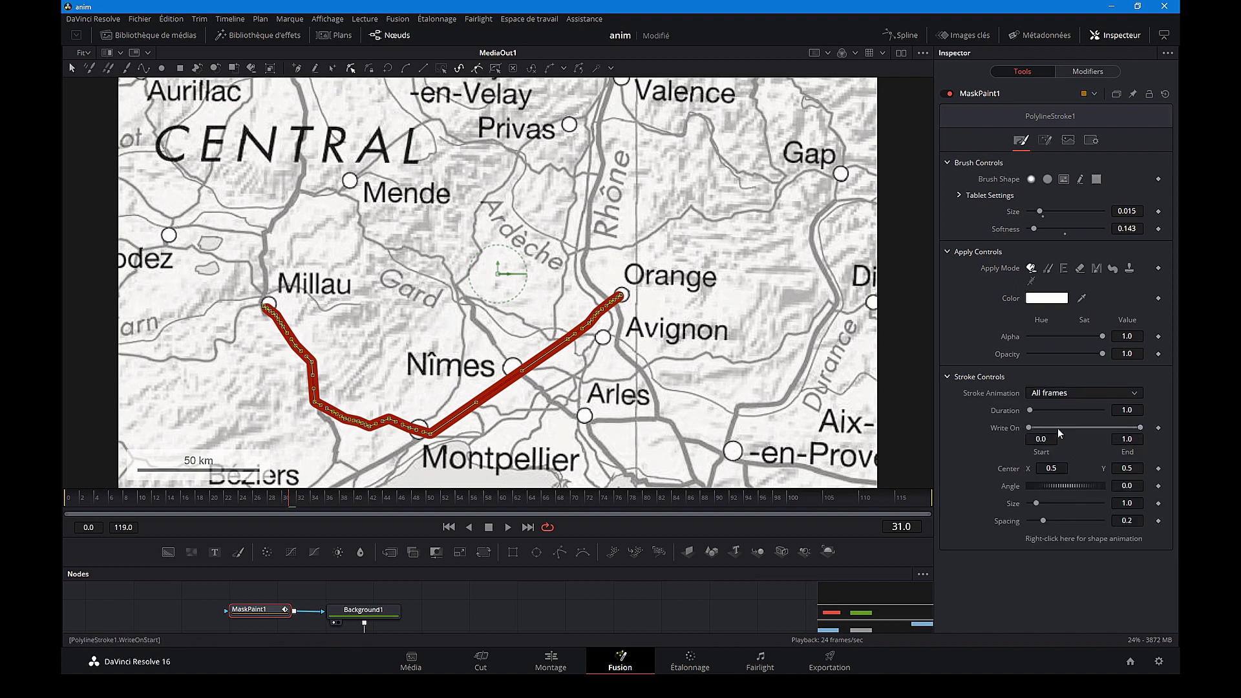
{"action": "mouse_move", "coordinate": [1140, 429]}
{"action": "left_mouse_down"}
{"action": "mouse_move", "coordinate": [1031, 462]}
{"action": "mouse_move", "coordinate": [1139, 452]}
{"action": "left_mouse_up"}
{"action": "left_click_drag", "start_coordinate": [286, 499], "coordinate": [71, 509]}
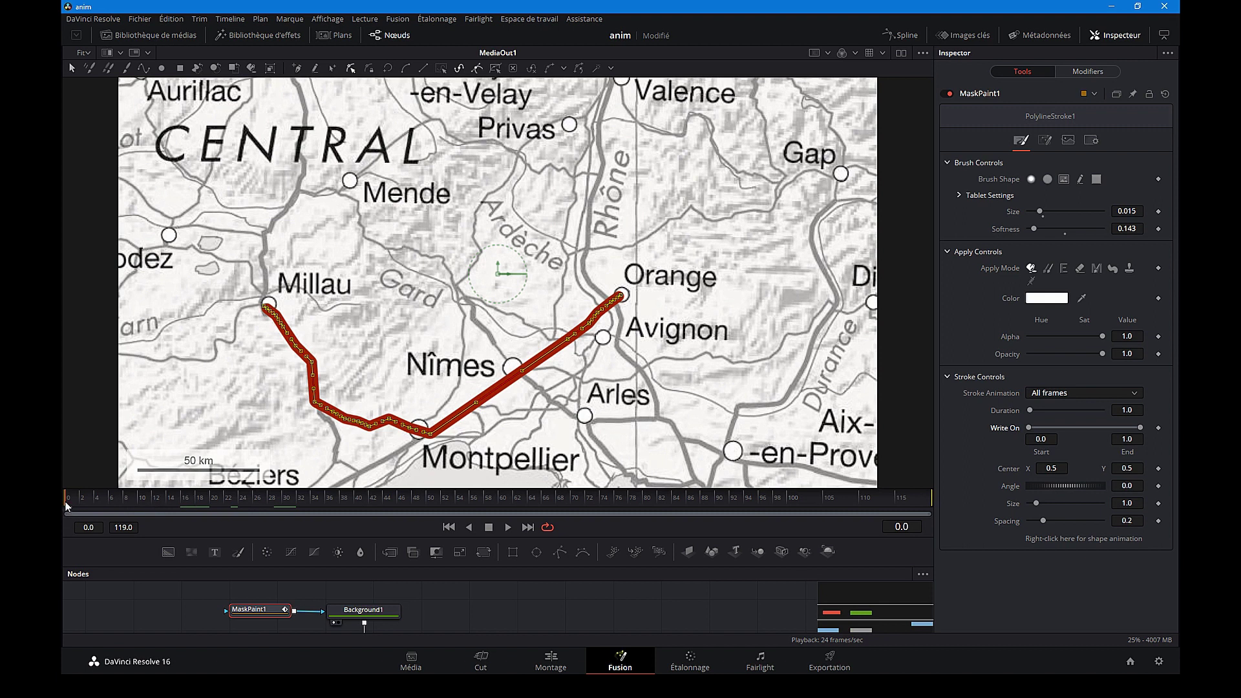
{"action": "left_click_drag", "start_coordinate": [75, 504], "coordinate": [142, 508]}
{"action": "left_click_drag", "start_coordinate": [1140, 427], "coordinate": [1019, 430]}
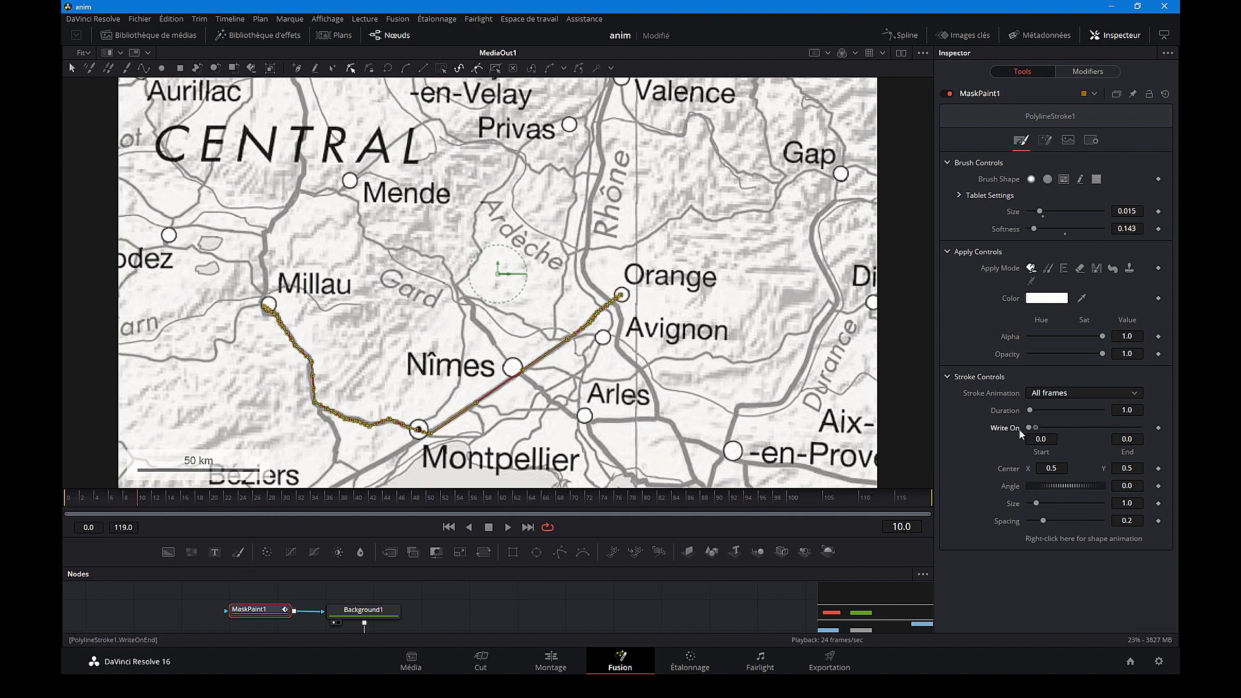
{"action": "left_click", "coordinate": [1159, 428]}
Set Write On End to 1.0 later in the timeline and play back the route animation.
{"action": "left_click_drag", "start_coordinate": [139, 499], "coordinate": [490, 508]}
{"action": "left_click_drag", "start_coordinate": [1036, 427], "coordinate": [1178, 430]}
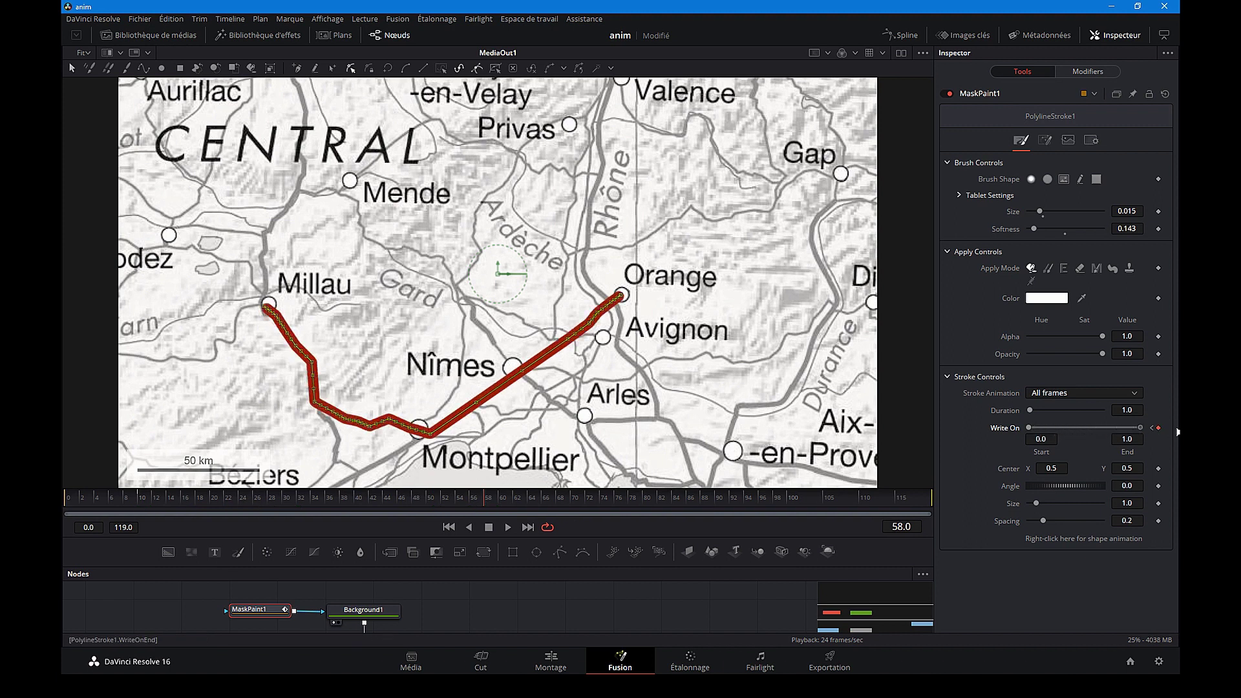
{"action": "left_click_drag", "start_coordinate": [482, 502], "coordinate": [67, 511]}
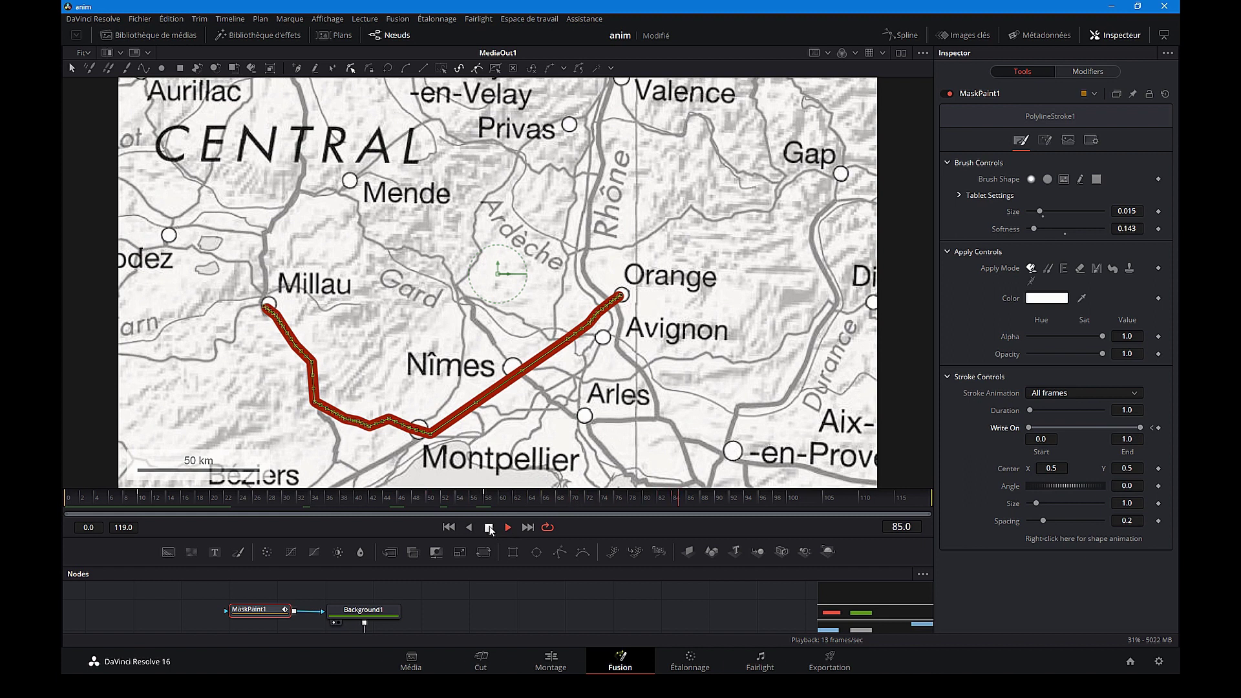
{"action": "left_click", "coordinate": [490, 526]}
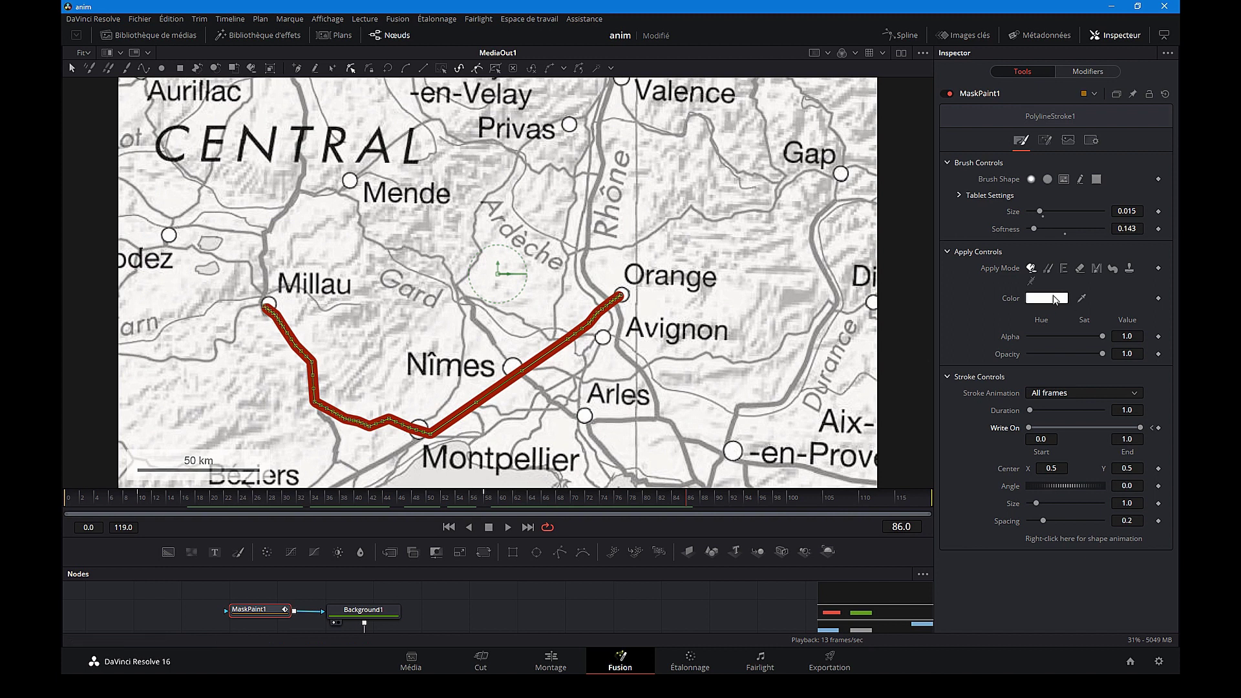
Change Background1's colour to a brighter orange-red.
{"action": "left_click", "coordinate": [364, 611]}
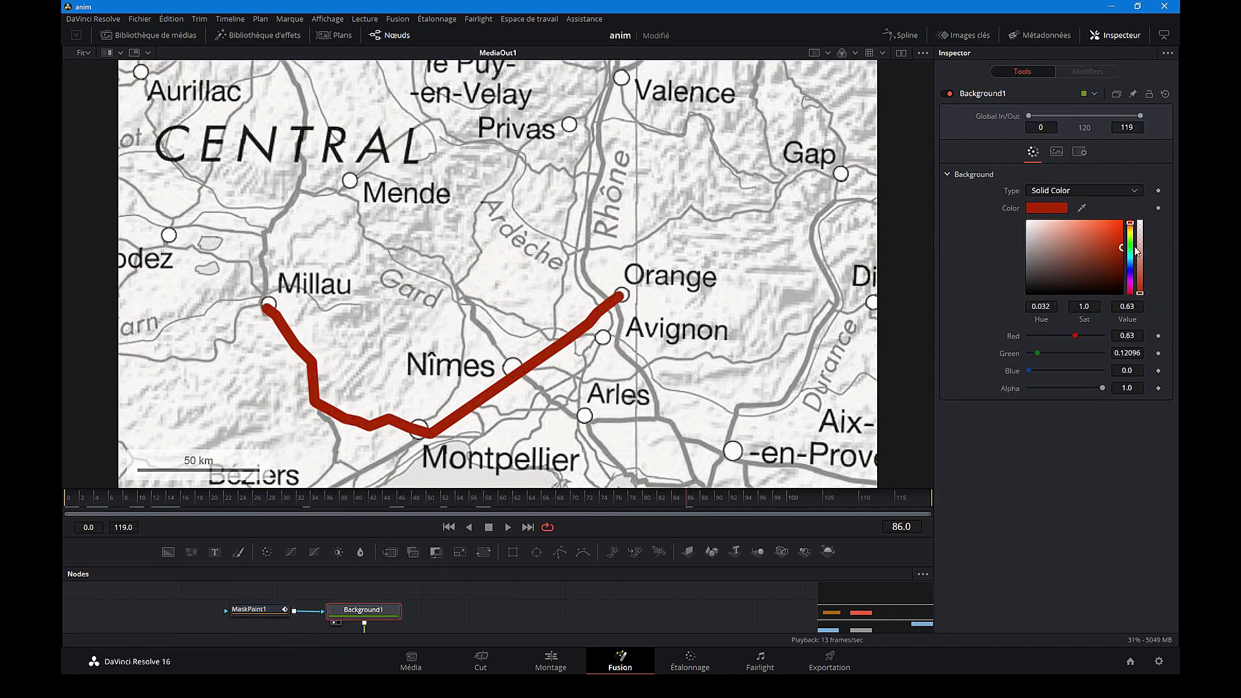
{"action": "mouse_move", "coordinate": [1123, 250]}
{"action": "left_mouse_down"}
{"action": "mouse_move", "coordinate": [1029, 254]}
{"action": "mouse_move", "coordinate": [1076, 293]}
{"action": "mouse_move", "coordinate": [1132, 244]}
{"action": "mouse_move", "coordinate": [1132, 228]}
{"action": "left_mouse_up"}
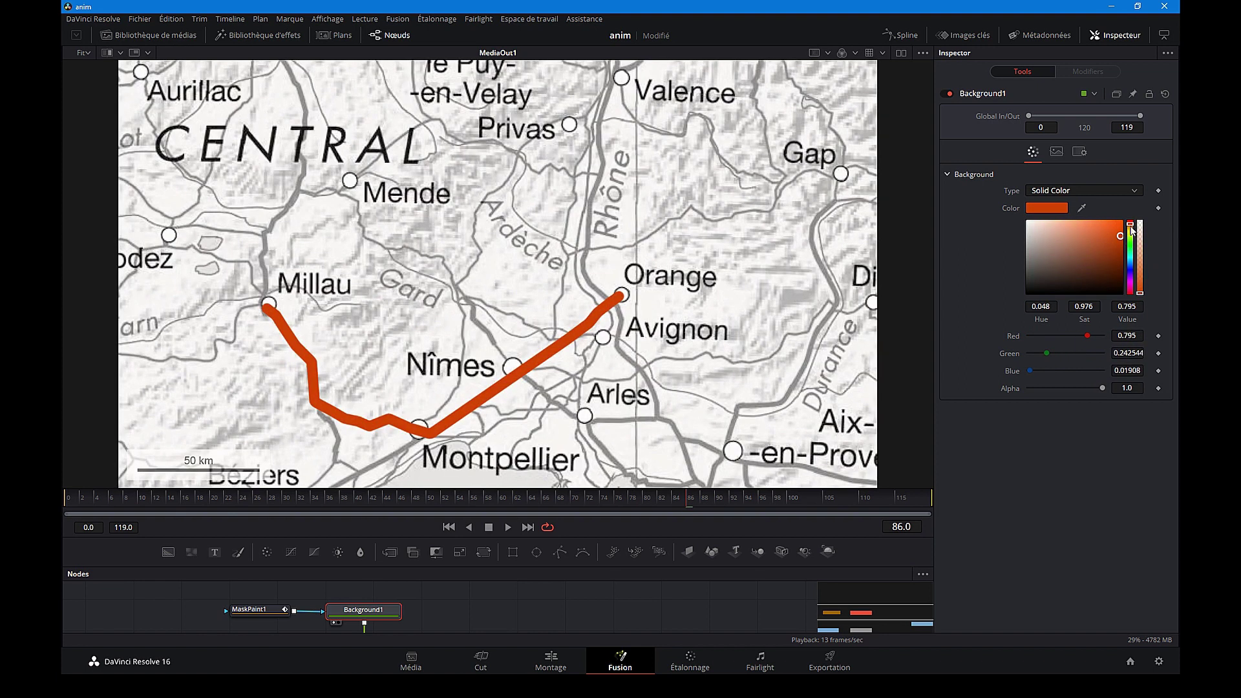
{"action": "left_click", "coordinate": [1119, 235]}
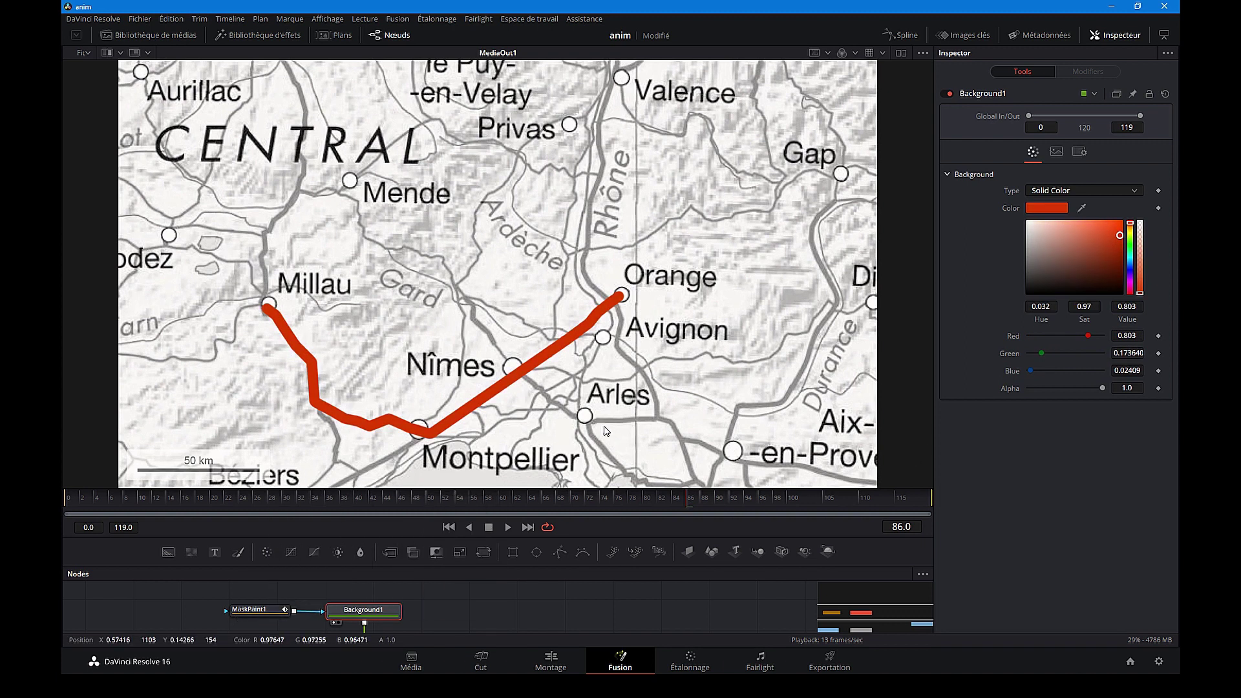
Enlarge the Nodes editor to show carte, Merge1 and MediaOut1.
{"action": "scroll", "coordinate": [638, 404], "scroll_direction": "down", "scroll_amount": 1}
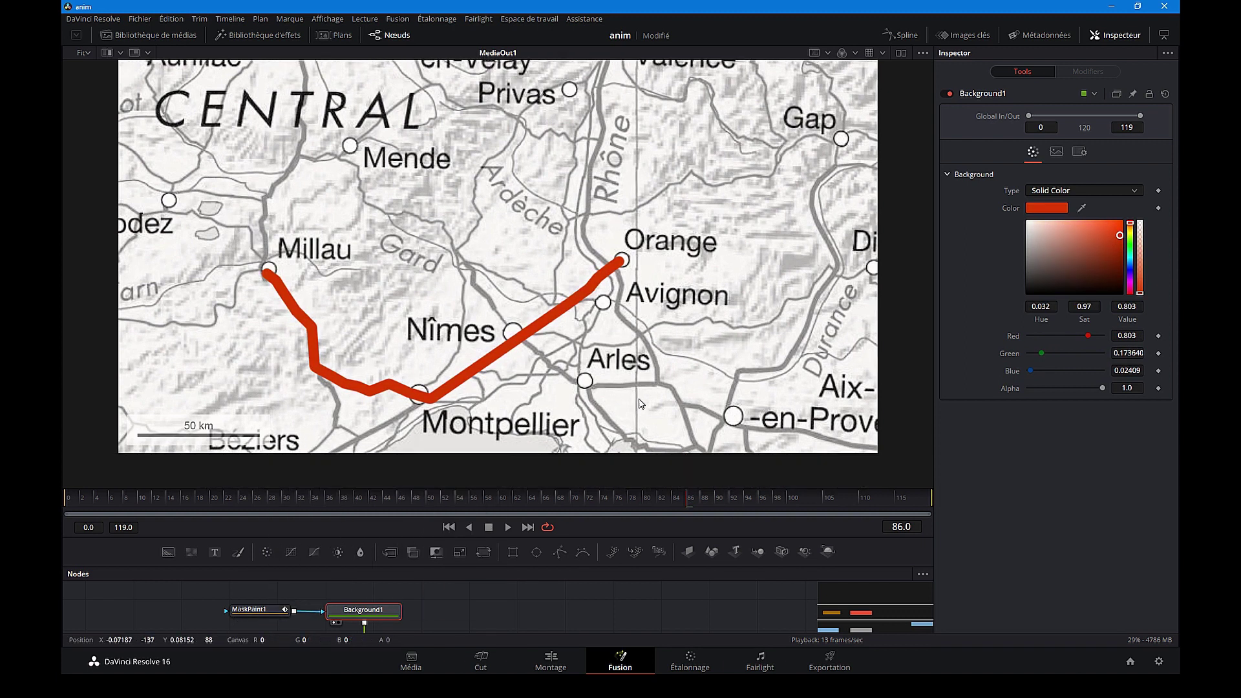
{"action": "scroll", "coordinate": [638, 404], "scroll_direction": "down", "scroll_amount": 1}
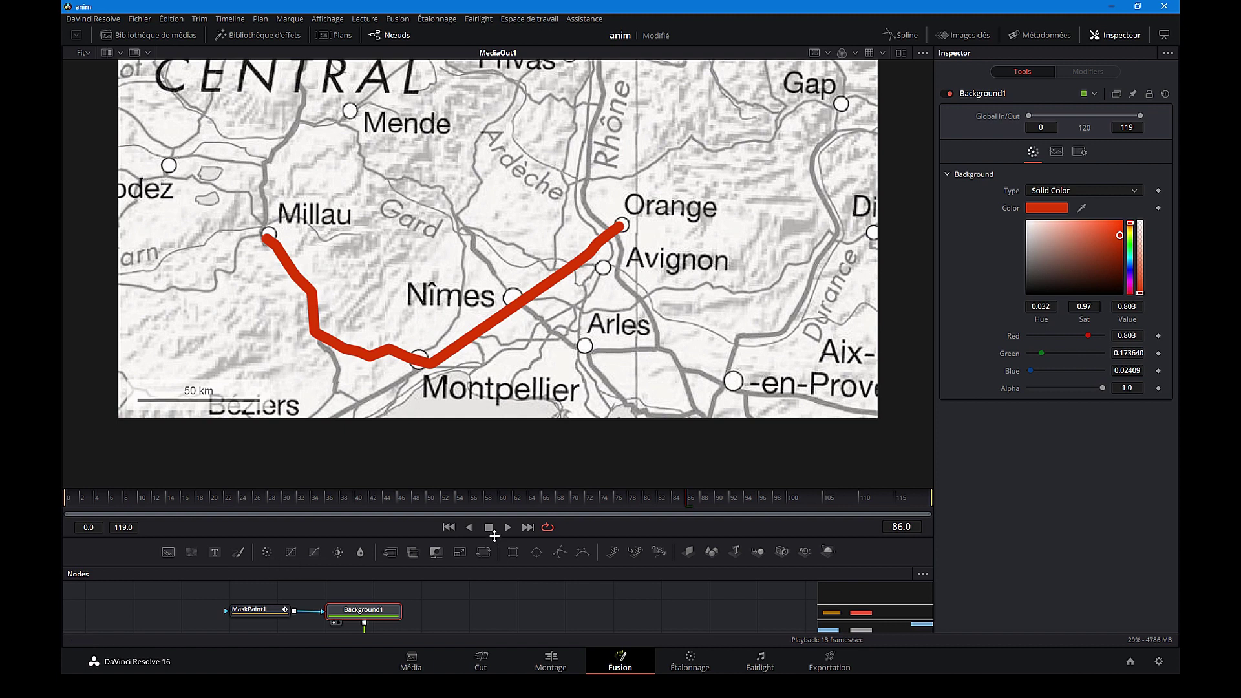
{"action": "mouse_move", "coordinate": [498, 535]}
{"action": "left_mouse_down"}
{"action": "mouse_move", "coordinate": [497, 406]}
{"action": "mouse_move", "coordinate": [498, 426]}
{"action": "left_mouse_up"}
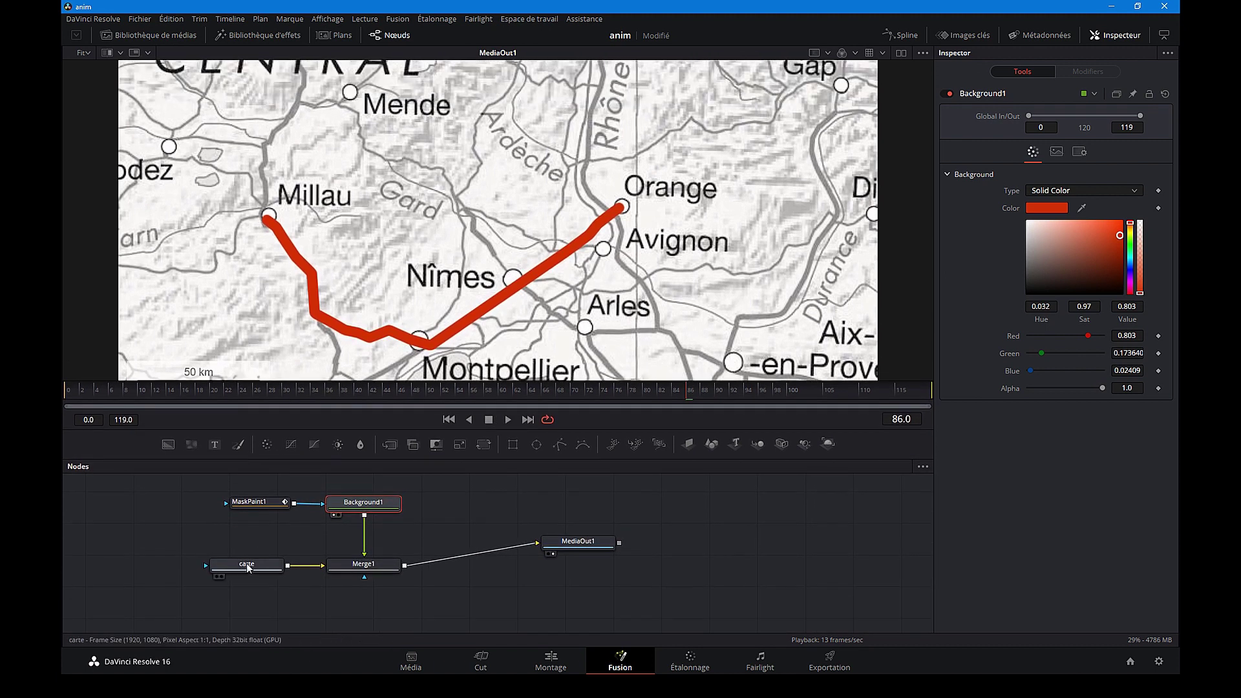
Insert a Color Corrector after carte with a cyan tint of about 0.6, and move MediaOut1 right.
{"action": "left_click", "coordinate": [247, 564]}
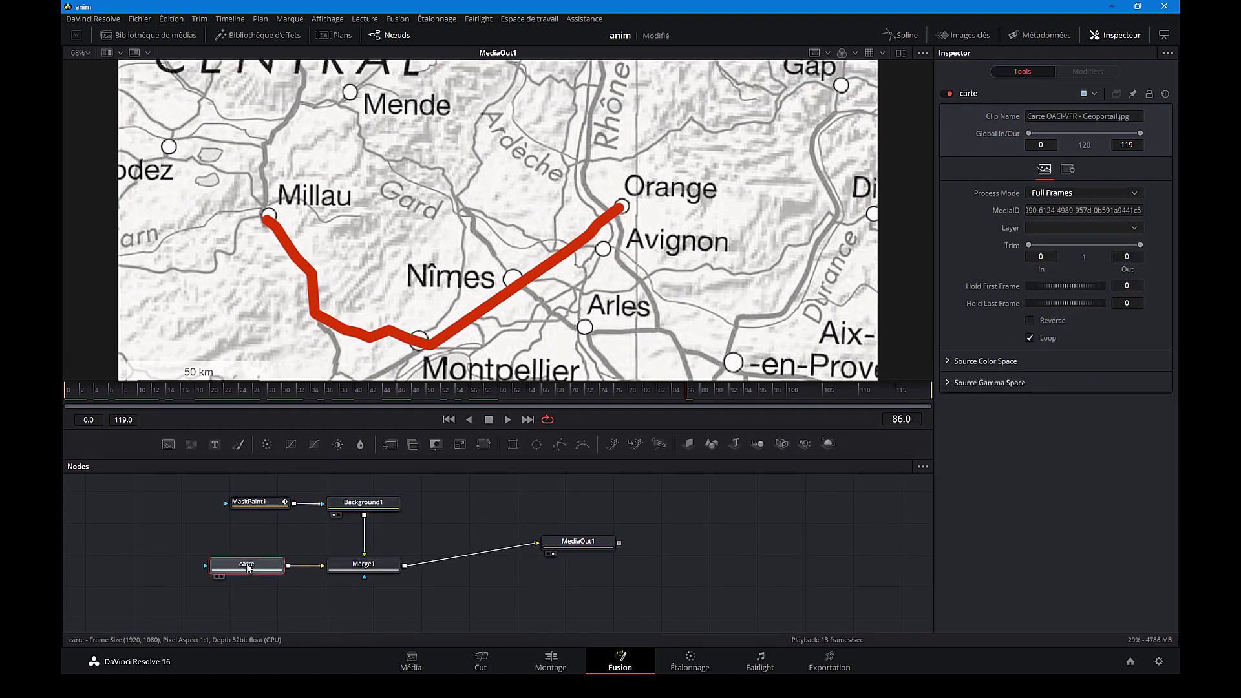
{"action": "left_click", "coordinate": [268, 444]}
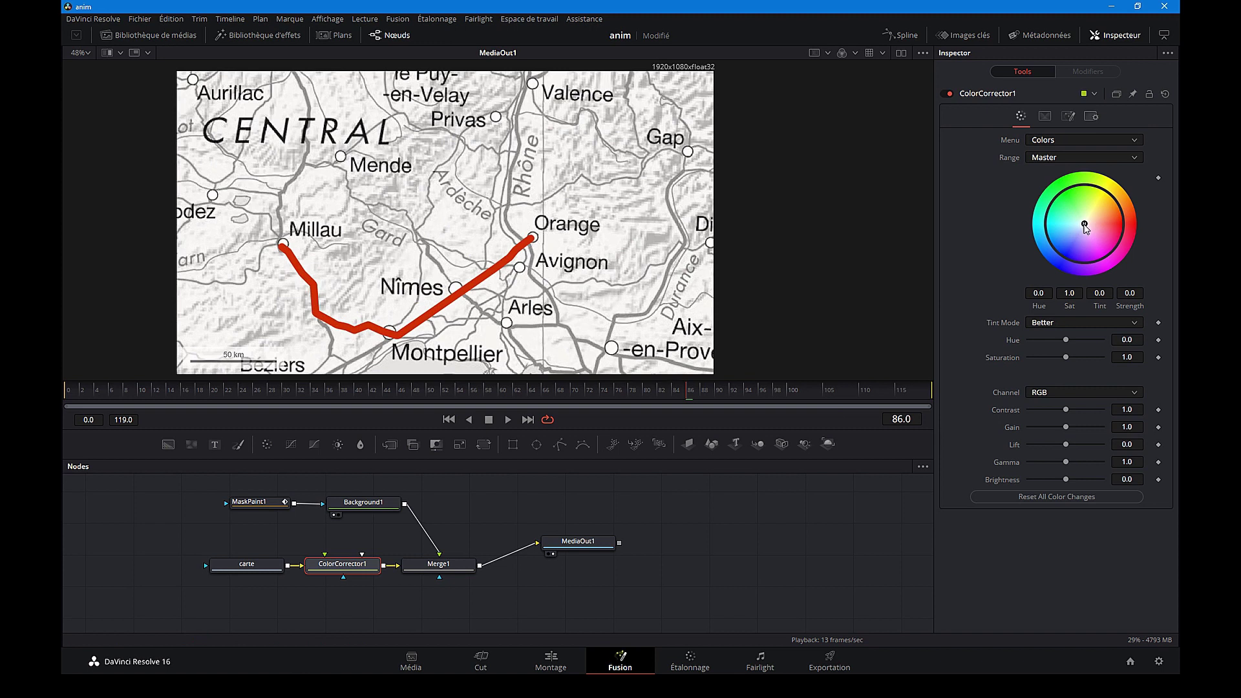
{"action": "left_click_drag", "start_coordinate": [1087, 228], "coordinate": [1046, 224]}
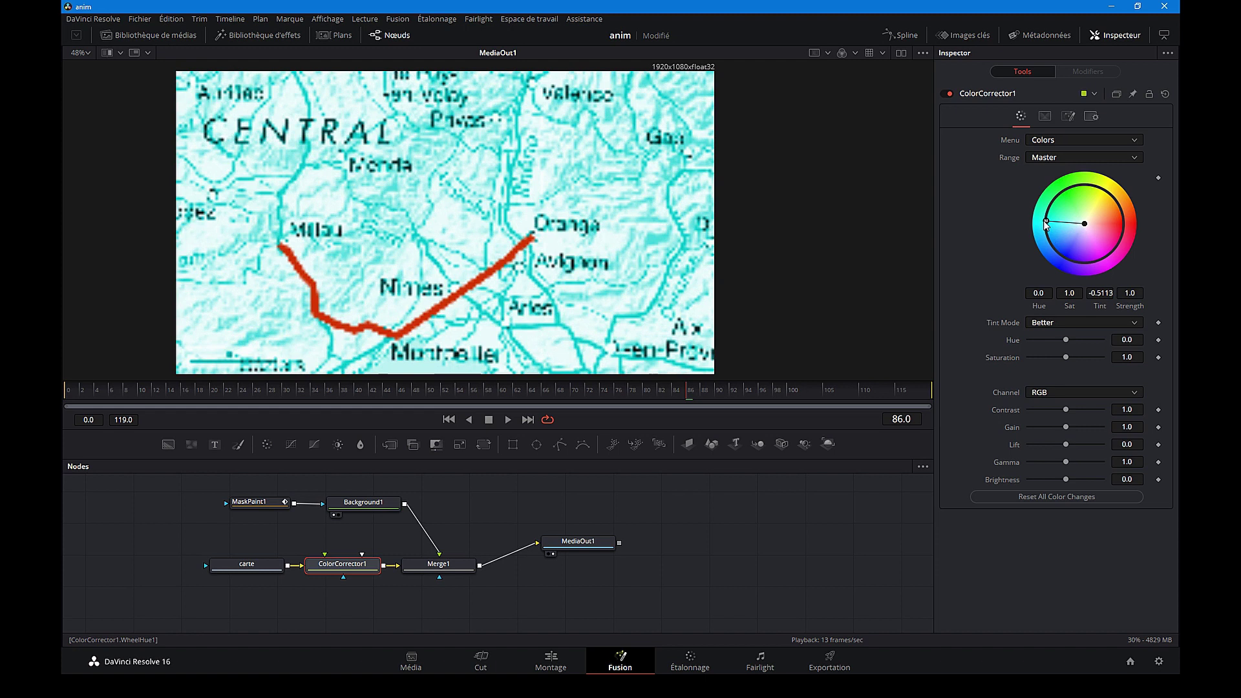
{"action": "left_click_drag", "start_coordinate": [1046, 223], "coordinate": [1064, 222]}
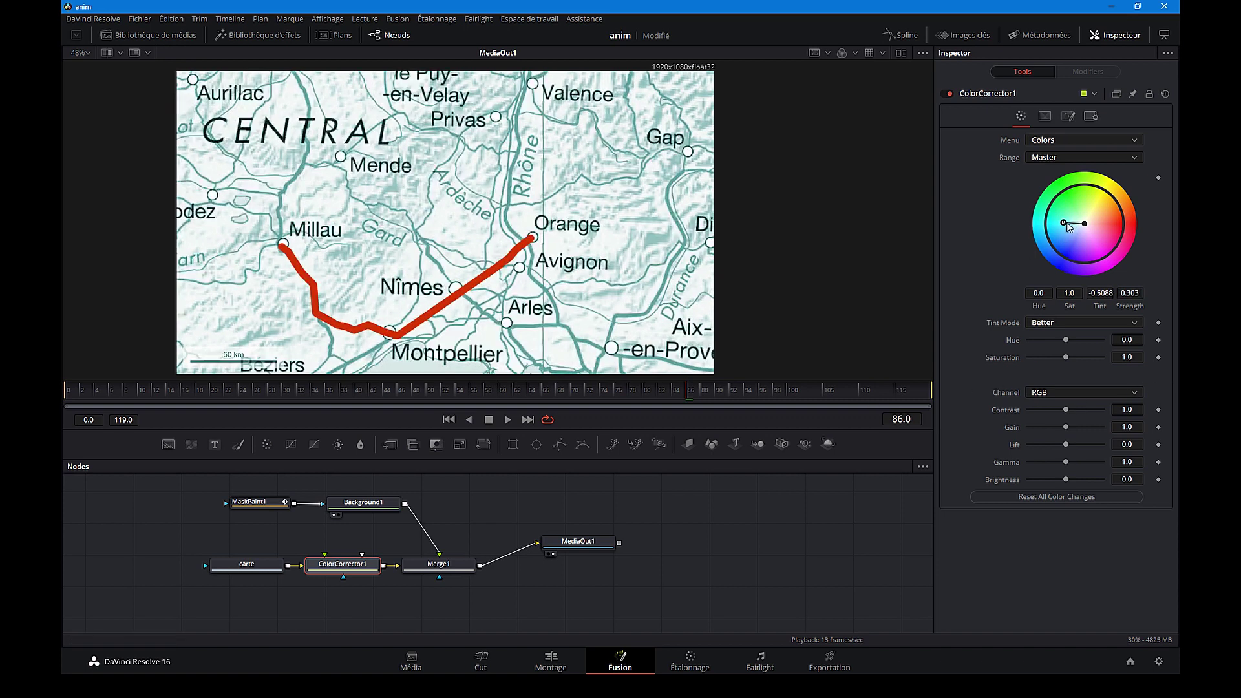
{"action": "left_click_drag", "start_coordinate": [1064, 223], "coordinate": [1055, 224]}
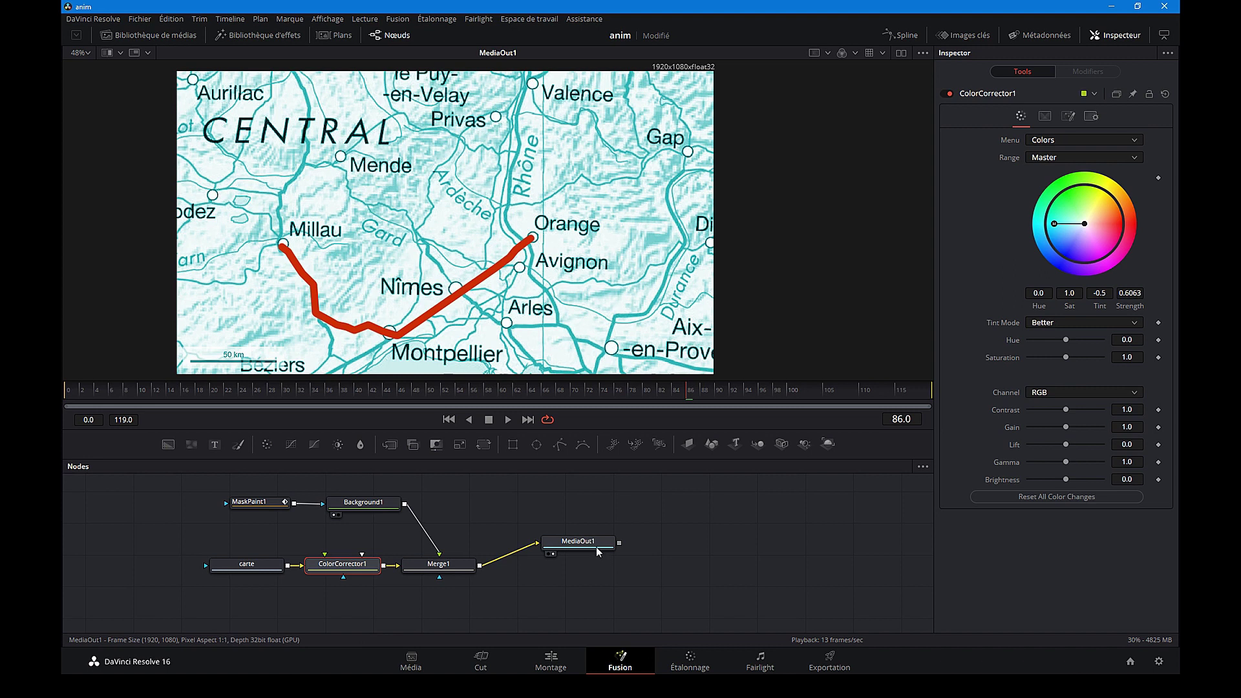
{"action": "left_click_drag", "start_coordinate": [596, 547], "coordinate": [806, 565]}
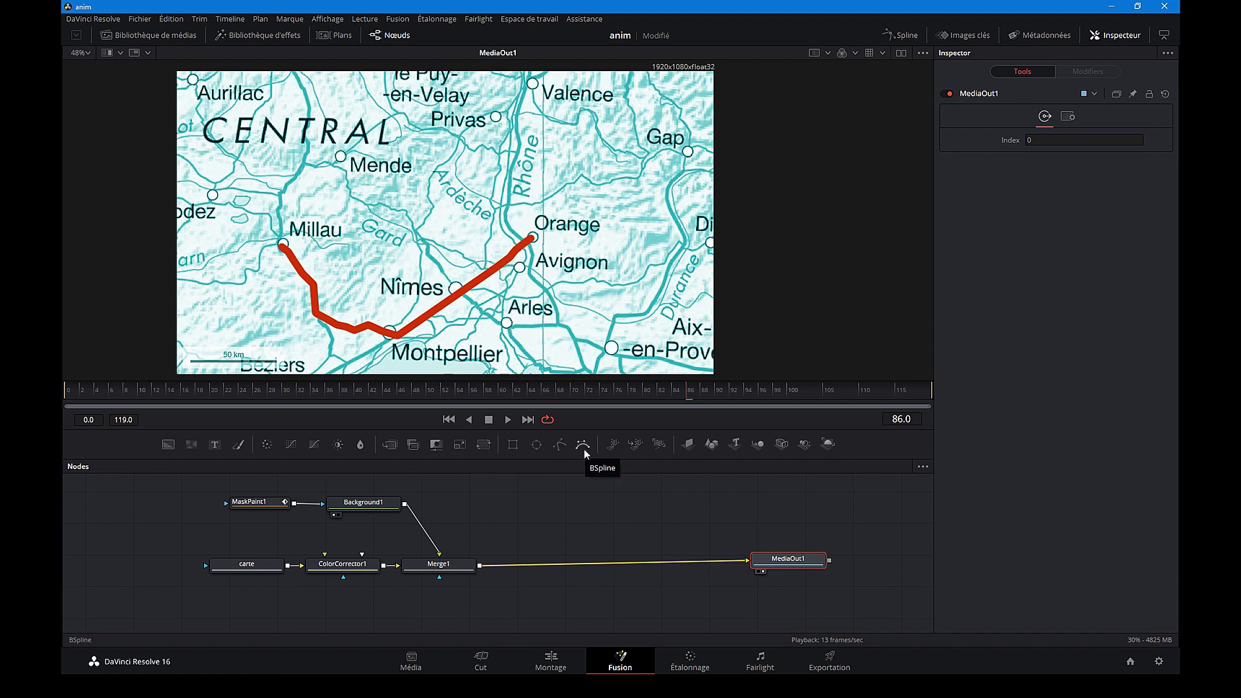
Add a Rectangle1 mask to carte and enlarge it to reveal most of the map.
{"action": "left_click", "coordinate": [566, 516]}
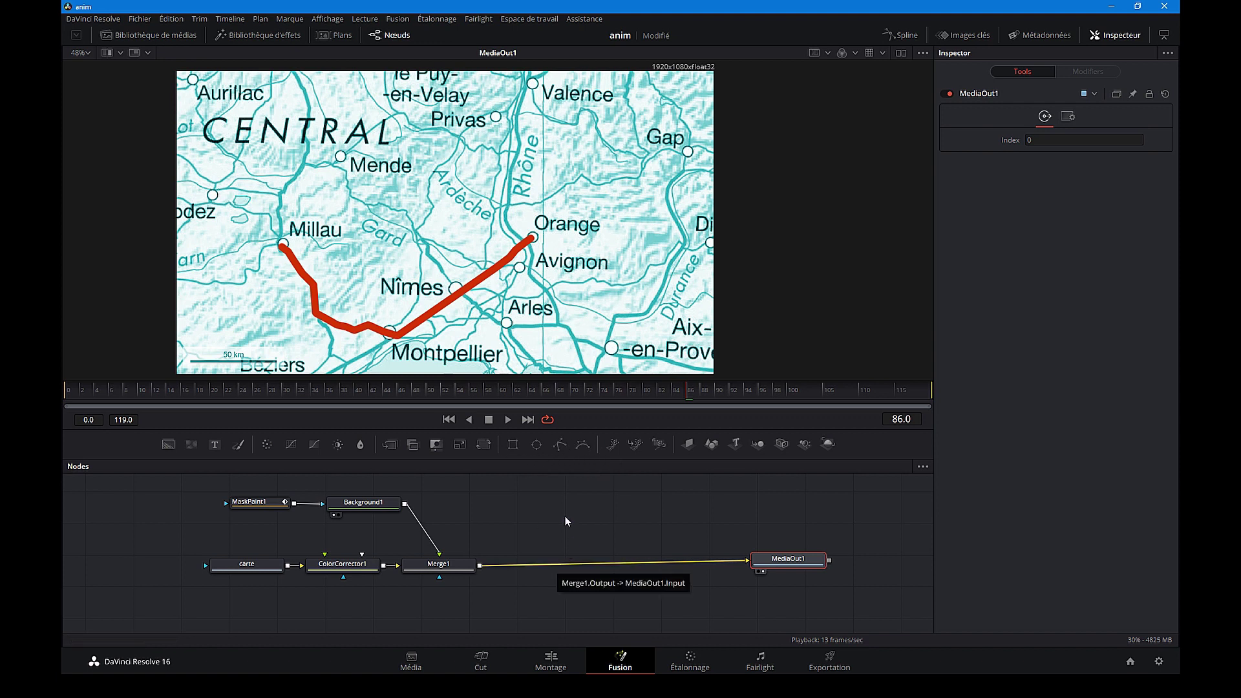
{"action": "left_click", "coordinate": [513, 445]}
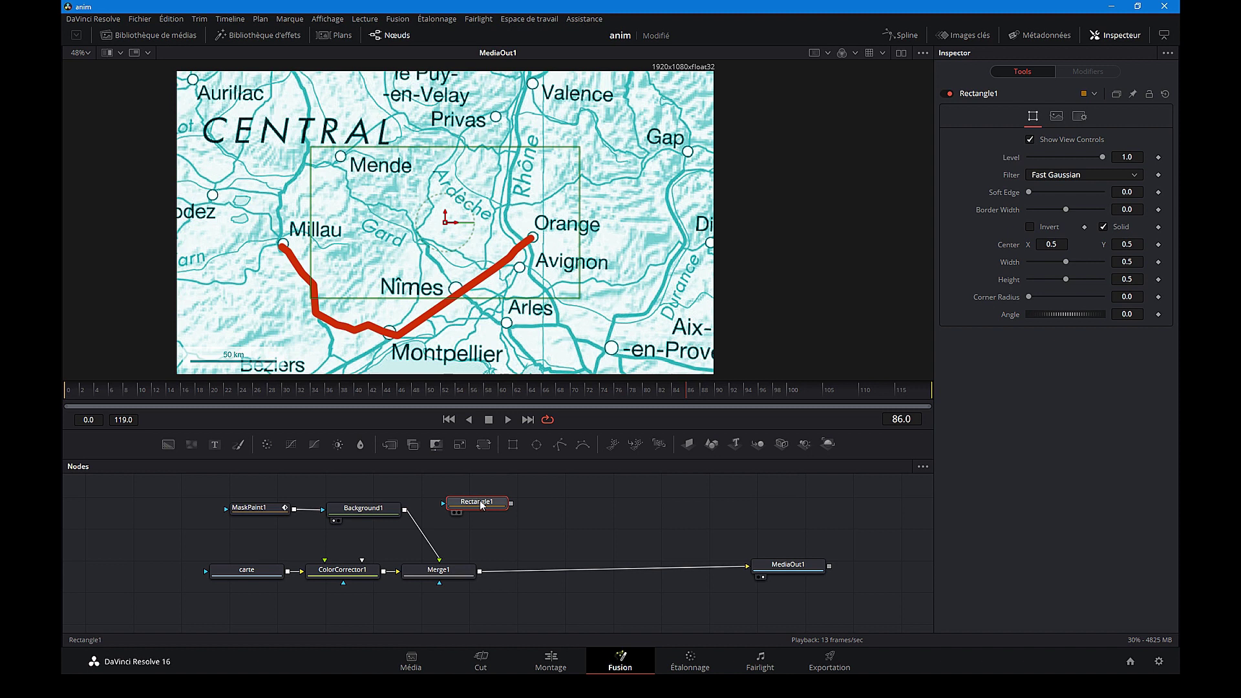
{"action": "mouse_move", "coordinate": [482, 505]}
{"action": "left_mouse_down"}
{"action": "mouse_move", "coordinate": [152, 542]}
{"action": "mouse_move", "coordinate": [192, 550]}
{"action": "mouse_move", "coordinate": [207, 571]}
{"action": "left_mouse_up"}
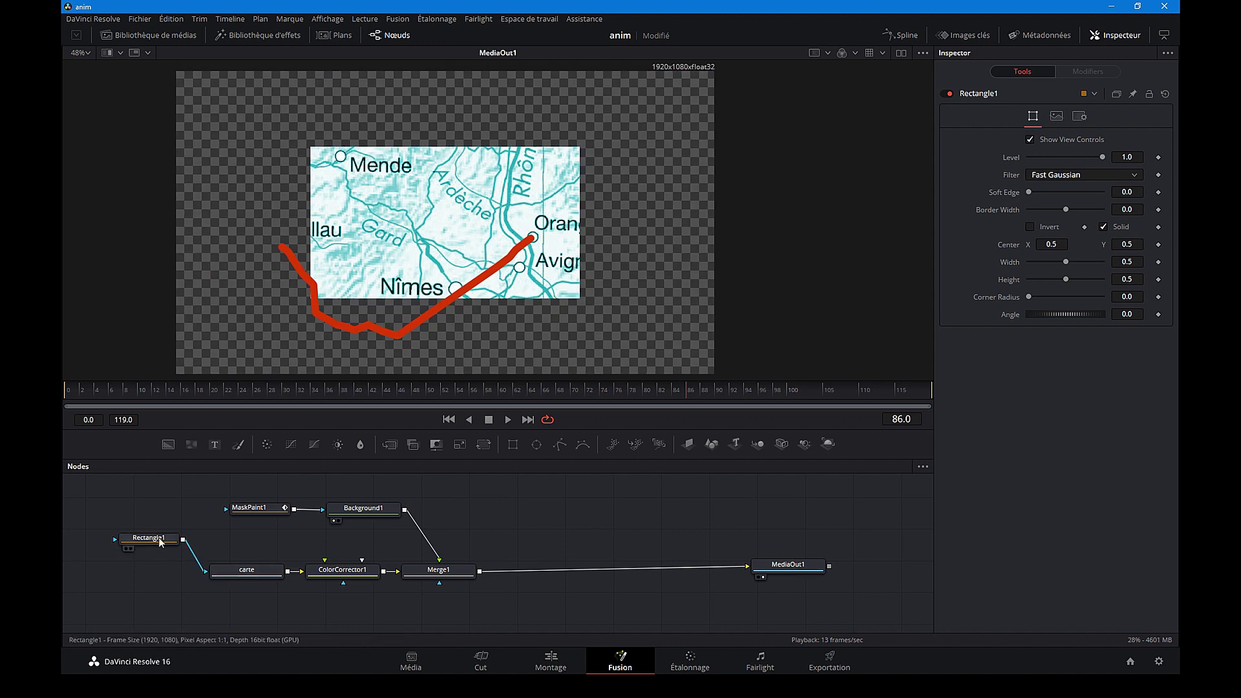
{"action": "left_click_drag", "start_coordinate": [158, 538], "coordinate": [157, 564]}
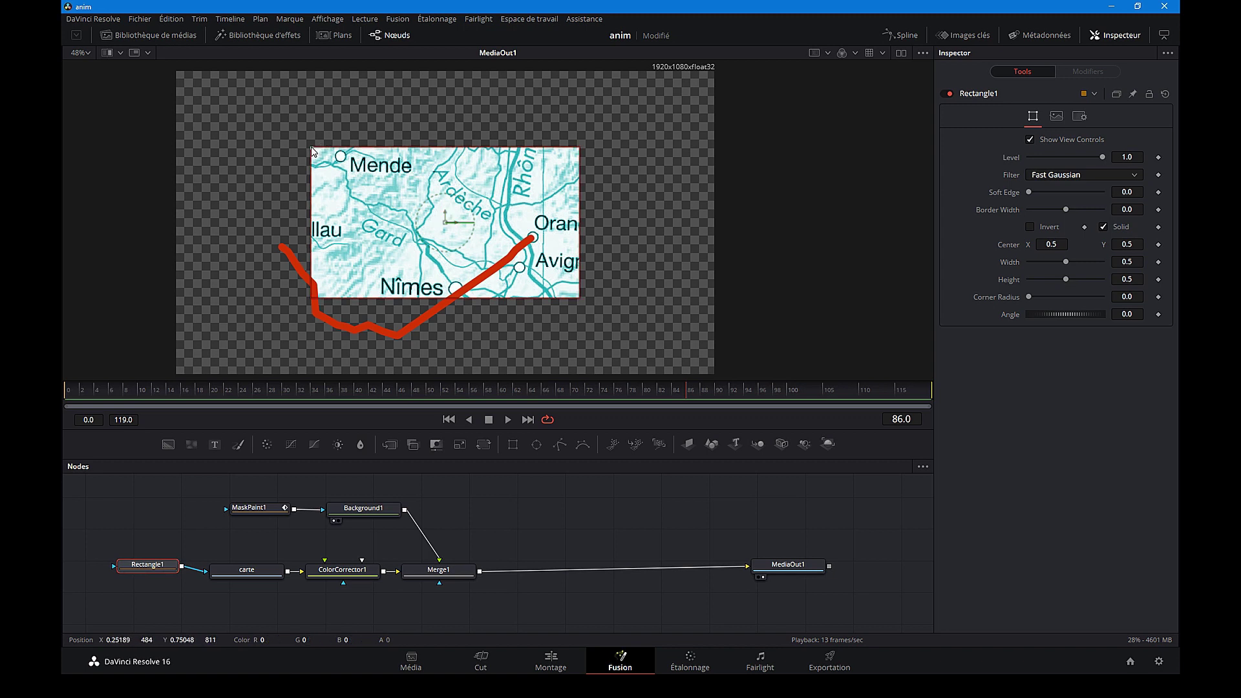
{"action": "left_click_drag", "start_coordinate": [311, 150], "coordinate": [224, 98]}
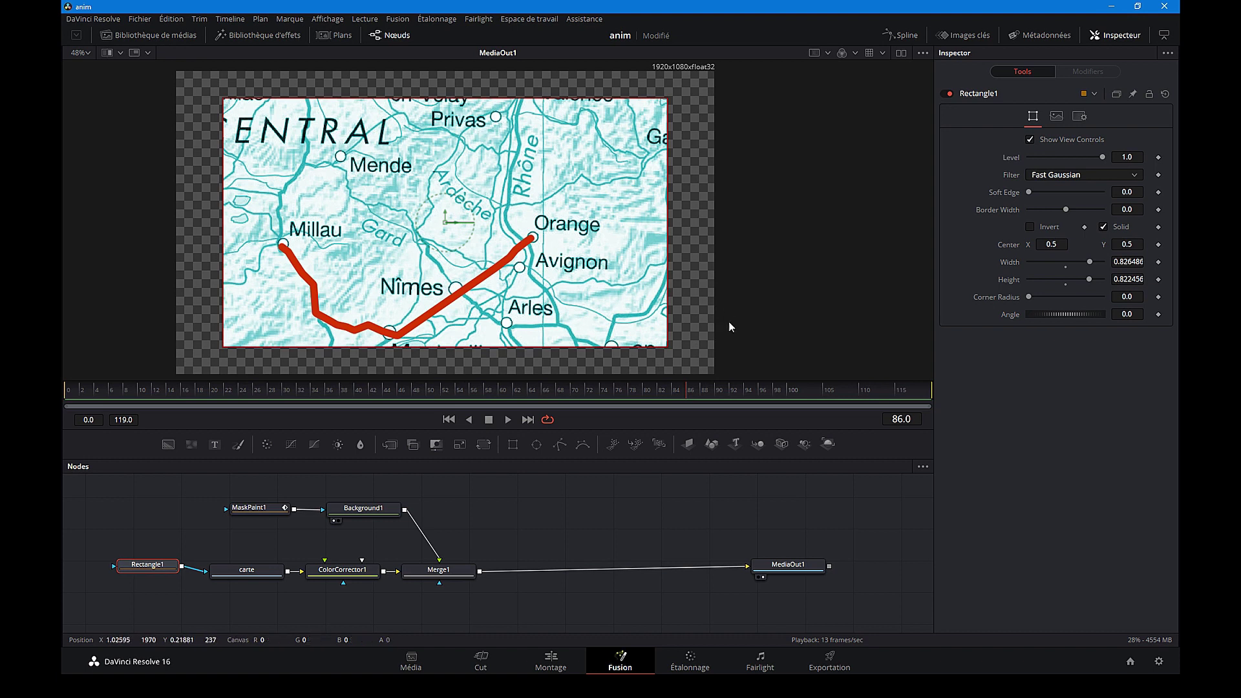
Try invert, border width, soft edge and corner radius on Rectangle1, then reset them and make it solid.
{"action": "left_click", "coordinate": [1030, 227]}
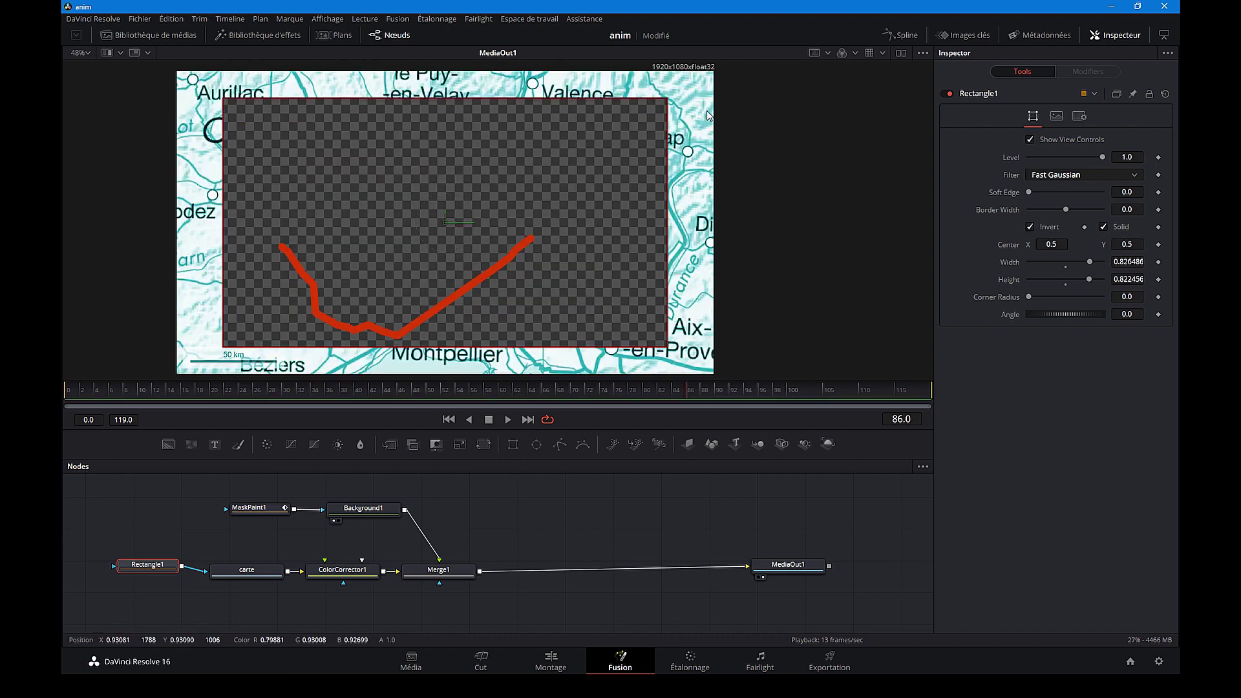
{"action": "left_click", "coordinate": [1049, 231]}
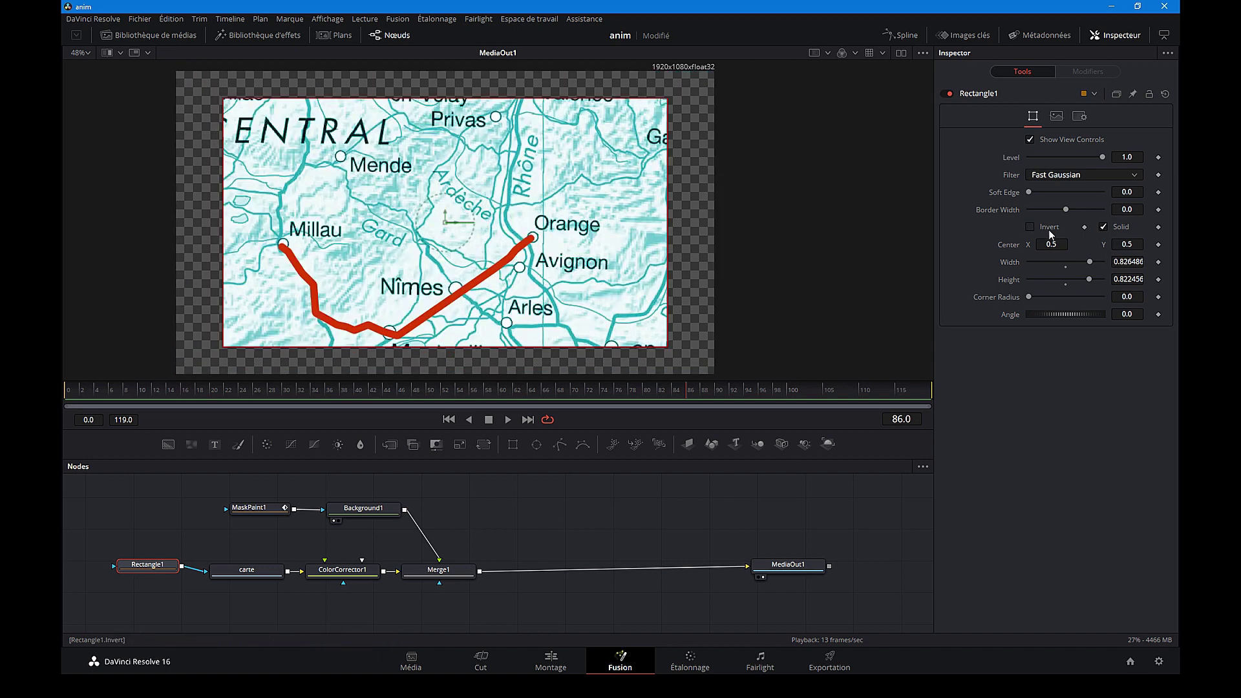
{"action": "left_click", "coordinate": [1103, 228]}
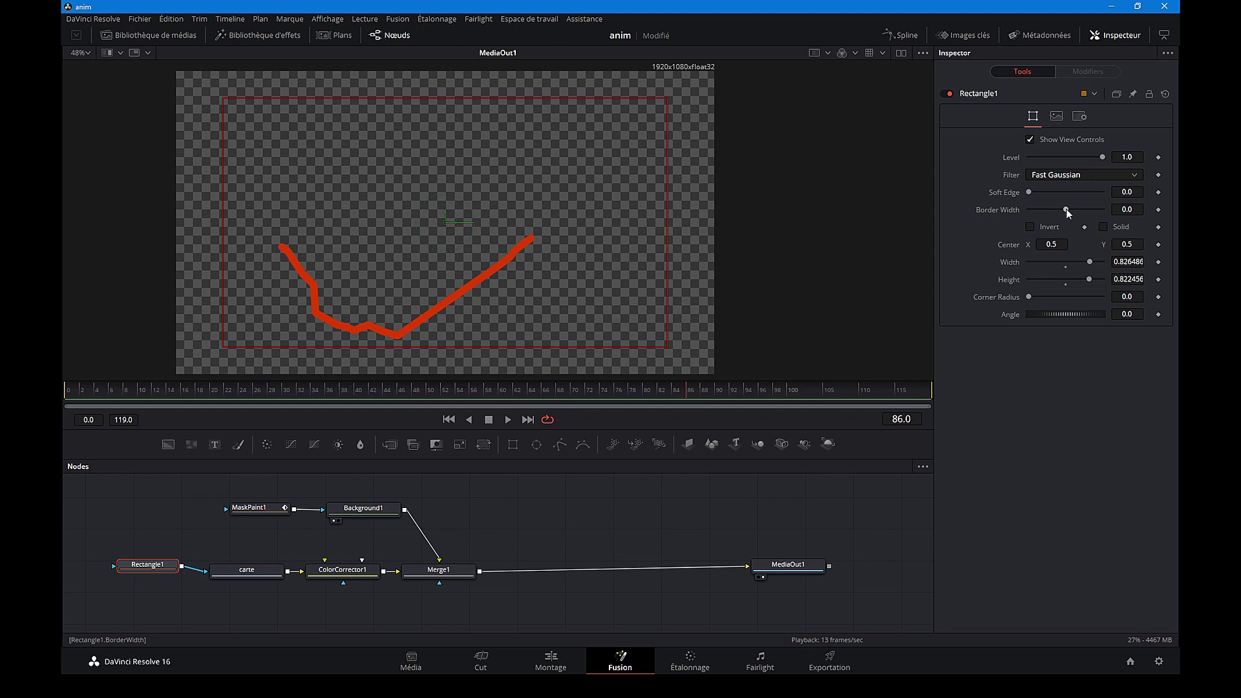
{"action": "left_click_drag", "start_coordinate": [1065, 208], "coordinate": [1073, 208]}
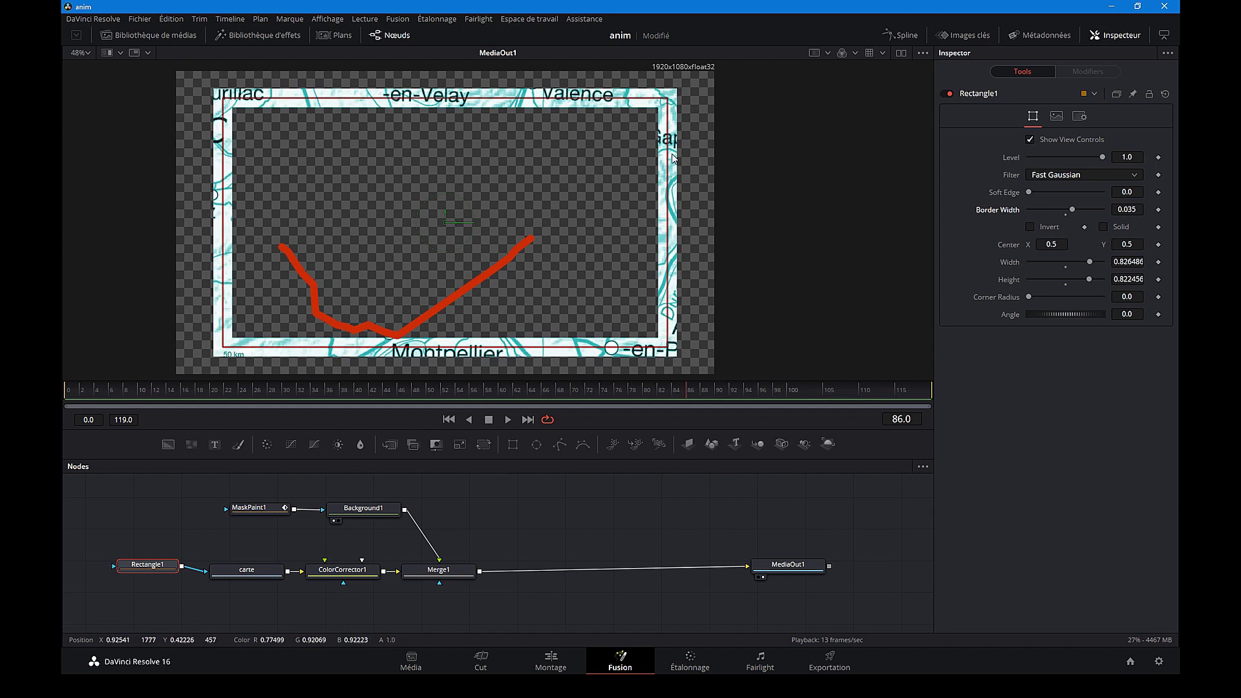
{"action": "left_click_drag", "start_coordinate": [1029, 193], "coordinate": [1049, 198]}
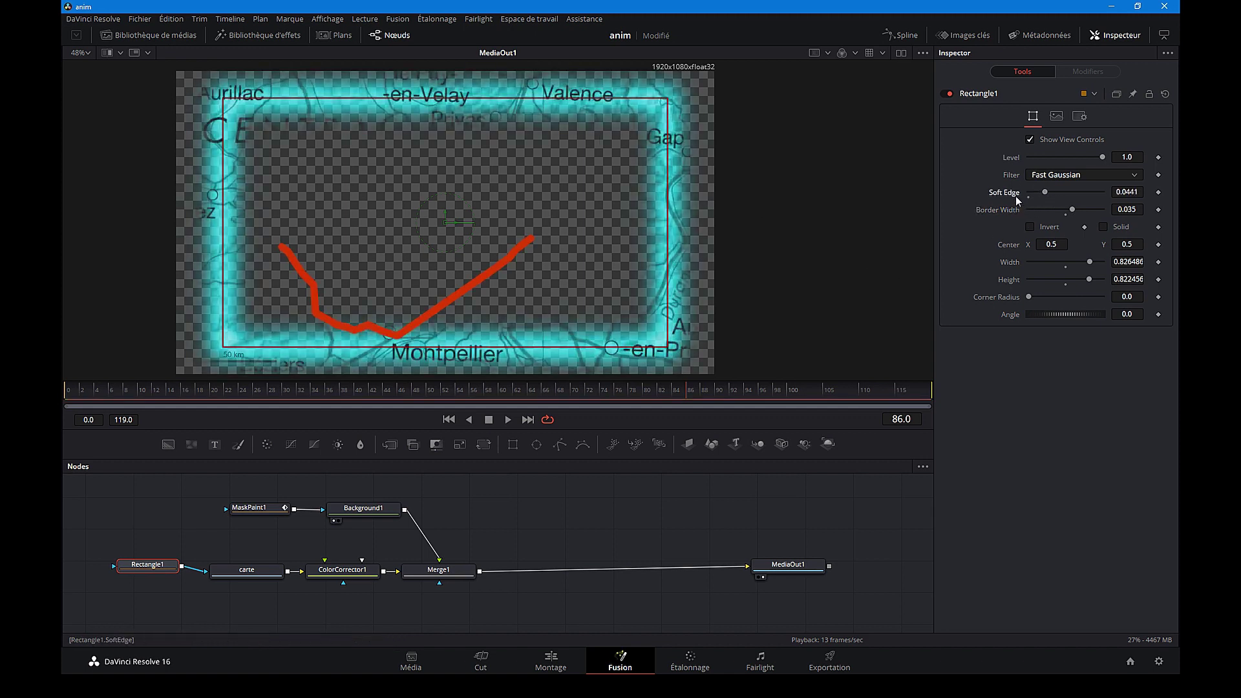
{"action": "left_click_drag", "start_coordinate": [1045, 192], "coordinate": [1027, 193]}
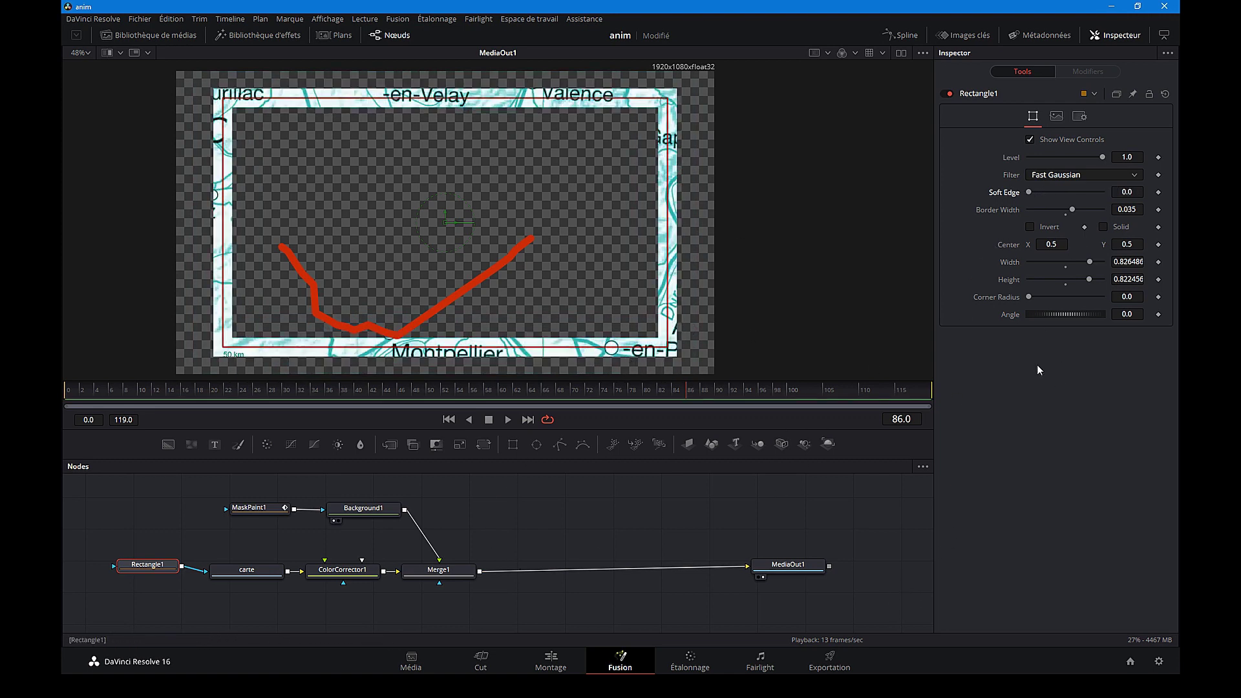
{"action": "left_click_drag", "start_coordinate": [1029, 297], "coordinate": [1041, 296]}
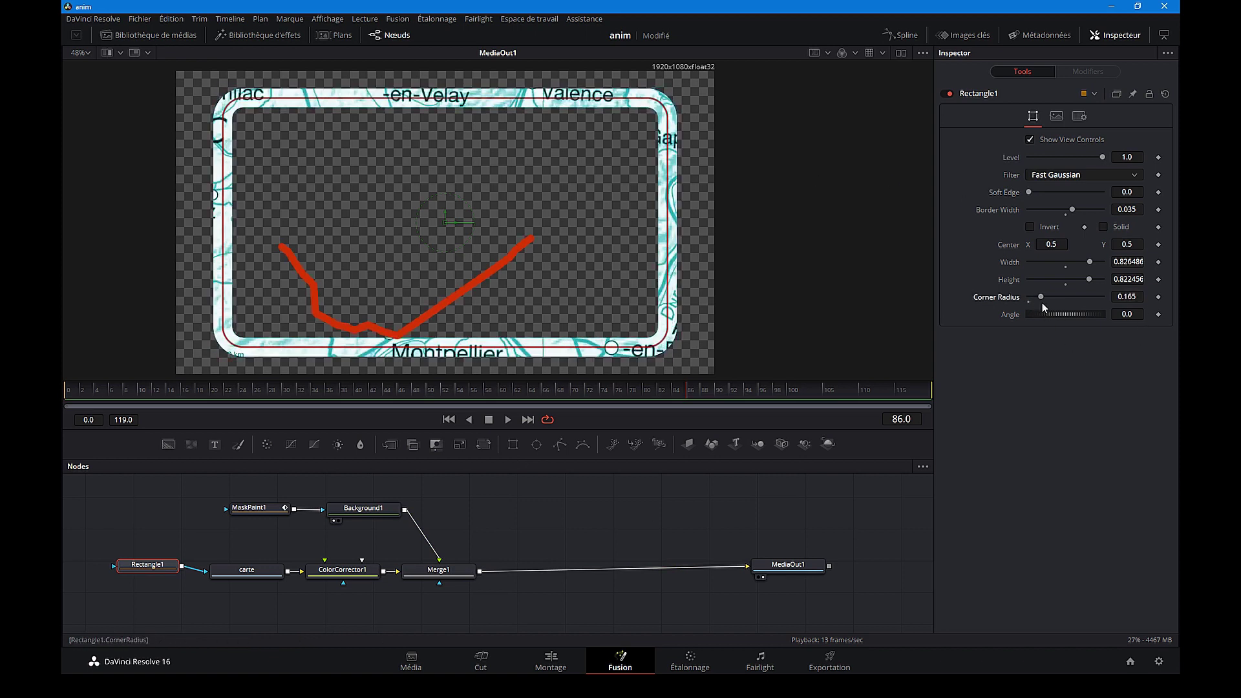
{"action": "left_click_drag", "start_coordinate": [1042, 297], "coordinate": [1026, 297]}
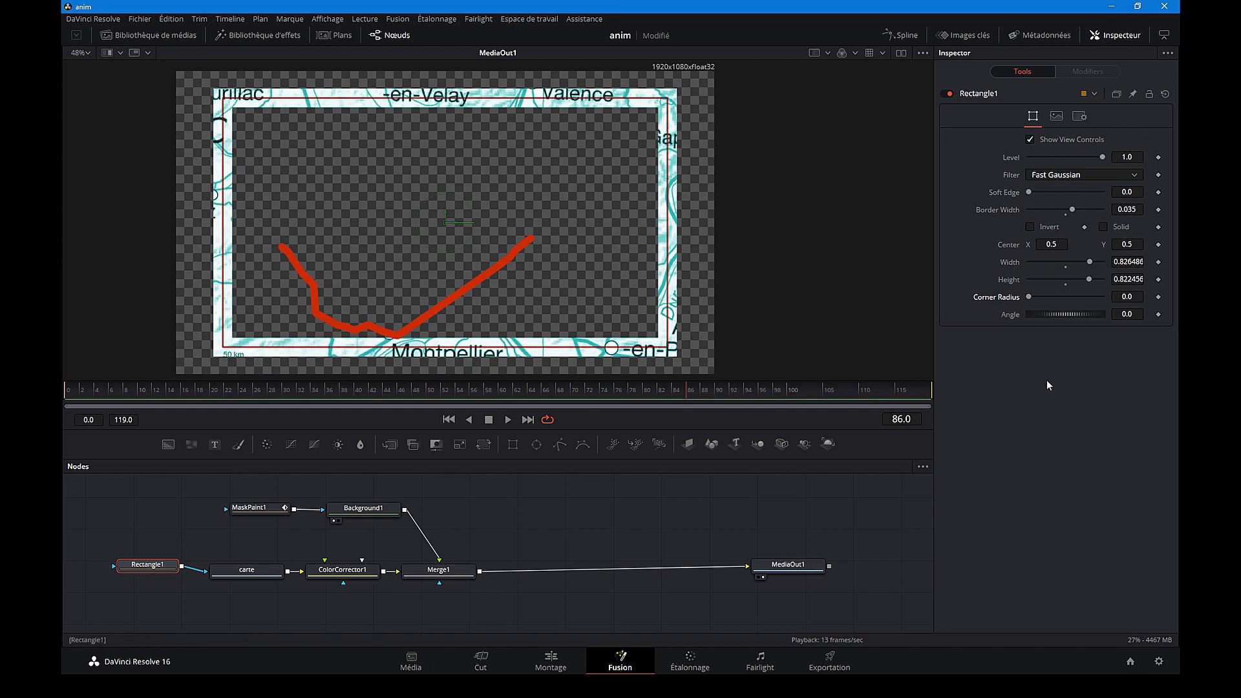
{"action": "left_click", "coordinate": [1104, 226]}
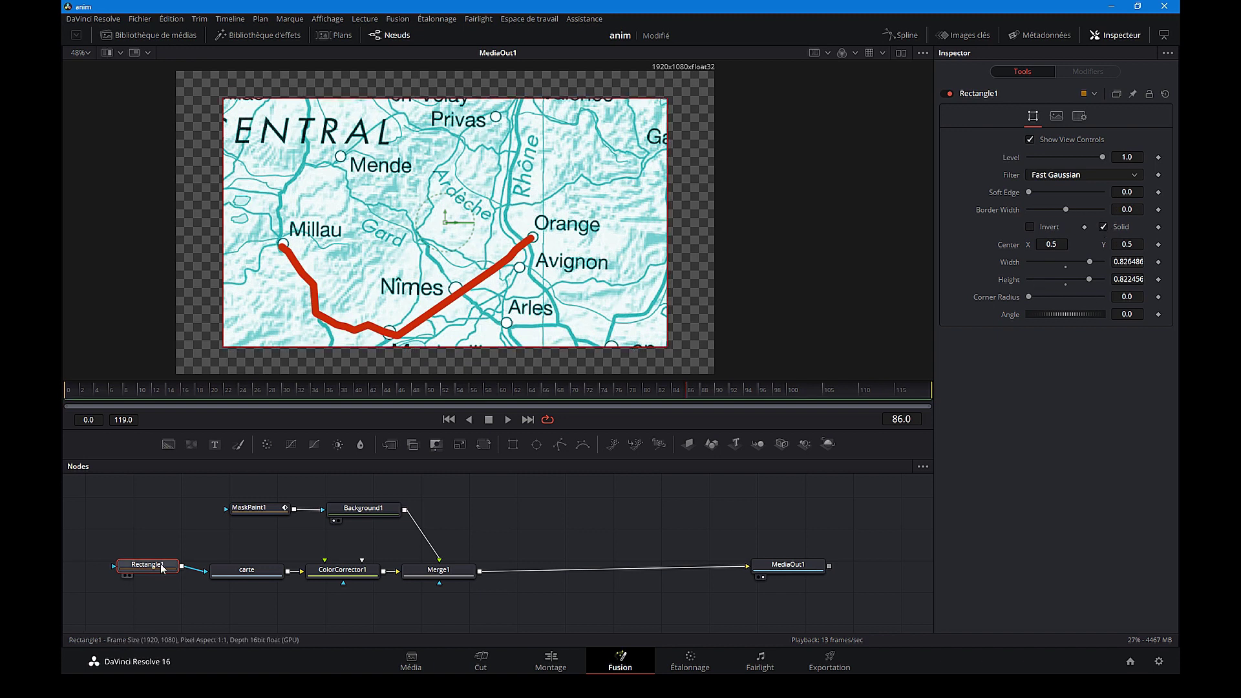
{"action": "left_click_drag", "start_coordinate": [161, 568], "coordinate": [160, 574]}
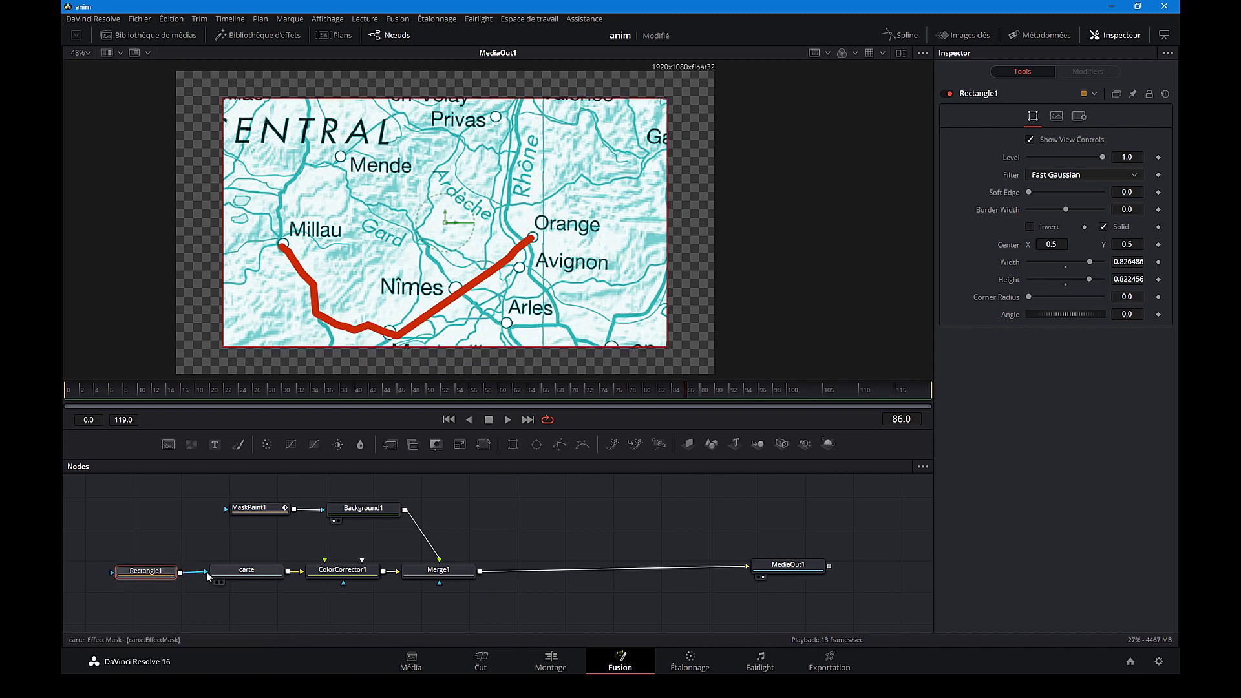
Unlink Rectangle1 from carte and make it the mask of a new Background2, viewed left in Dual Viewer.
{"action": "mouse_move", "coordinate": [207, 576]}
{"action": "left_mouse_down"}
{"action": "mouse_move", "coordinate": [138, 580]}
{"action": "mouse_move", "coordinate": [497, 513]}
{"action": "left_mouse_up"}
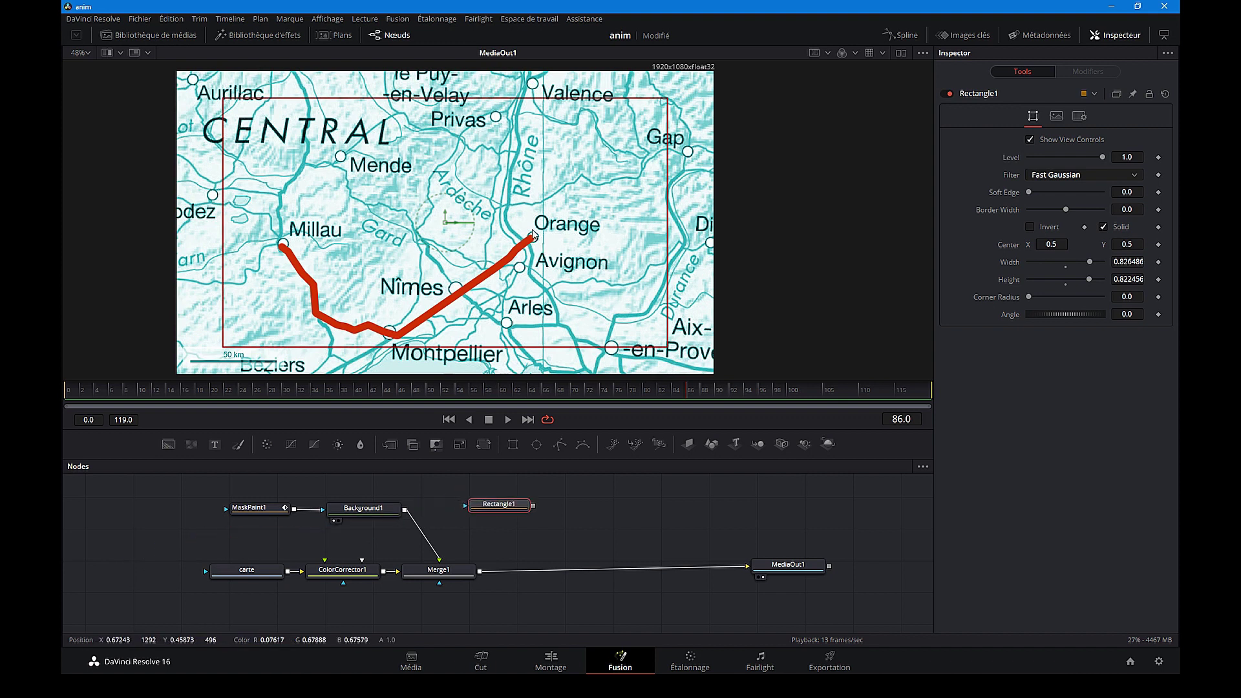
{"action": "left_click", "coordinate": [902, 51]}
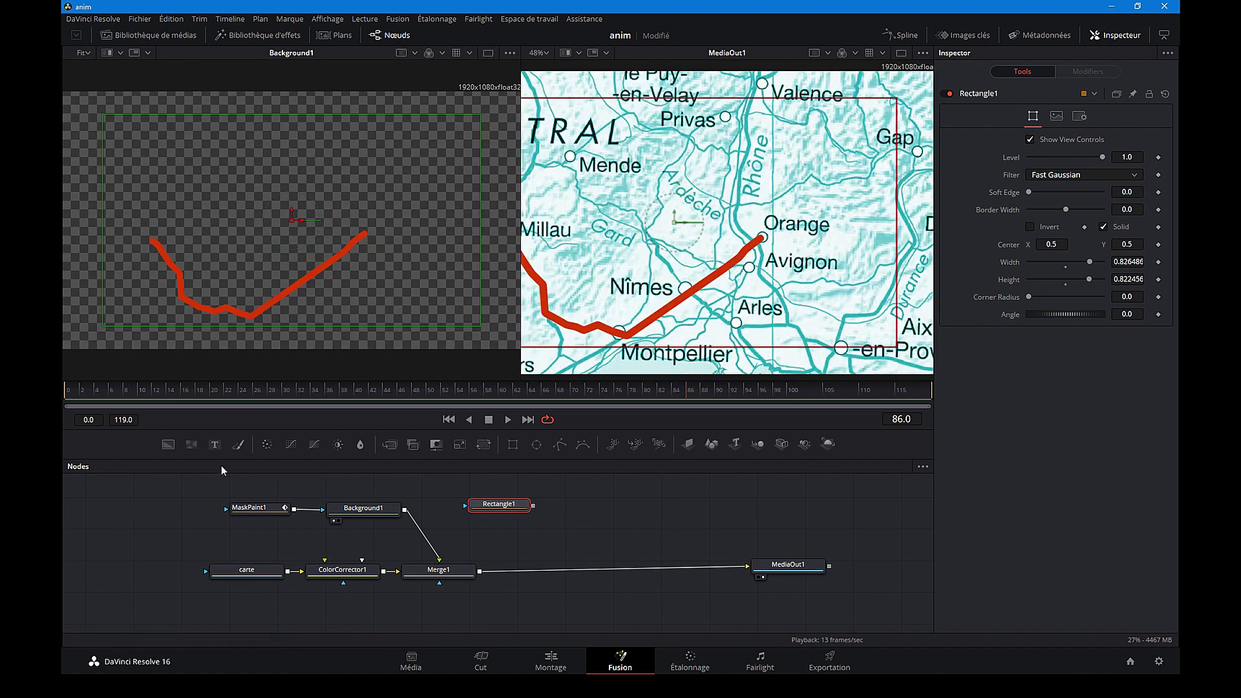
{"action": "left_click", "coordinate": [168, 446]}
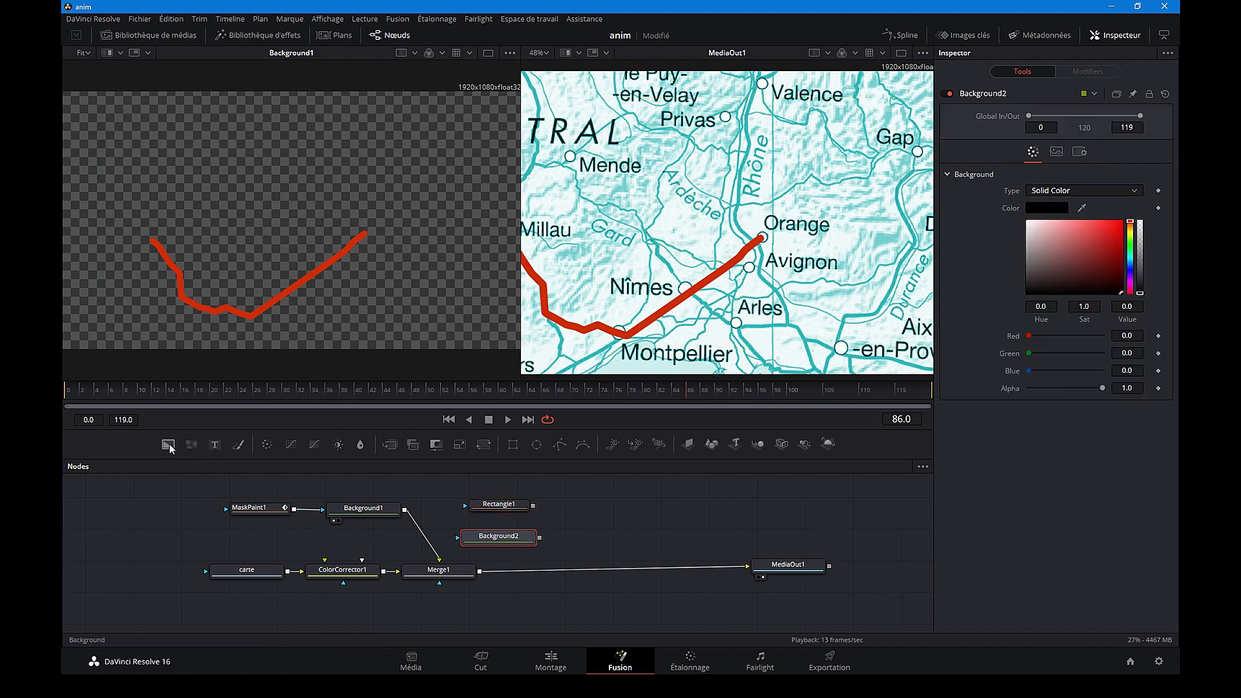
{"action": "left_click_drag", "start_coordinate": [486, 531], "coordinate": [549, 518]}
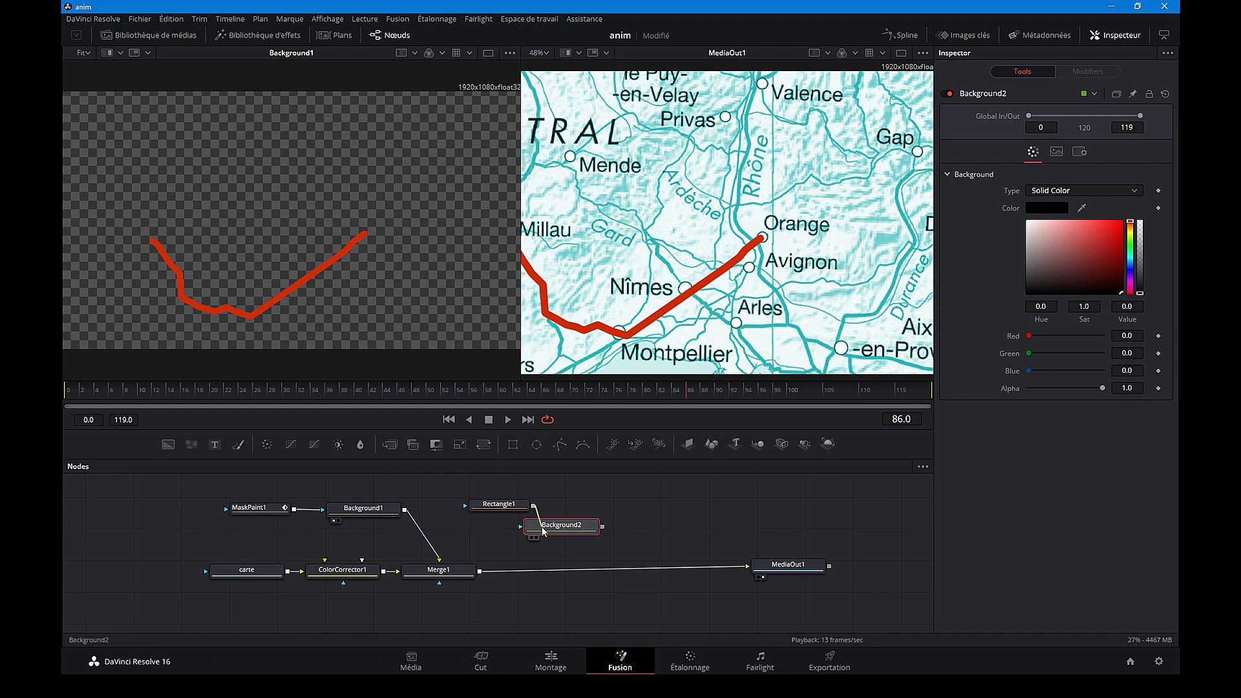
{"action": "left_click_drag", "start_coordinate": [535, 507], "coordinate": [573, 536]}
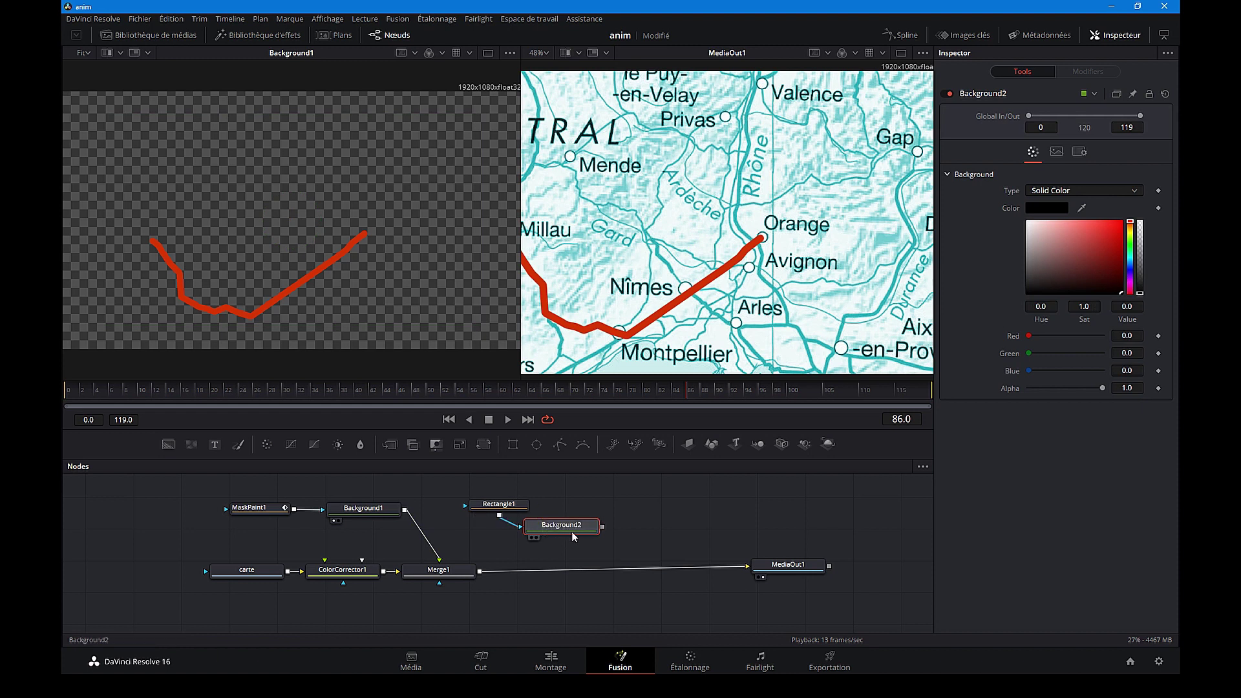
{"action": "left_click", "coordinate": [530, 537]}
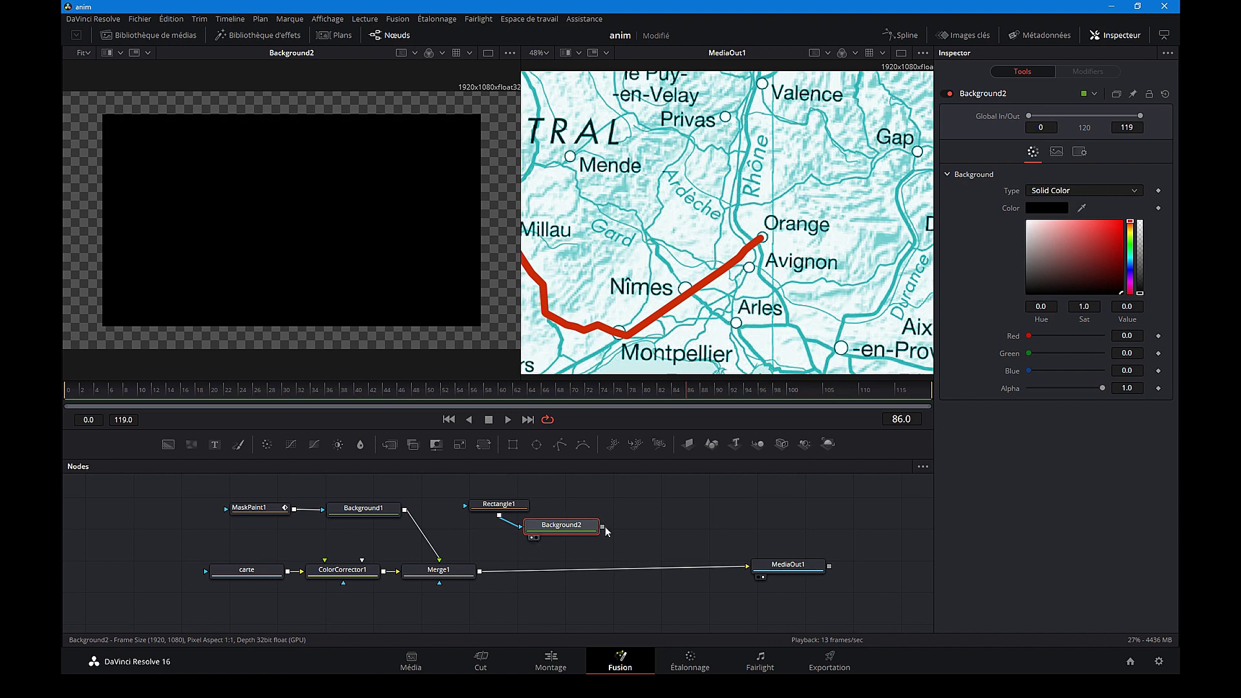
{"action": "mouse_move", "coordinate": [496, 507]}
{"action": "left_mouse_down"}
{"action": "mouse_move", "coordinate": [484, 527]}
{"action": "mouse_move", "coordinate": [484, 512]}
{"action": "left_mouse_up"}
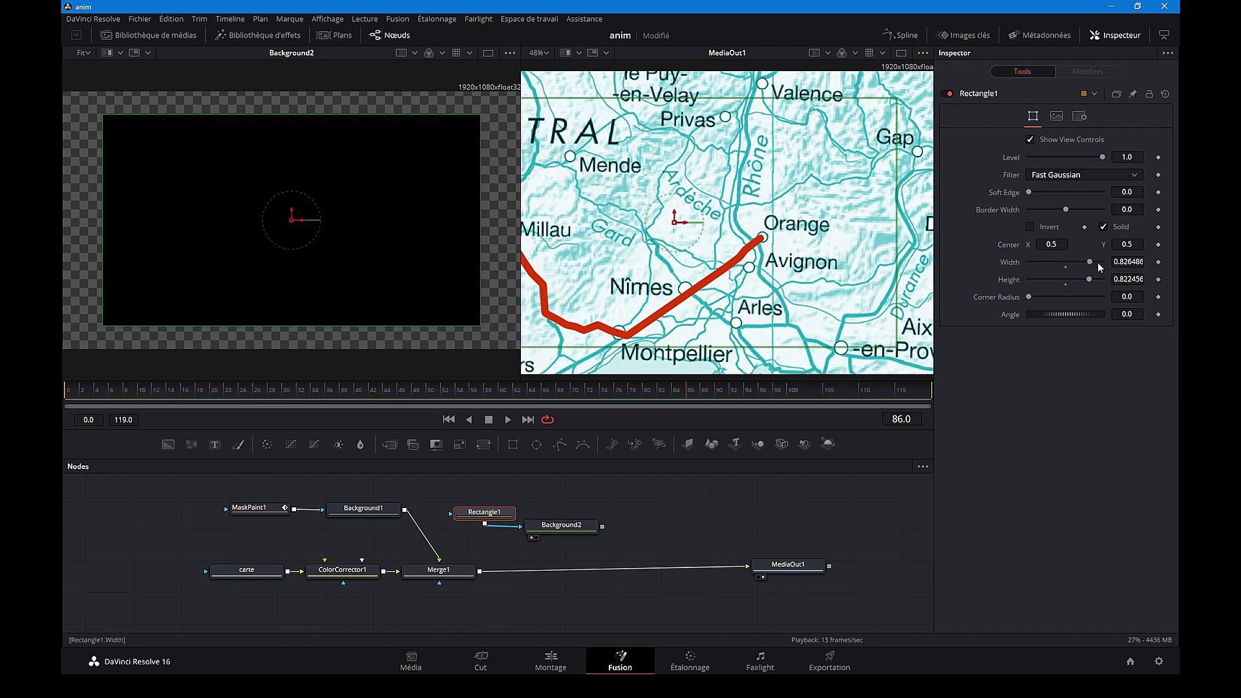
Shrink Rectangle1 to a small square, merge Background2 in via Merge2, and center it on Orange.
{"action": "left_click_drag", "start_coordinate": [481, 326], "coordinate": [294, 222]}
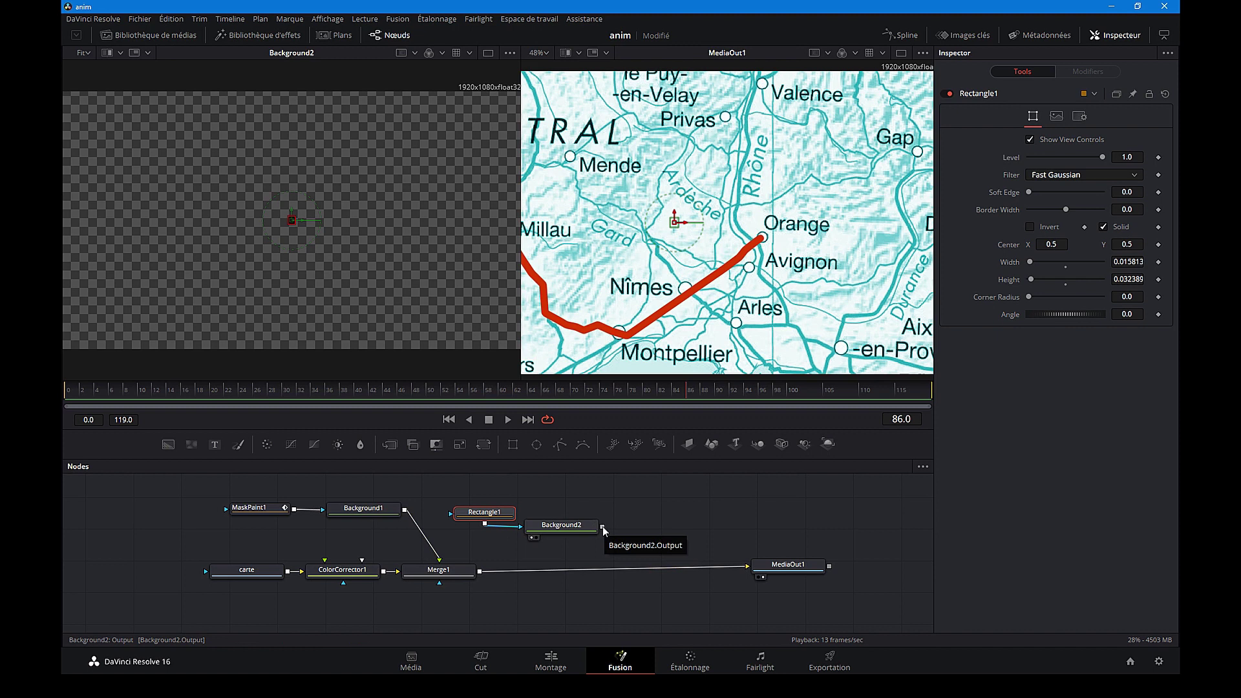
{"action": "mouse_move", "coordinate": [602, 527]}
{"action": "left_mouse_down"}
{"action": "mouse_move", "coordinate": [615, 526]}
{"action": "mouse_move", "coordinate": [480, 575]}
{"action": "left_mouse_up"}
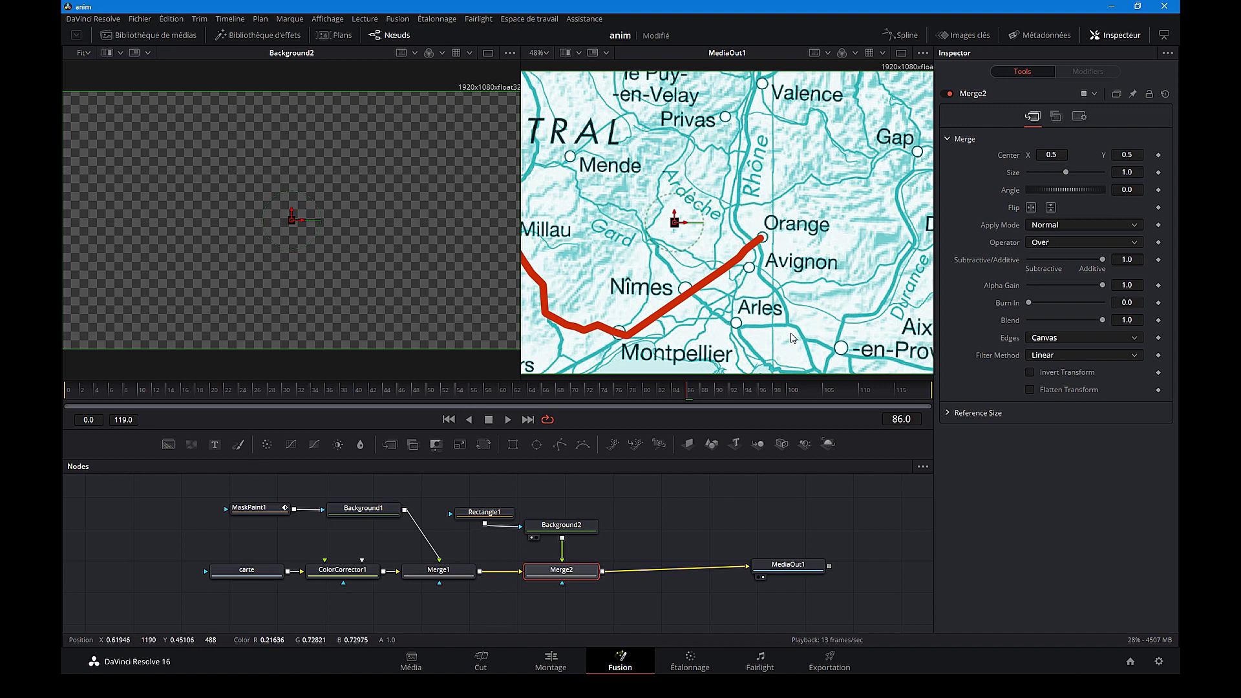
{"action": "mouse_move", "coordinate": [496, 517]}
{"action": "left_mouse_down"}
{"action": "mouse_move", "coordinate": [571, 506]}
{"action": "mouse_move", "coordinate": [561, 508]}
{"action": "left_mouse_up"}
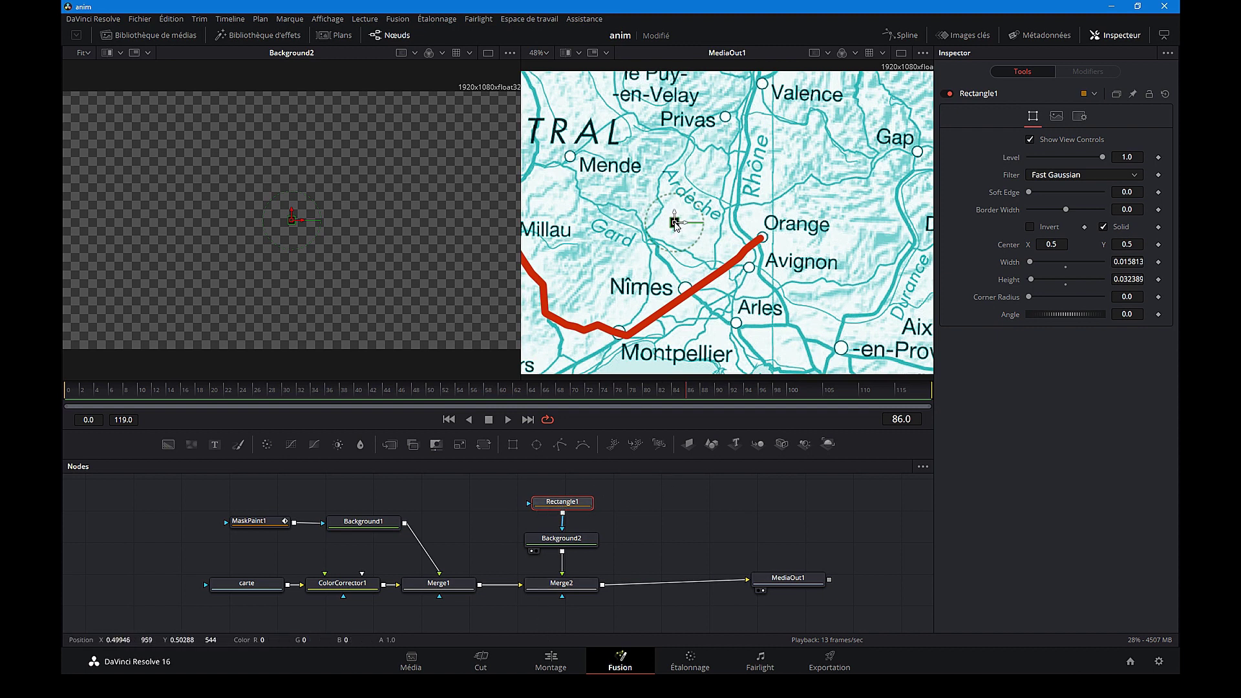
{"action": "left_click_drag", "start_coordinate": [675, 223], "coordinate": [764, 237]}
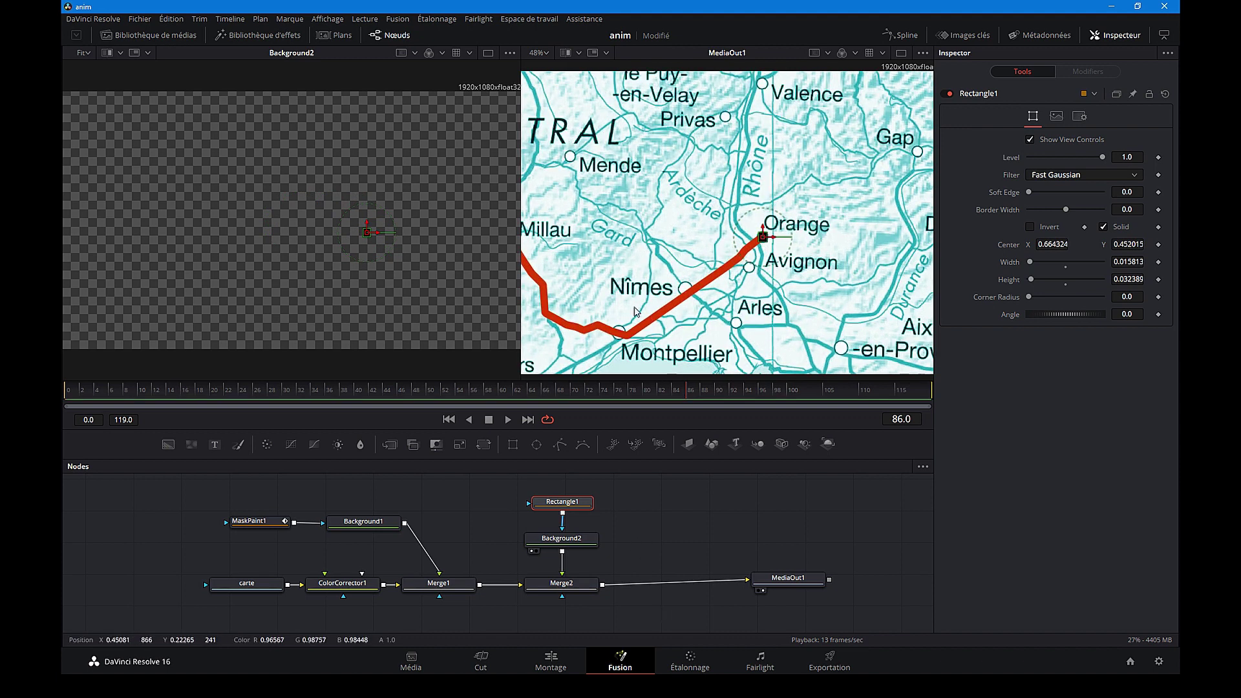
{"action": "scroll", "coordinate": [608, 259], "scroll_direction": "left", "scroll_amount": 3}
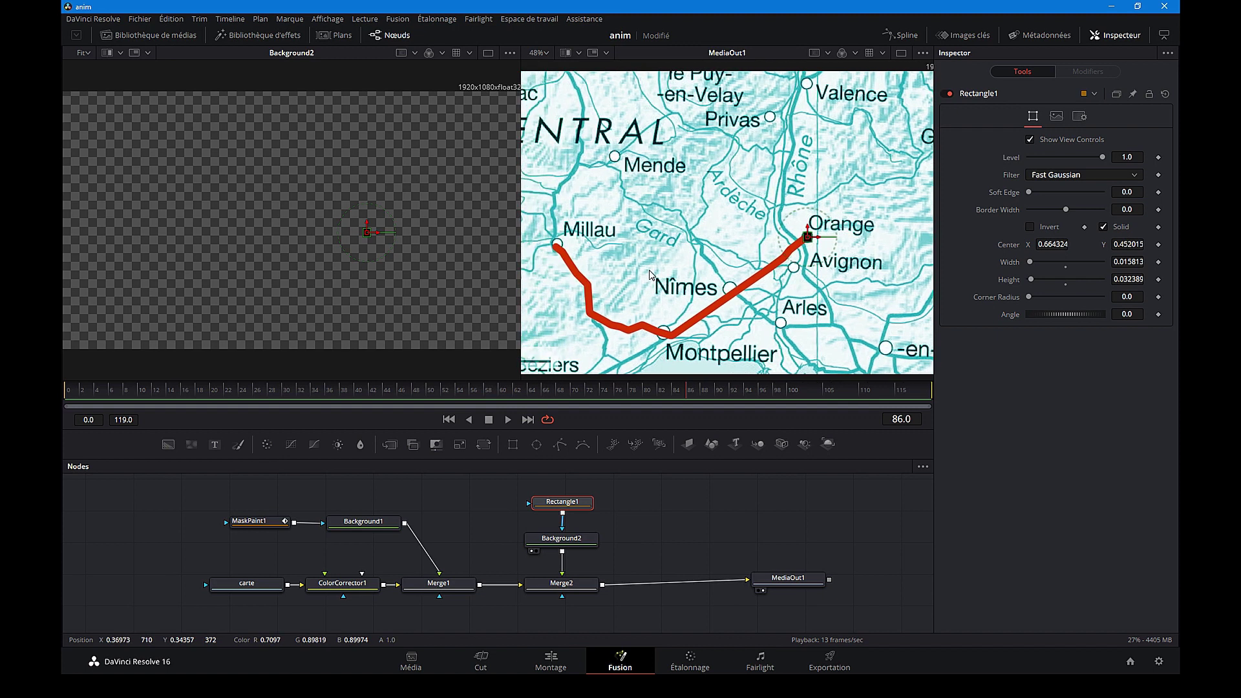
Duplicate Rectangle1 and Background2, and merge the copied square into the chain through Merge3.
{"action": "left_click_drag", "start_coordinate": [634, 484], "coordinate": [496, 572]}
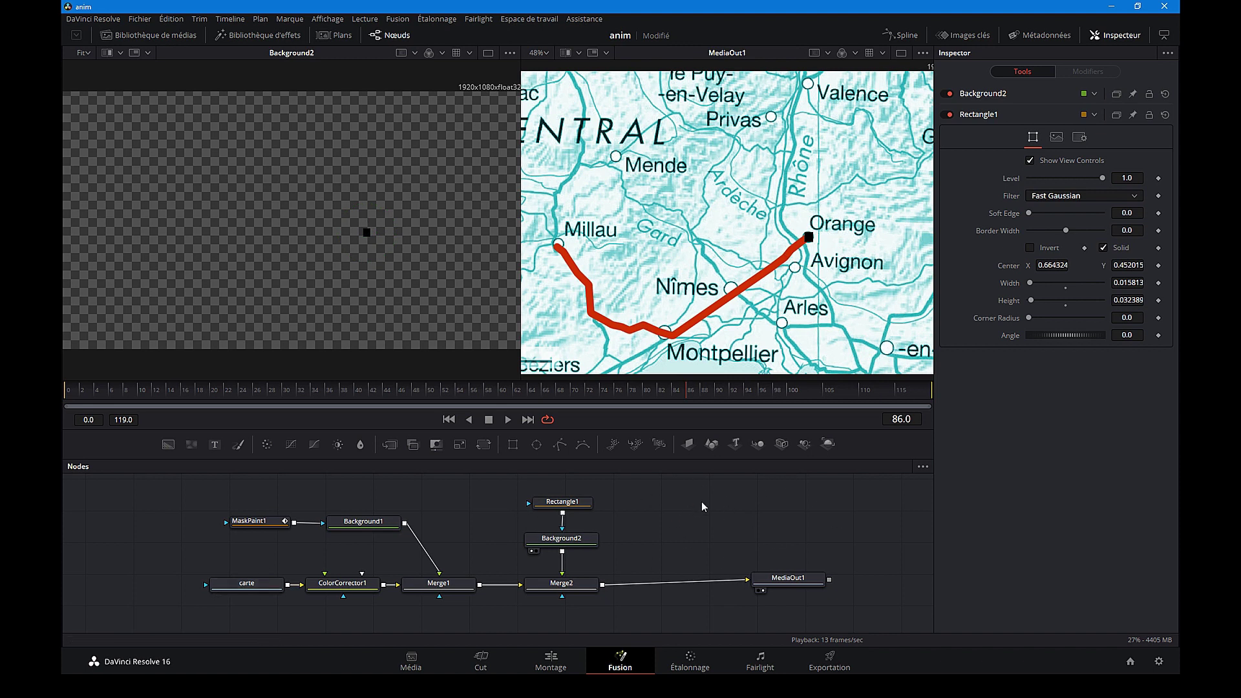
{"action": "key", "text": "ctrl+v"}
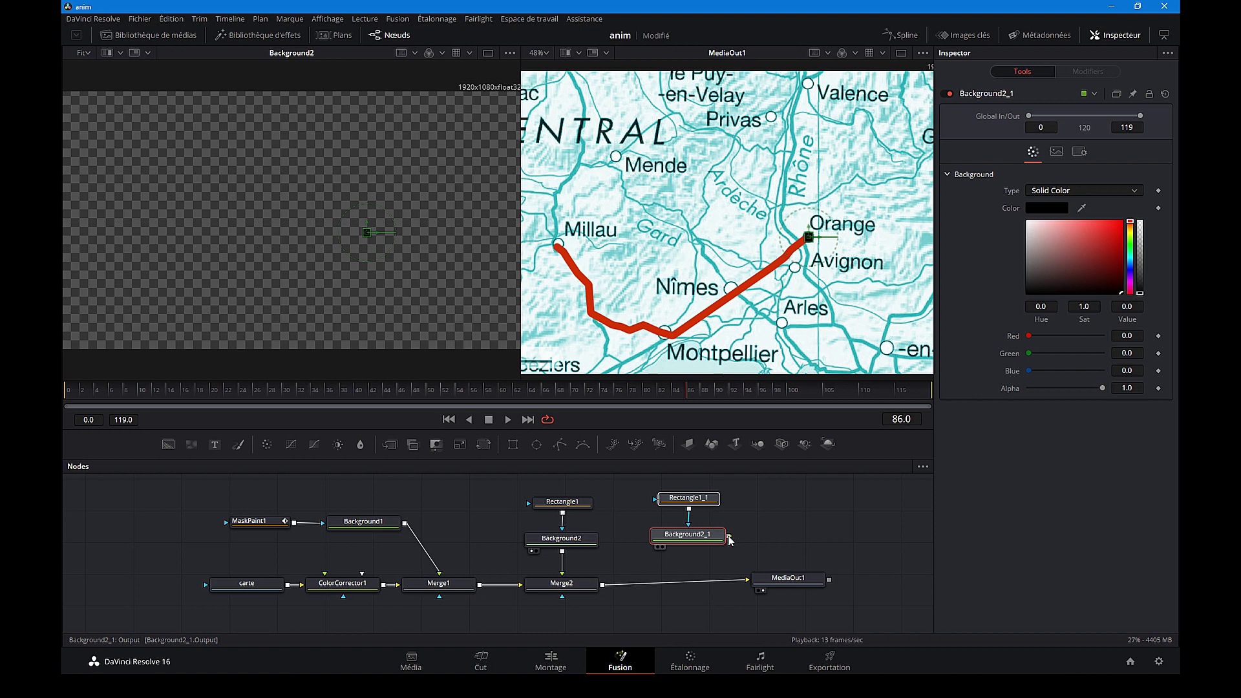
{"action": "left_click_drag", "start_coordinate": [729, 537], "coordinate": [603, 586]}
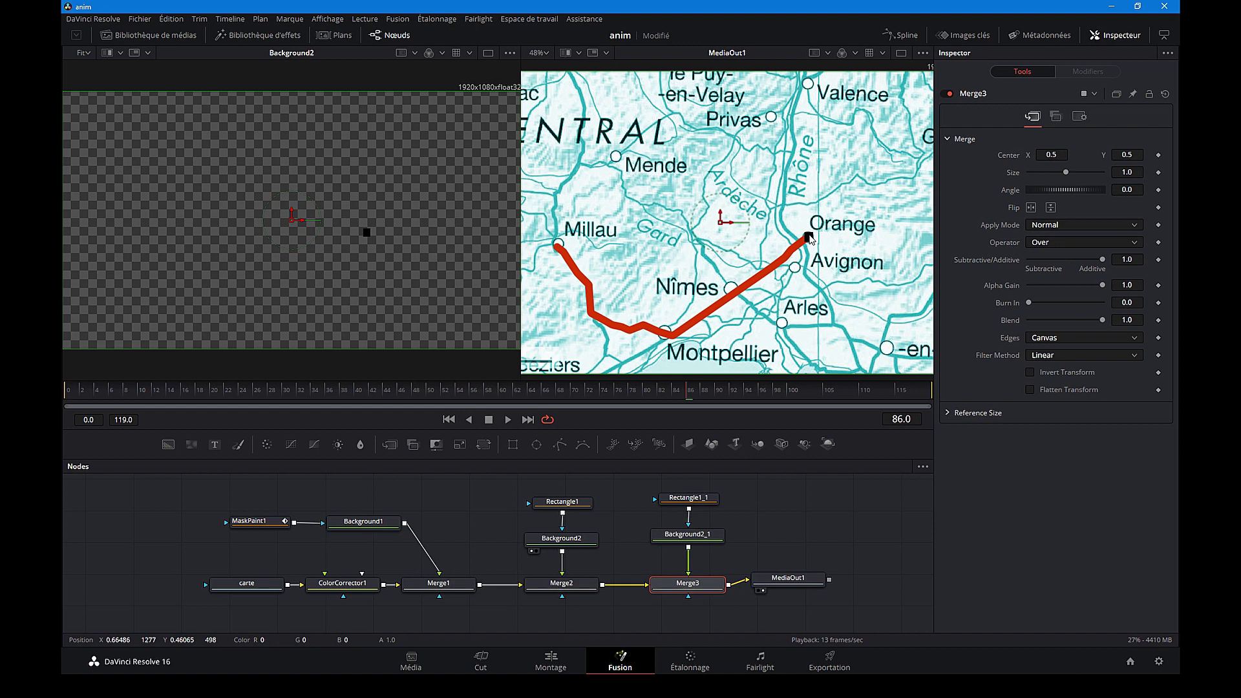
Position the copied Rectangle1_1 square on Millau and view only the final output.
{"action": "left_click", "coordinate": [692, 499]}
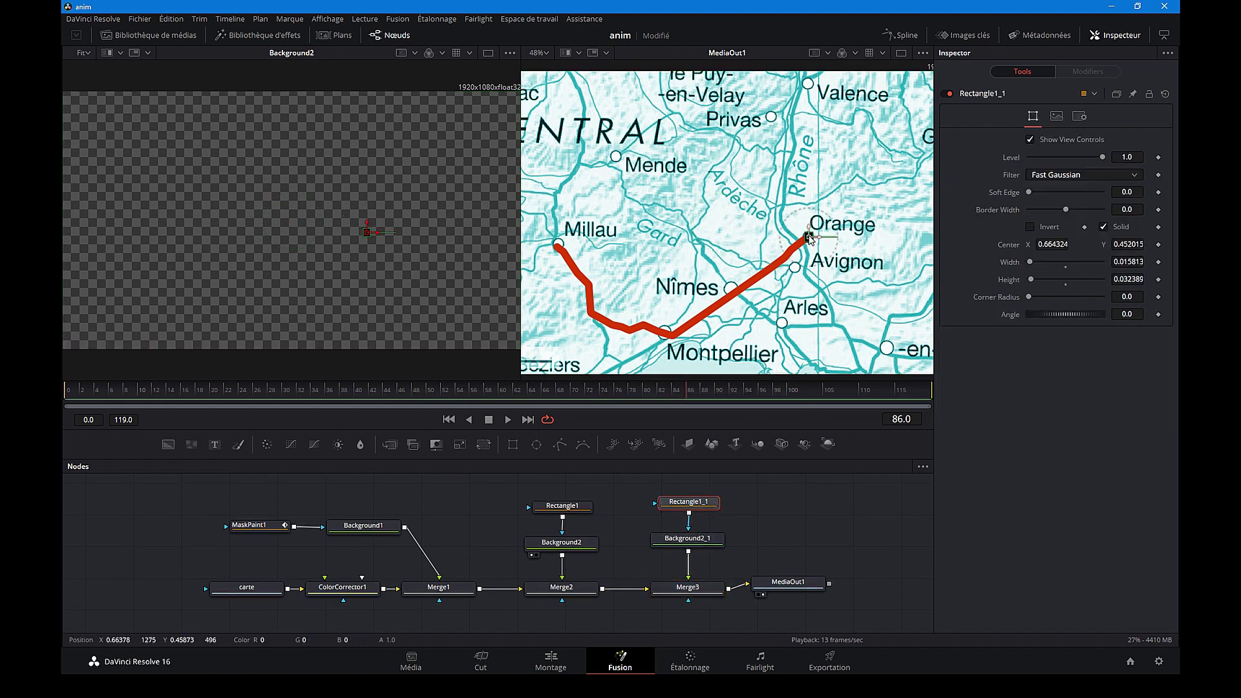
{"action": "type", "text": "0.66"}
{"action": "left_click_drag", "start_coordinate": [810, 240], "coordinate": [557, 245]}
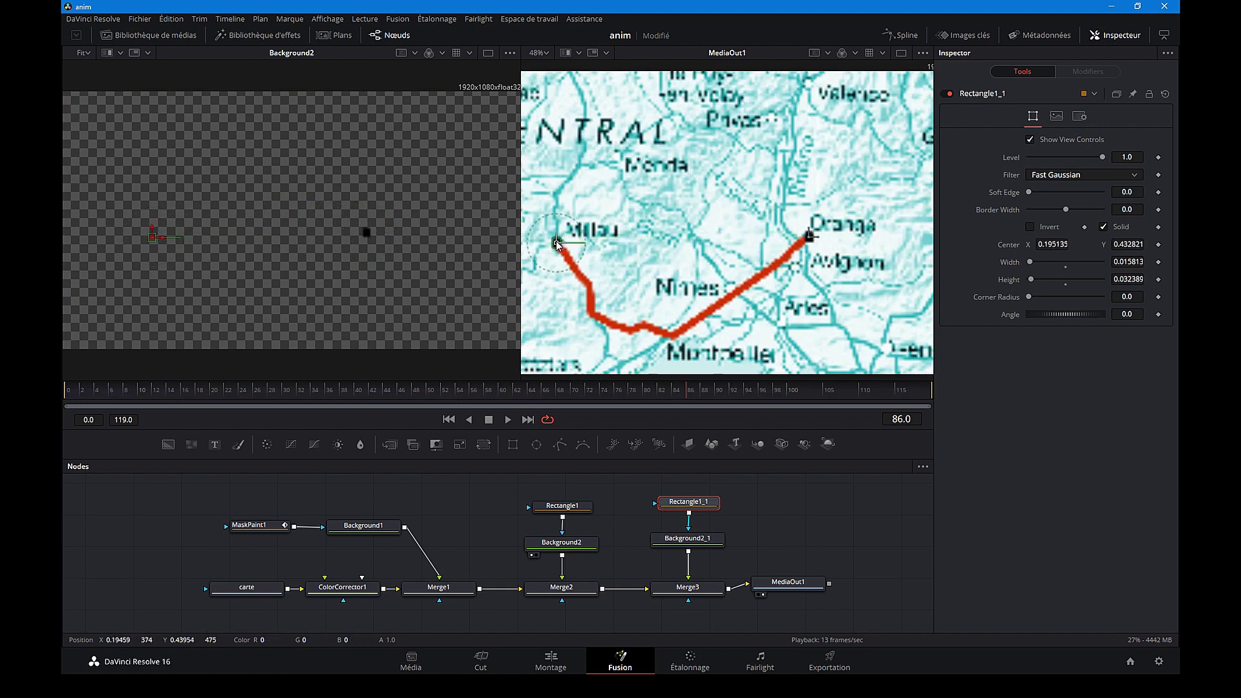
{"action": "left_click_drag", "start_coordinate": [557, 244], "coordinate": [559, 246]}
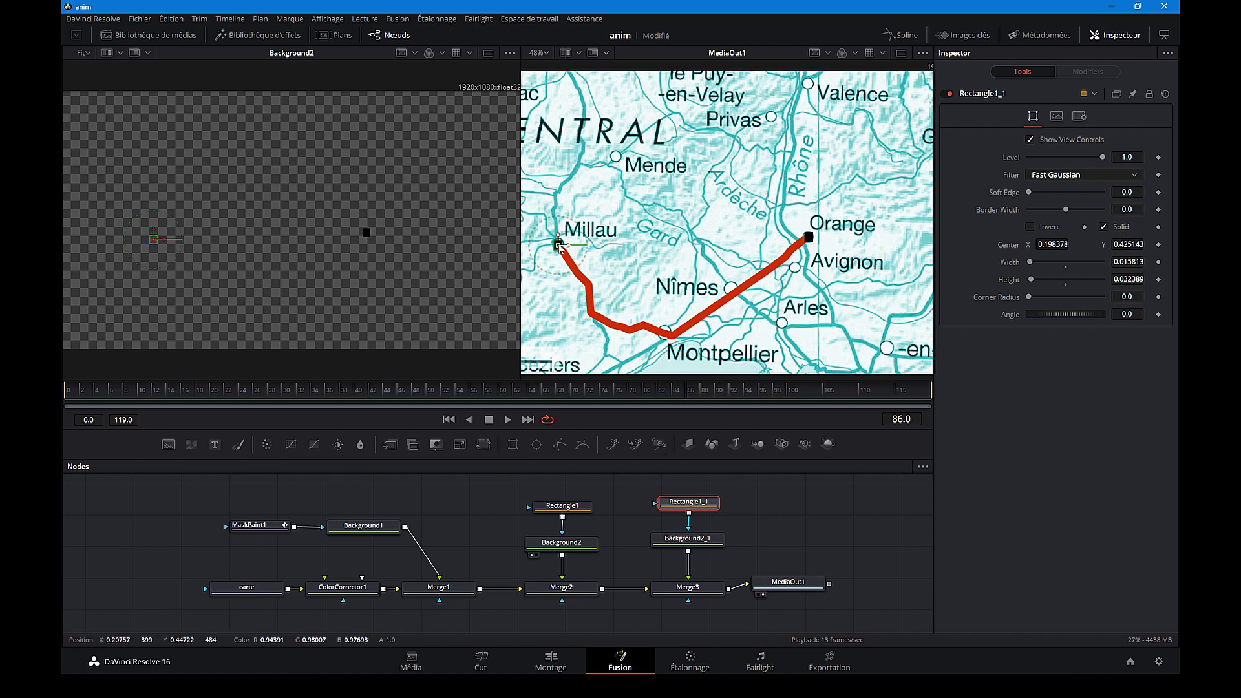
{"action": "left_click_drag", "start_coordinate": [559, 247], "coordinate": [559, 244]}
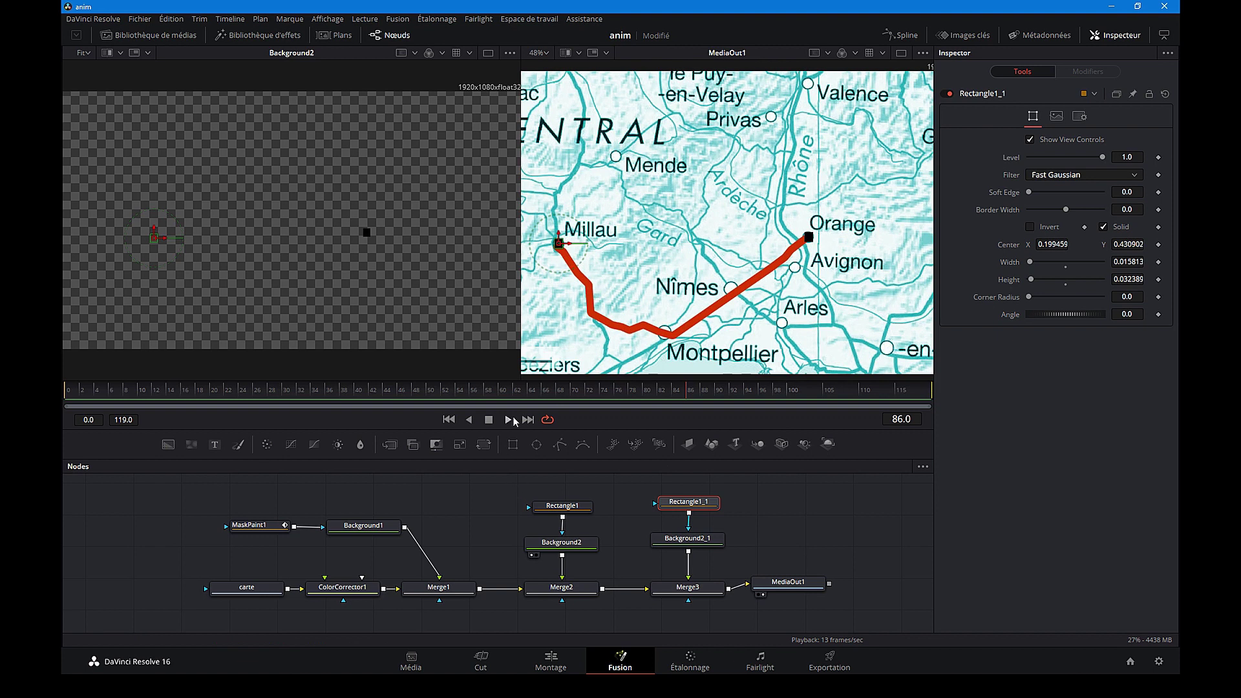
{"action": "left_click", "coordinate": [901, 59]}
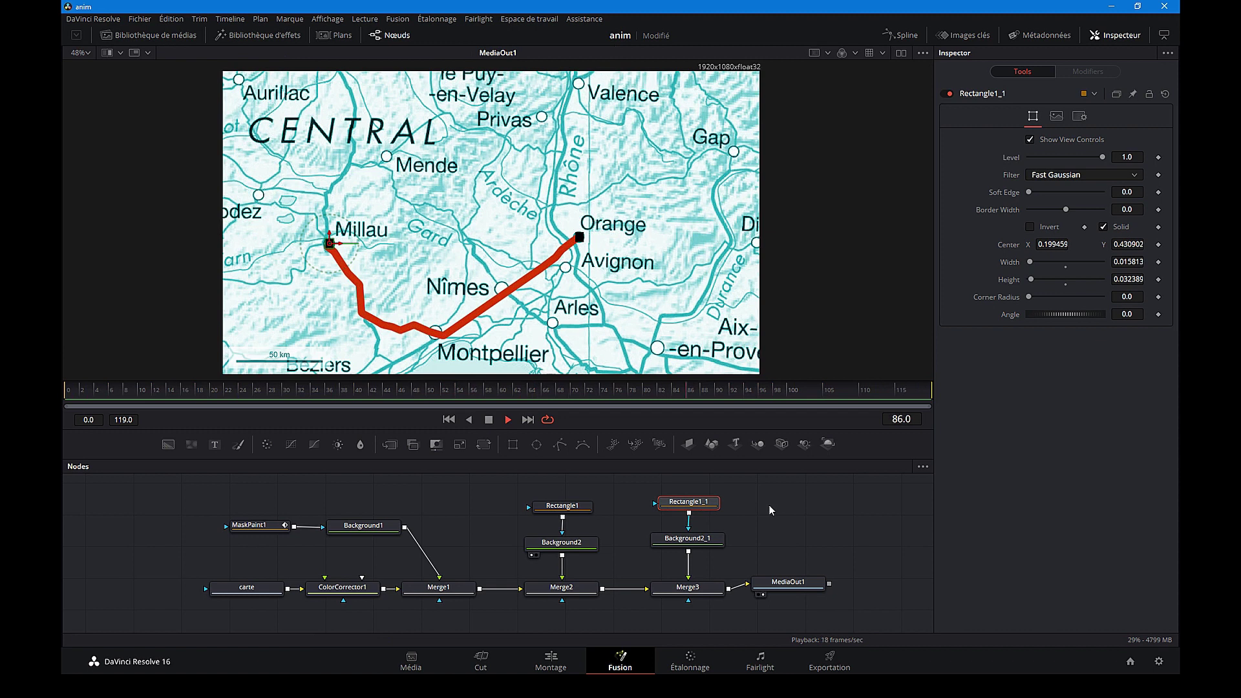
Stop playback and add an Ellipse1 mask node to the graph.
{"action": "key", "text": "space"}
{"action": "left_click", "coordinate": [162, 521]}
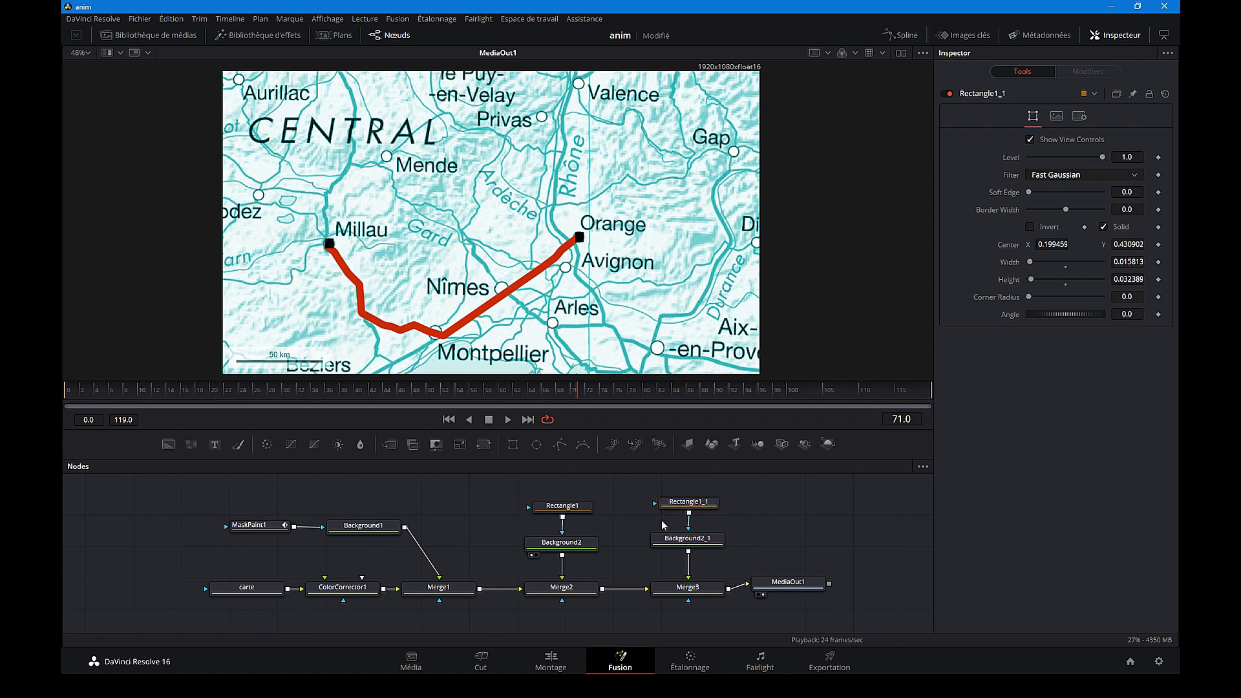
{"action": "left_click", "coordinate": [537, 444]}
{"action": "mouse_move", "coordinate": [163, 523]}
{"action": "left_mouse_down"}
{"action": "mouse_move", "coordinate": [162, 554]}
{"action": "mouse_move", "coordinate": [151, 555]}
{"action": "mouse_move", "coordinate": [206, 589]}
{"action": "left_mouse_up"}
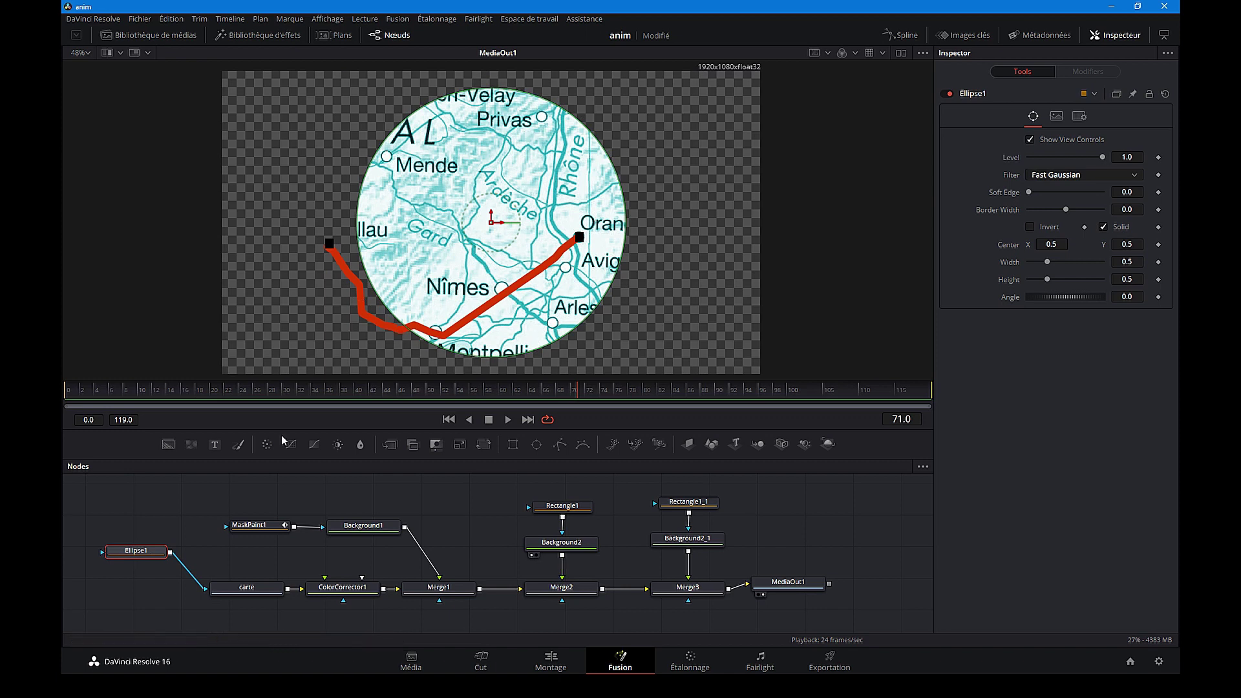
{"action": "left_click_drag", "start_coordinate": [146, 559], "coordinate": [157, 594]}
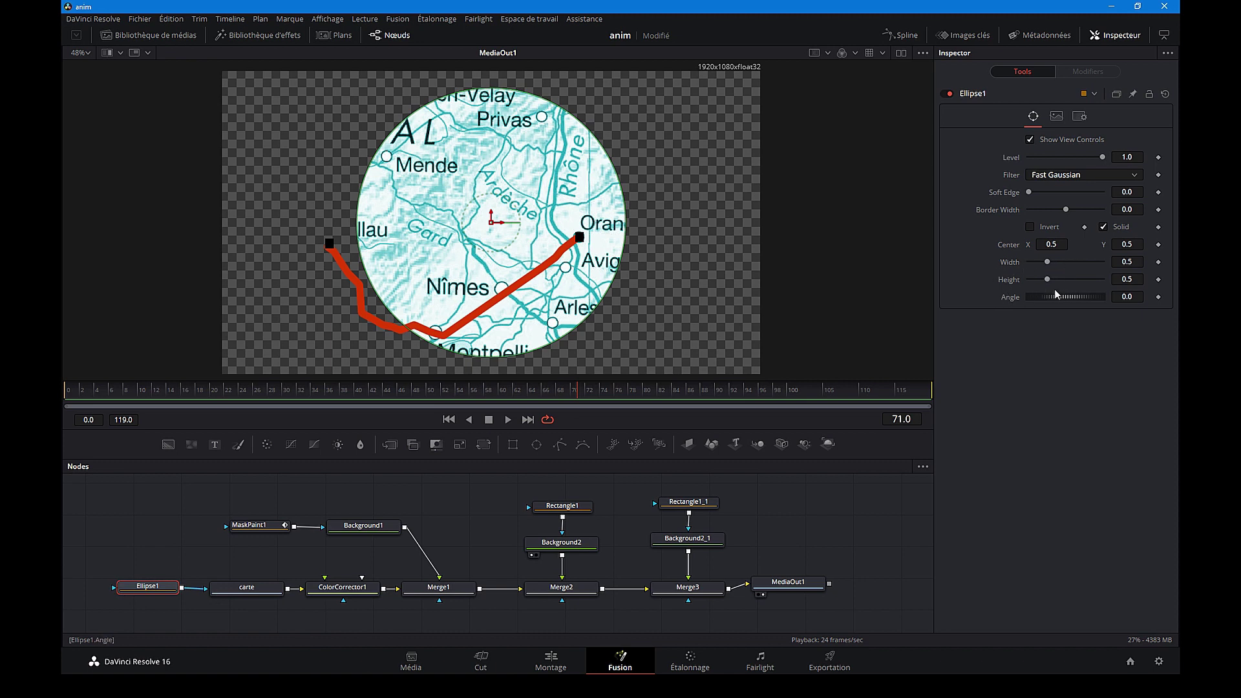
Widen the ellipse to 0.835, test Invert and outline options, and keep it Solid.
{"action": "left_click_drag", "start_coordinate": [1047, 262], "coordinate": [1060, 262]}
{"action": "left_click", "coordinate": [1030, 227]}
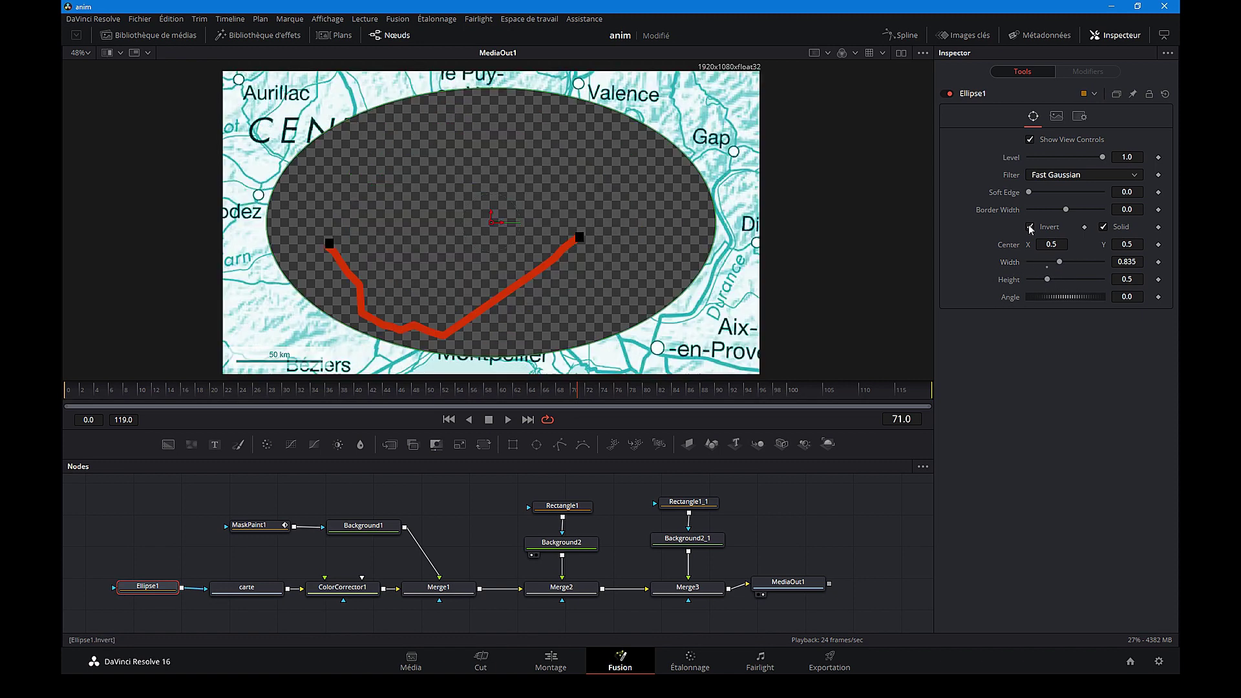
{"action": "left_click", "coordinate": [1031, 227]}
{"action": "left_click", "coordinate": [1104, 227]}
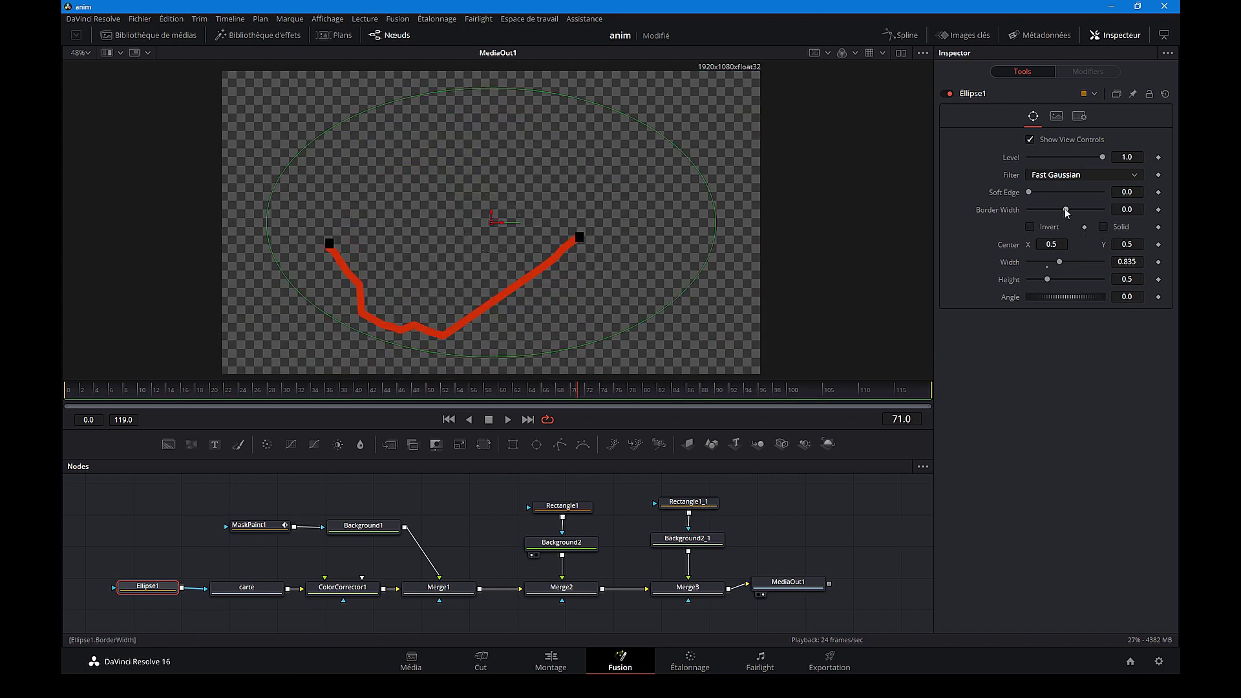
{"action": "left_click_drag", "start_coordinate": [1066, 209], "coordinate": [1075, 209]}
{"action": "key", "text": "ctrl+z"}
{"action": "key", "text": "ctrl+z"}
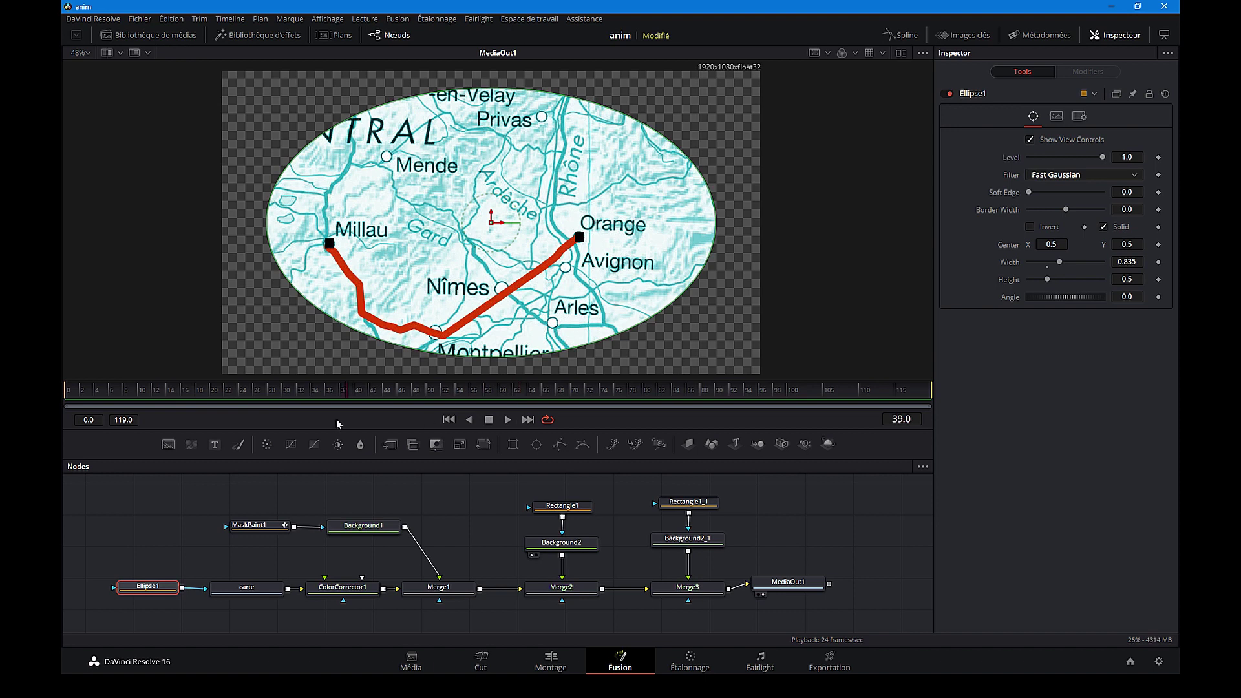
{"action": "left_click_drag", "start_coordinate": [336, 419], "coordinate": [68, 417]}
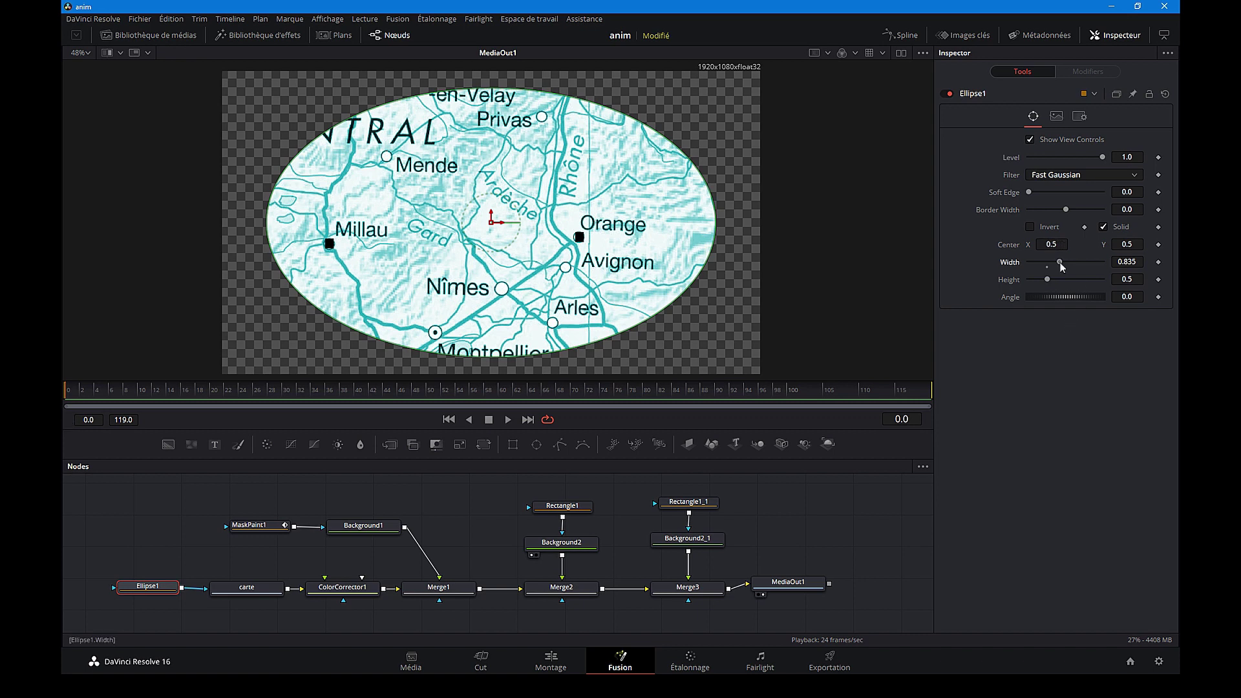
Keyframe Ellipse1 from width 0 at frame 0 to width 1.874 and height 0.709 at frame 10.
{"action": "left_click_drag", "start_coordinate": [1060, 262], "coordinate": [1049, 275]}
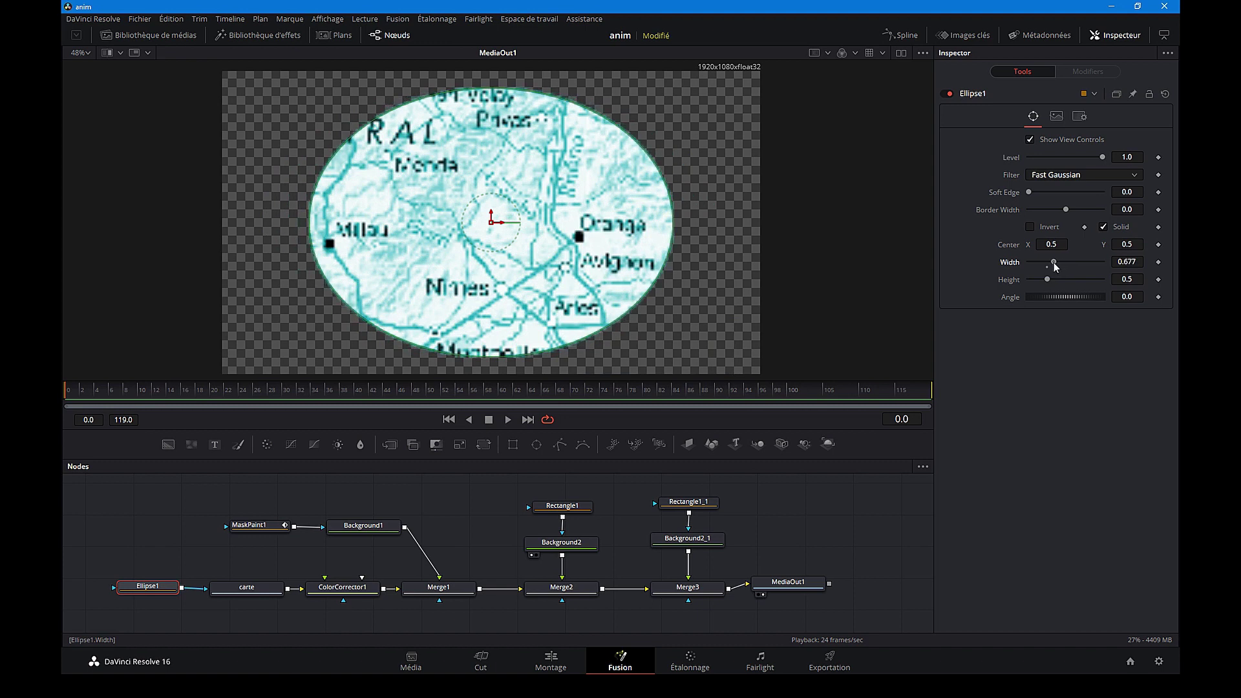
{"action": "left_click", "coordinate": [1159, 262]}
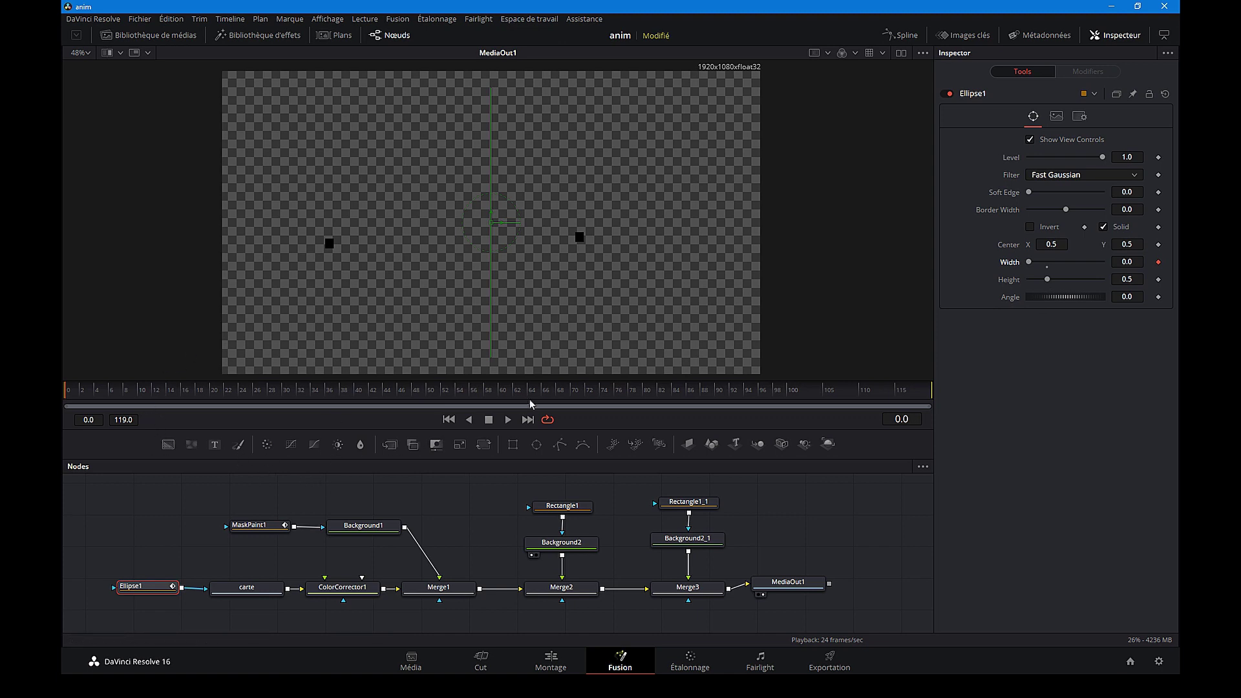
{"action": "left_click", "coordinate": [137, 389]}
{"action": "left_click_drag", "start_coordinate": [1029, 262], "coordinate": [1098, 262]}
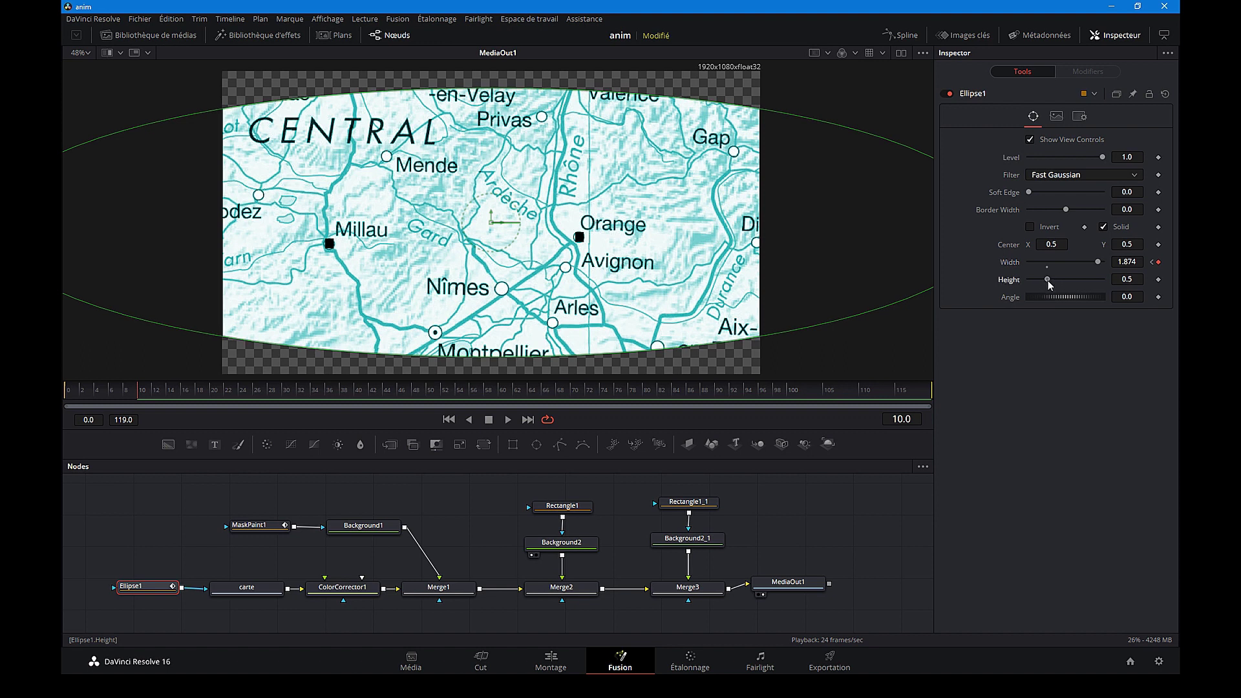
{"action": "left_click_drag", "start_coordinate": [1048, 280], "coordinate": [1055, 280]}
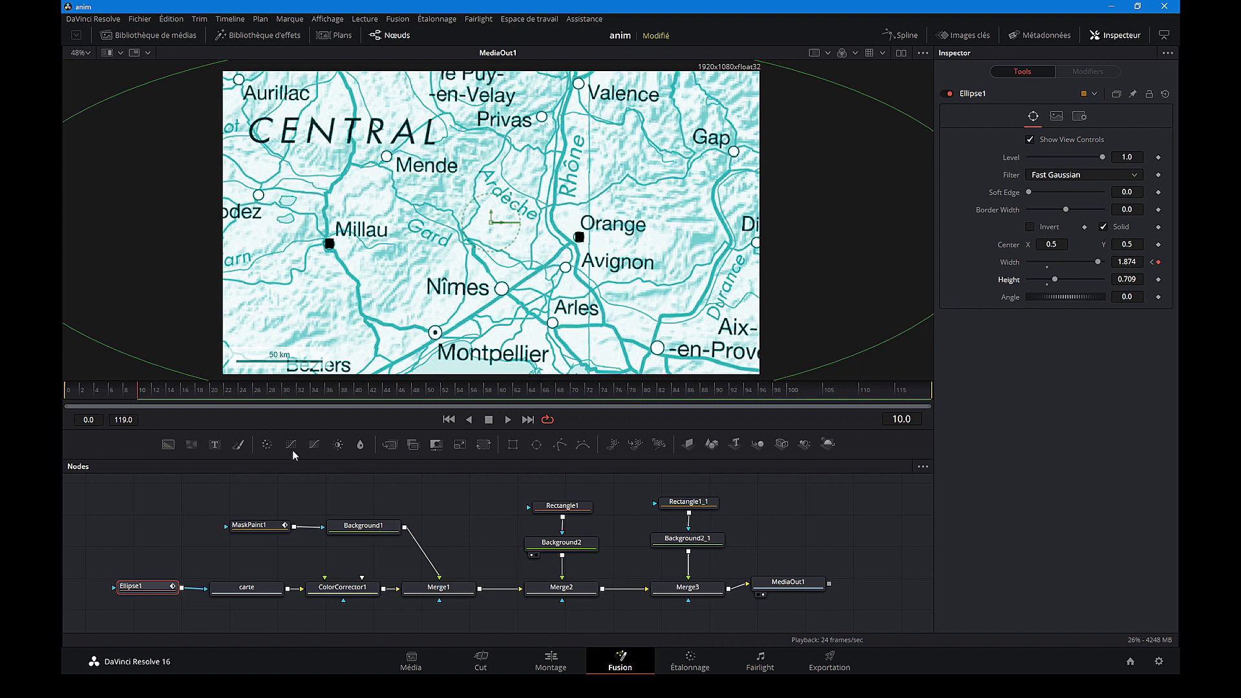
Preview the mask opening, then select the Ellipse1 node.
{"action": "left_click", "coordinate": [508, 420]}
{"action": "left_click", "coordinate": [491, 420]}
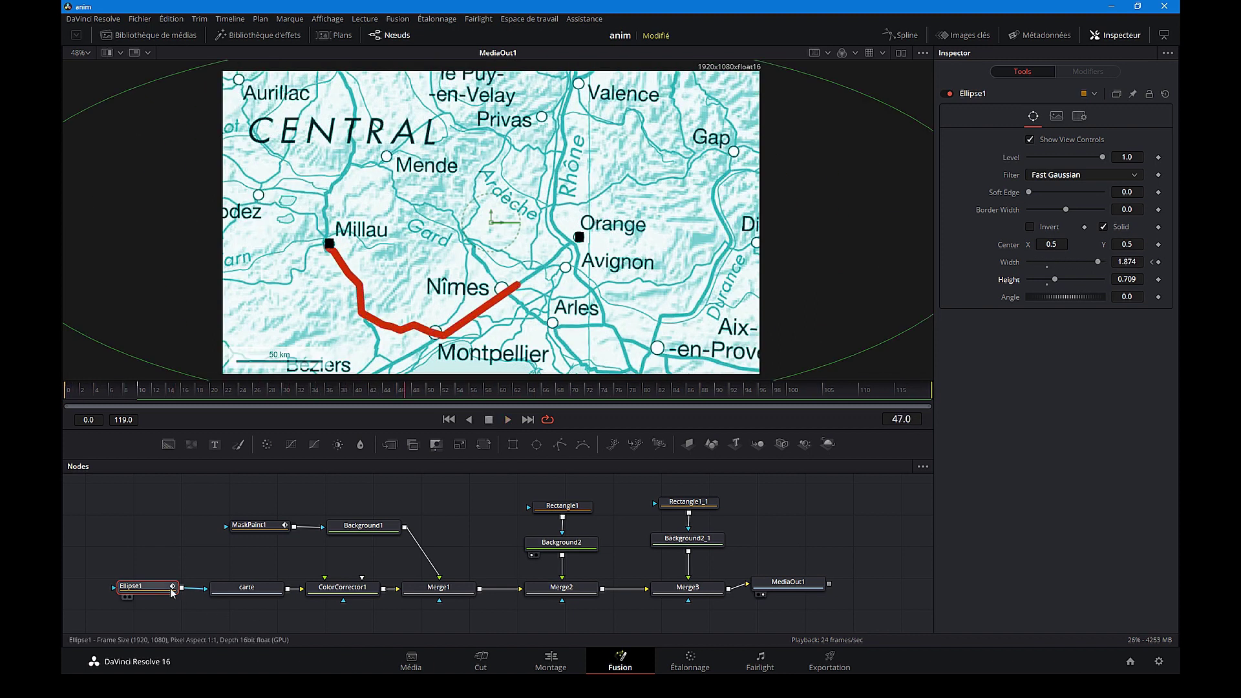
{"action": "left_click_drag", "start_coordinate": [172, 592], "coordinate": [172, 594]}
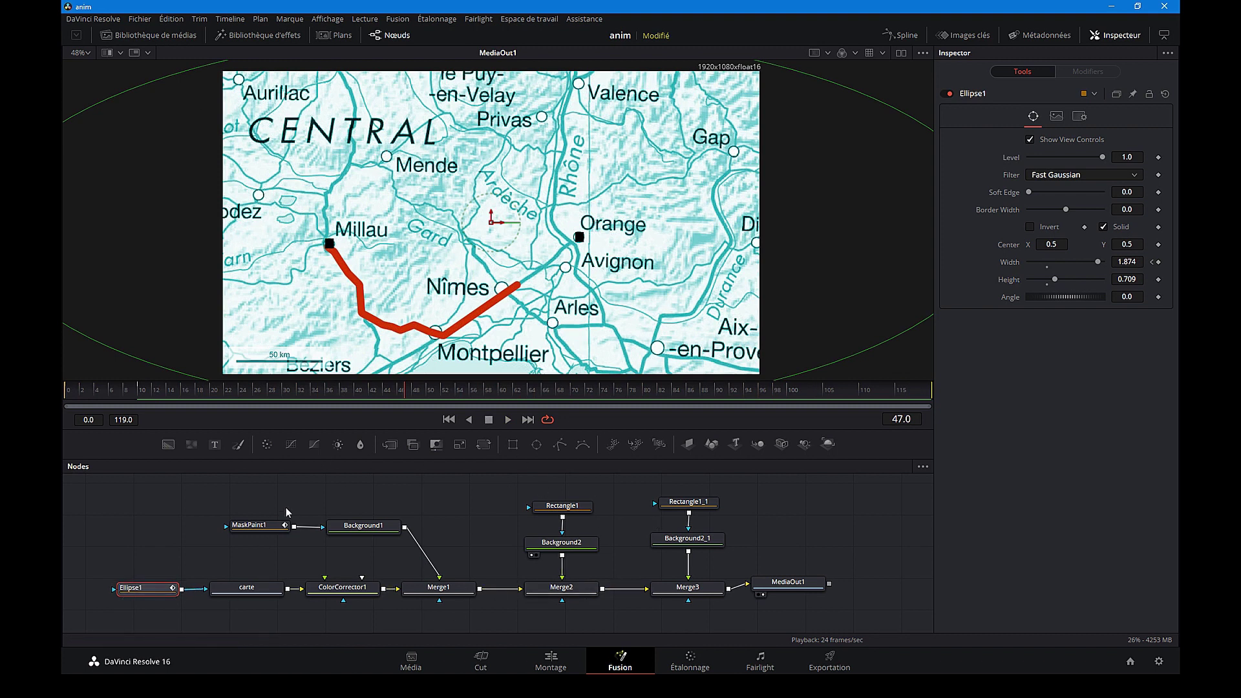
Add a white Background3 node and merge the carte map over it via Merge4.
{"action": "left_click", "coordinate": [161, 527]}
{"action": "left_click", "coordinate": [168, 444]}
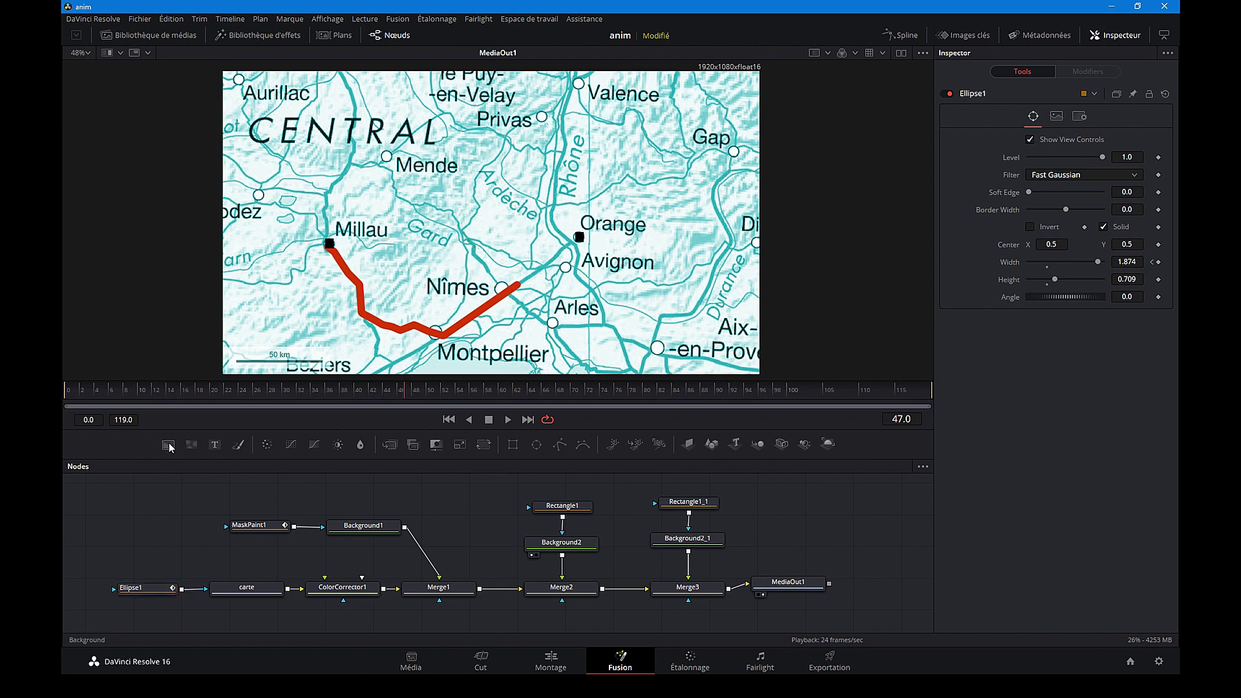
{"action": "left_click", "coordinate": [1124, 293]}
{"action": "left_click_drag", "start_coordinate": [1124, 294], "coordinate": [1025, 219]}
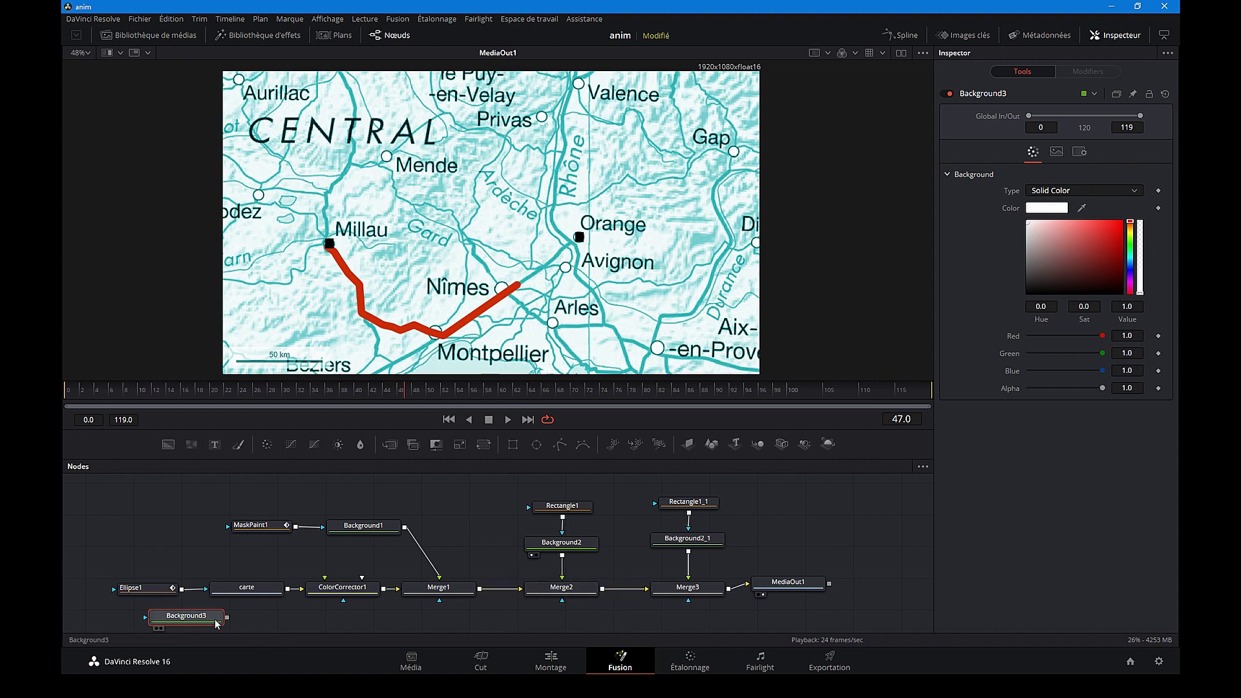
{"action": "left_click_drag", "start_coordinate": [216, 622], "coordinate": [212, 623]}
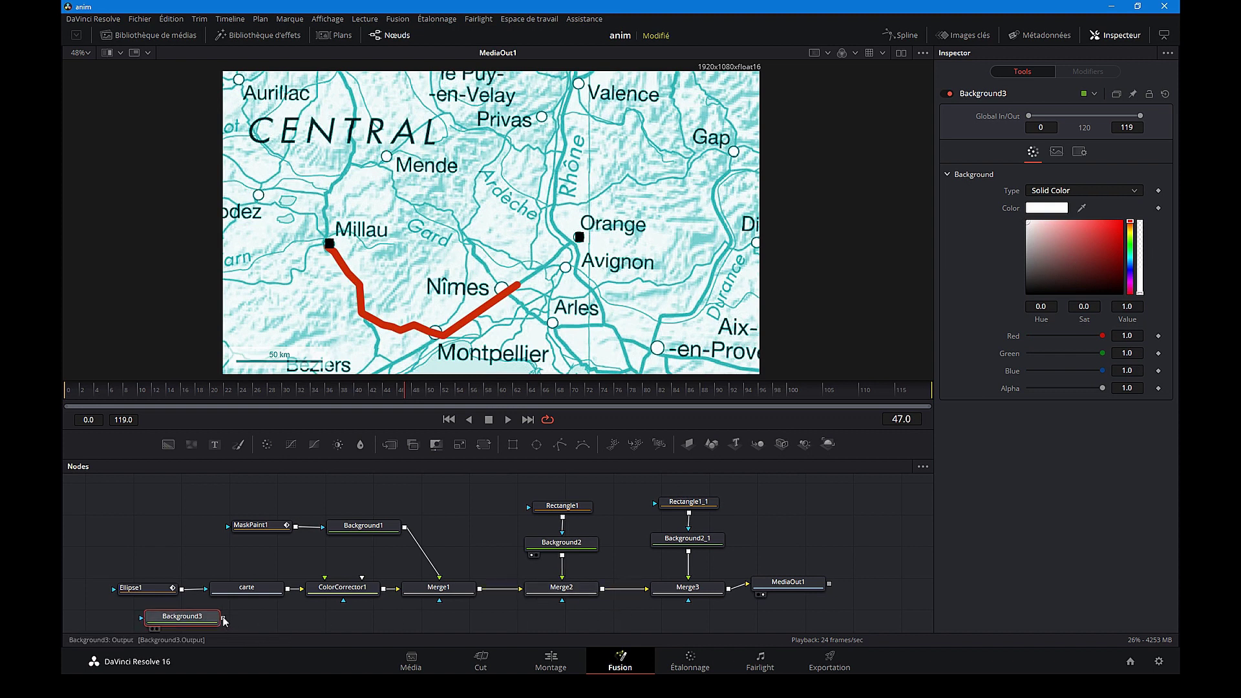
{"action": "mouse_move", "coordinate": [223, 621]}
{"action": "left_mouse_down"}
{"action": "mouse_move", "coordinate": [294, 589]}
{"action": "mouse_move", "coordinate": [237, 602]}
{"action": "mouse_move", "coordinate": [263, 588]}
{"action": "mouse_move", "coordinate": [212, 607]}
{"action": "mouse_move", "coordinate": [282, 610]}
{"action": "left_mouse_up"}
{"action": "left_click_drag", "start_coordinate": [287, 561], "coordinate": [328, 601]}
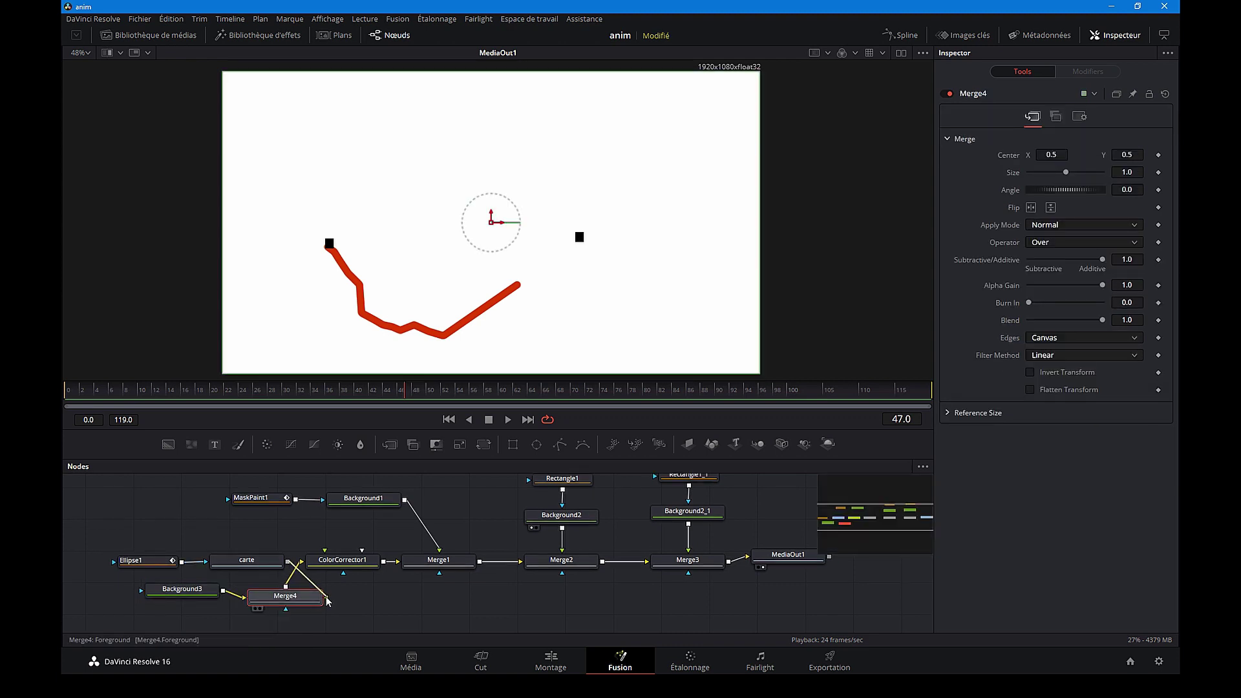
Enable dual viewers and compare Background3, carte and Merge4 in the left viewer.
{"action": "key", "text": "Home"}
{"action": "key", "text": "space"}
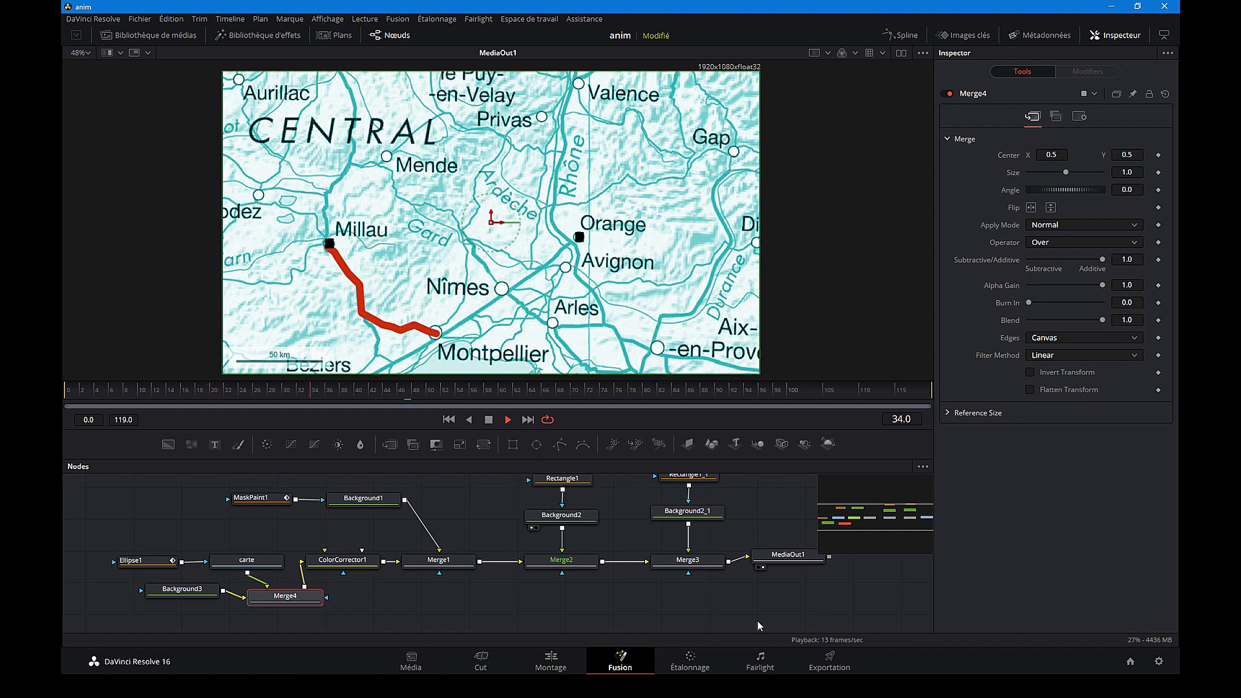
{"action": "left_click", "coordinate": [490, 421]}
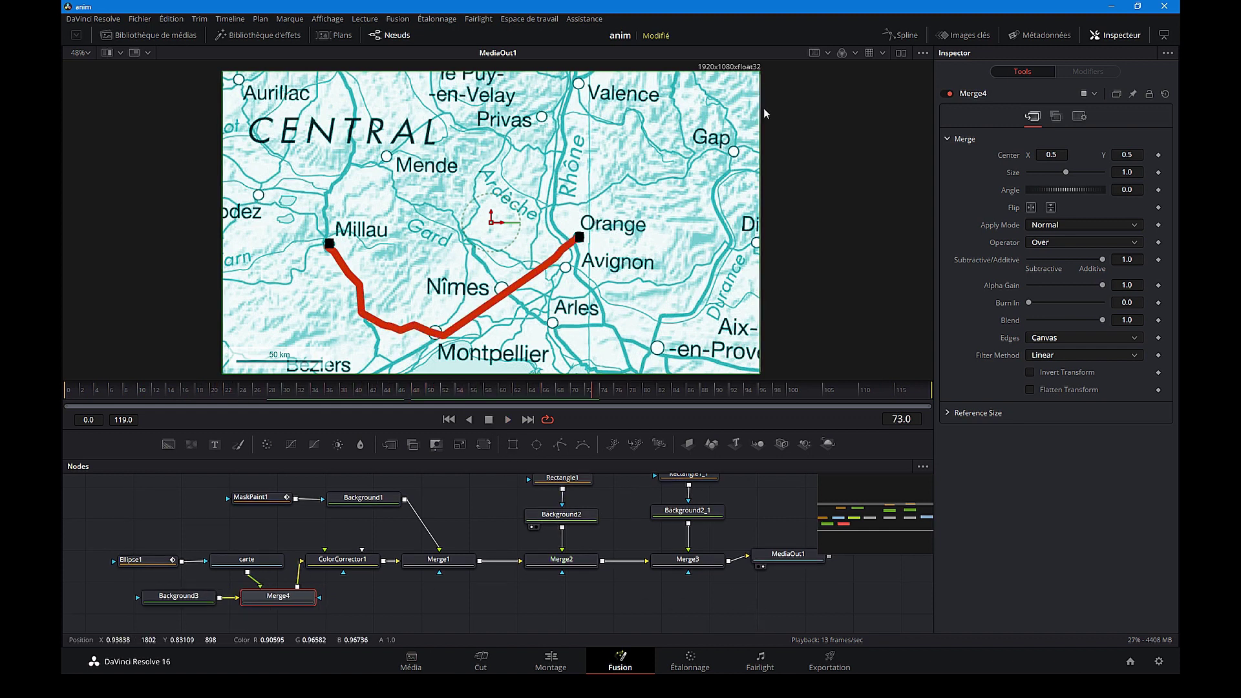
{"action": "left_click", "coordinate": [903, 54]}
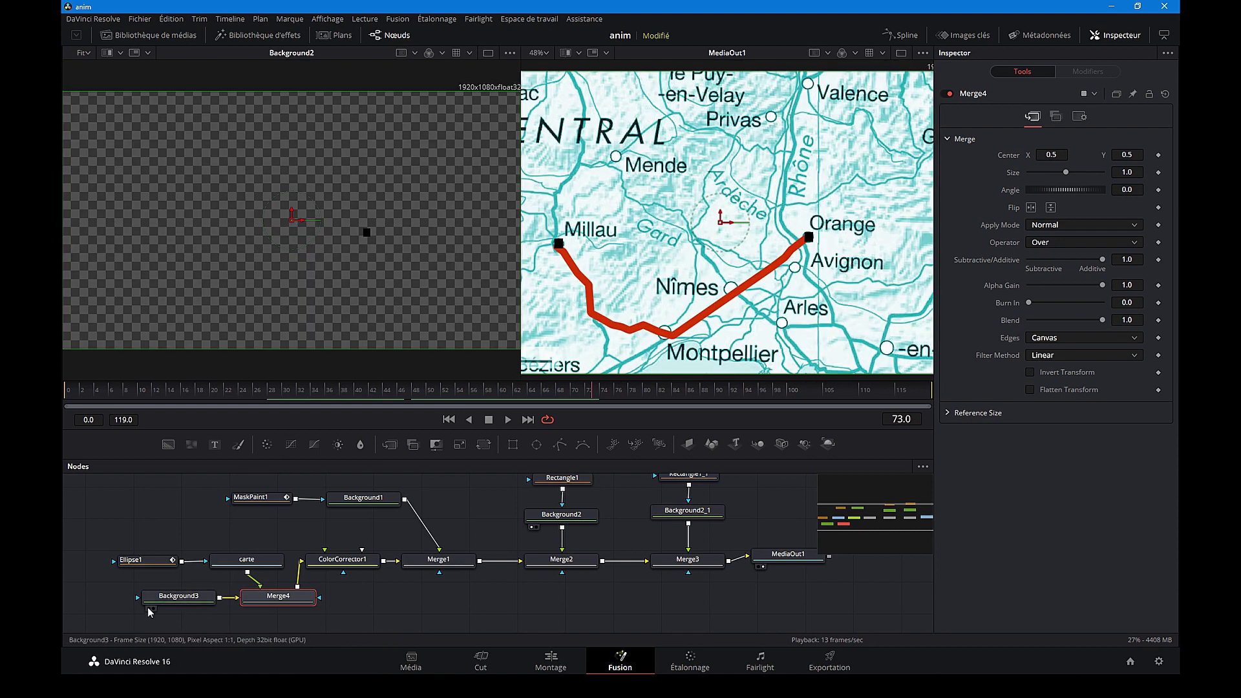
{"action": "left_click", "coordinate": [150, 609]}
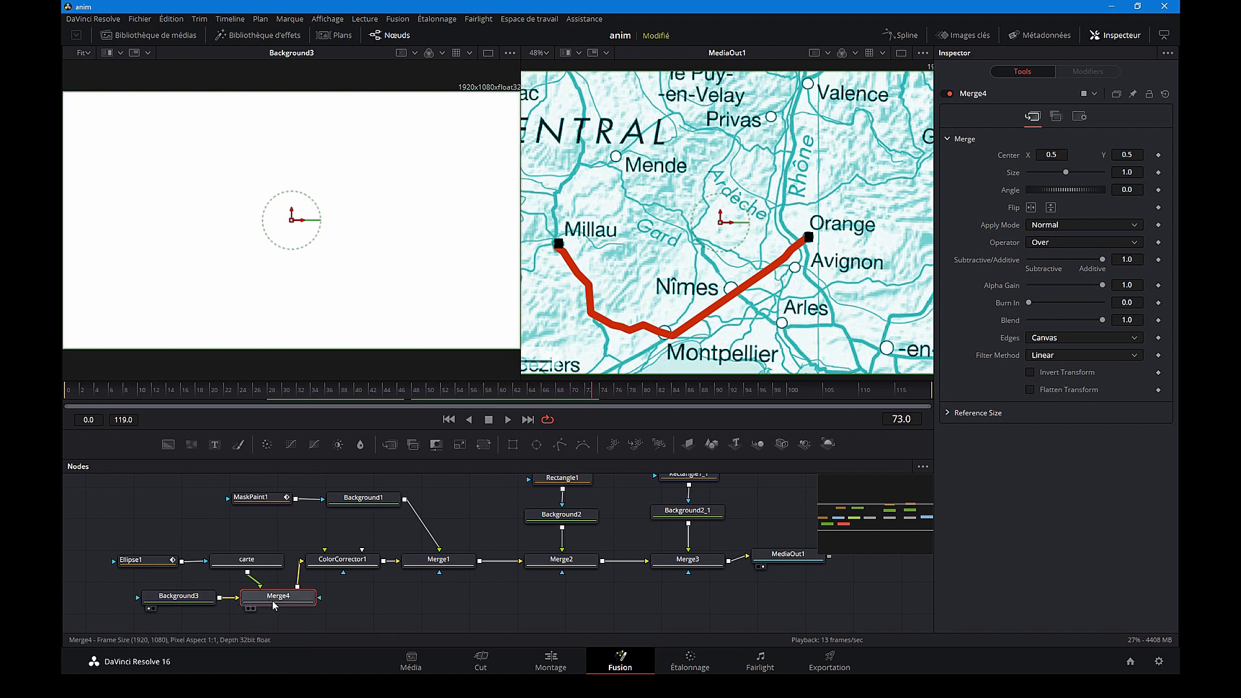
{"action": "left_click", "coordinate": [217, 572]}
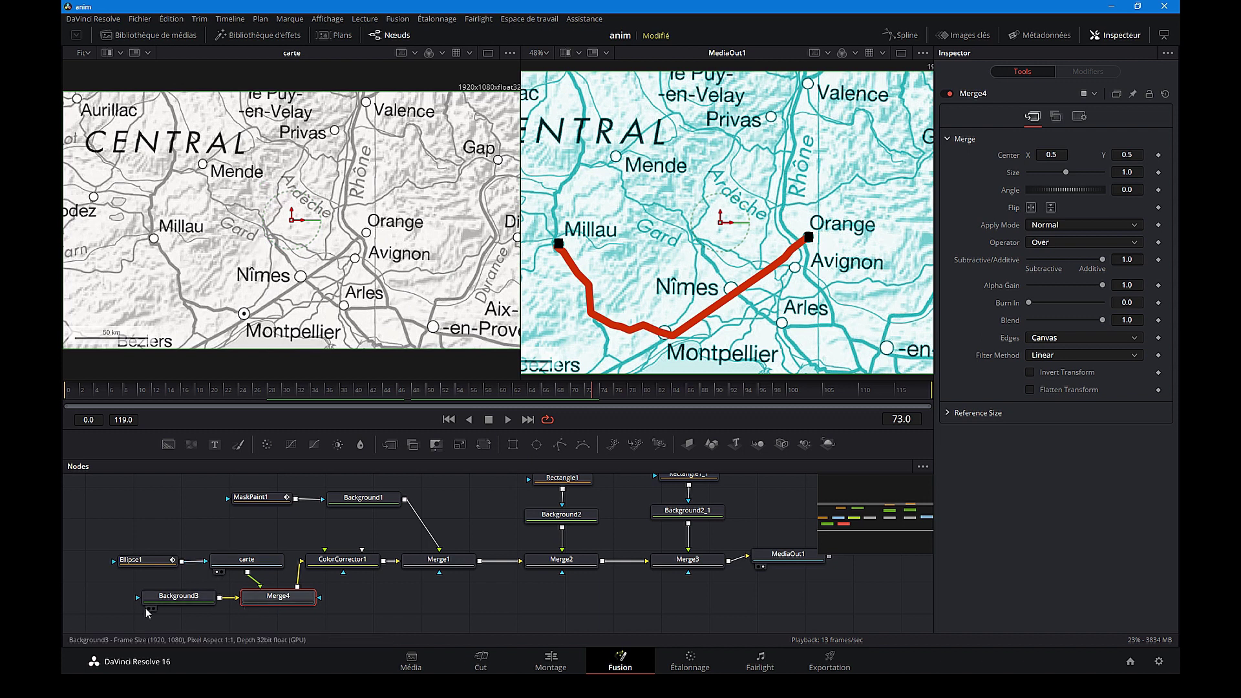
{"action": "left_click", "coordinate": [150, 598]}
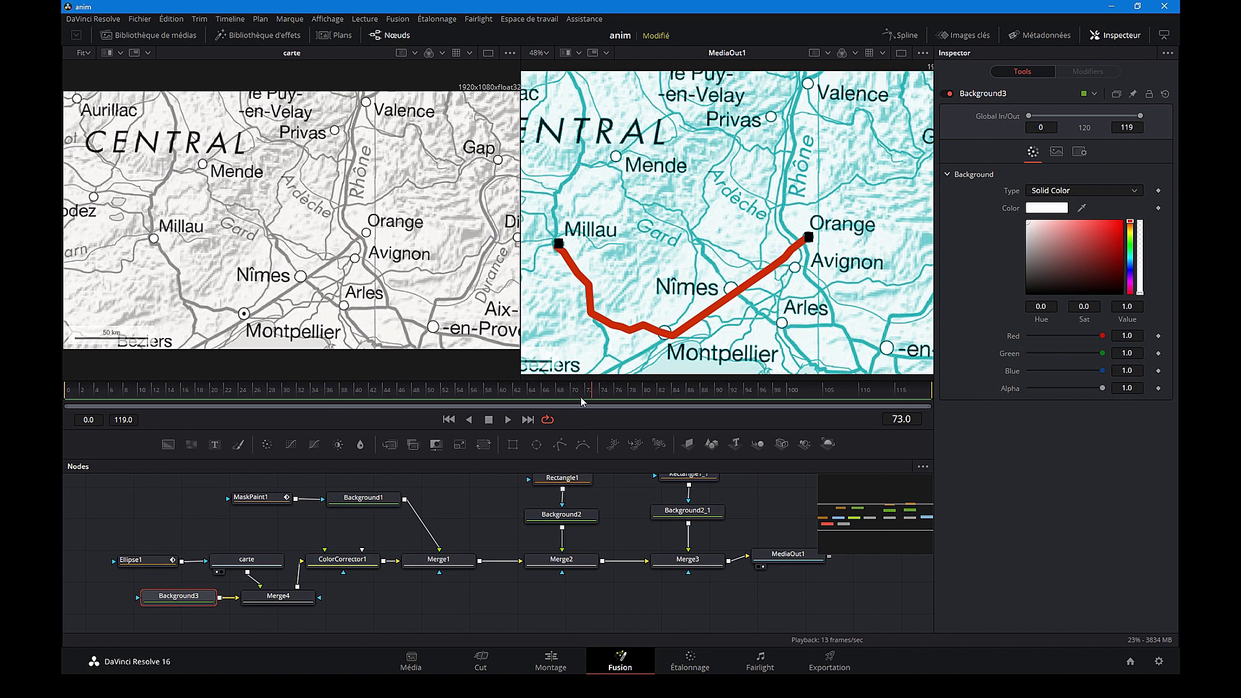
{"action": "mouse_move", "coordinate": [590, 396]}
{"action": "left_mouse_down"}
{"action": "mouse_move", "coordinate": [65, 401]}
{"action": "mouse_move", "coordinate": [84, 405]}
{"action": "left_mouse_up"}
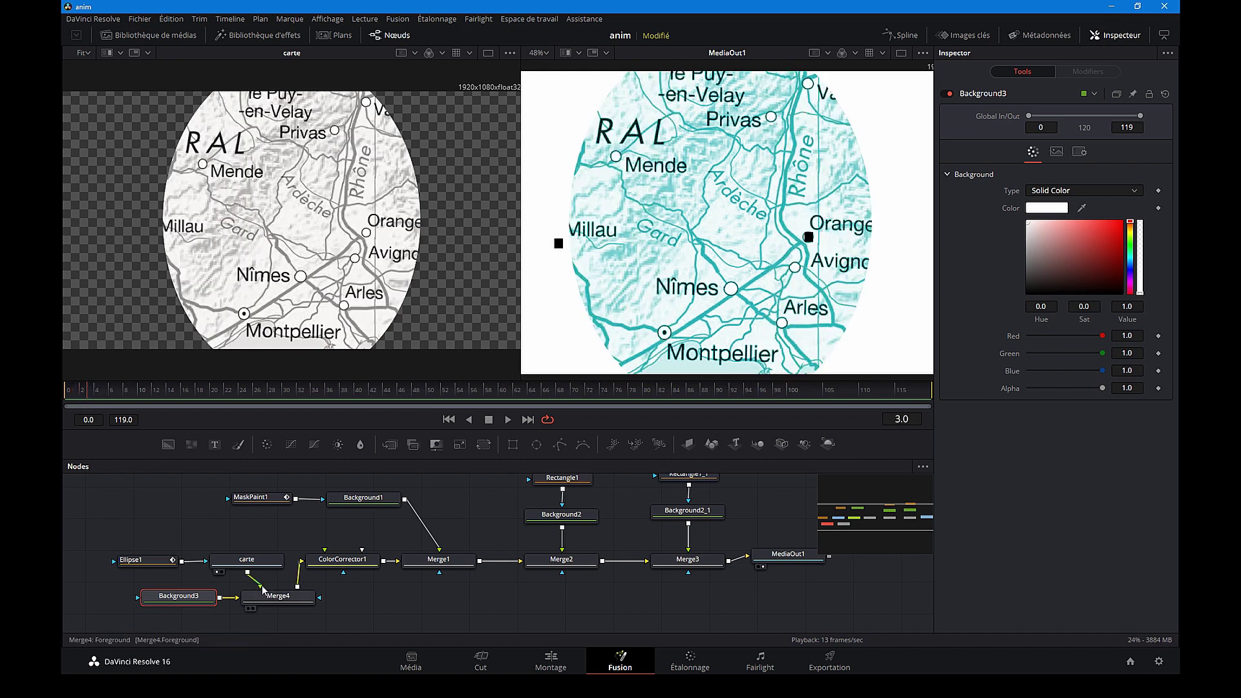
{"action": "left_click", "coordinate": [249, 610]}
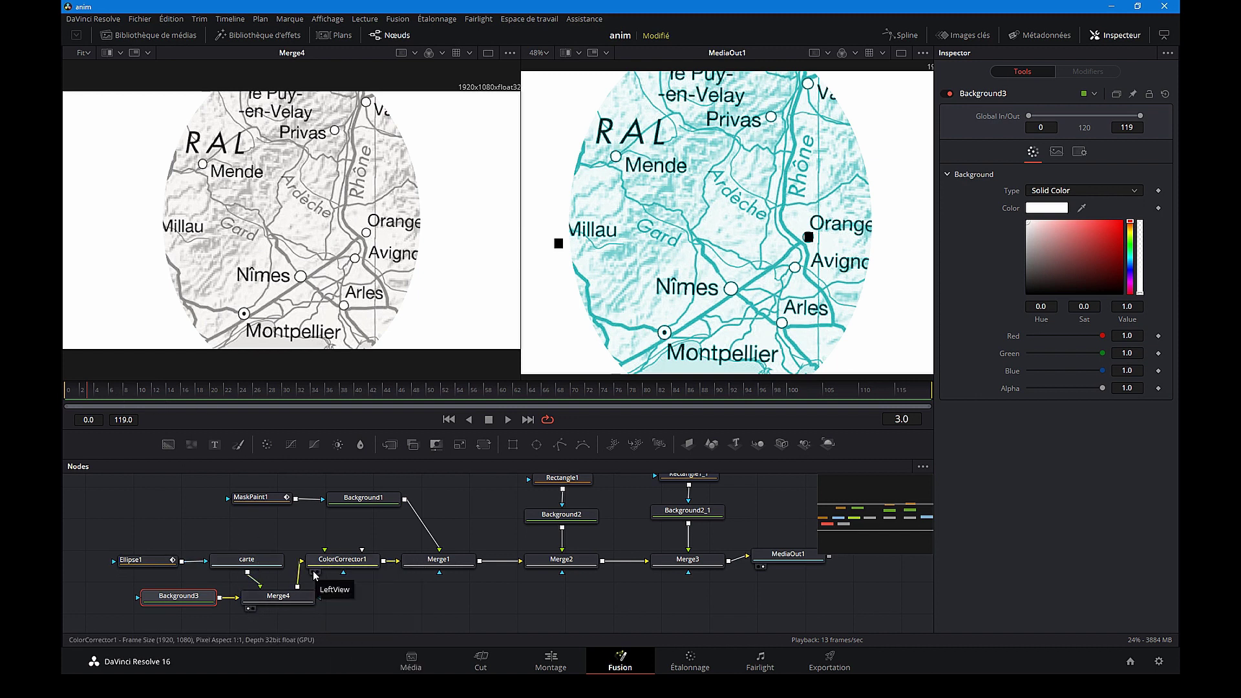
Check ColorCorrector1, Merge1, Merge2 and Merge3 in the left viewer around frame 13.
{"action": "left_click", "coordinate": [315, 573]}
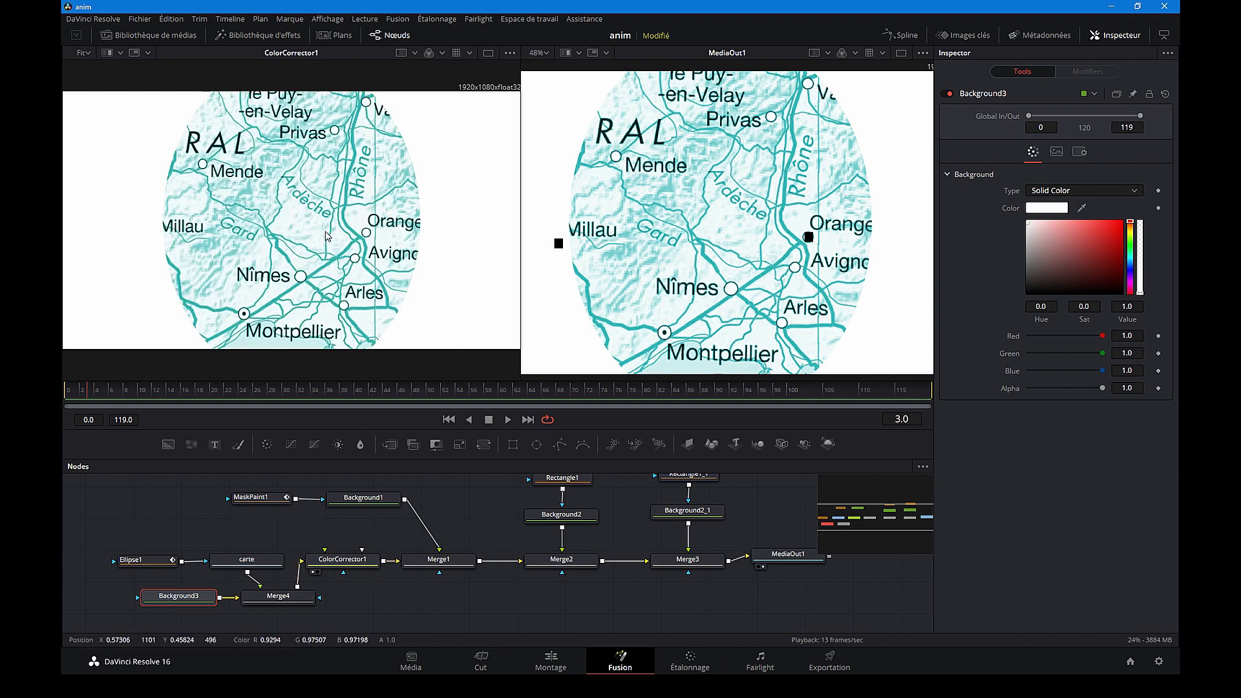
{"action": "mouse_move", "coordinate": [406, 574]}
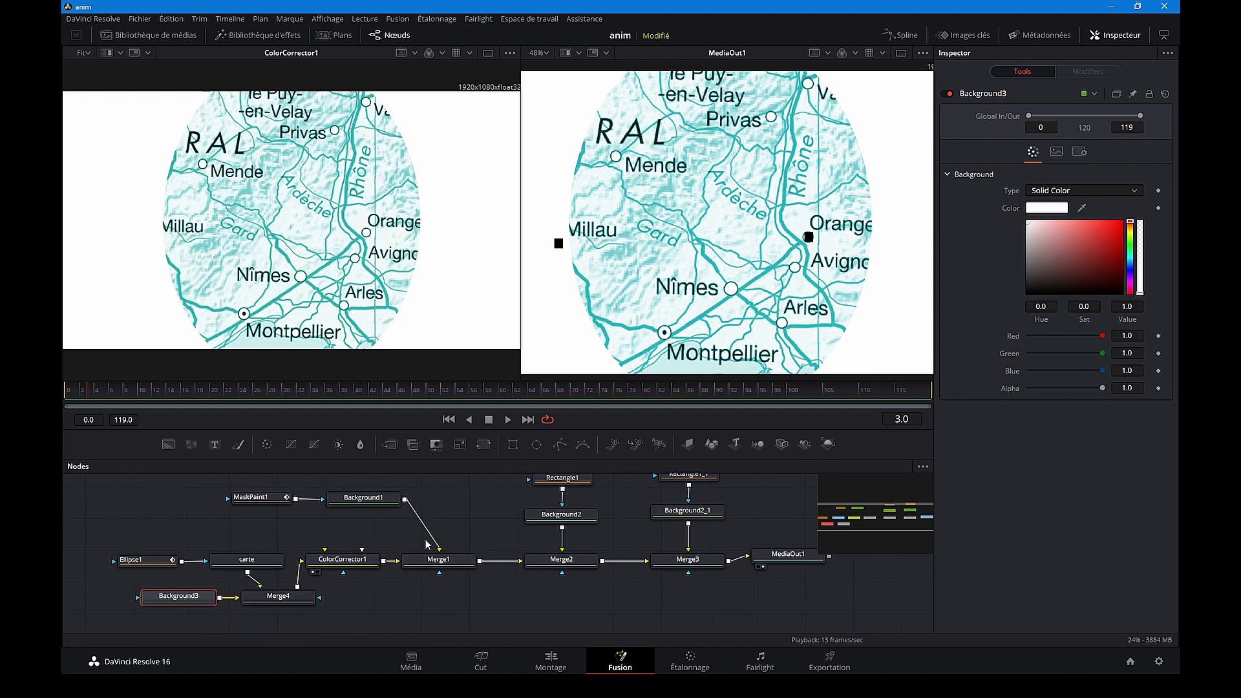
{"action": "left_click", "coordinate": [409, 574]}
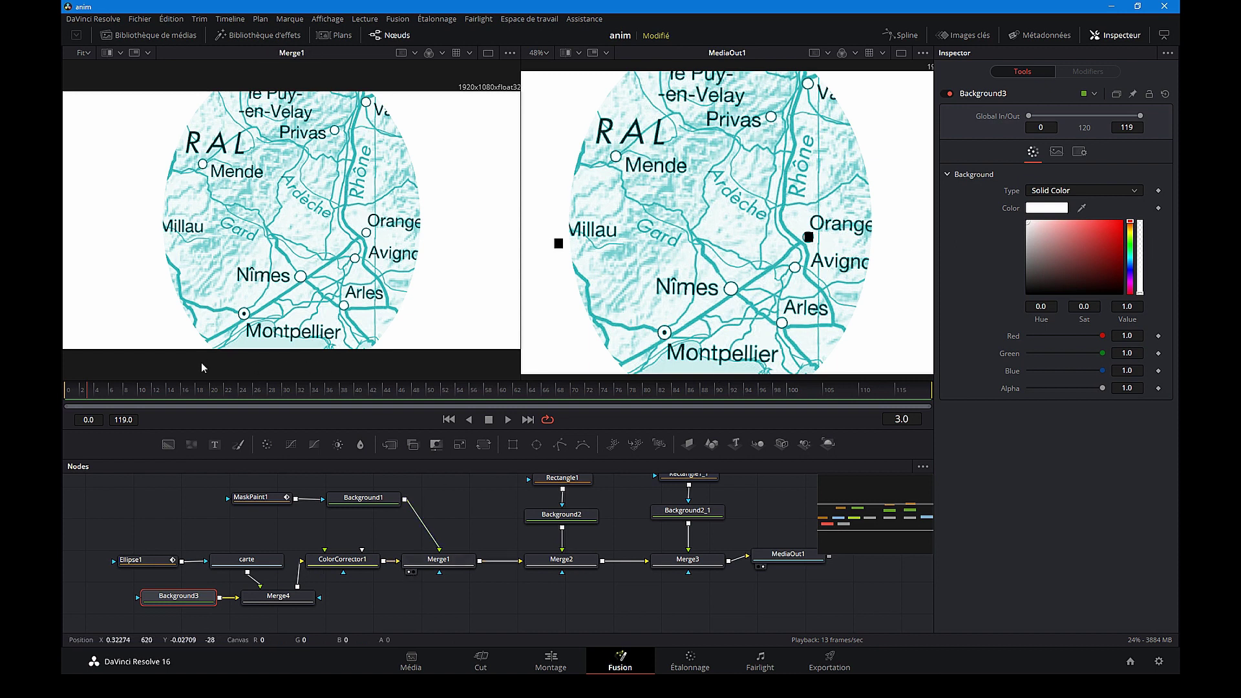
{"action": "left_click_drag", "start_coordinate": [90, 397], "coordinate": [161, 406]}
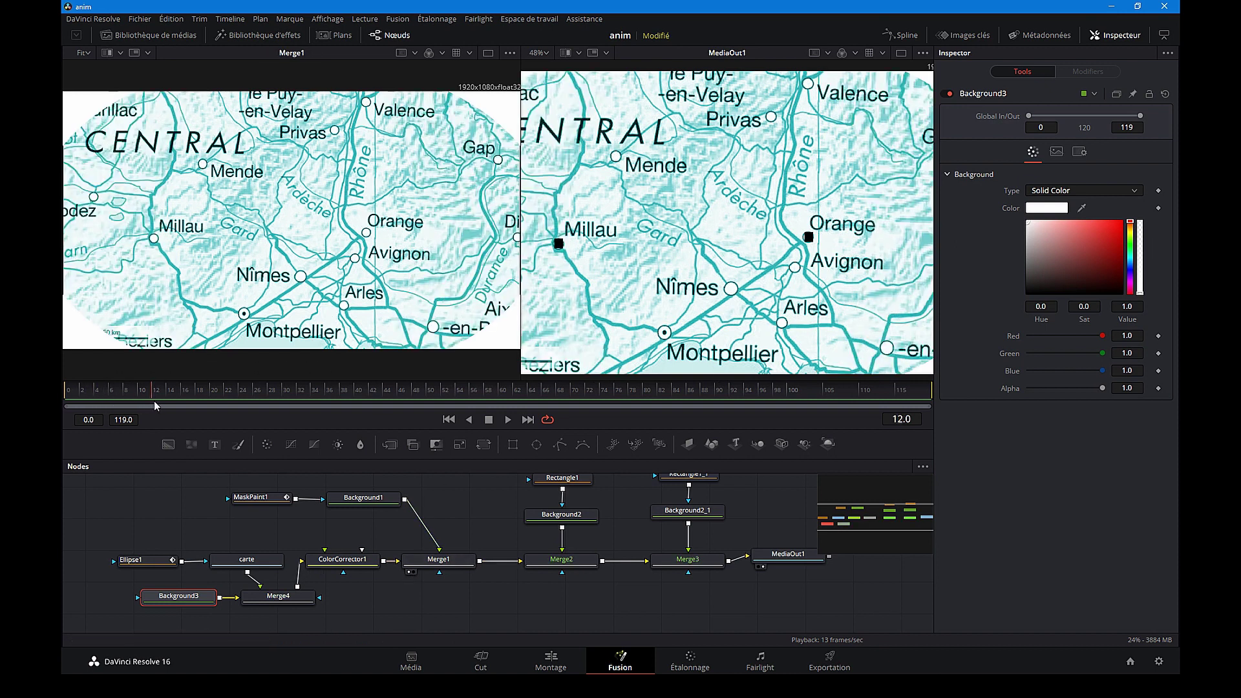
{"action": "left_click", "coordinate": [532, 573]}
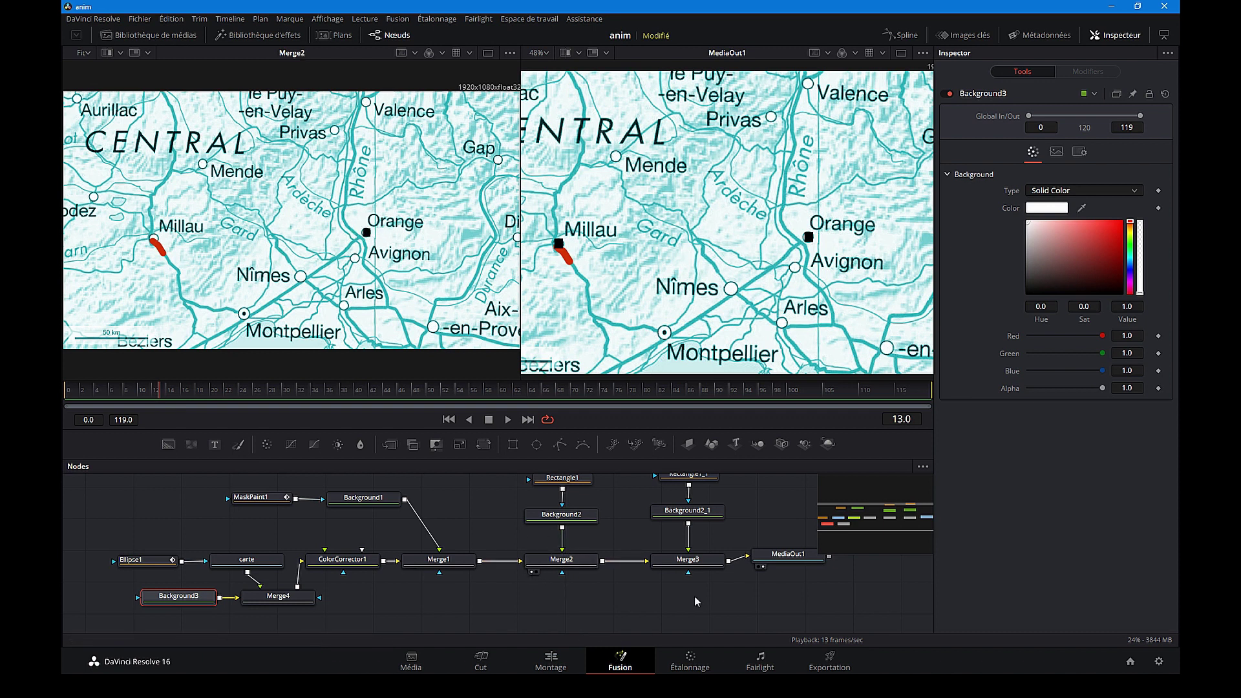
{"action": "mouse_move", "coordinate": [660, 578]}
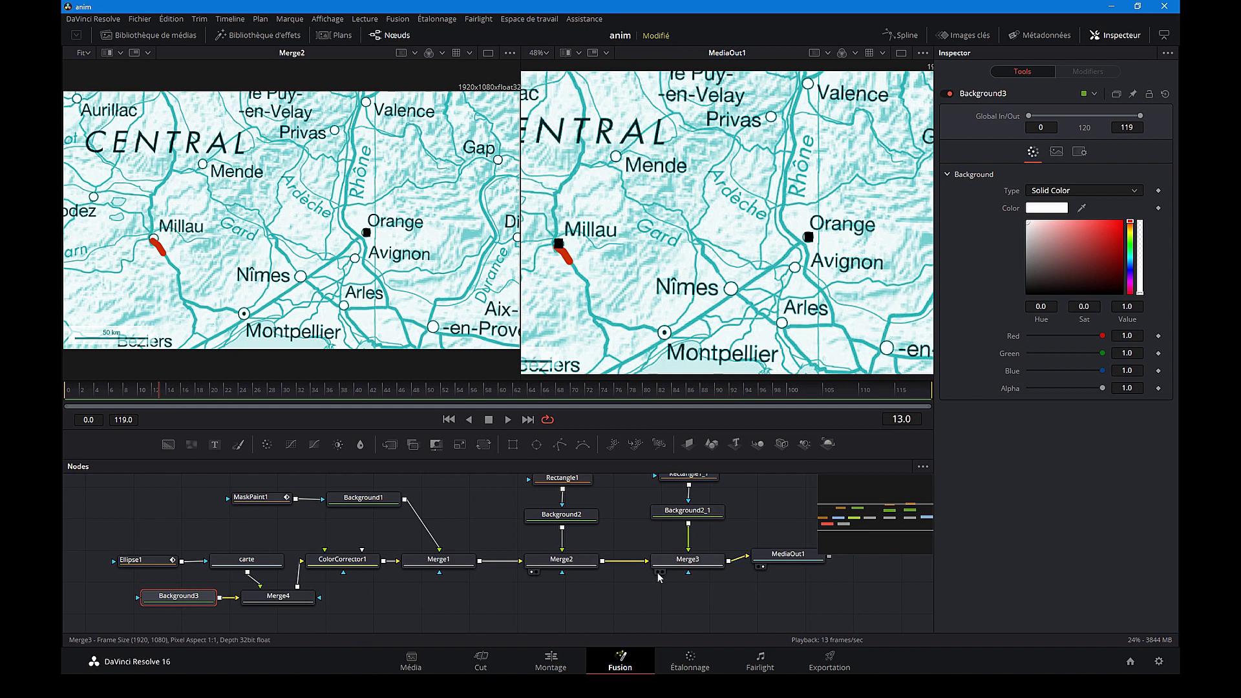
{"action": "left_click", "coordinate": [659, 573]}
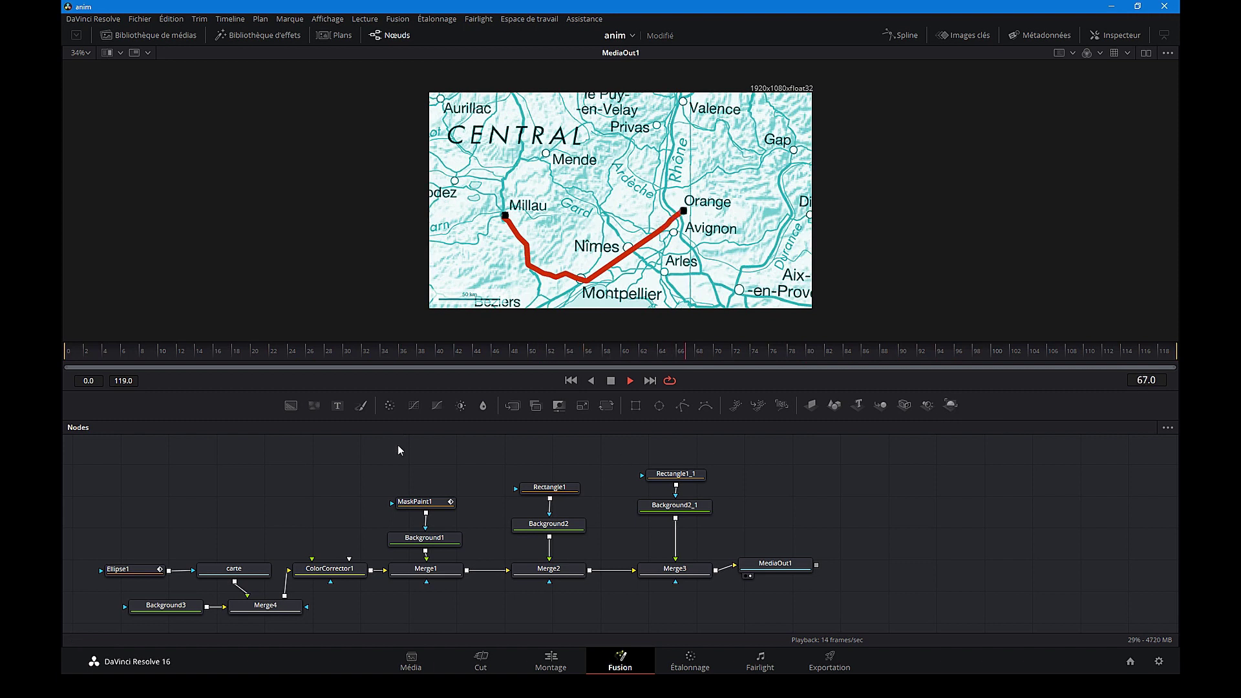
Stop playback and disconnect the Ellipse1 mask from the carte map.
{"action": "left_click", "coordinate": [613, 381]}
{"action": "mouse_move", "coordinate": [191, 569]}
{"action": "left_mouse_down"}
{"action": "mouse_move", "coordinate": [177, 545]}
{"action": "mouse_move", "coordinate": [254, 511]}
{"action": "left_mouse_up"}
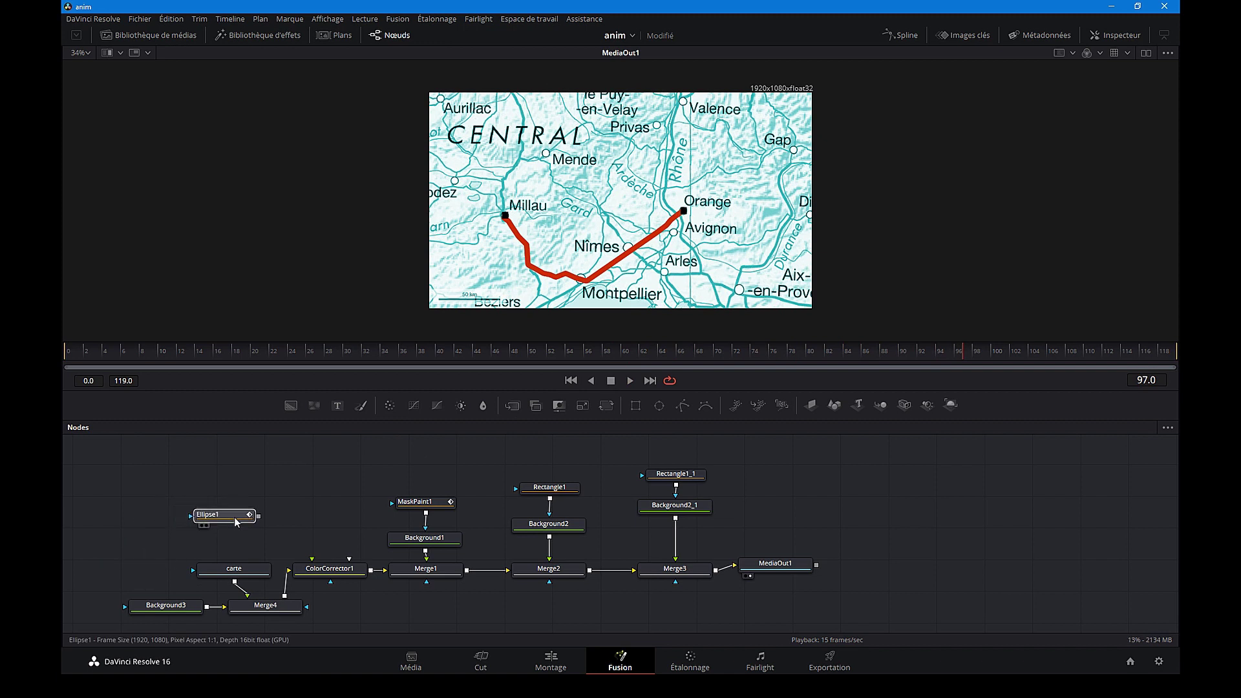
{"action": "left_click", "coordinate": [142, 532]}
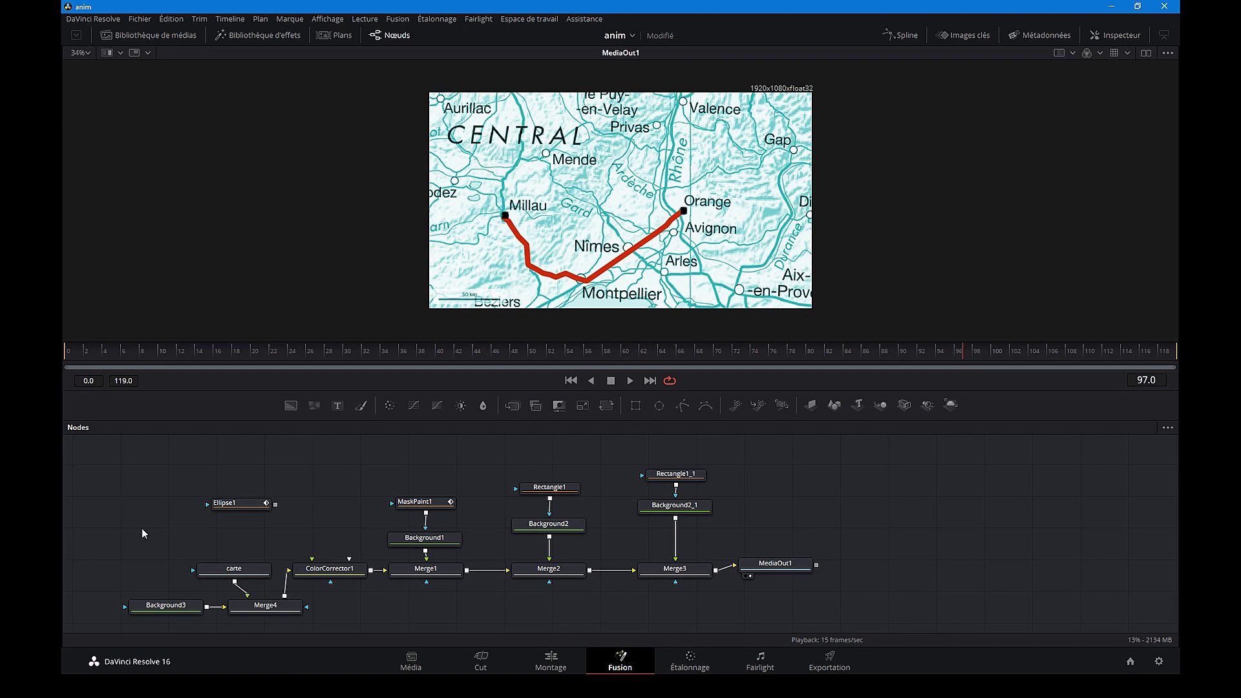
Add a Mask Paint node wired into carte's mask input and choose the Stroke paint tool.
{"action": "key", "text": "shift+space"}
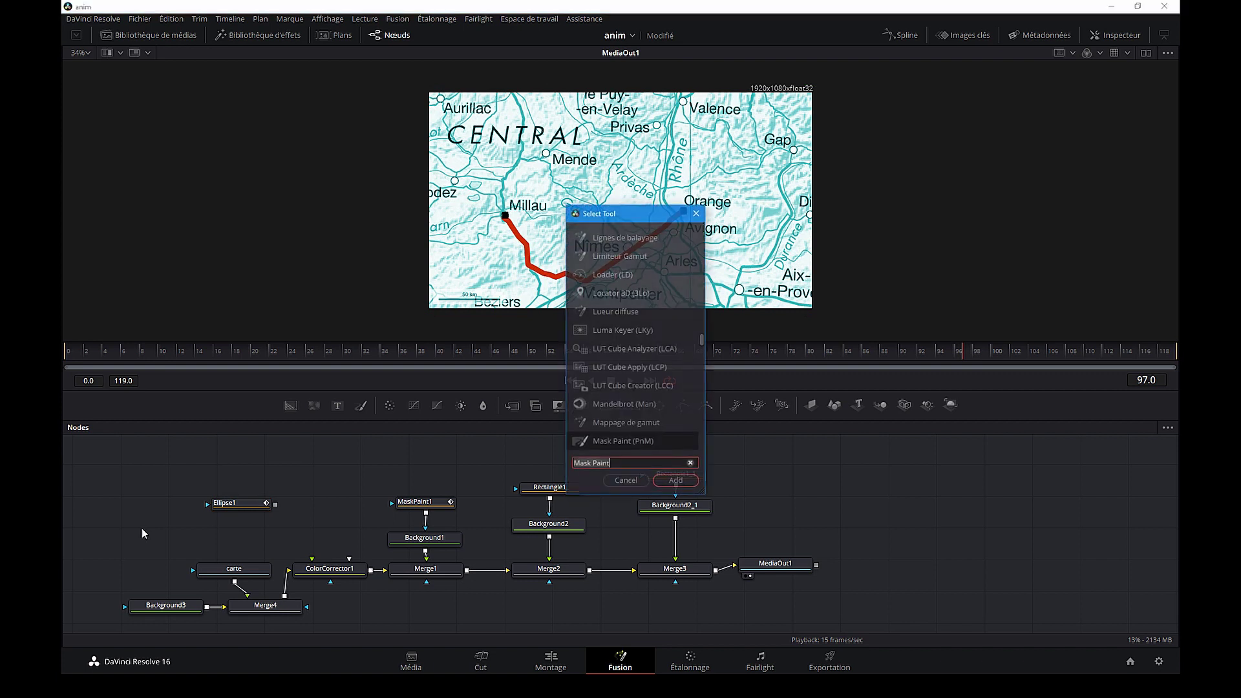
{"action": "type", "text": "Mask Paint"}
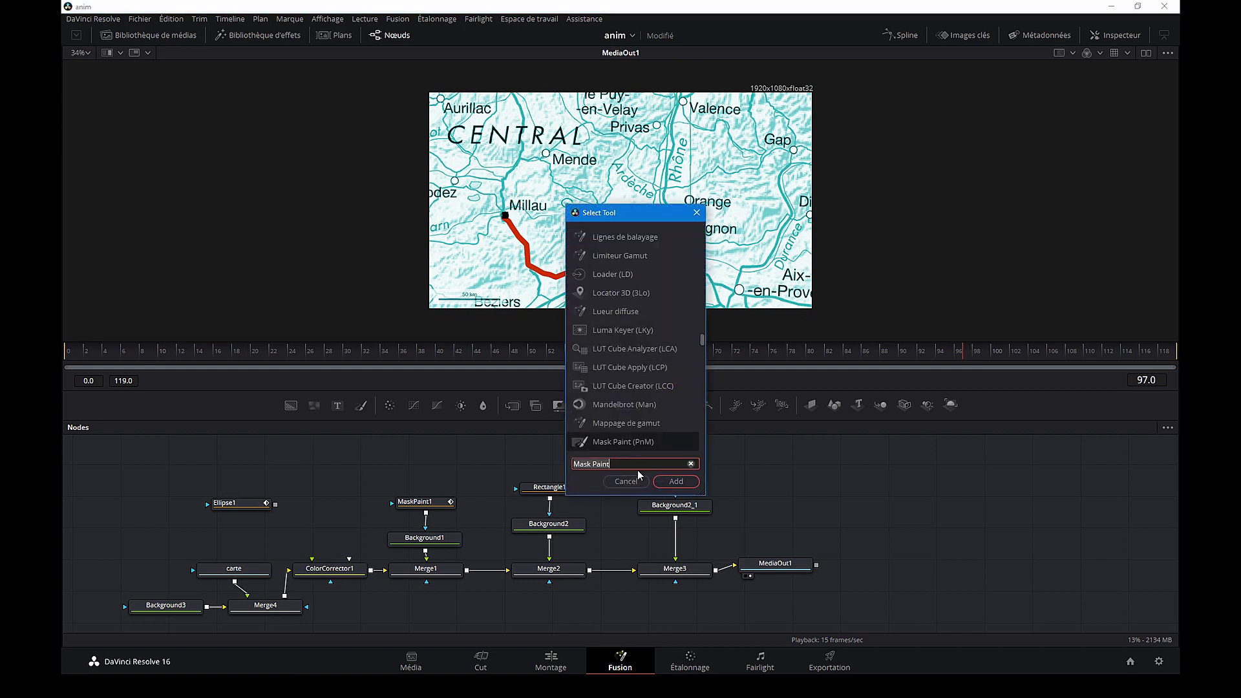
{"action": "left_click", "coordinate": [672, 482]}
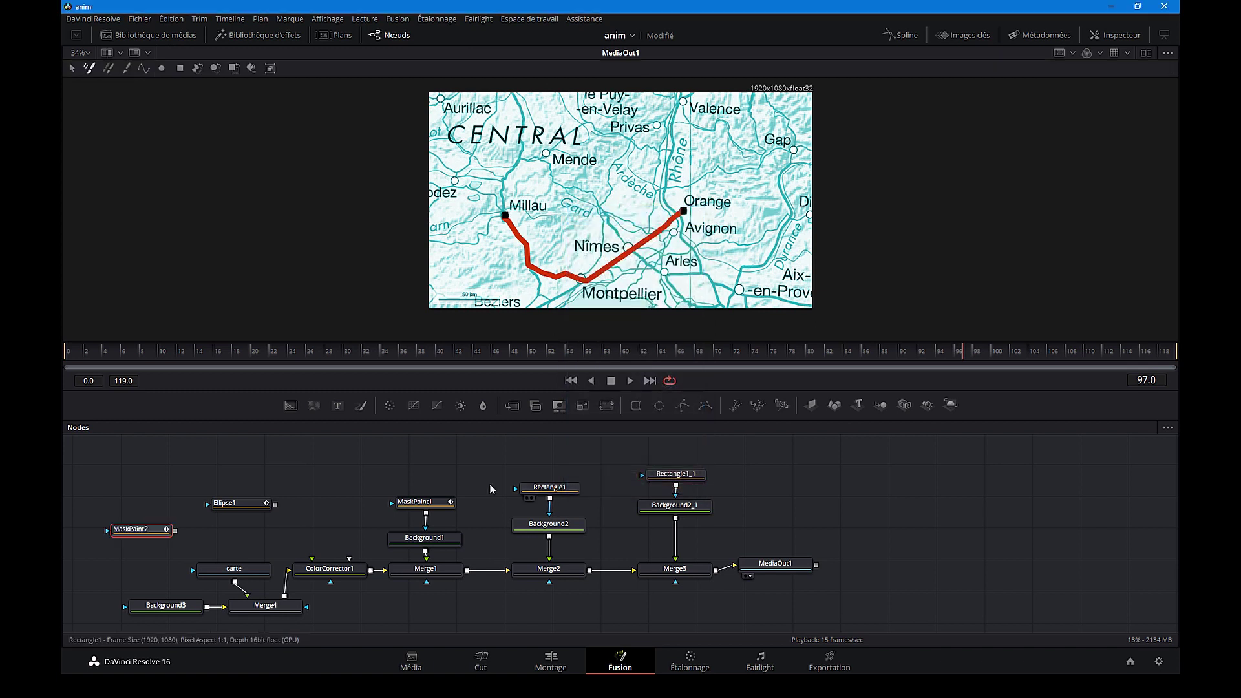
{"action": "left_click_drag", "start_coordinate": [163, 548], "coordinate": [209, 576]}
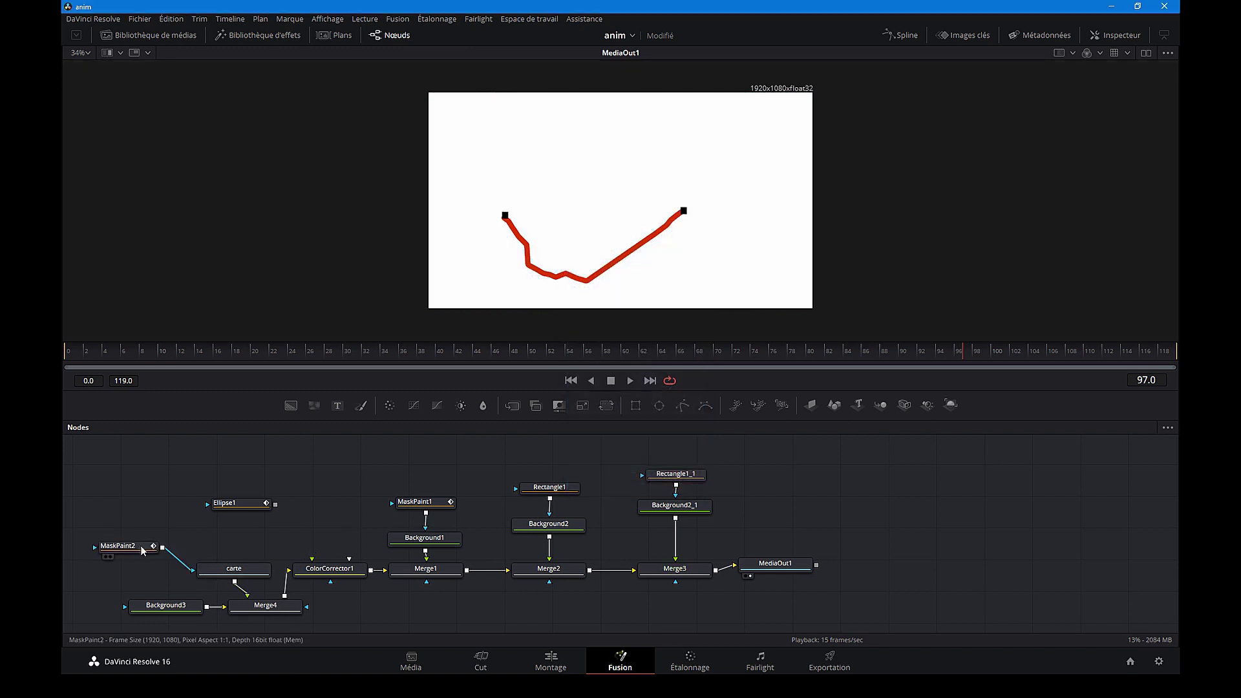
{"action": "left_click_drag", "start_coordinate": [142, 551], "coordinate": [136, 563]}
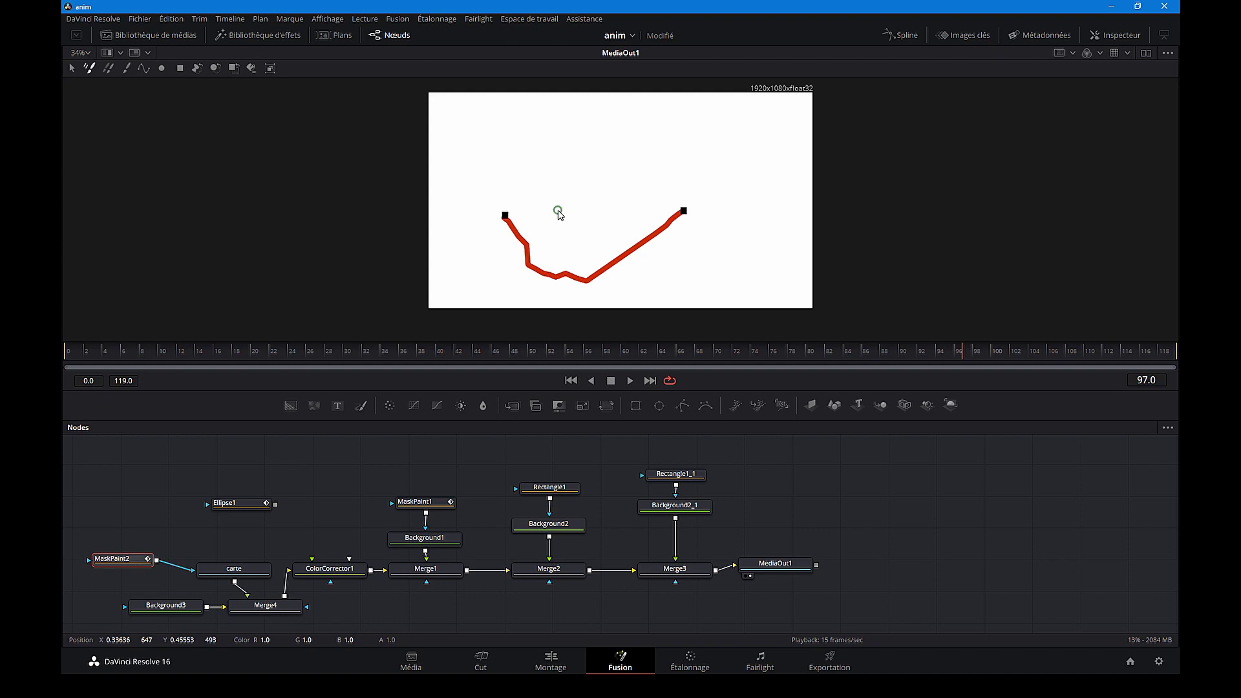
{"action": "left_click", "coordinate": [128, 69]}
Set the MaskPaint2 brush size to about 0.0898 and paint two strokes revealing the map.
{"action": "left_click", "coordinate": [1115, 37]}
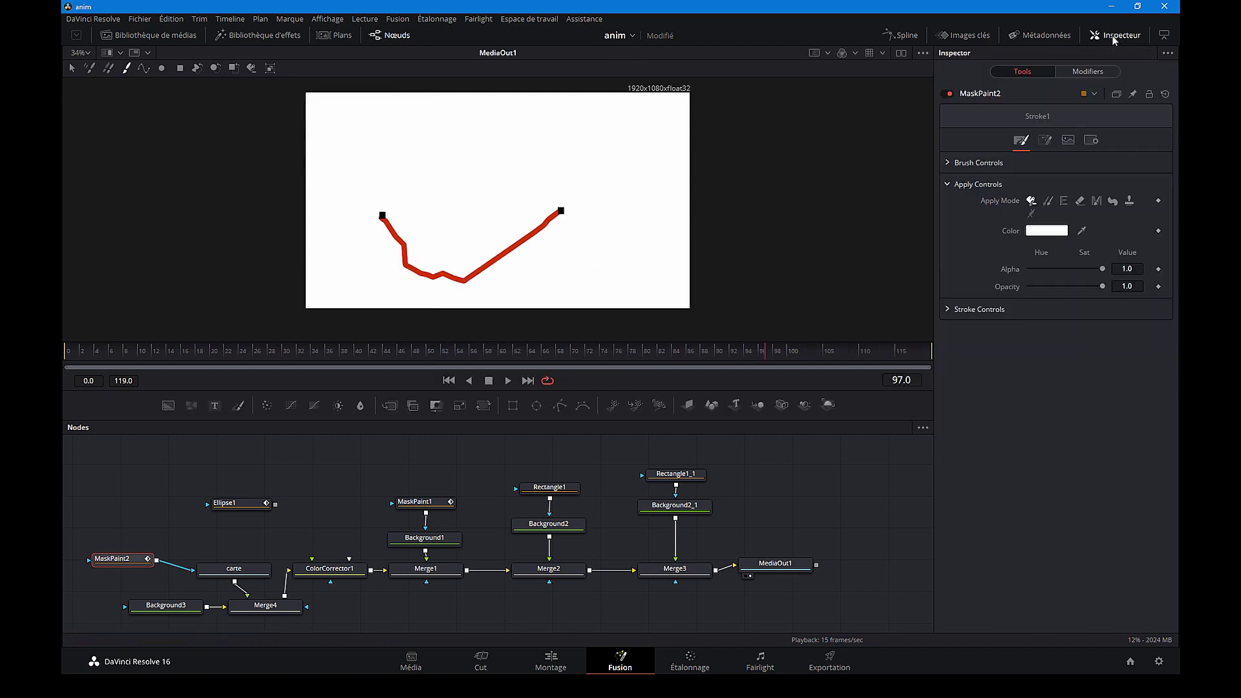
{"action": "left_click", "coordinate": [949, 163]}
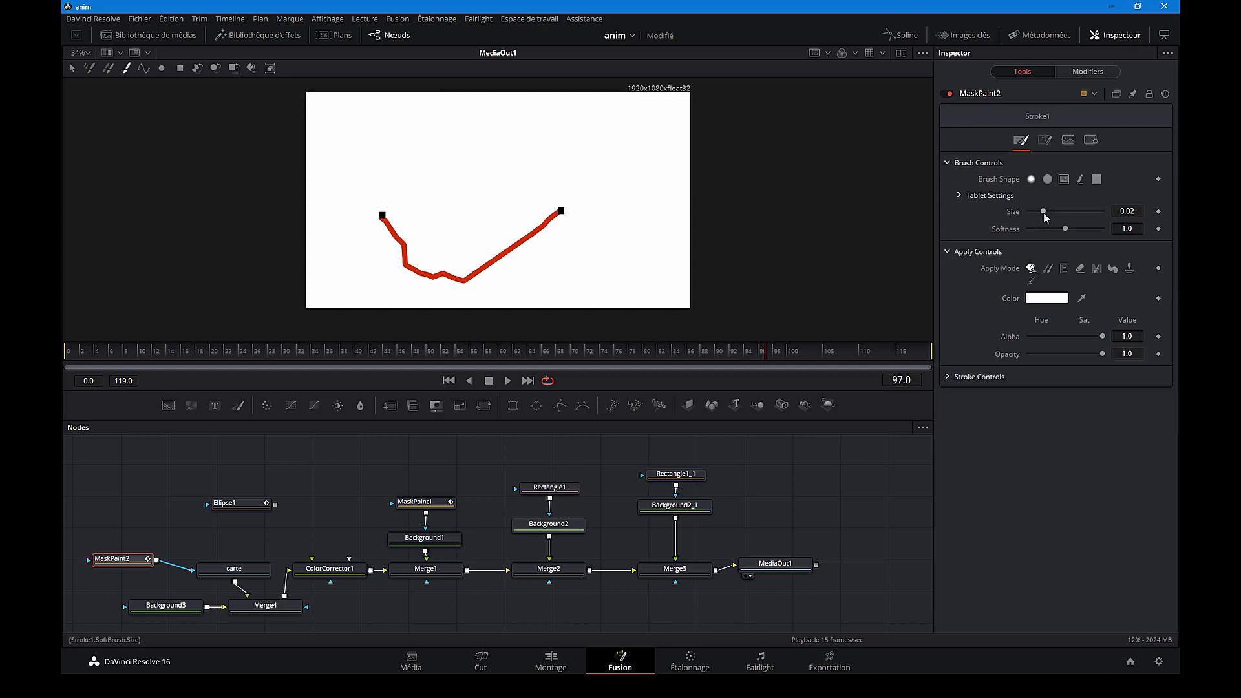
{"action": "left_click_drag", "start_coordinate": [1043, 214], "coordinate": [1095, 214]}
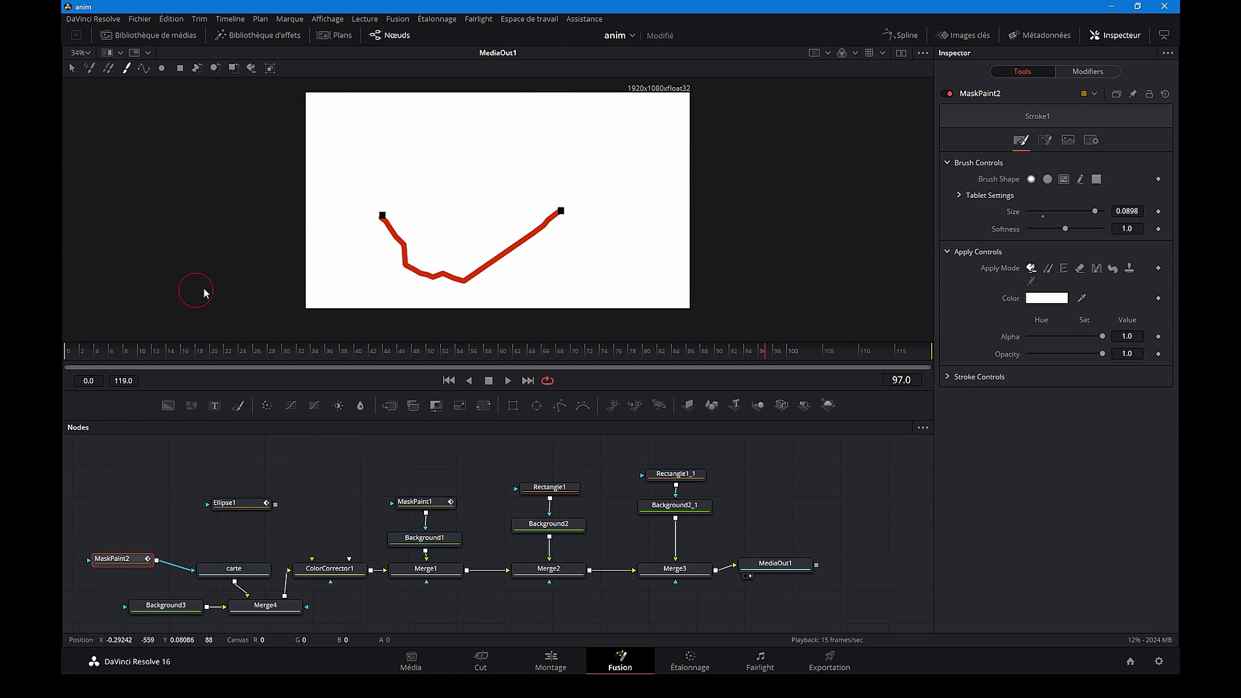
{"action": "left_click", "coordinate": [236, 305]}
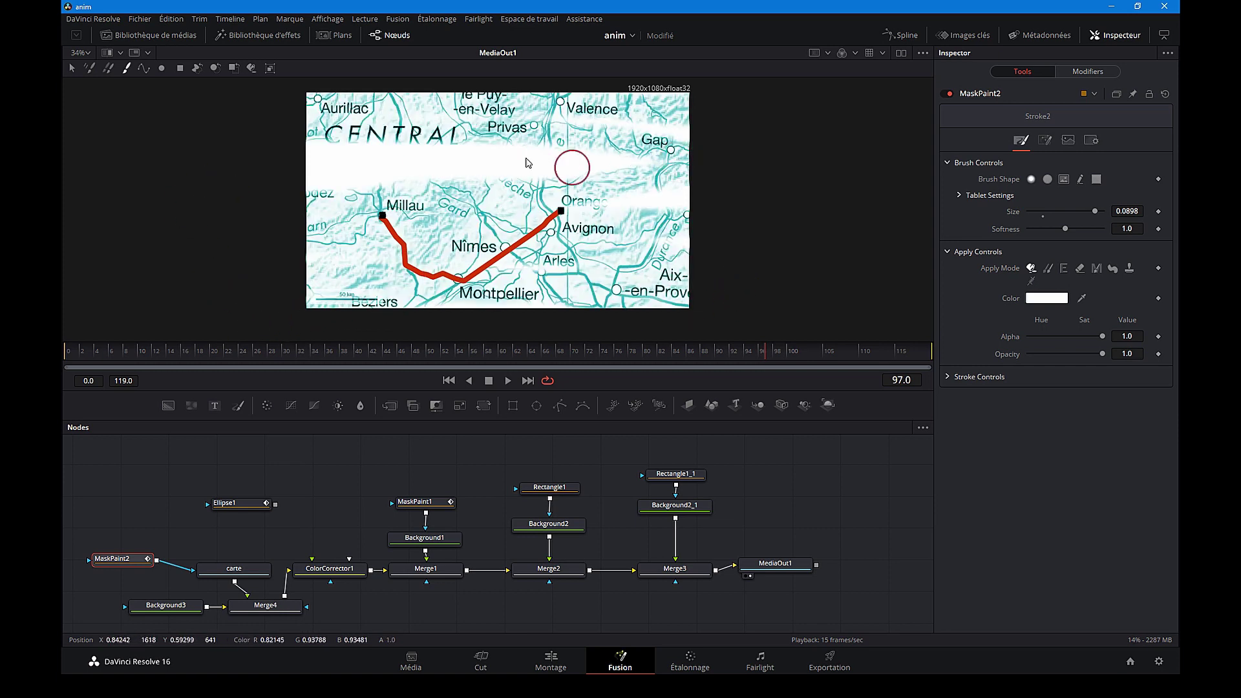
{"action": "left_click", "coordinate": [763, 155]}
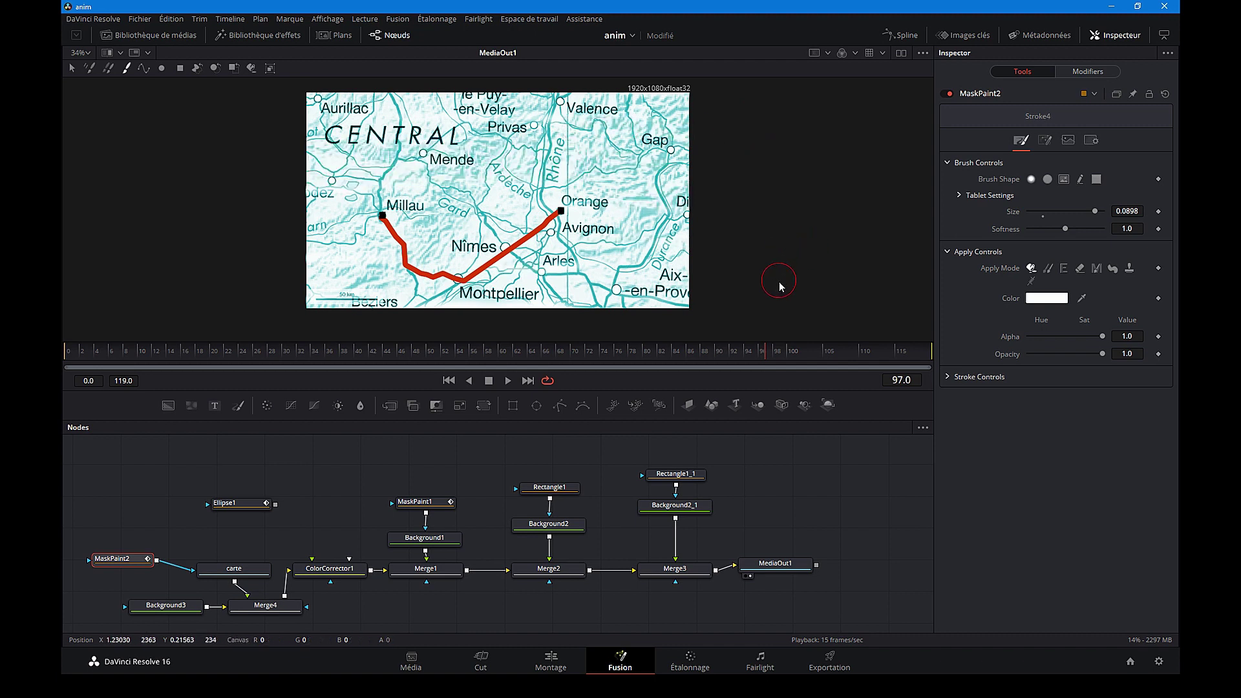
Show MaskPaint2's stroke modifiers and test Stroke1's Write On end, then undo it.
{"action": "left_click", "coordinate": [1087, 72]}
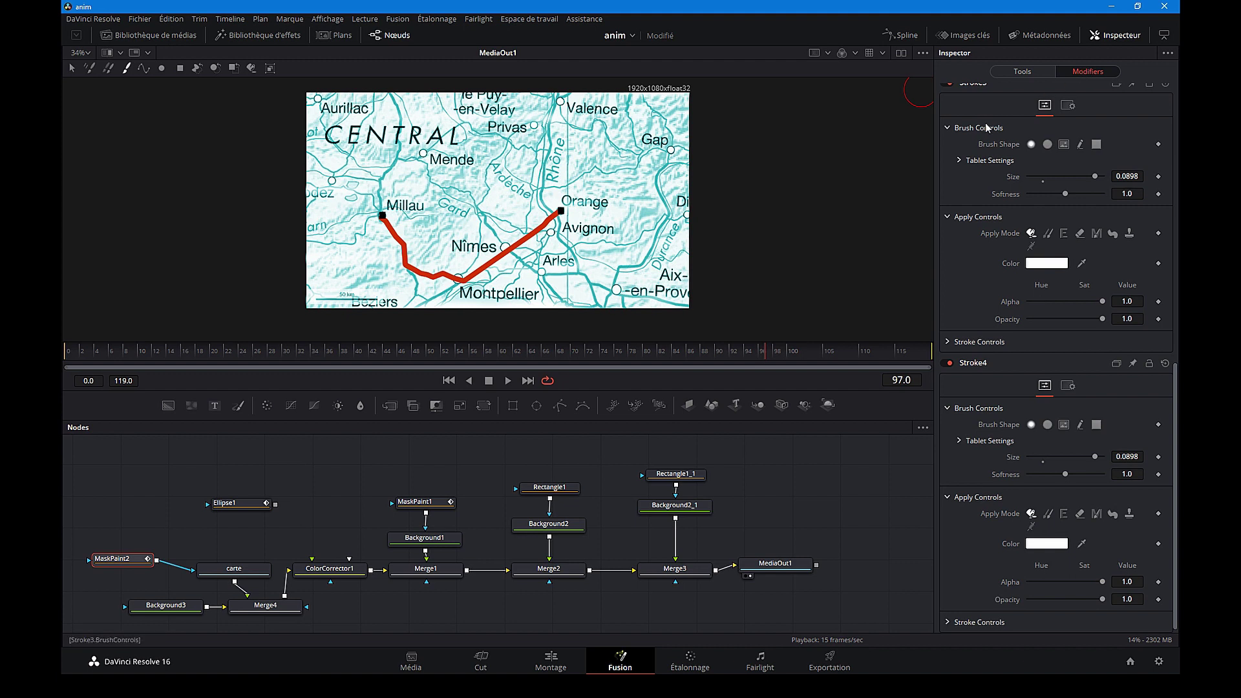
{"action": "scroll", "coordinate": [992, 135], "scroll_direction": "up", "scroll_amount": 5}
{"action": "scroll", "coordinate": [983, 162], "scroll_direction": "up", "scroll_amount": 2}
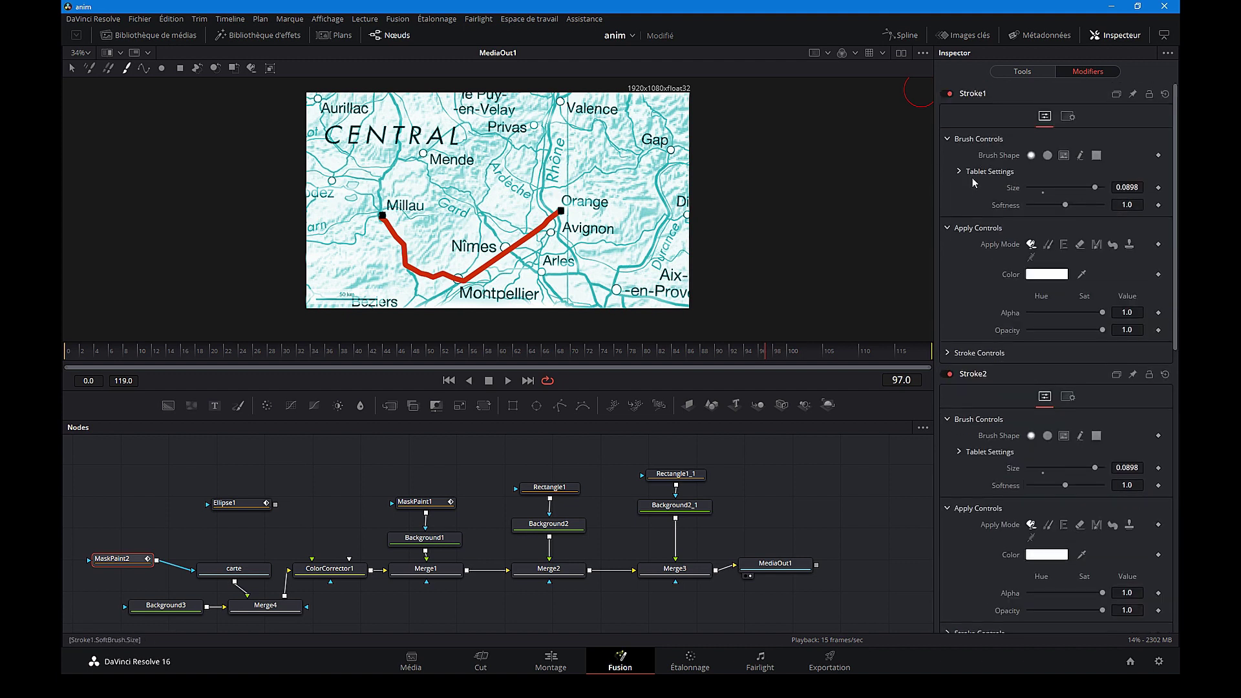
{"action": "scroll", "coordinate": [983, 258], "scroll_direction": "down", "scroll_amount": 7}
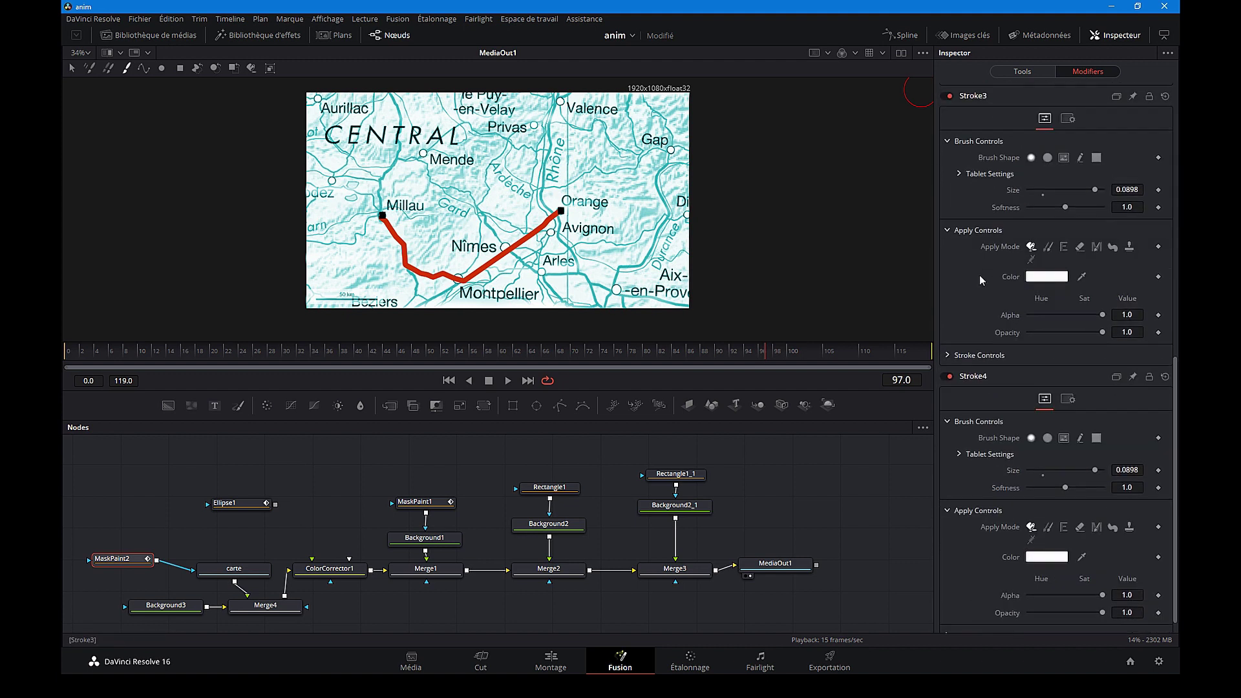
{"action": "scroll", "coordinate": [979, 274], "scroll_direction": "up", "scroll_amount": 2}
{"action": "scroll", "coordinate": [980, 273], "scroll_direction": "up", "scroll_amount": 2}
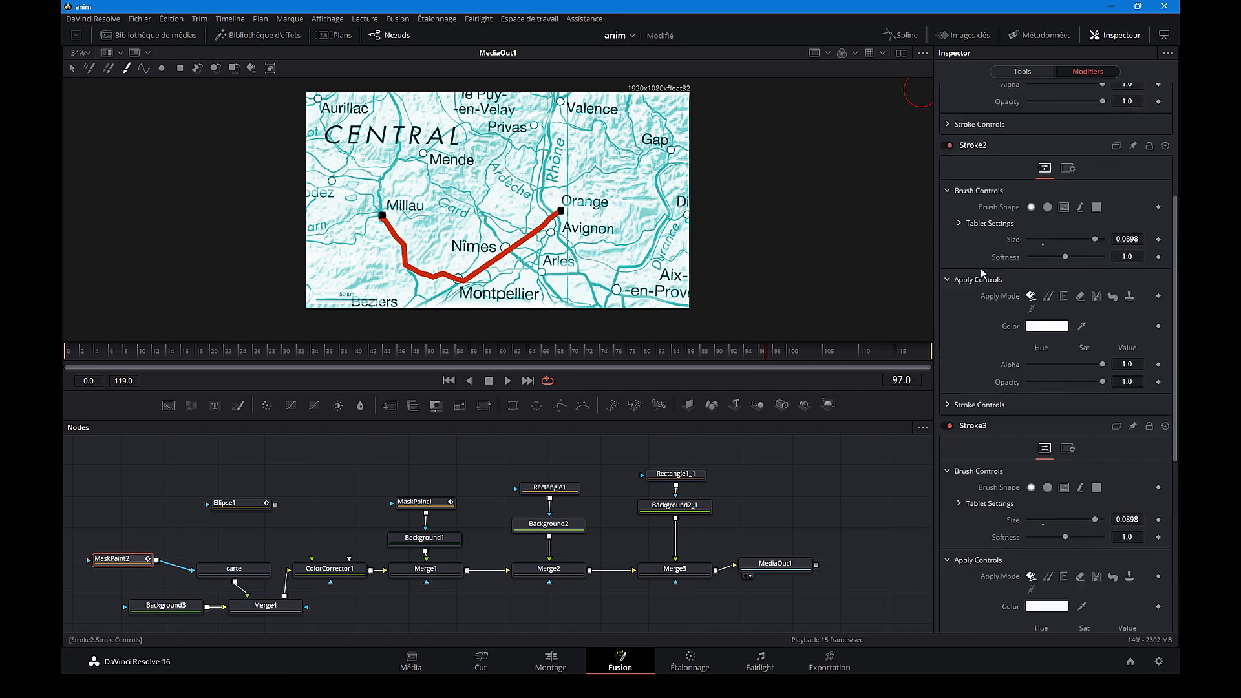
{"action": "scroll", "coordinate": [980, 269], "scroll_direction": "up", "scroll_amount": 3}
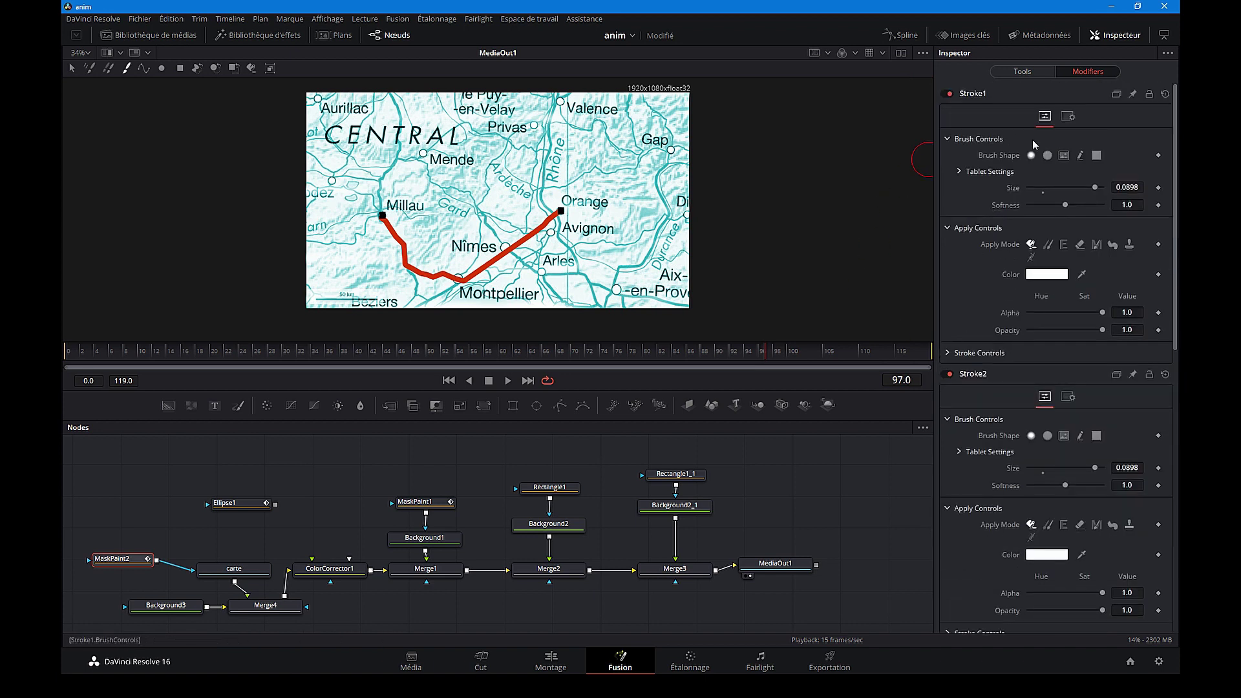
{"action": "left_click", "coordinate": [948, 354]}
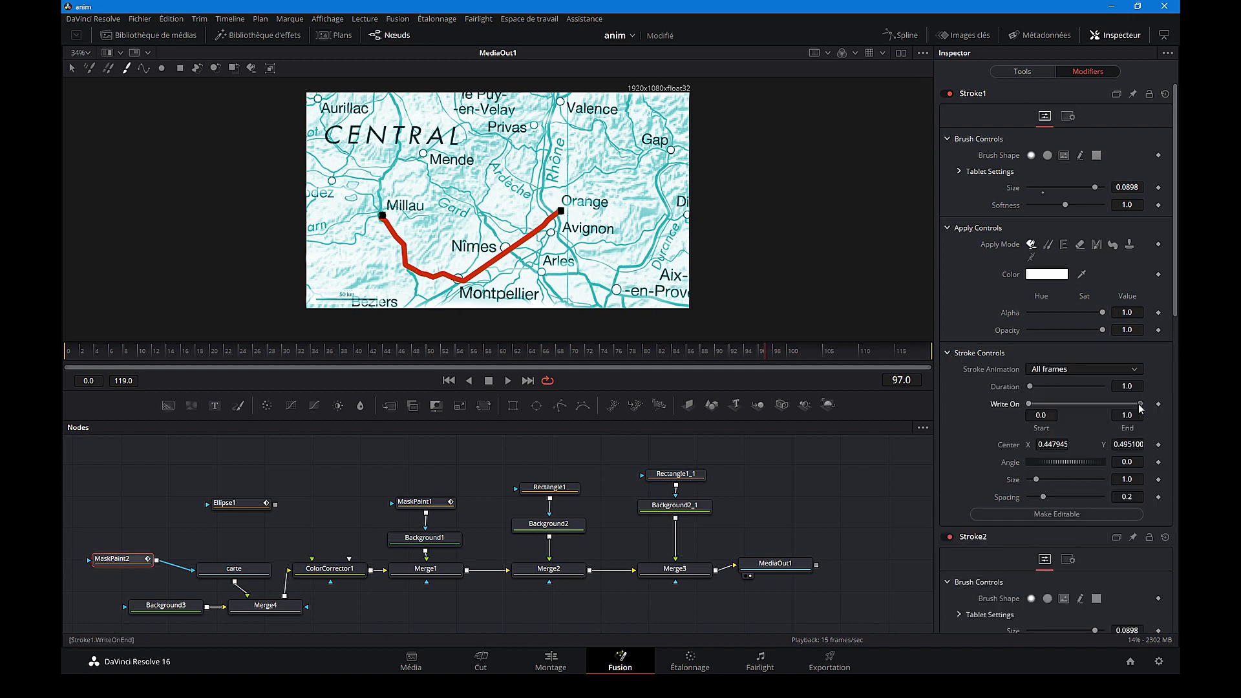
{"action": "left_click_drag", "start_coordinate": [1141, 404], "coordinate": [1024, 420]}
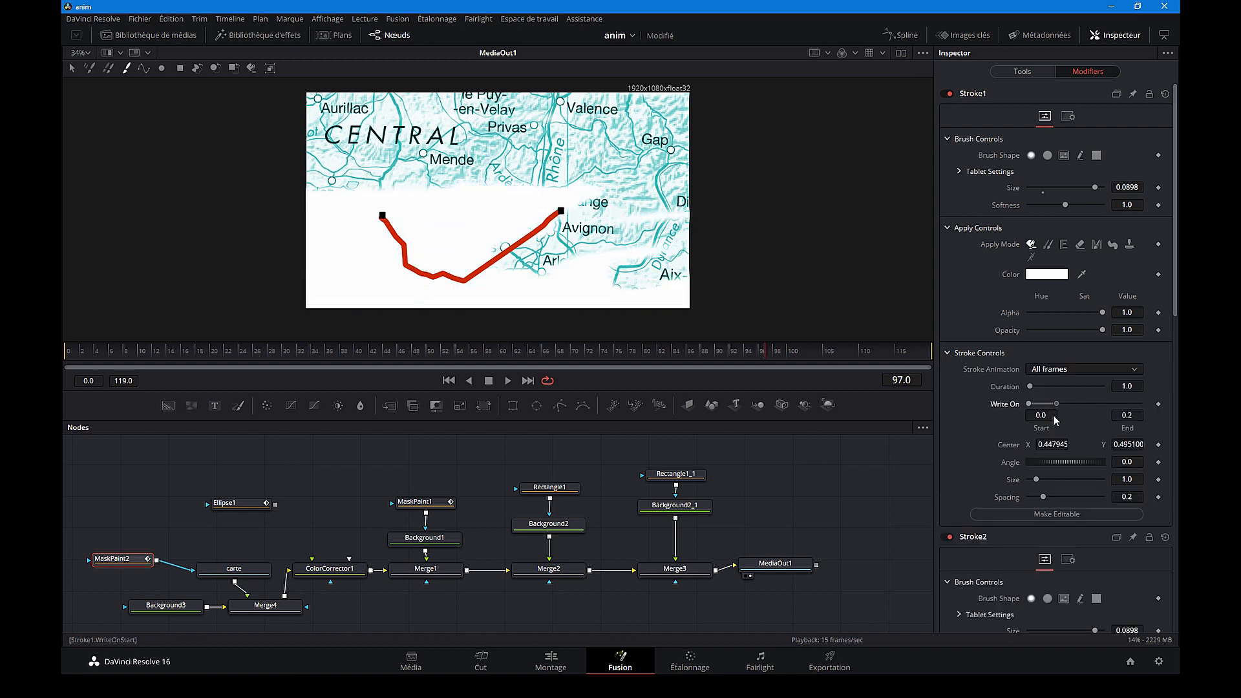
{"action": "key", "text": "ctrl+z"}
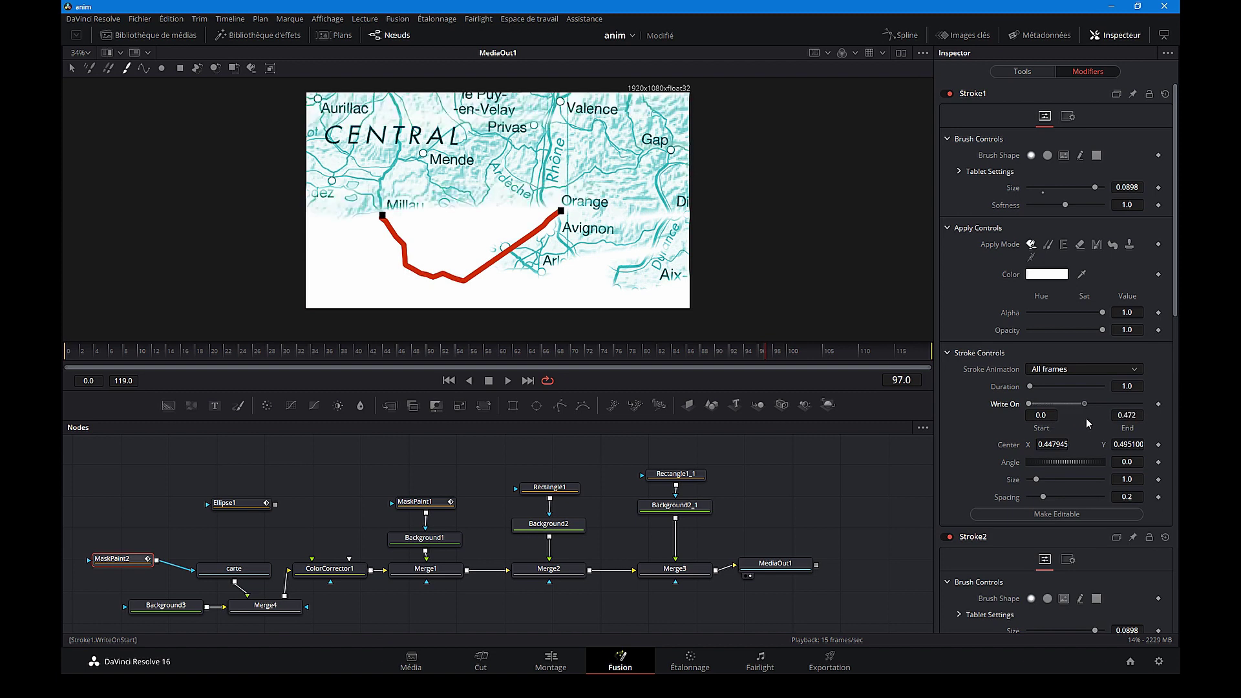
Test Stroke2's Write On end value and undo it, keeping the map fully revealed.
{"action": "scroll", "coordinate": [1053, 537], "scroll_direction": "down", "scroll_amount": 5}
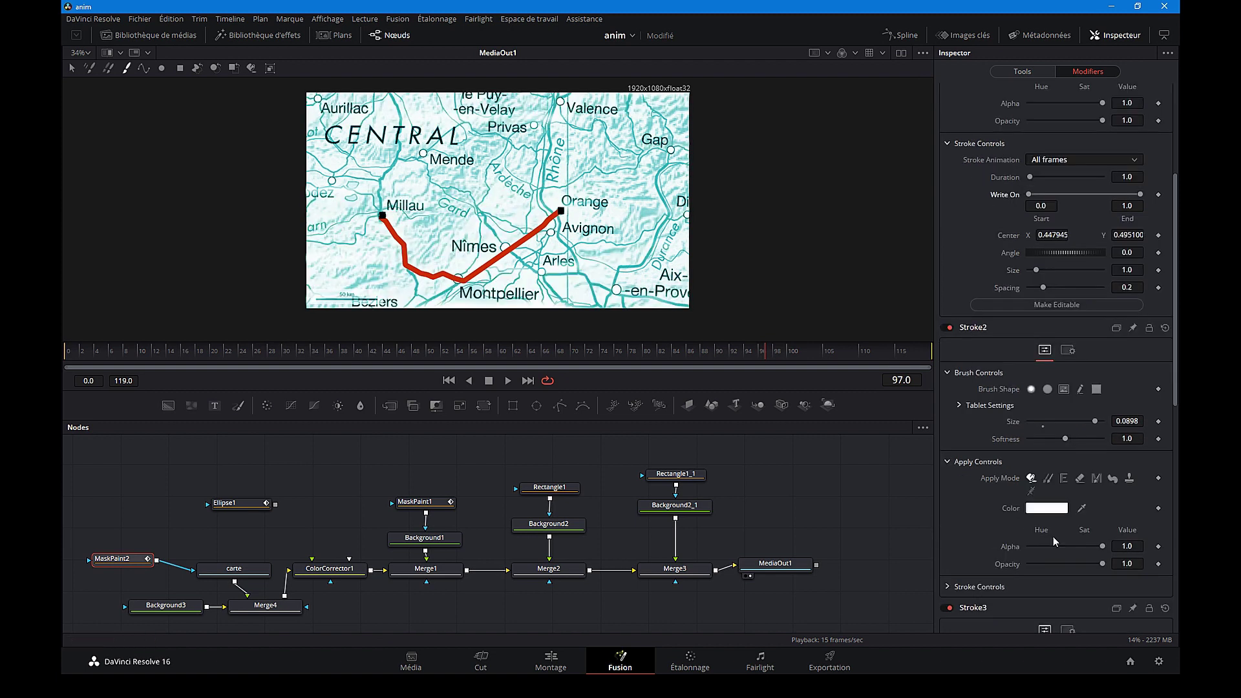
{"action": "left_click", "coordinate": [949, 588]}
{"action": "scroll", "coordinate": [1009, 537], "scroll_direction": "down", "scroll_amount": 4}
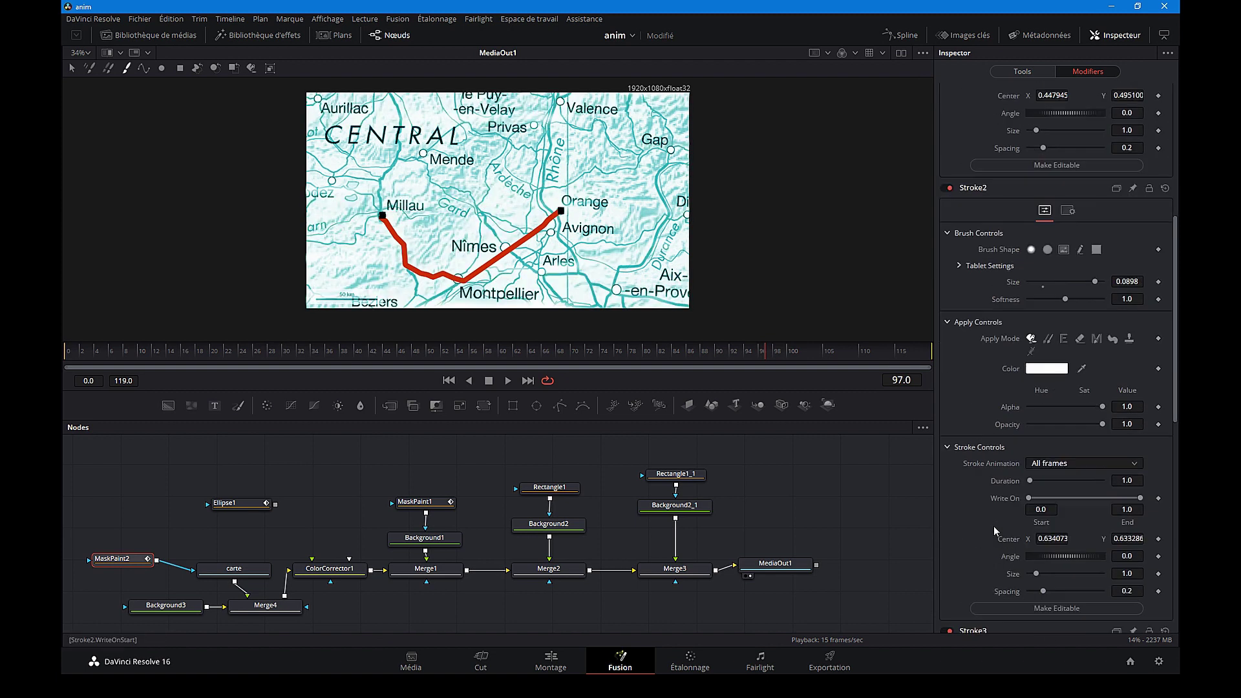
{"action": "left_click_drag", "start_coordinate": [1142, 430], "coordinate": [1004, 445]}
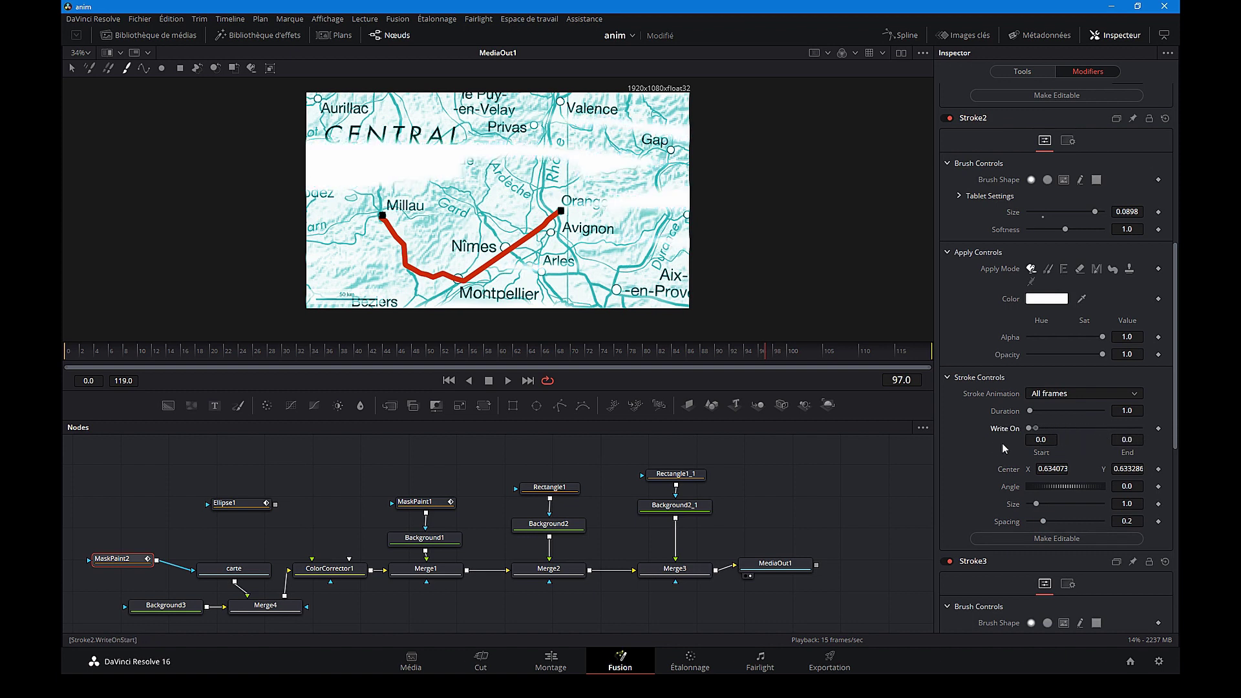
{"action": "key", "text": "ctrl+z"}
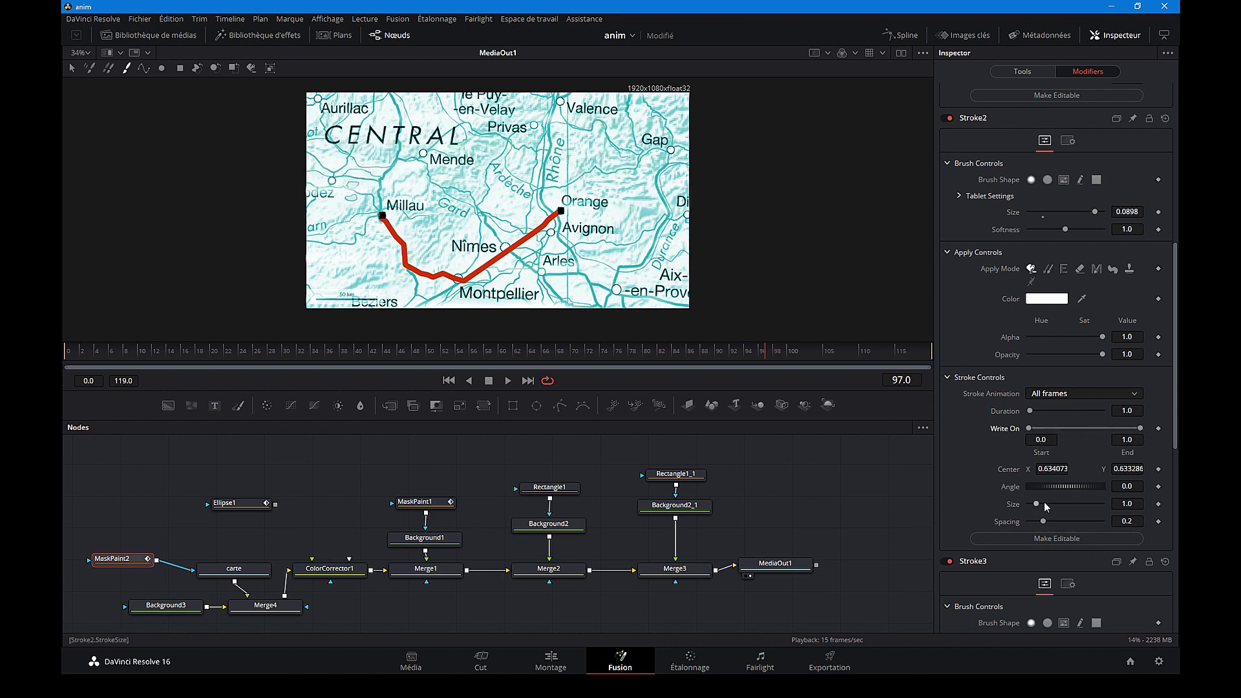
{"action": "scroll", "coordinate": [1064, 456], "scroll_direction": "up", "scroll_amount": 4}
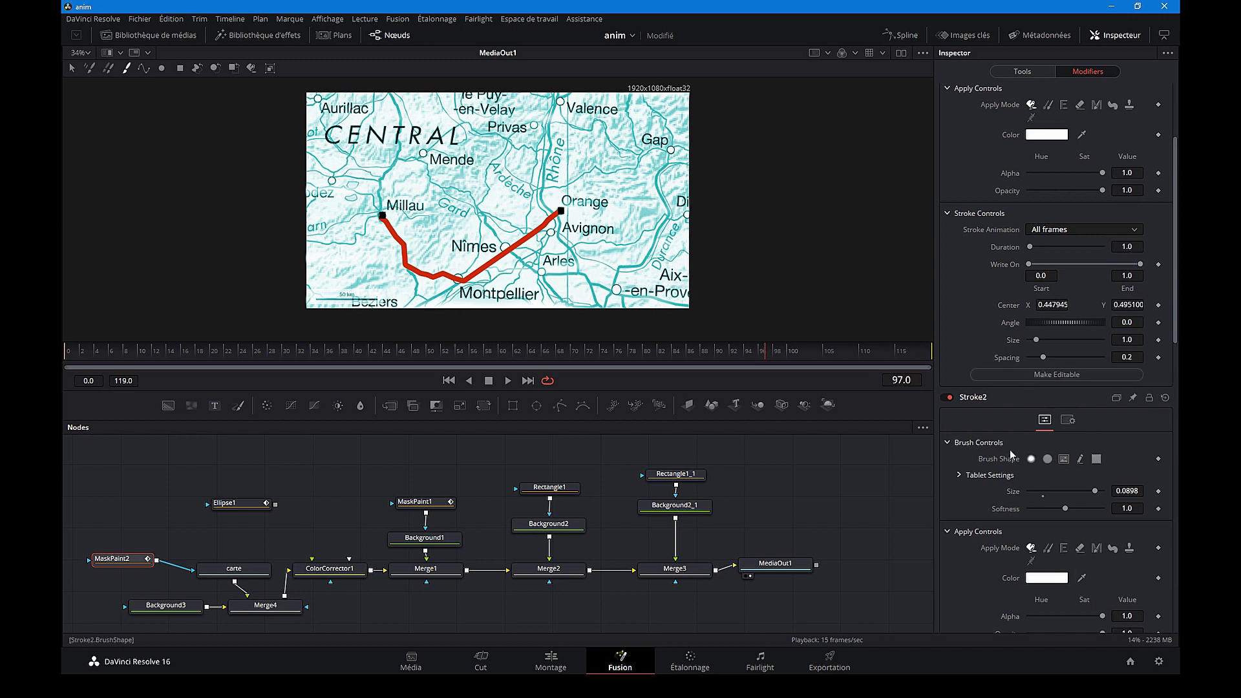
Replace MaskPaint2 with a Polygon1 mask on carte and place the first outline point.
{"action": "key", "text": "Delete"}
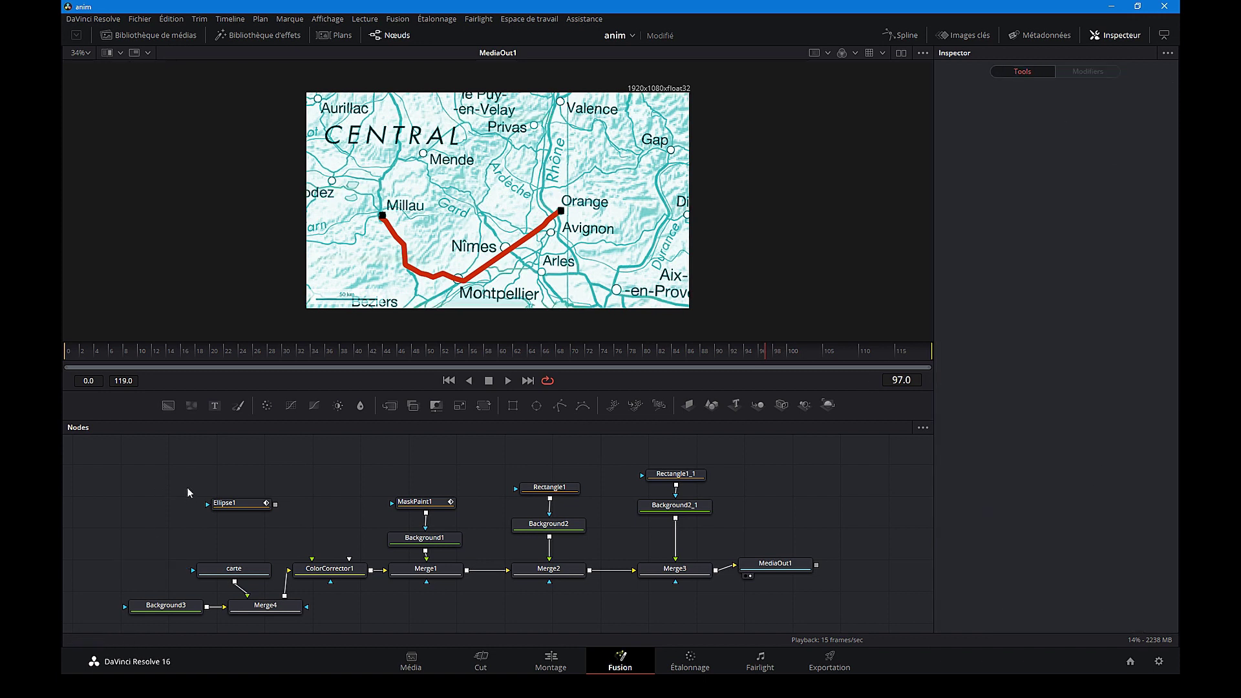
{"action": "left_click", "coordinate": [561, 406]}
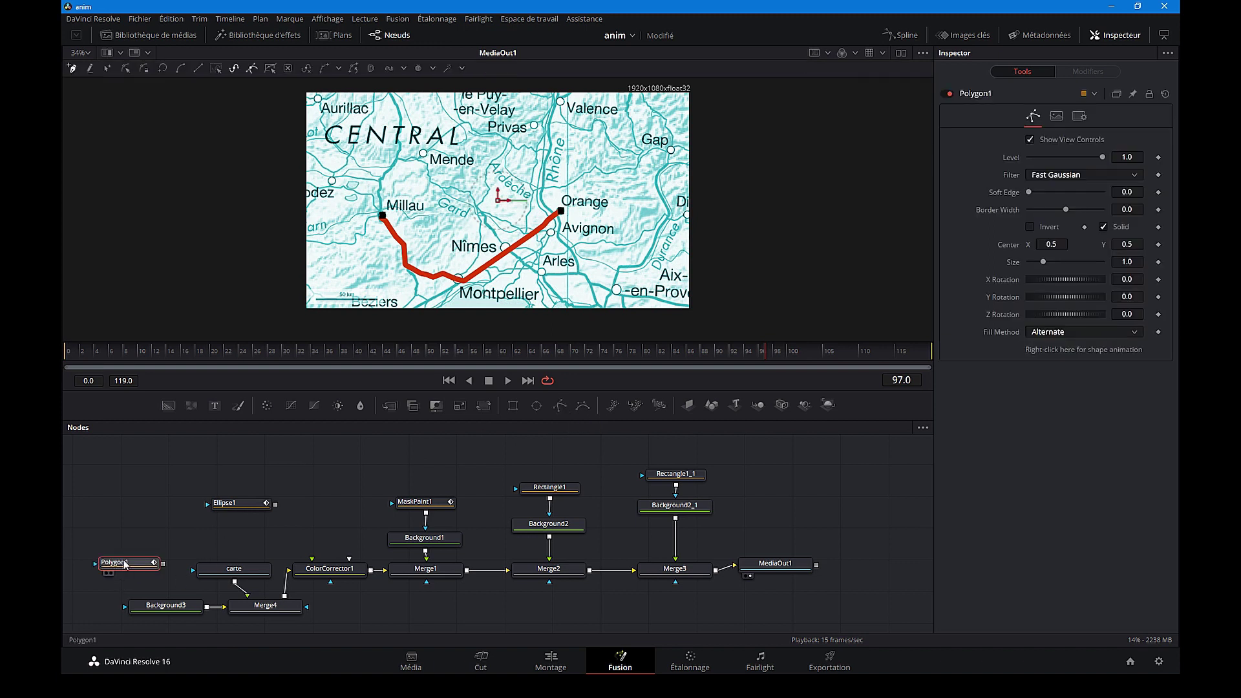
{"action": "mouse_move", "coordinate": [126, 565]}
{"action": "left_mouse_down"}
{"action": "mouse_move", "coordinate": [121, 546]}
{"action": "mouse_move", "coordinate": [227, 571]}
{"action": "left_mouse_up"}
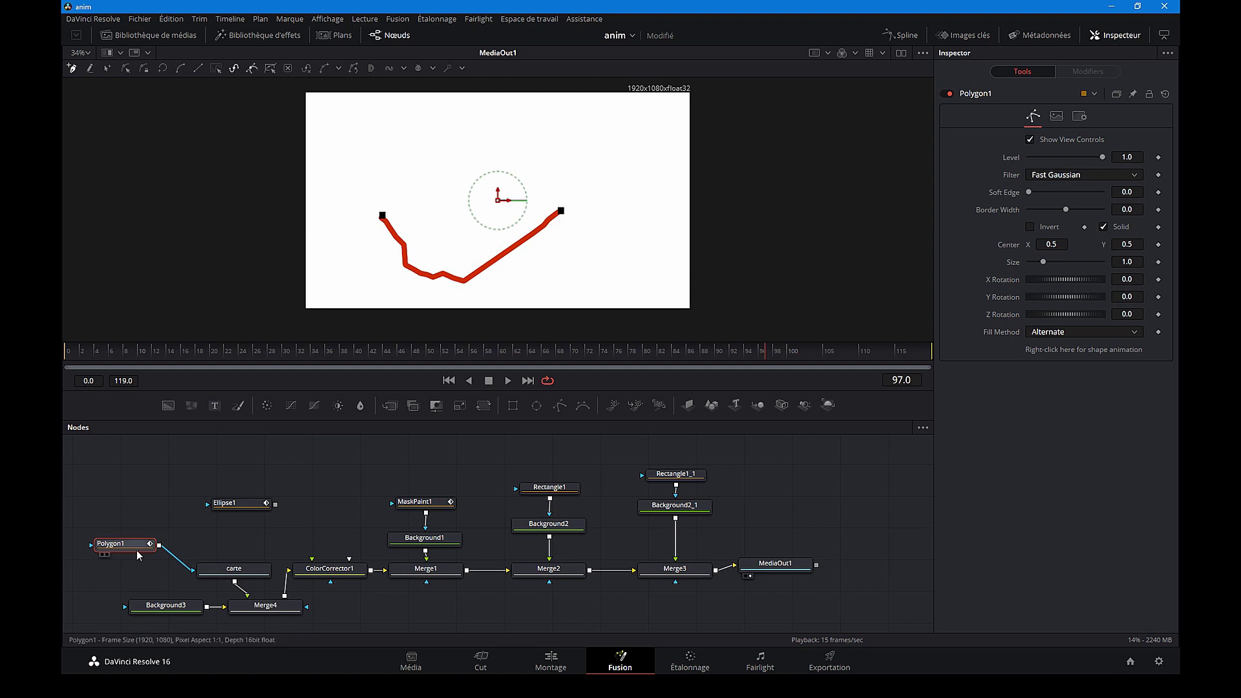
{"action": "left_click_drag", "start_coordinate": [136, 550], "coordinate": [137, 570]}
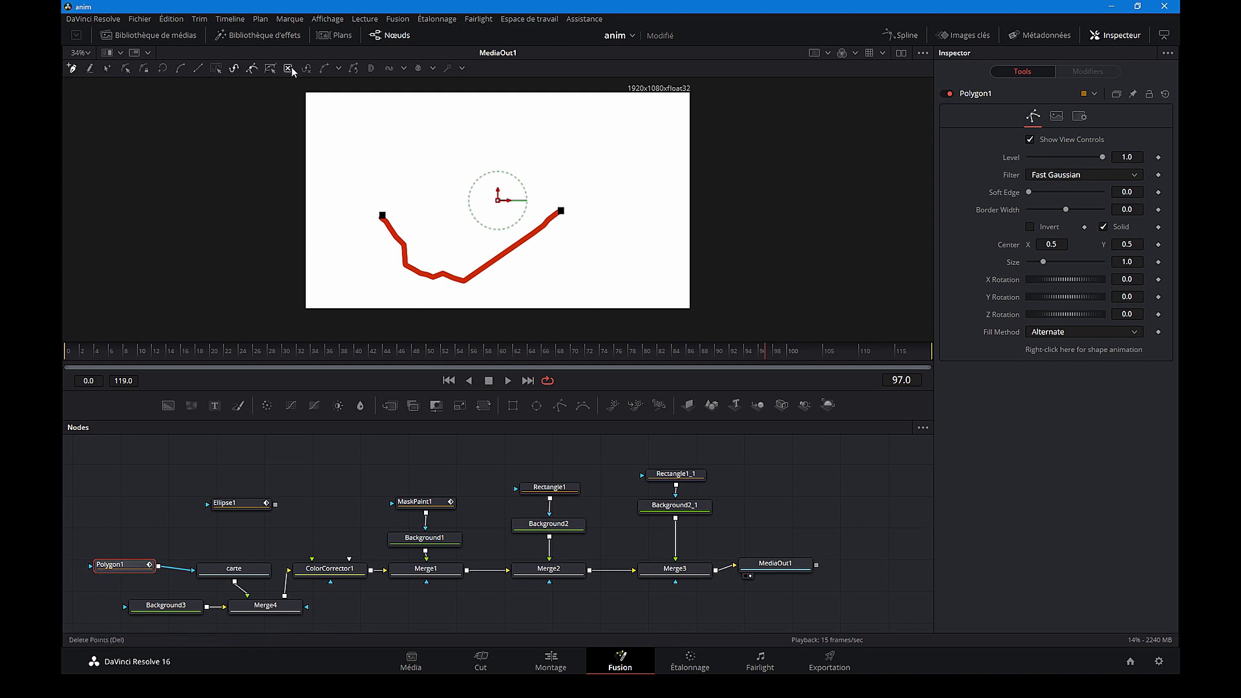
{"action": "left_click", "coordinate": [356, 179]}
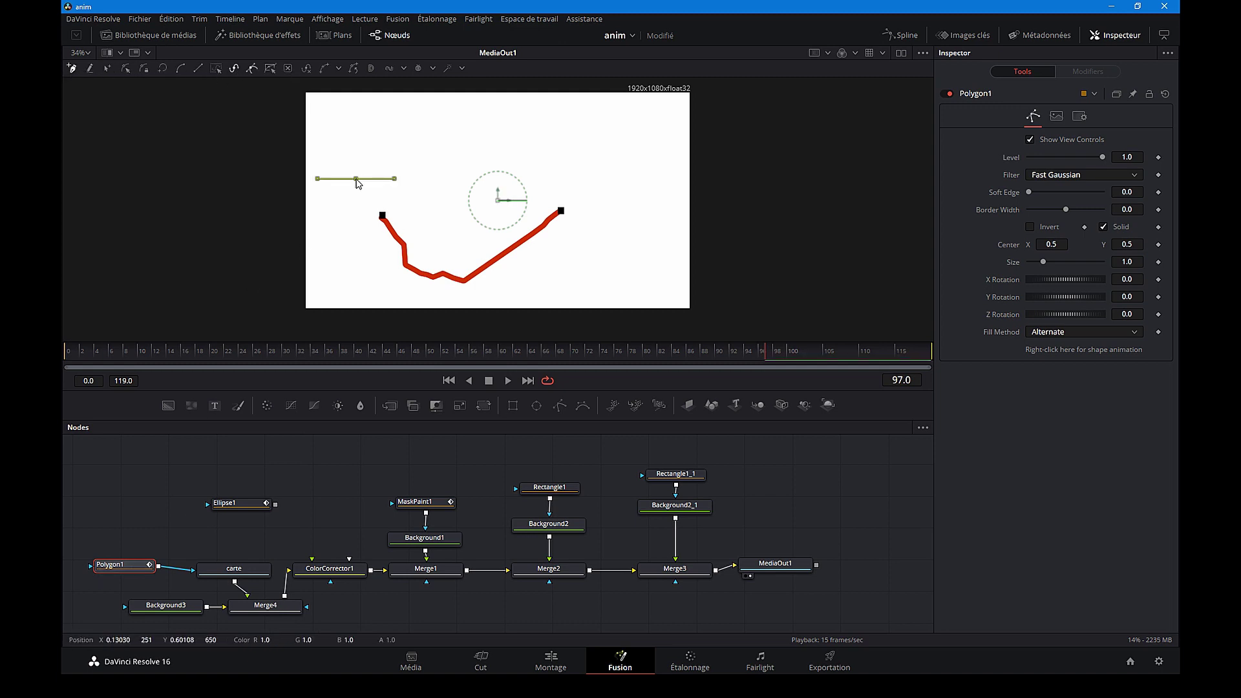
Draw the polygon outline with a curved point, widen its border slightly, and close the shape.
{"action": "mouse_move", "coordinate": [402, 199]}
{"action": "left_mouse_down"}
{"action": "mouse_move", "coordinate": [425, 210]}
{"action": "mouse_move", "coordinate": [494, 174]}
{"action": "left_mouse_up"}
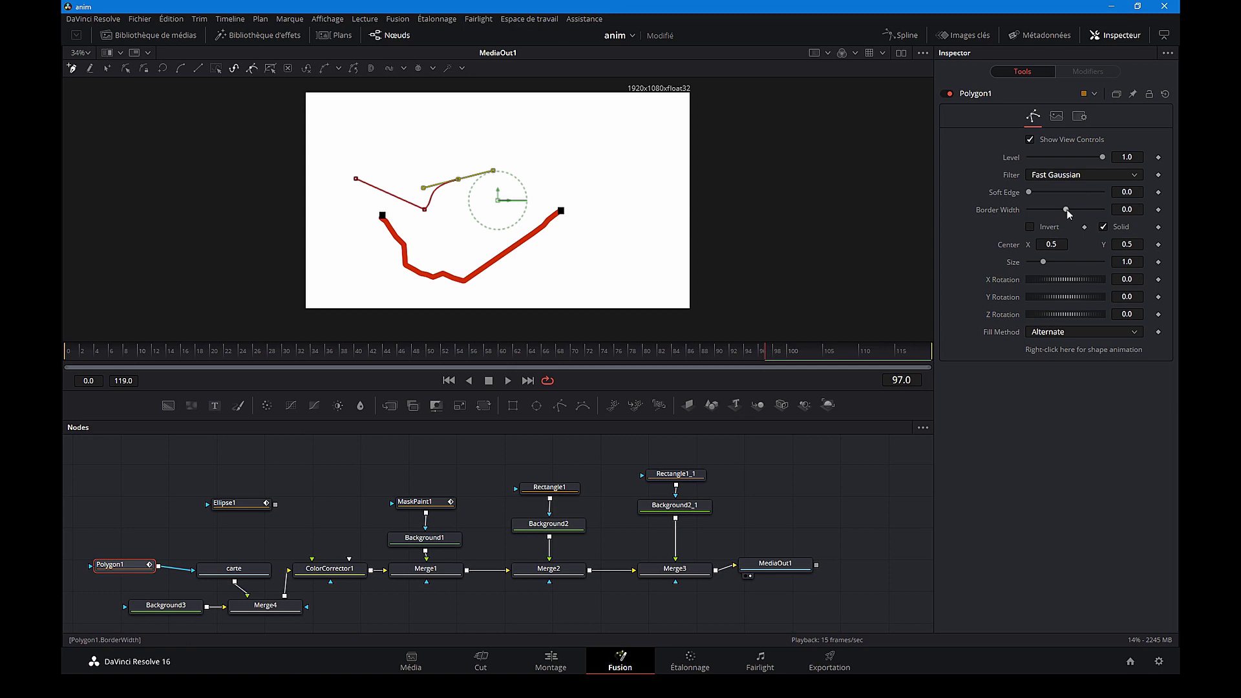
{"action": "left_click_drag", "start_coordinate": [1066, 210], "coordinate": [1071, 209]}
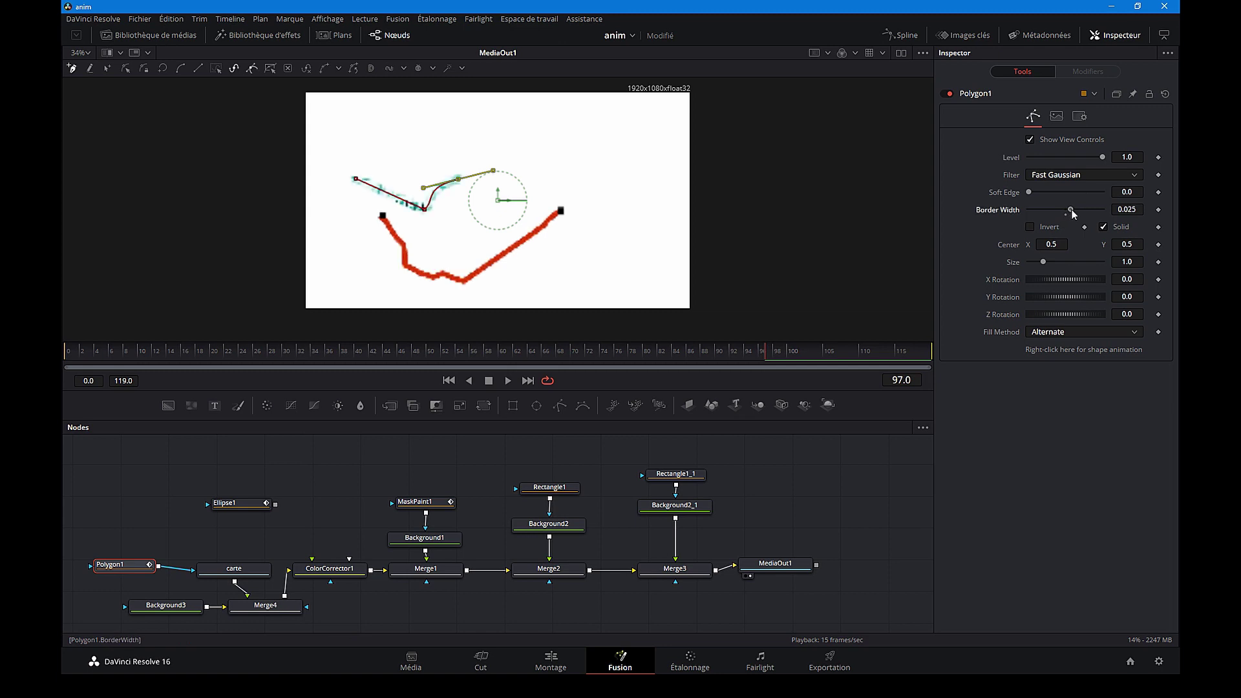
{"action": "left_click_drag", "start_coordinate": [1073, 213], "coordinate": [1075, 214]}
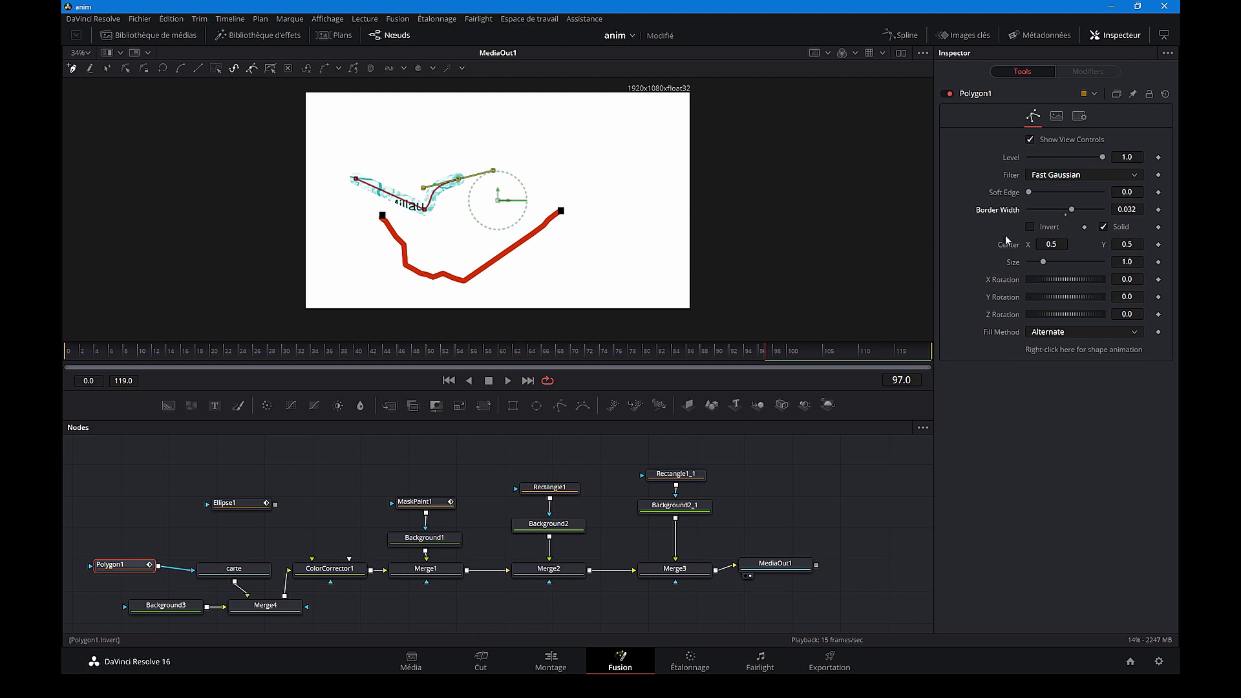
{"action": "left_click", "coordinate": [452, 154]}
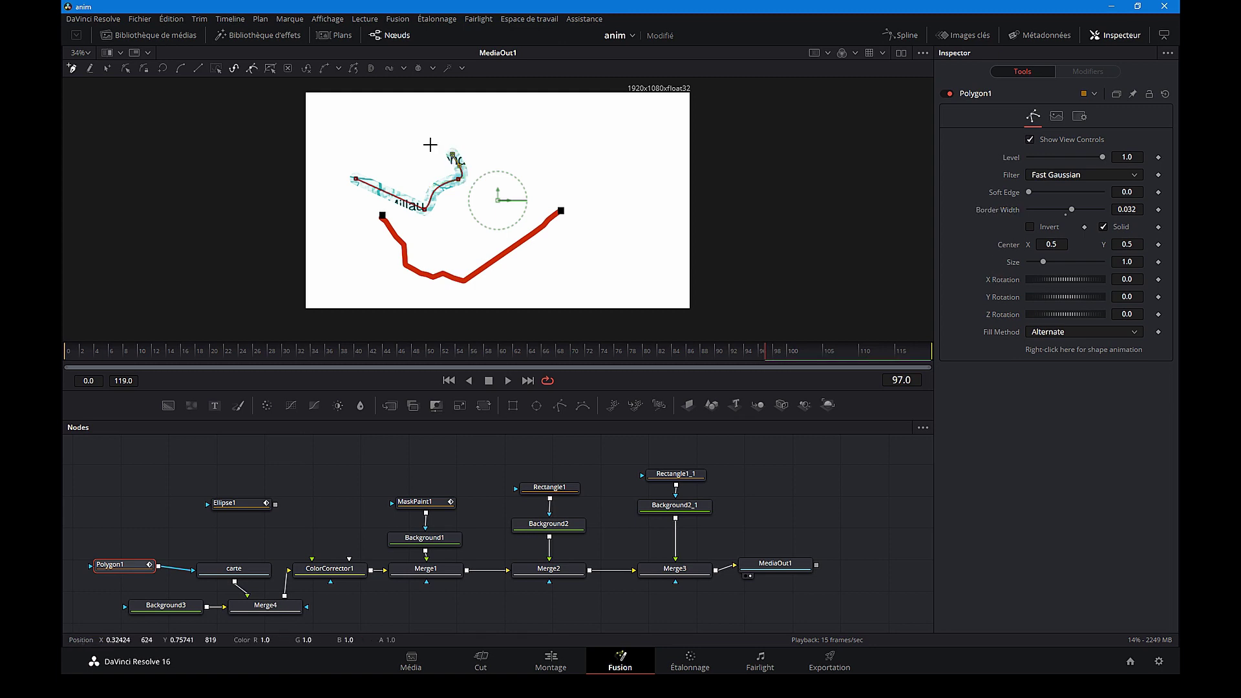
{"action": "left_click", "coordinate": [430, 141]}
{"action": "left_click", "coordinate": [397, 142]}
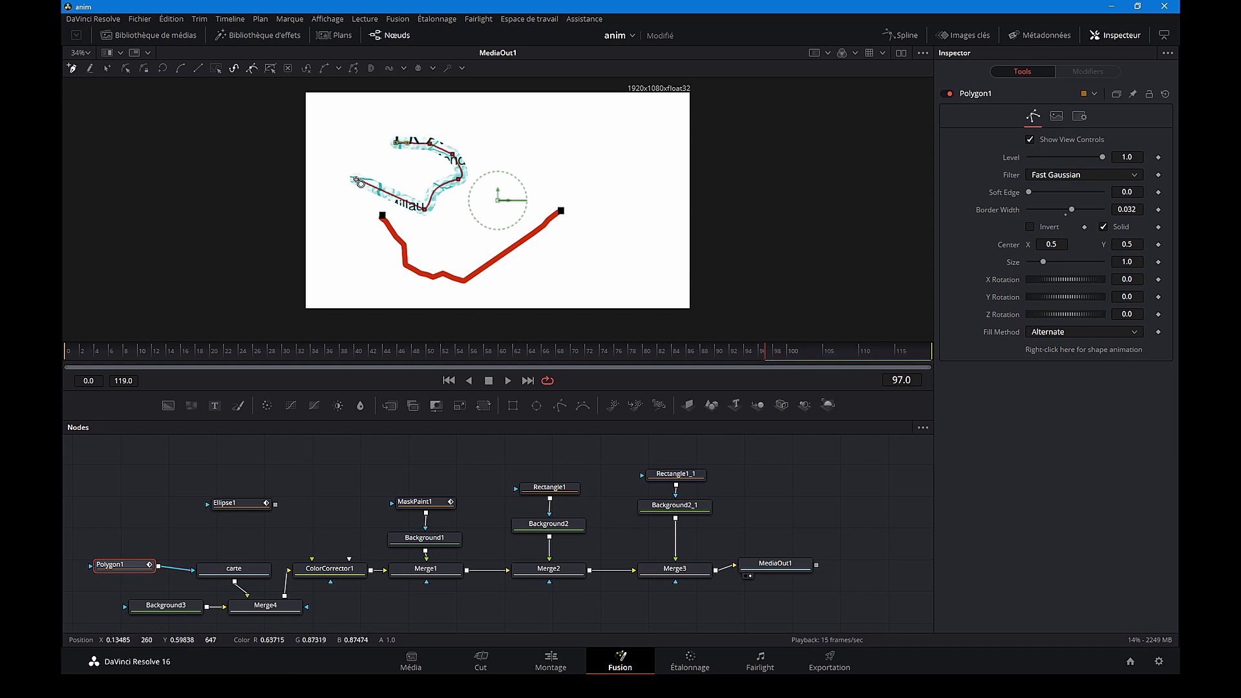
{"action": "left_click", "coordinate": [356, 177]}
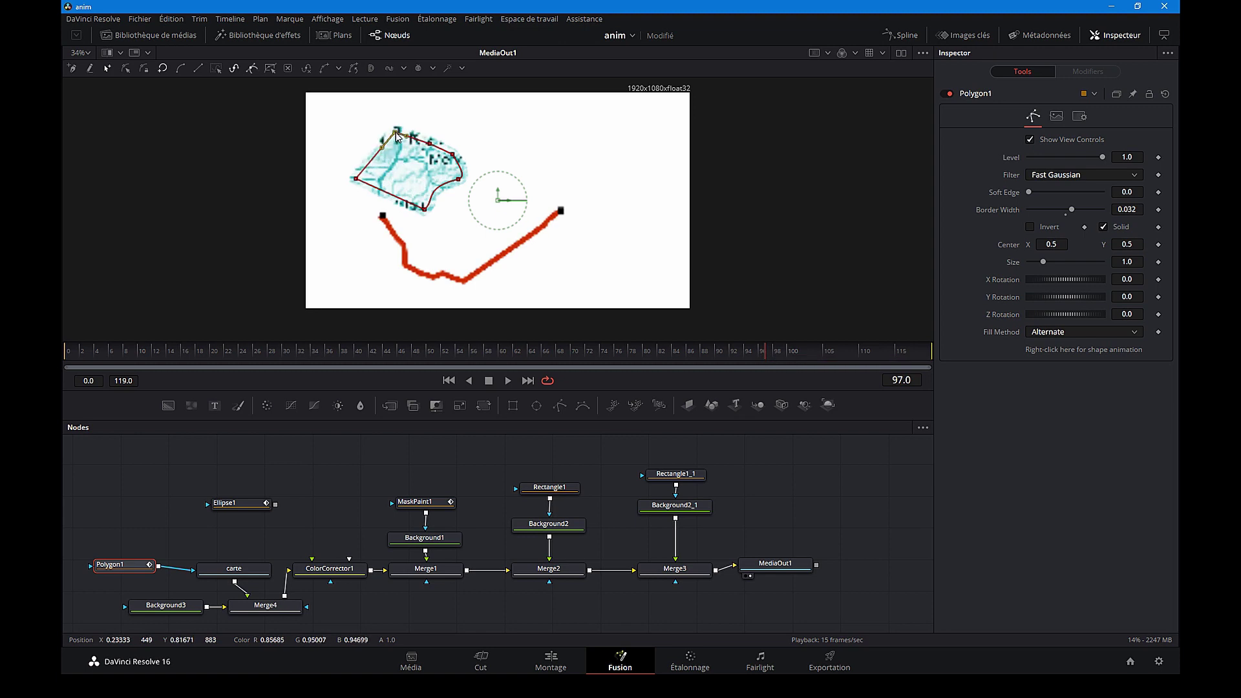
Adjust and smooth the polygon points, then replace Polygon1 with a BSpline mask node.
{"action": "left_click", "coordinate": [395, 145]}
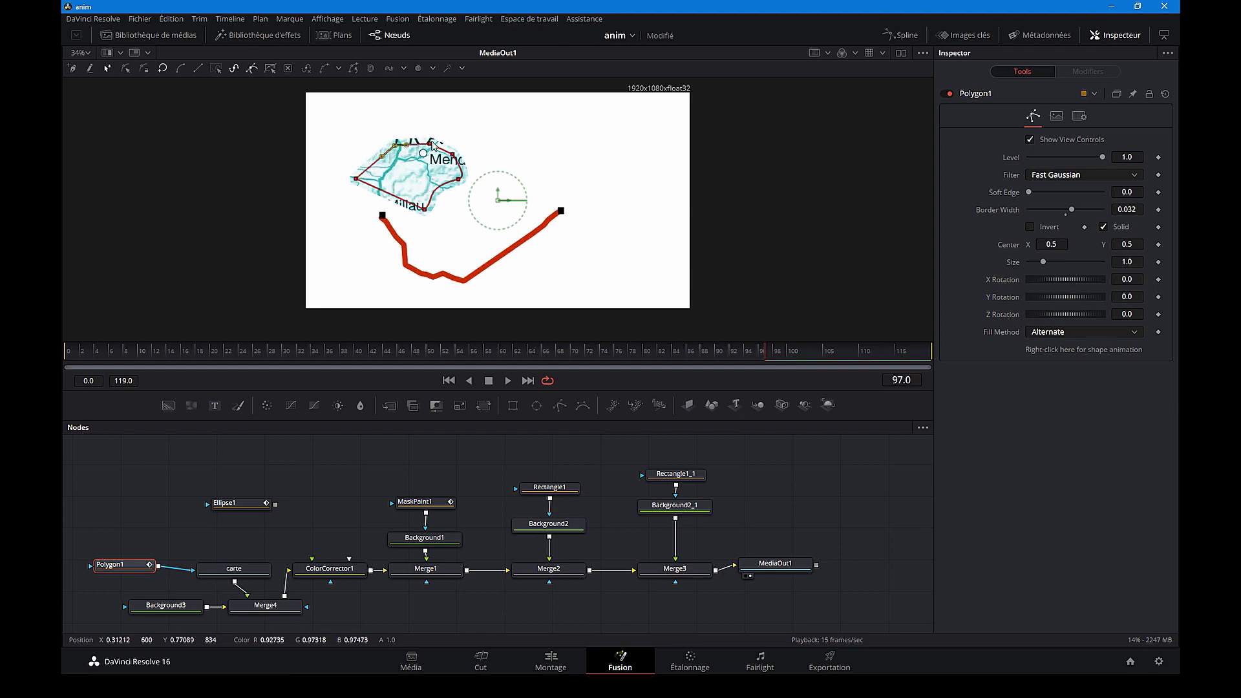
{"action": "left_click", "coordinate": [424, 142]}
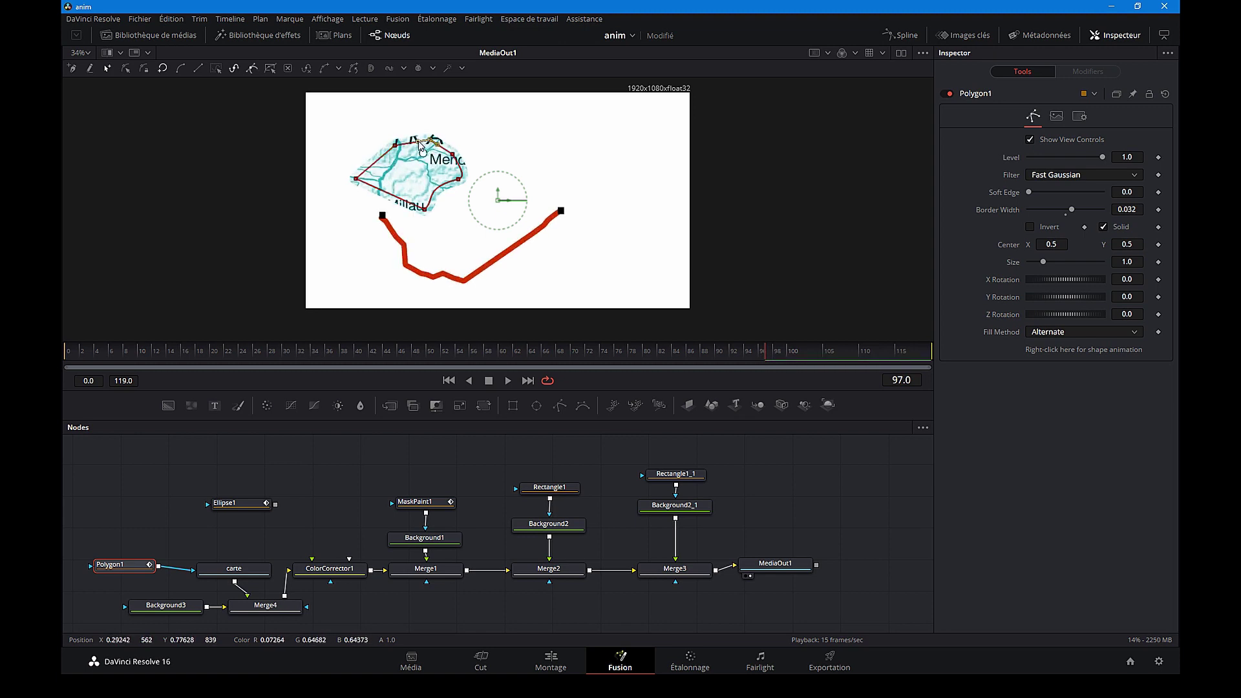
{"action": "left_click_drag", "start_coordinate": [423, 144], "coordinate": [407, 125]}
{"action": "left_click_drag", "start_coordinate": [407, 124], "coordinate": [423, 138]}
{"action": "left_click_drag", "start_coordinate": [333, 228], "coordinate": [324, 234]}
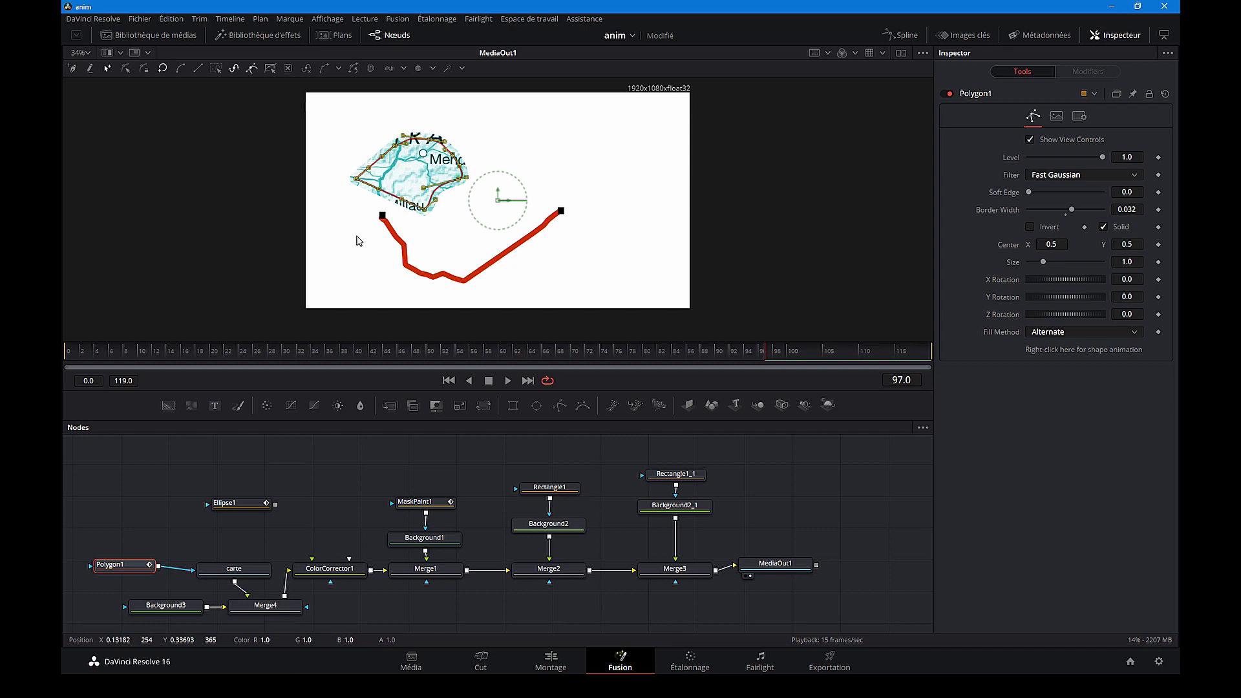
{"action": "key", "text": "shift+s"}
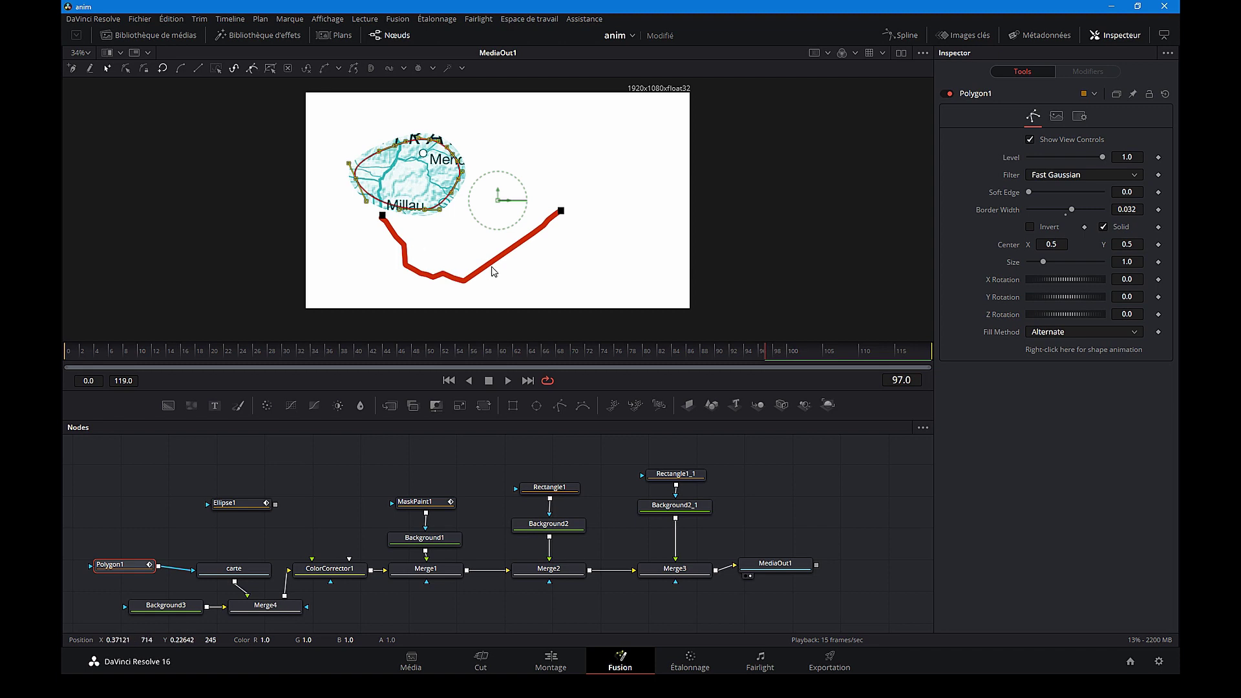
{"action": "key", "text": "Delete"}
{"action": "mouse_move", "coordinate": [584, 406]}
{"action": "left_mouse_down"}
{"action": "mouse_move", "coordinate": [128, 551]}
{"action": "mouse_move", "coordinate": [193, 571]}
{"action": "left_mouse_up"}
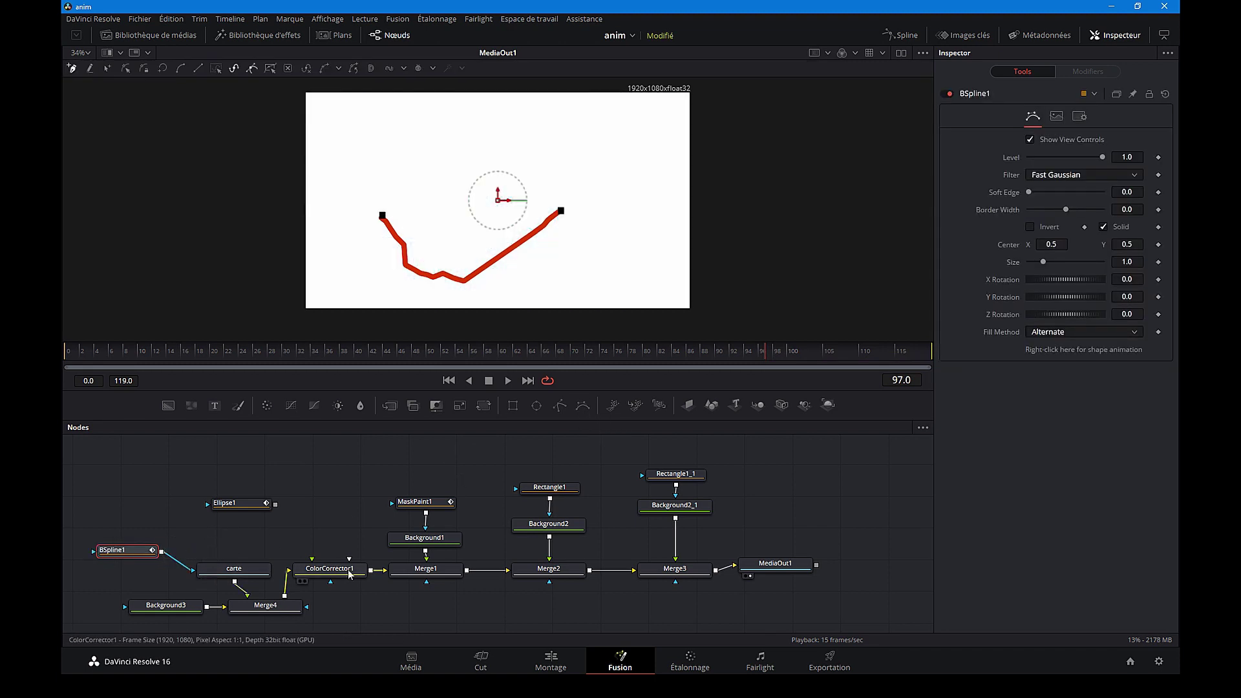
Place five points of an open B-spline curve, then drag two points to reshape it.
{"action": "left_click", "coordinate": [360, 157]}
{"action": "left_click", "coordinate": [441, 158]}
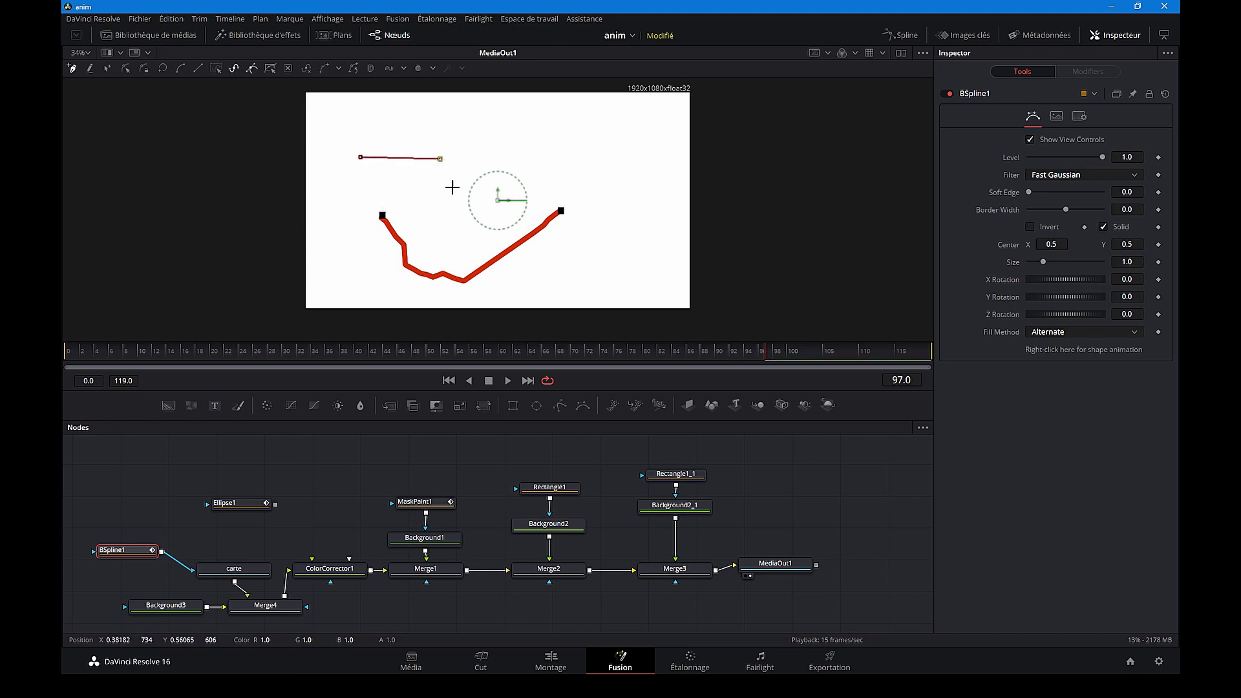
{"action": "left_click", "coordinate": [437, 208]}
{"action": "left_click", "coordinate": [406, 238]}
{"action": "left_click", "coordinate": [505, 269]}
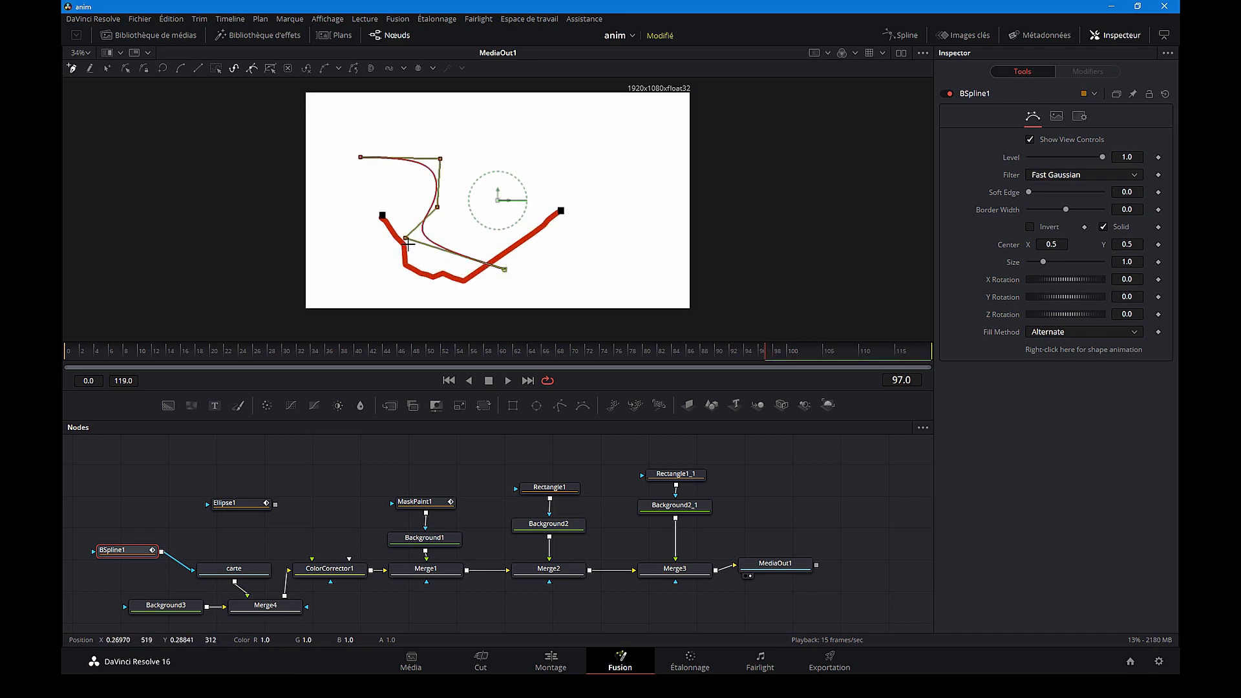
{"action": "mouse_move", "coordinate": [407, 242]}
{"action": "left_mouse_down"}
{"action": "mouse_move", "coordinate": [501, 211]}
{"action": "mouse_move", "coordinate": [456, 257]}
{"action": "mouse_move", "coordinate": [421, 259]}
{"action": "left_mouse_up"}
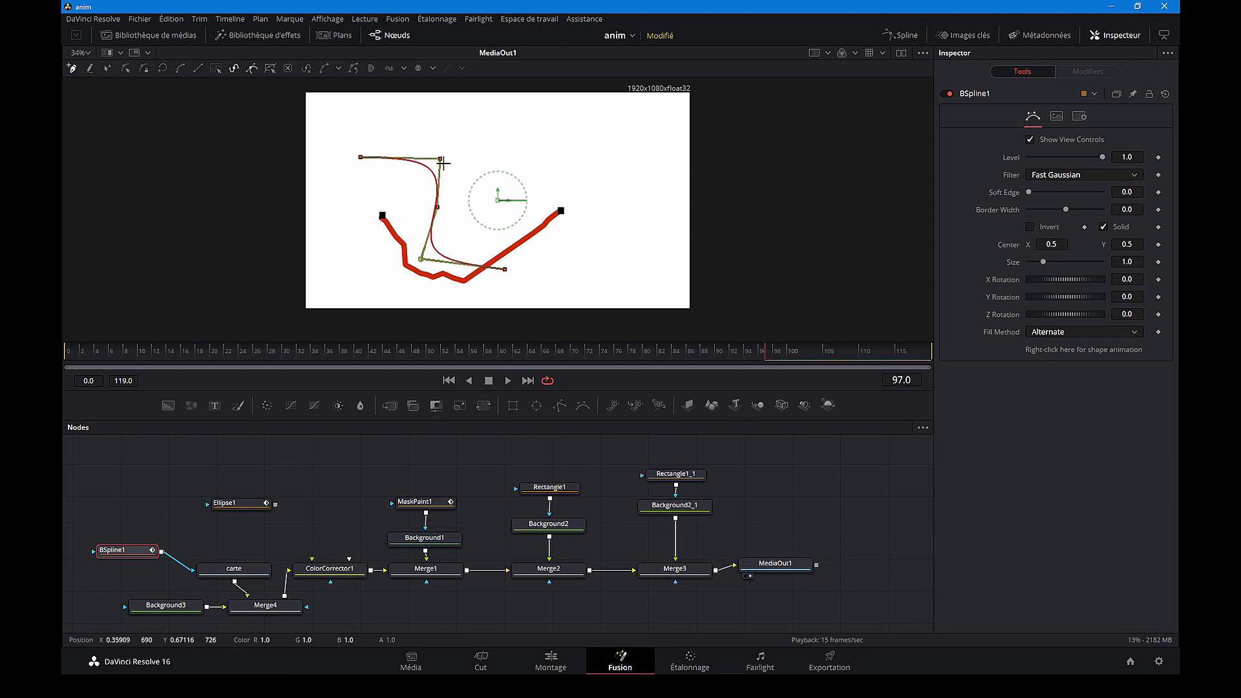
{"action": "left_click_drag", "start_coordinate": [442, 161], "coordinate": [451, 153]}
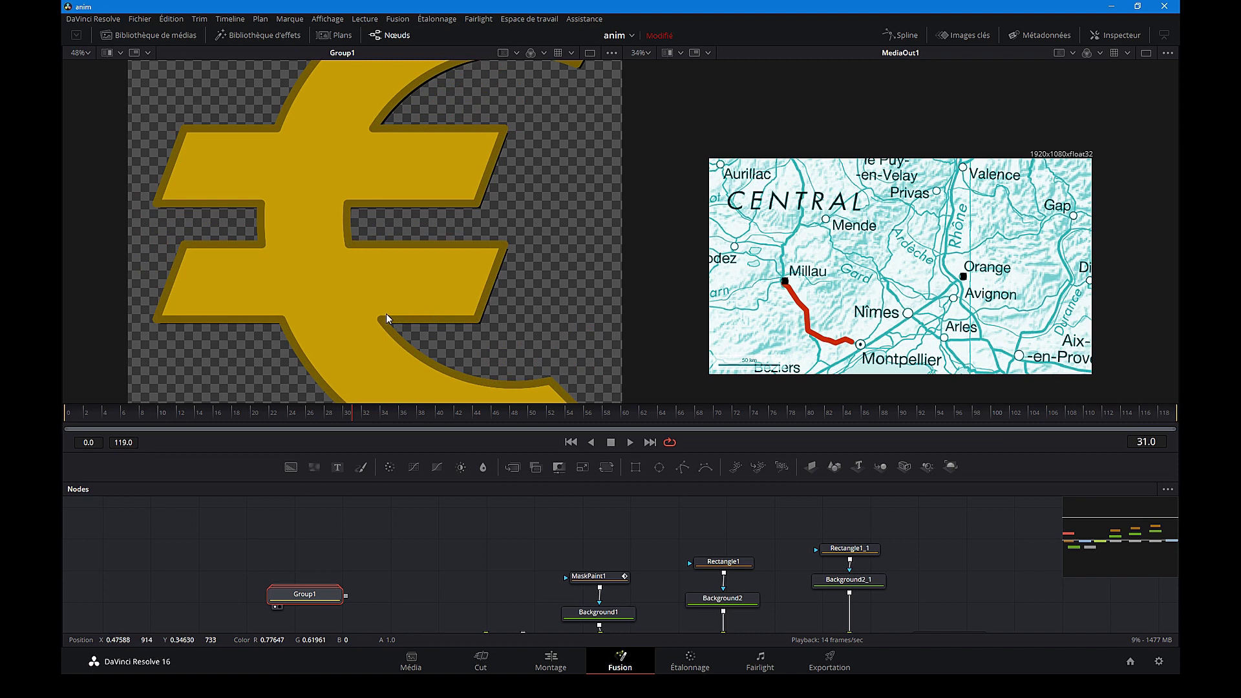
{"action": "scroll", "coordinate": [386, 313], "scroll_direction": "down", "scroll_amount": 1}
{"action": "scroll", "coordinate": [386, 312], "scroll_direction": "down", "scroll_amount": 1}
{"action": "scroll", "coordinate": [386, 312], "scroll_direction": "up", "scroll_amount": 1}
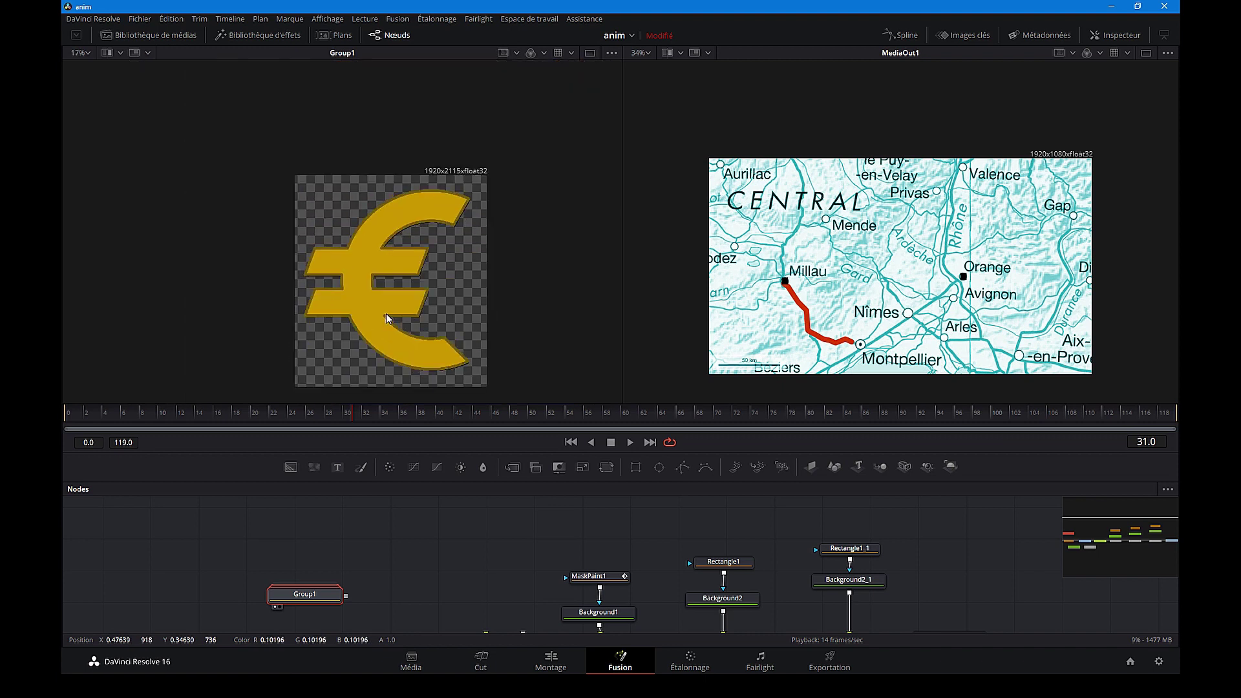
{"action": "scroll", "coordinate": [386, 313], "scroll_direction": "up", "scroll_amount": 2}
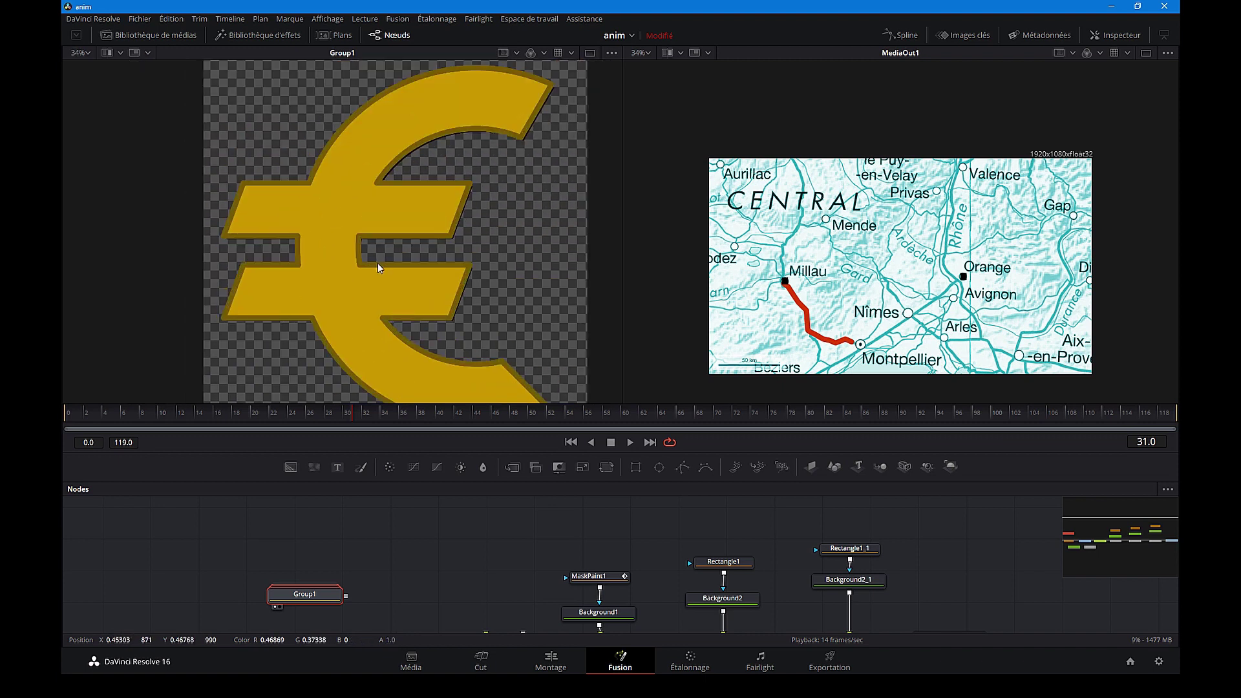
{"action": "scroll", "coordinate": [376, 294], "scroll_direction": "up", "scroll_amount": 2}
{"action": "scroll", "coordinate": [377, 298], "scroll_direction": "up", "scroll_amount": 2}
{"action": "scroll", "coordinate": [378, 299], "scroll_direction": "down", "scroll_amount": 2}
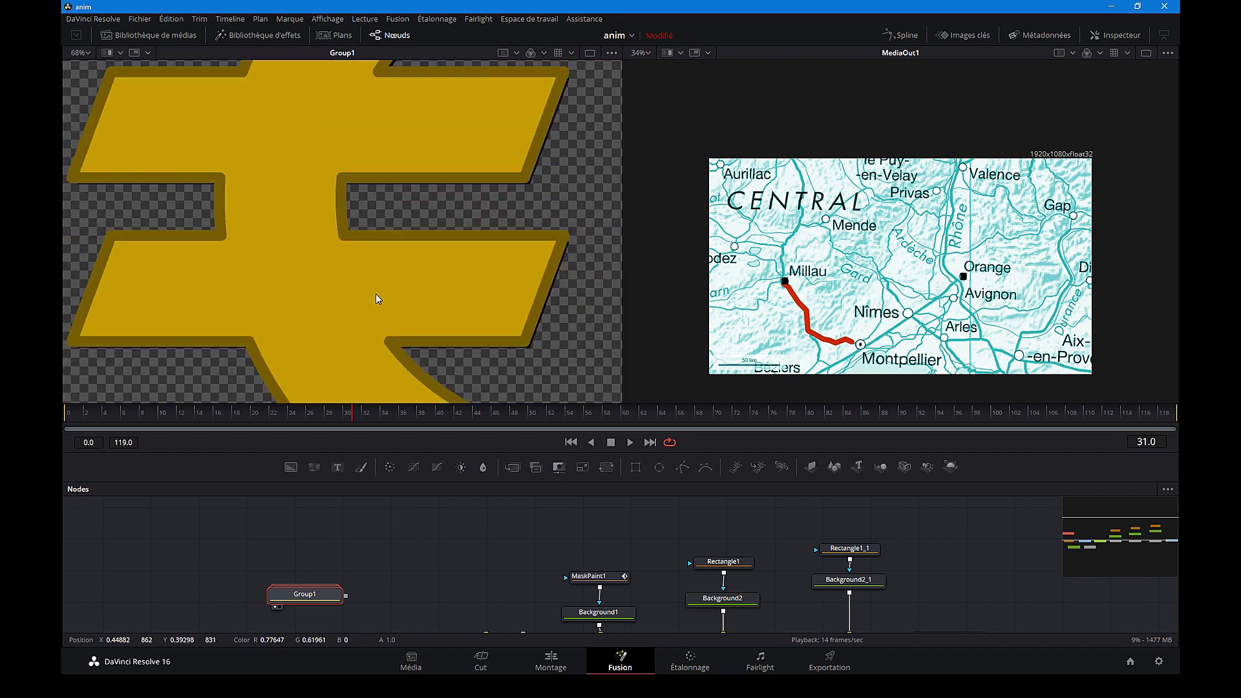
{"action": "scroll", "coordinate": [378, 299], "scroll_direction": "down", "scroll_amount": 2}
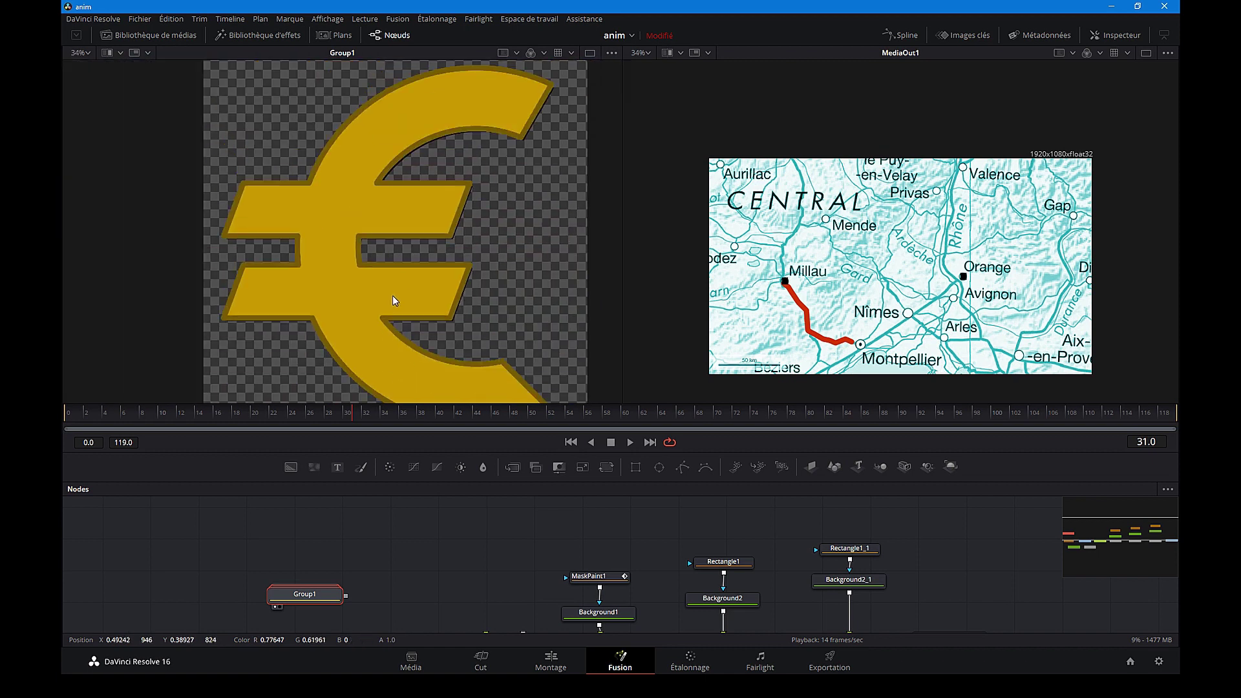
{"action": "scroll", "coordinate": [393, 296], "scroll_direction": "up", "scroll_amount": 1}
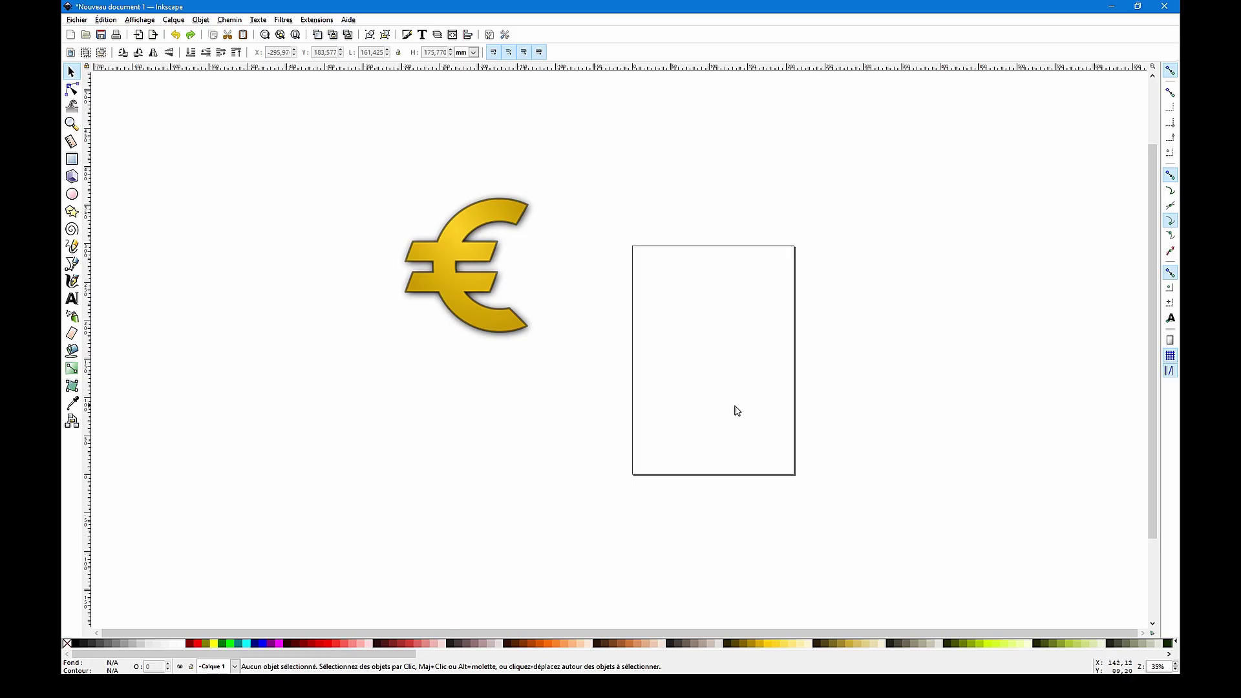
Move the euro group up-left, then shift it slightly back right and down, and deselect.
{"action": "left_click_drag", "start_coordinate": [578, 153], "coordinate": [391, 414]}
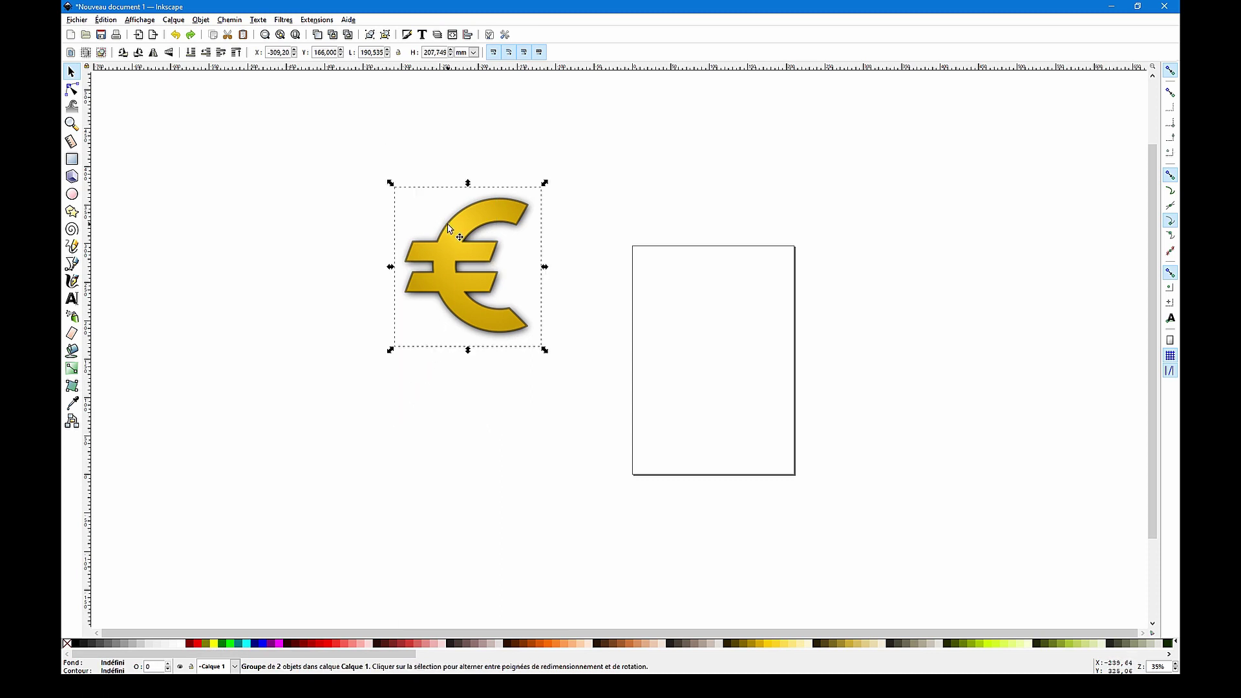
{"action": "mouse_move", "coordinate": [450, 227]}
{"action": "left_mouse_down"}
{"action": "mouse_move", "coordinate": [345, 173]}
{"action": "mouse_move", "coordinate": [329, 201]}
{"action": "left_mouse_up"}
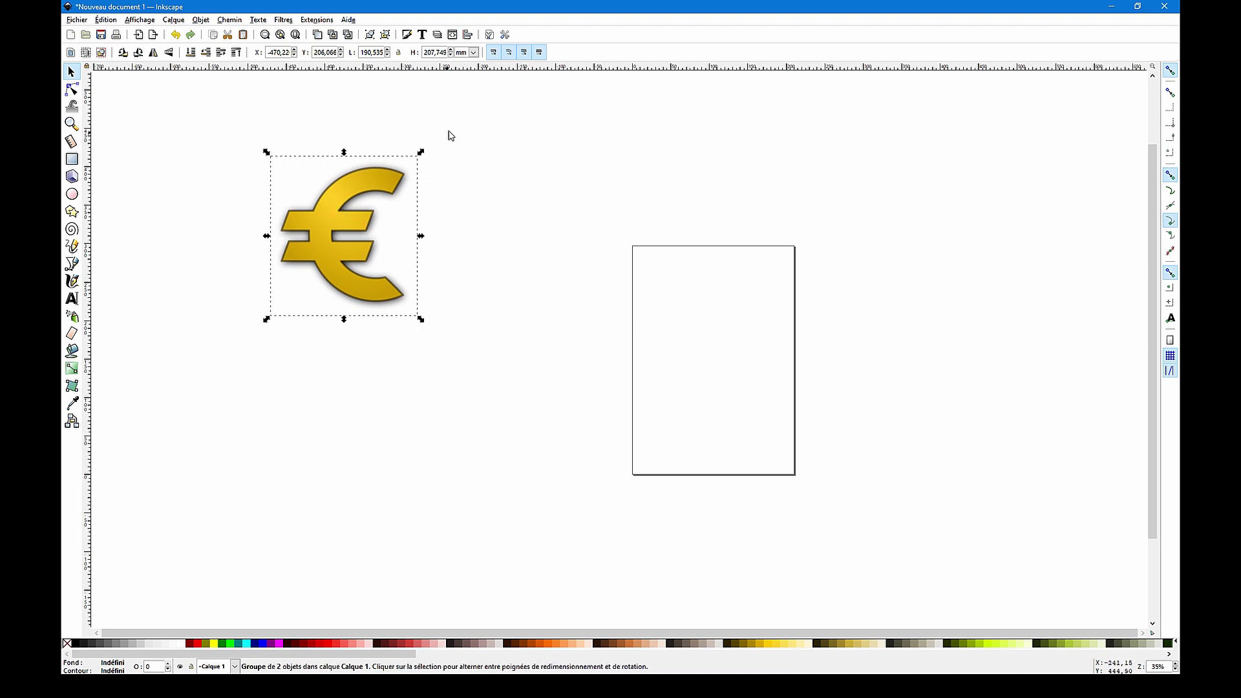
{"action": "left_click_drag", "start_coordinate": [451, 135], "coordinate": [251, 368]}
{"action": "left_click_drag", "start_coordinate": [322, 234], "coordinate": [385, 260]}
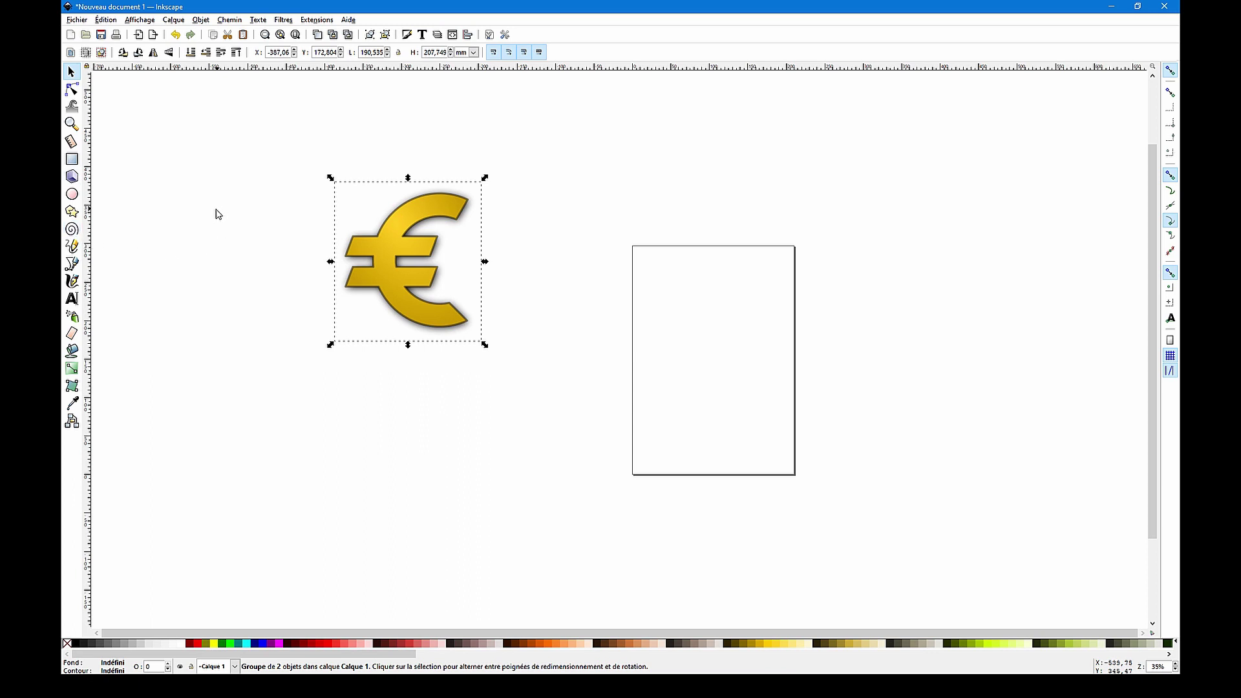
{"action": "mouse_move", "coordinate": [216, 208]}
{"action": "left_mouse_down"}
{"action": "mouse_move", "coordinate": [398, 443]}
{"action": "mouse_move", "coordinate": [488, 532]}
{"action": "left_mouse_up"}
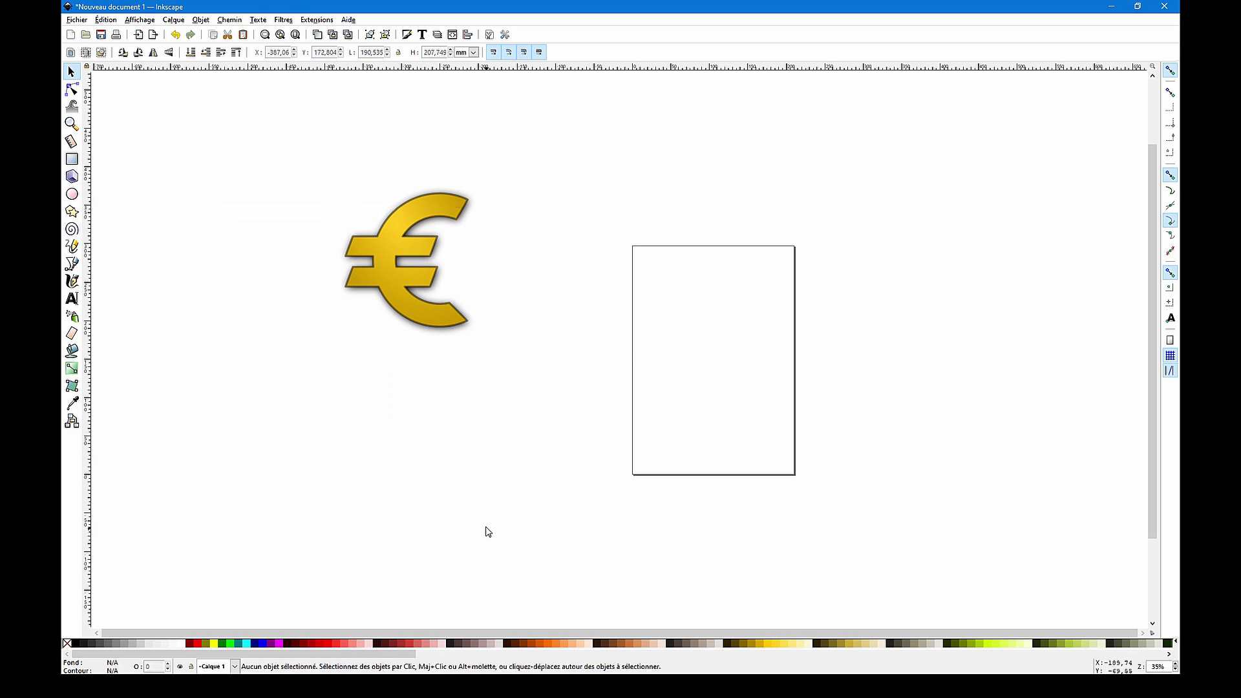
Draw two spirals above the page with the Spiral tool.
{"action": "left_click", "coordinate": [74, 230]}
{"action": "left_click_drag", "start_coordinate": [572, 132], "coordinate": [783, 294]}
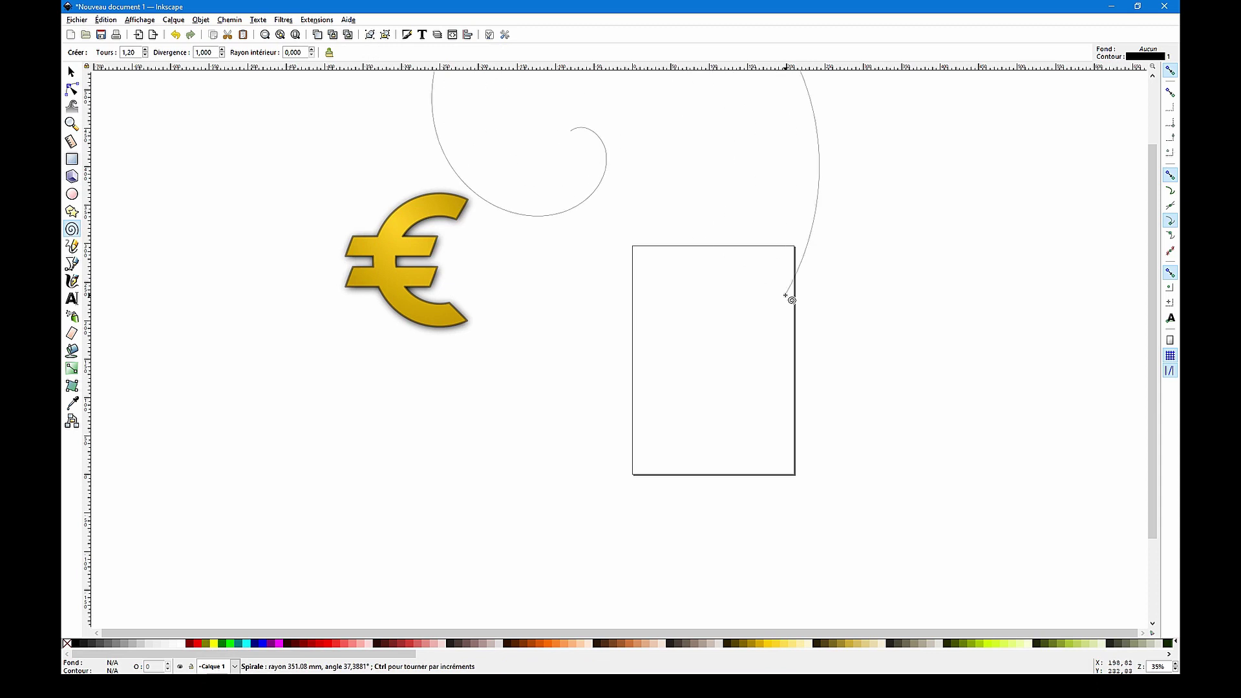
{"action": "left_click", "coordinate": [167, 352]}
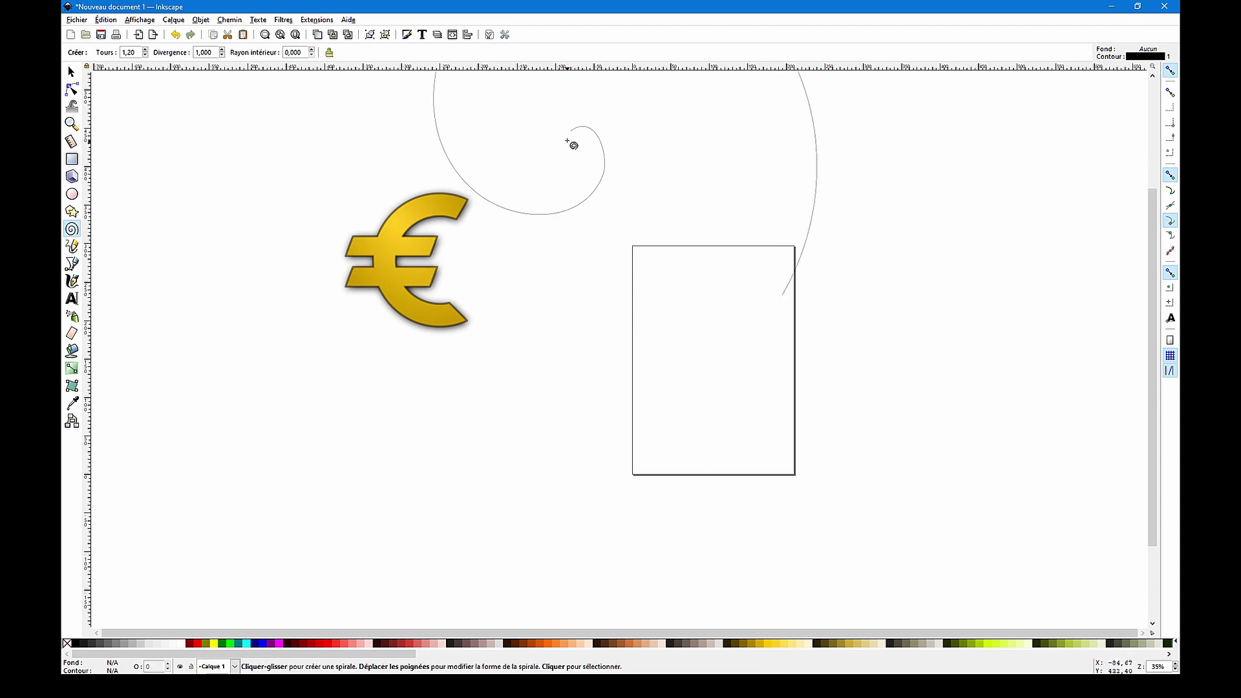
{"action": "left_click_drag", "start_coordinate": [571, 133], "coordinate": [637, 342]}
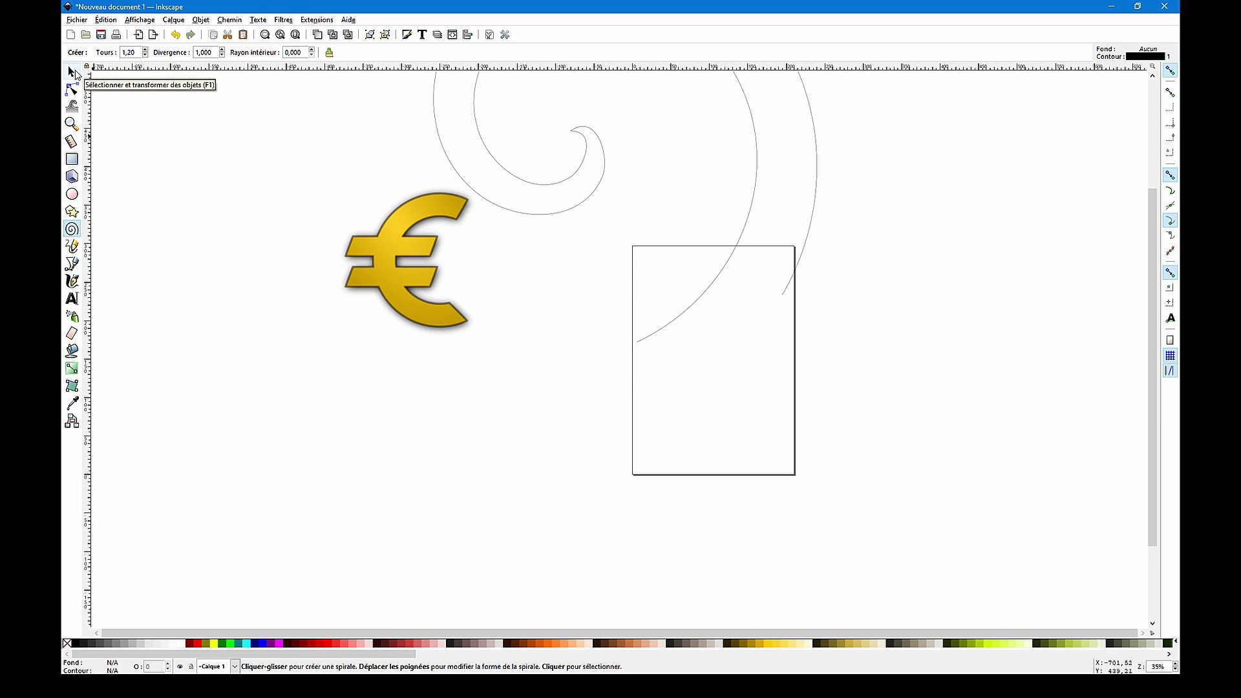
Move the euro group down-left, then nudge it slightly to the right.
{"action": "left_click", "coordinate": [74, 73]}
{"action": "left_click", "coordinate": [471, 300]}
{"action": "left_click_drag", "start_coordinate": [402, 264], "coordinate": [316, 366]}
{"action": "left_click", "coordinate": [451, 361]}
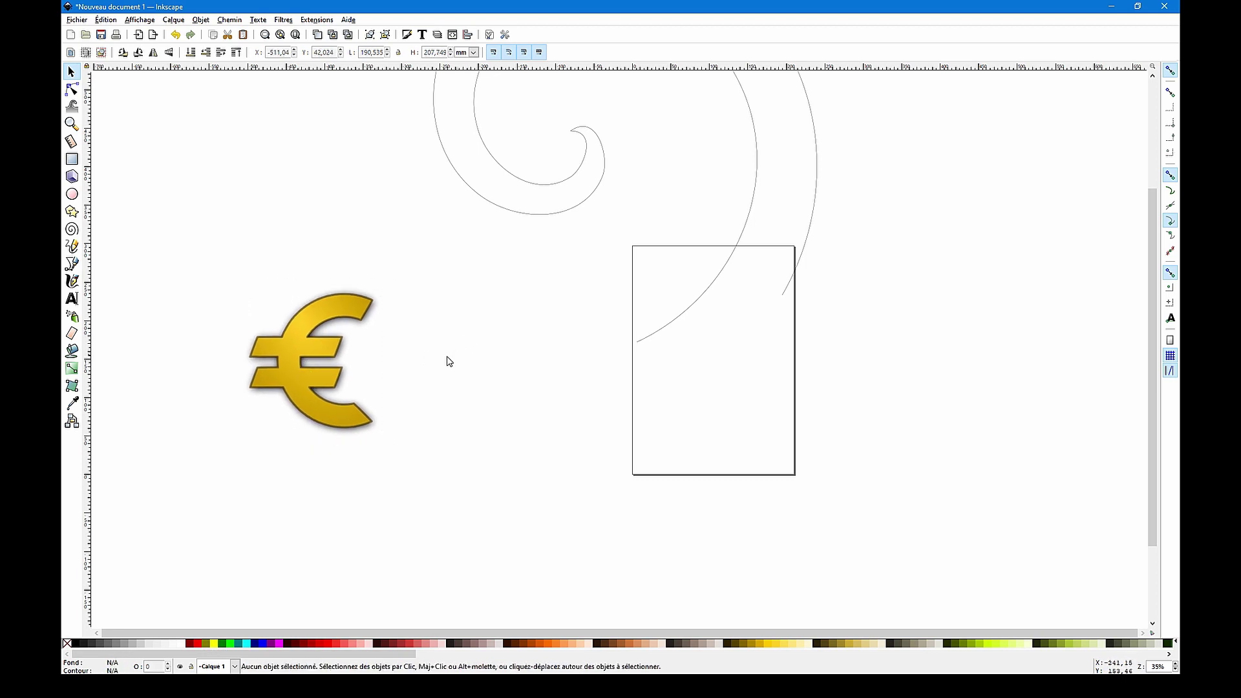
{"action": "left_click", "coordinate": [295, 371]}
{"action": "left_click_drag", "start_coordinate": [294, 371], "coordinate": [307, 369]}
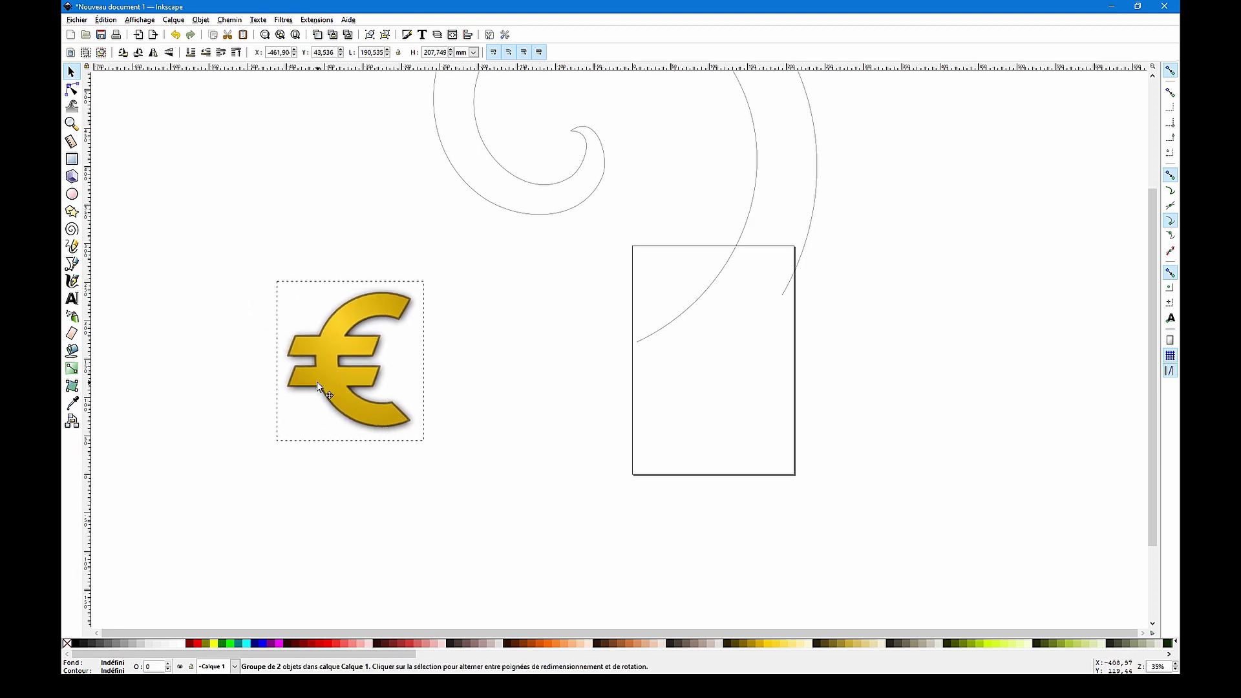
Show the euro path's editable nodes, then move the Resolve playhead to 01:00:18:00.
{"action": "left_click", "coordinate": [72, 88]}
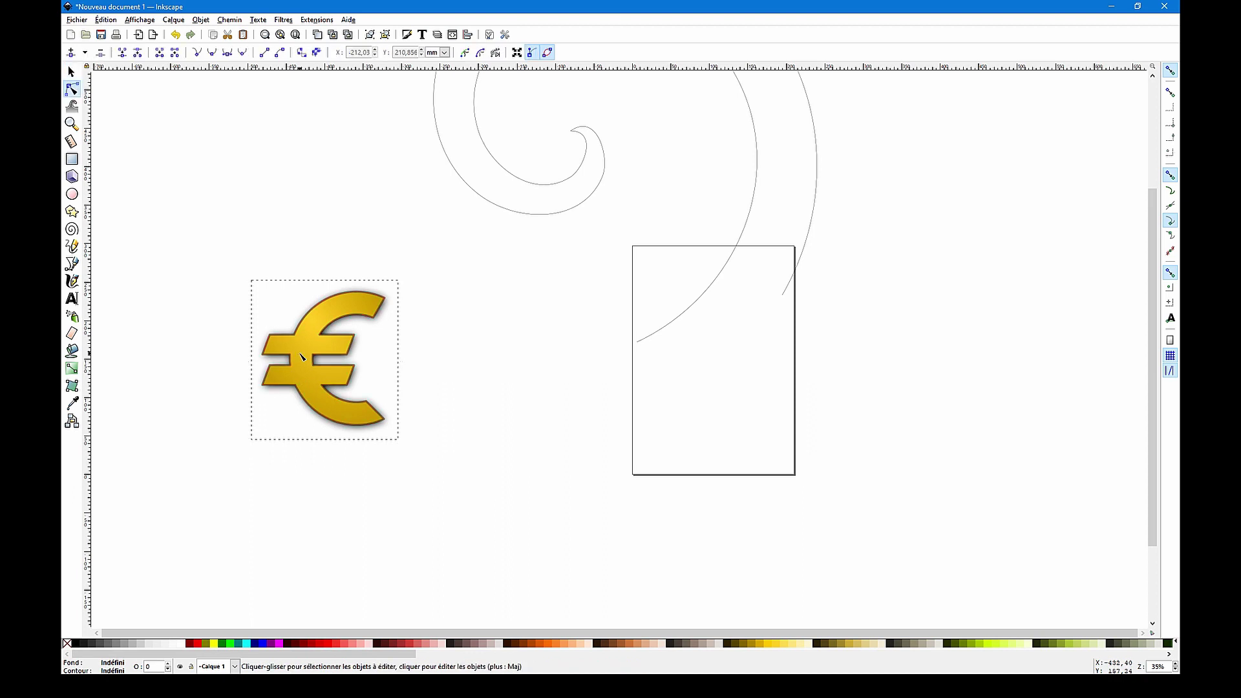
{"action": "left_click", "coordinate": [304, 373]}
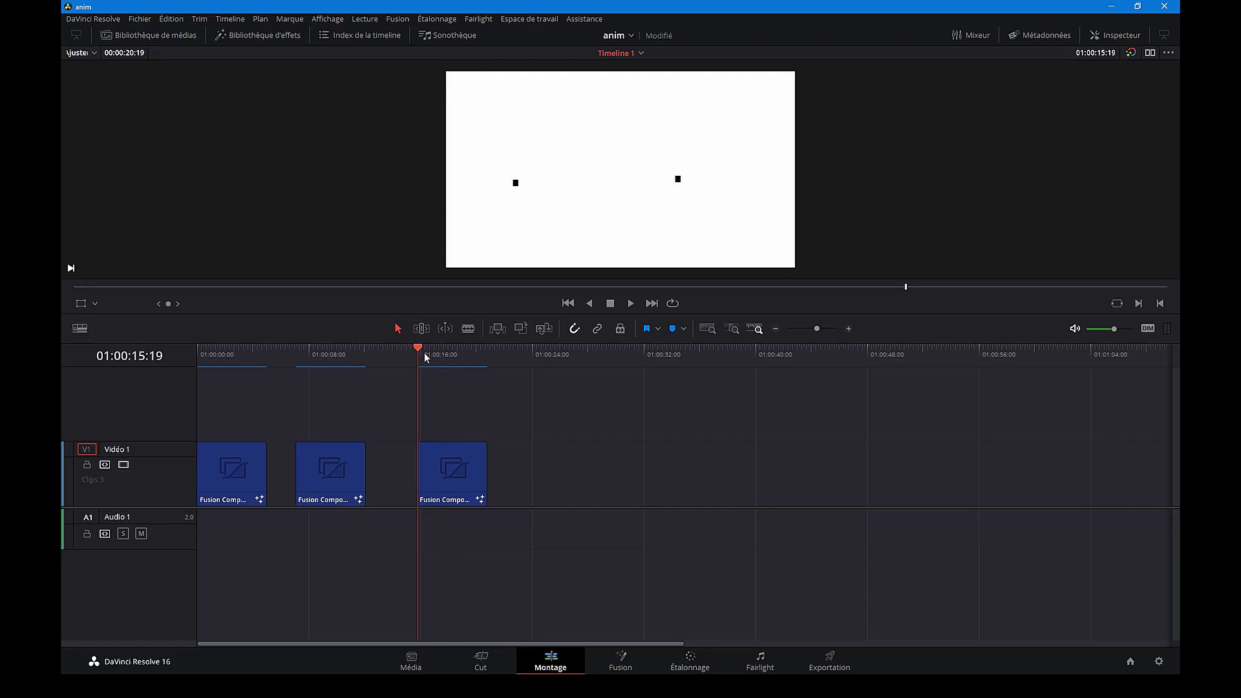
{"action": "left_click_drag", "start_coordinate": [425, 352], "coordinate": [448, 363]}
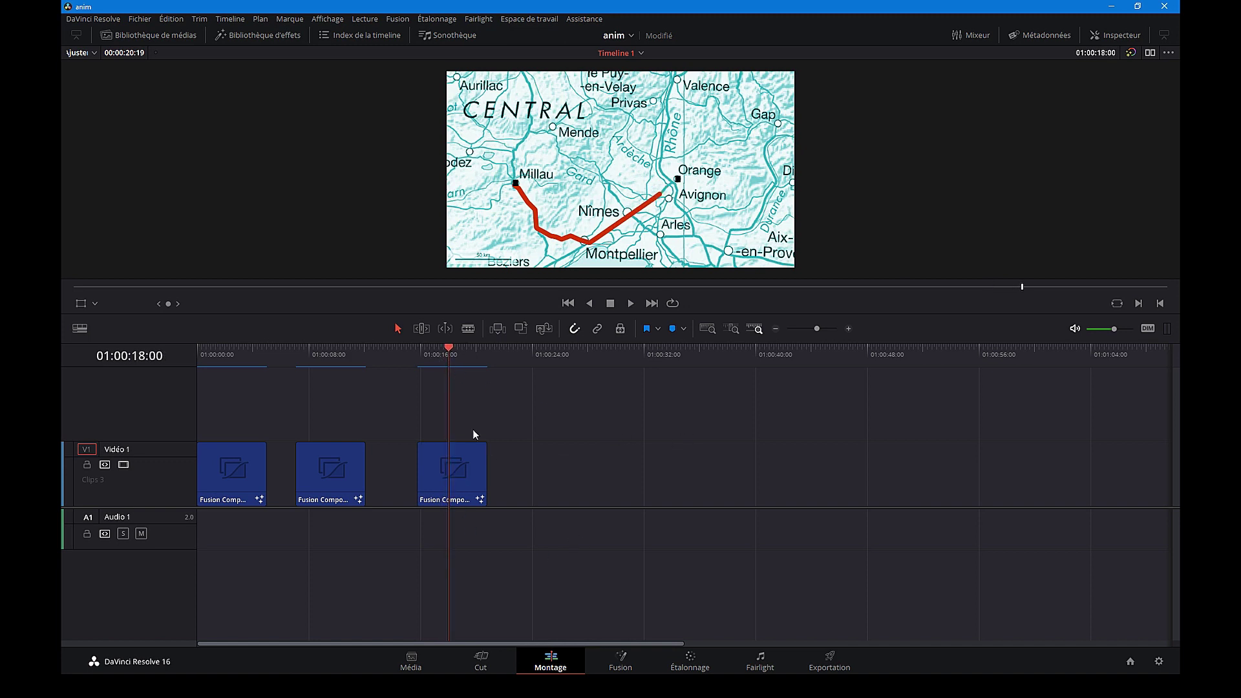
On the Fusion page, import ernes_Euro.svg through Fusion > Import > SVG.
{"action": "left_click", "coordinate": [621, 662]}
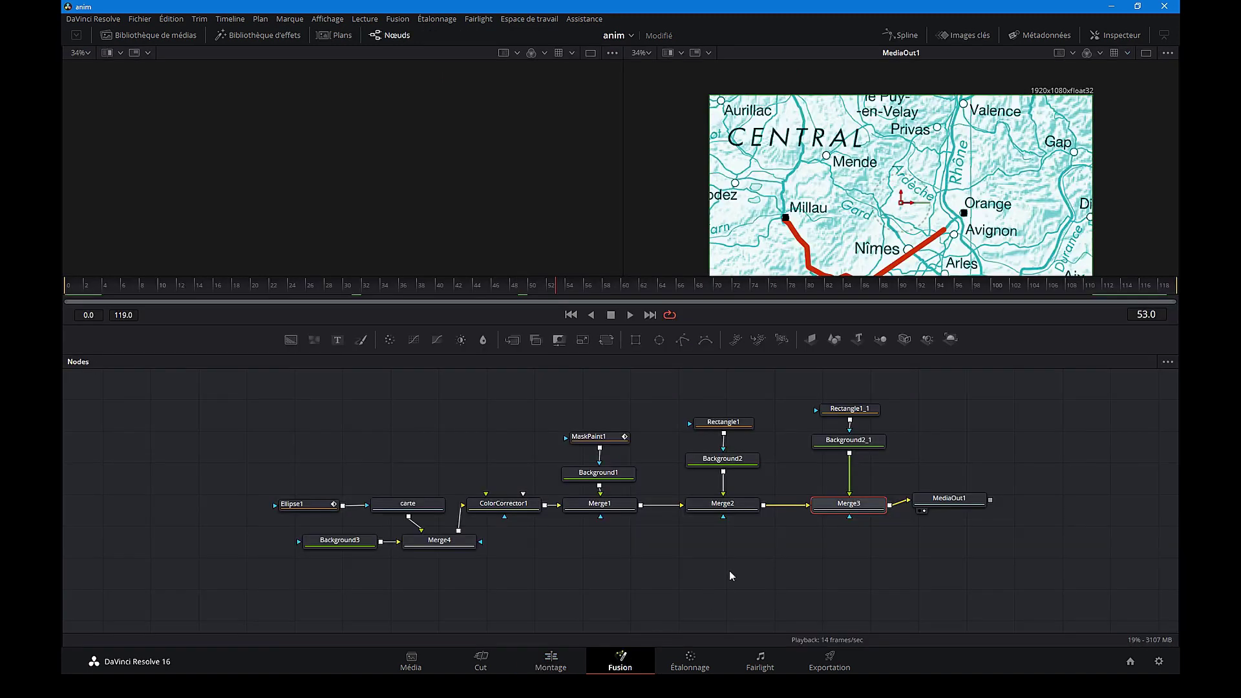
{"action": "left_click", "coordinate": [451, 415]}
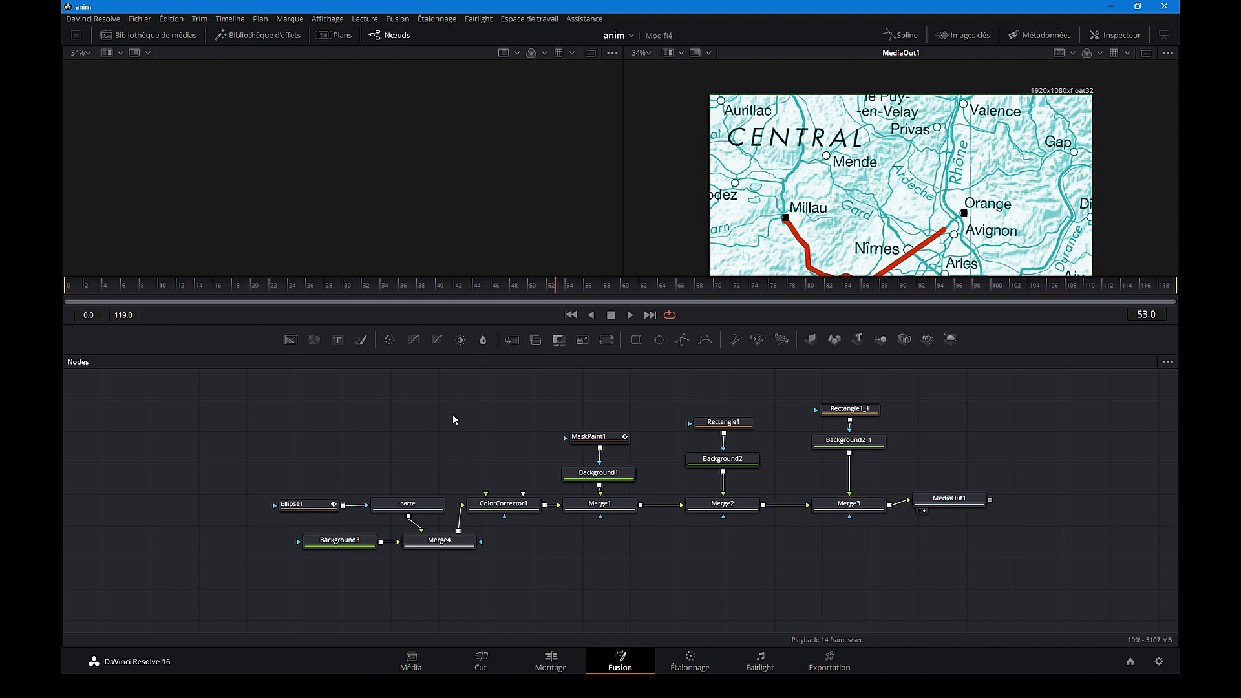
{"action": "left_click", "coordinate": [398, 19]}
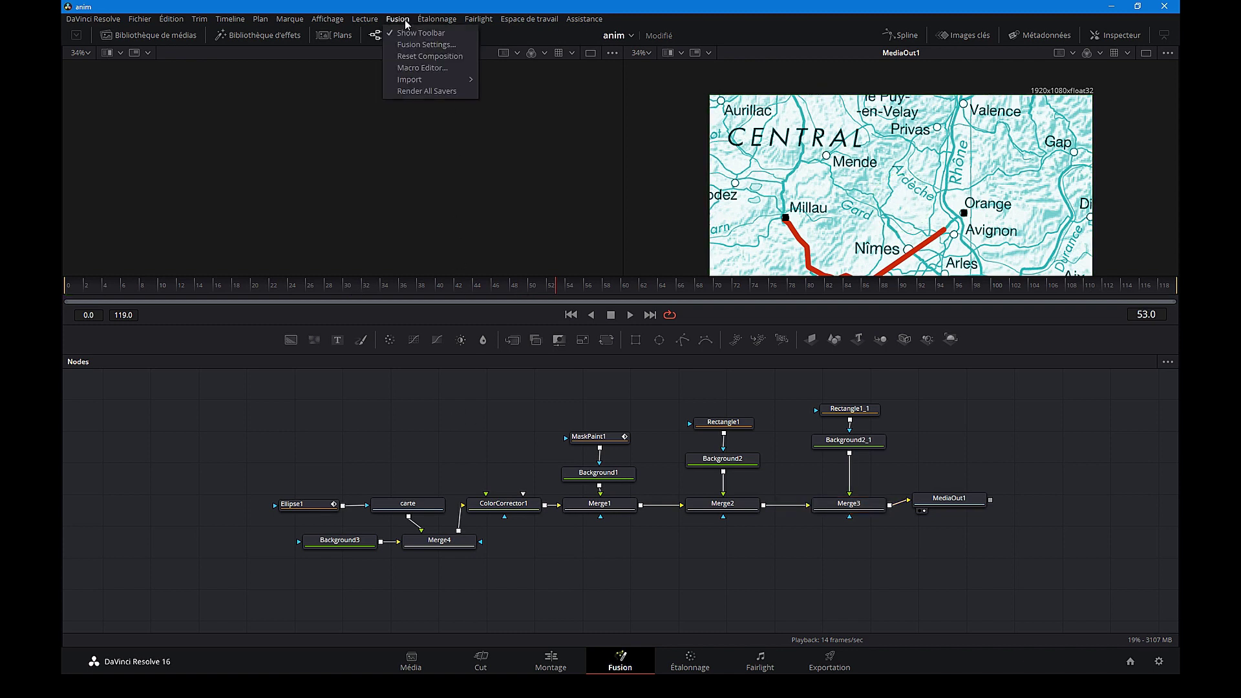
{"action": "mouse_move", "coordinate": [427, 81]}
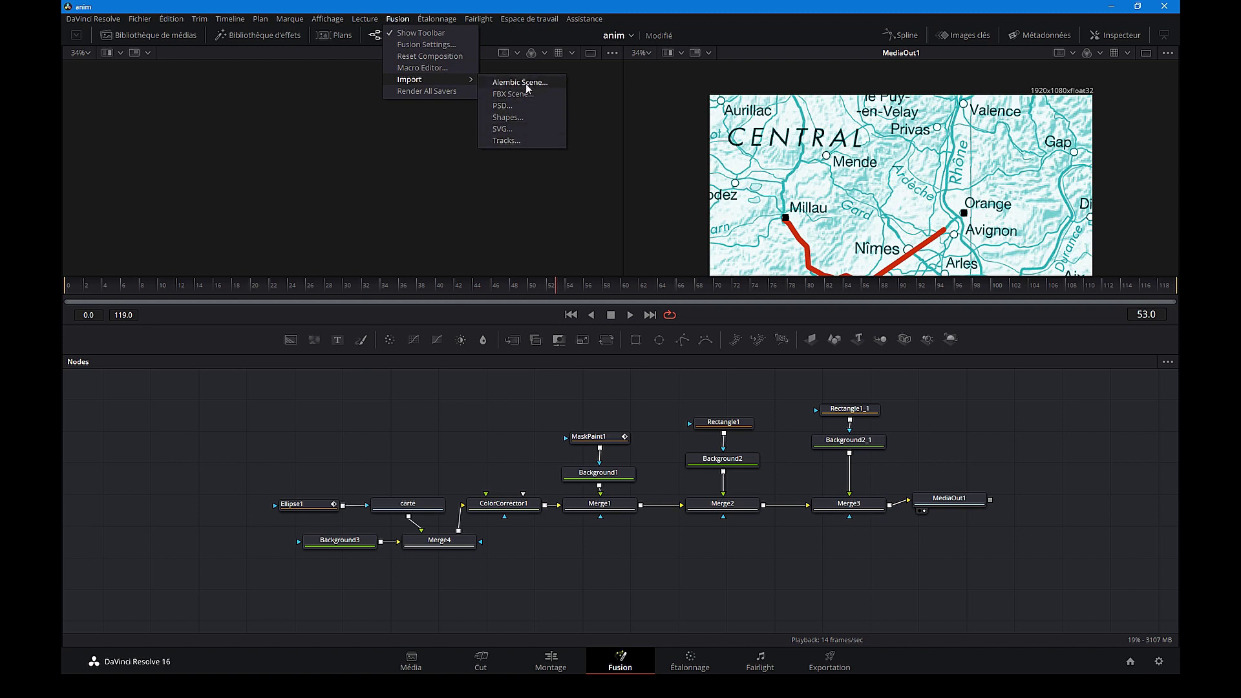
{"action": "left_click", "coordinate": [526, 131]}
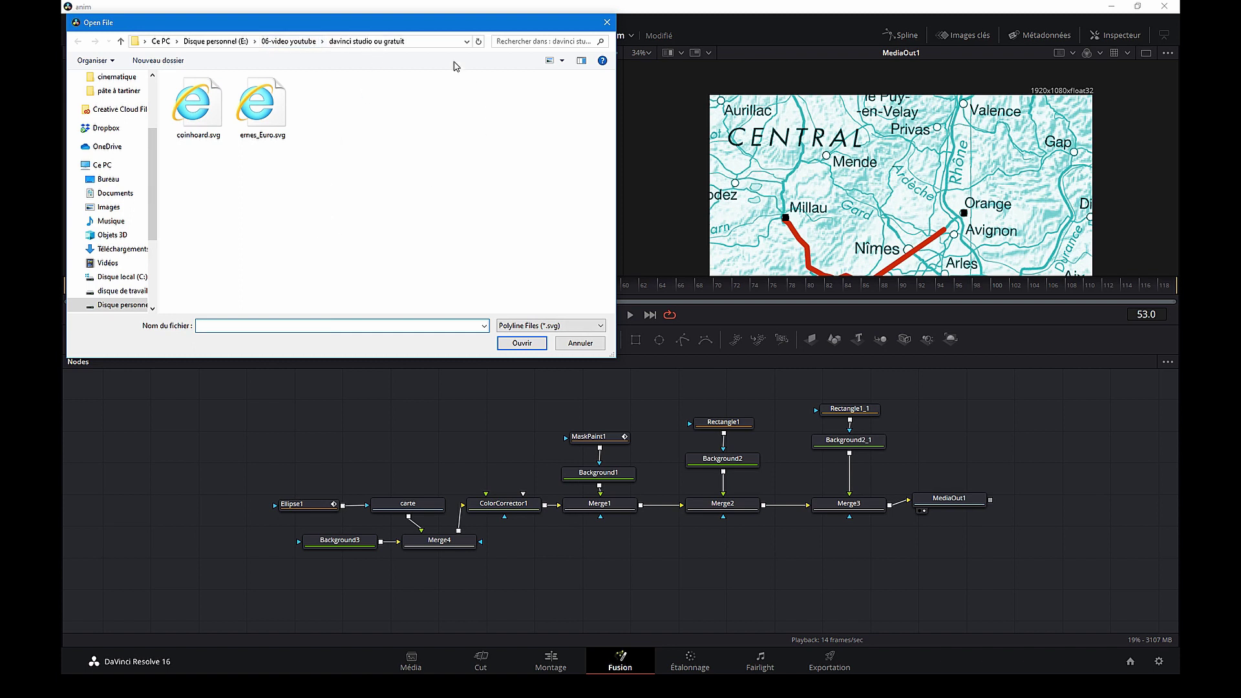
{"action": "left_click", "coordinate": [262, 105]}
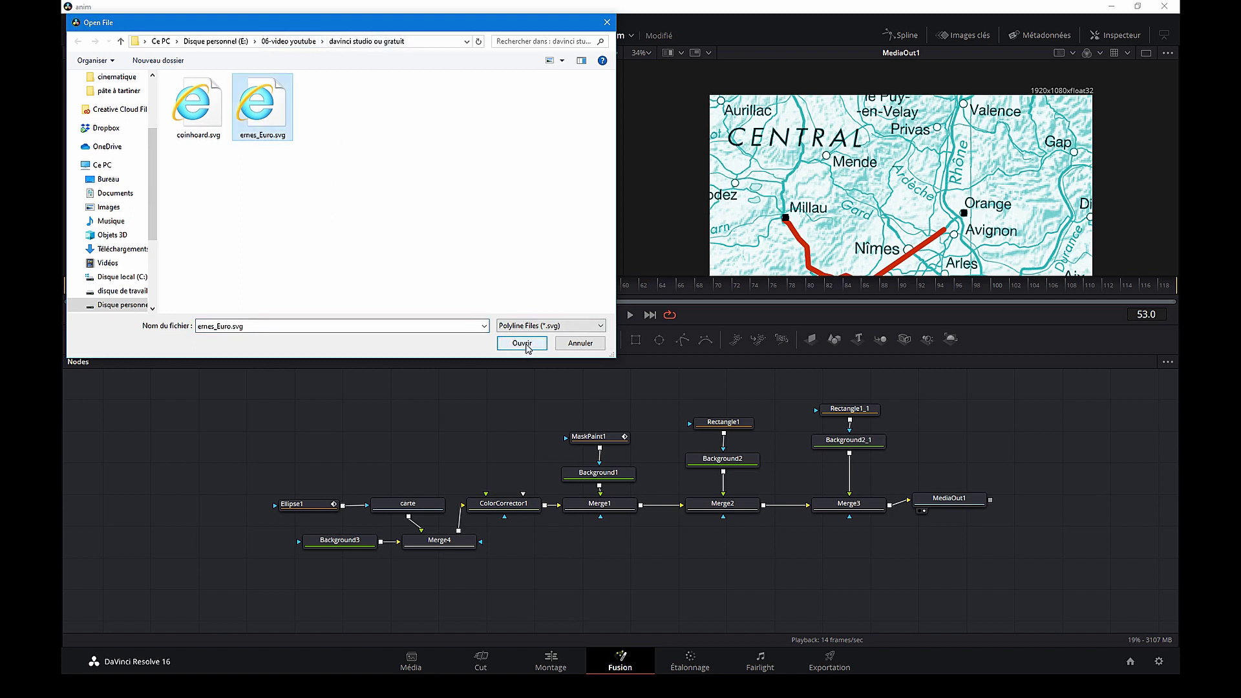
{"action": "left_click", "coordinate": [522, 343]}
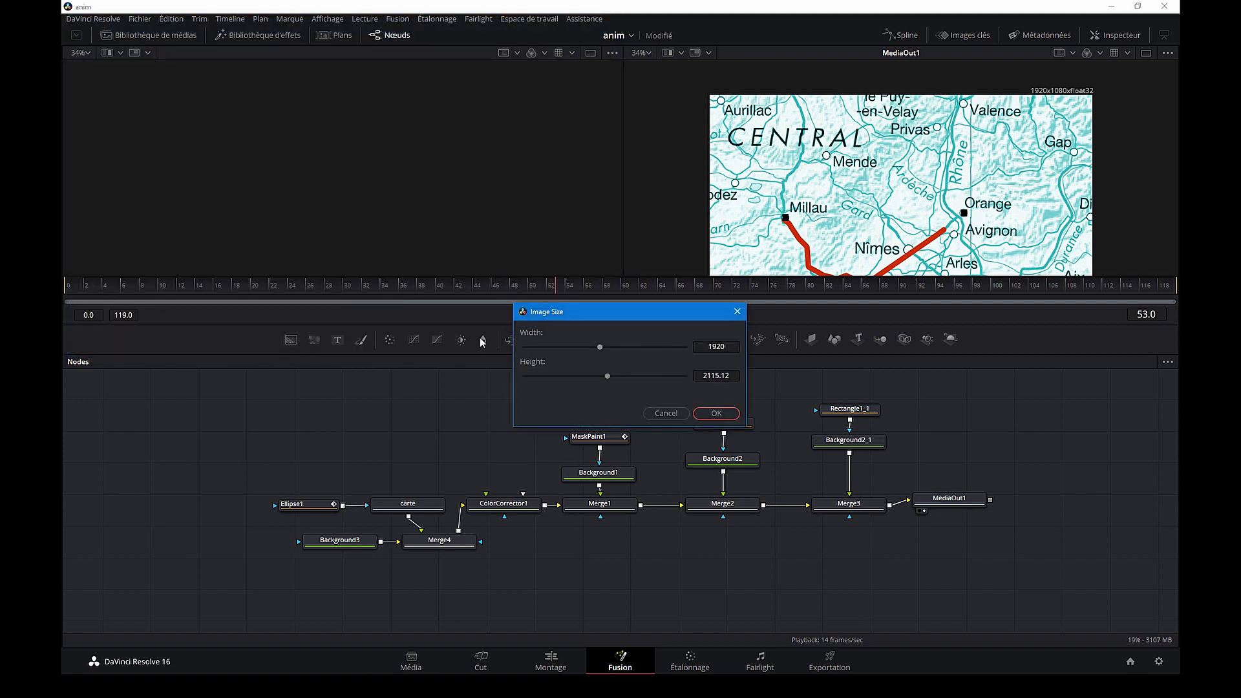
Accept the 1920 × 2115.12 image size and place the new Group1 node above the chain.
{"action": "left_click_drag", "start_coordinate": [642, 314], "coordinate": [462, 297]}
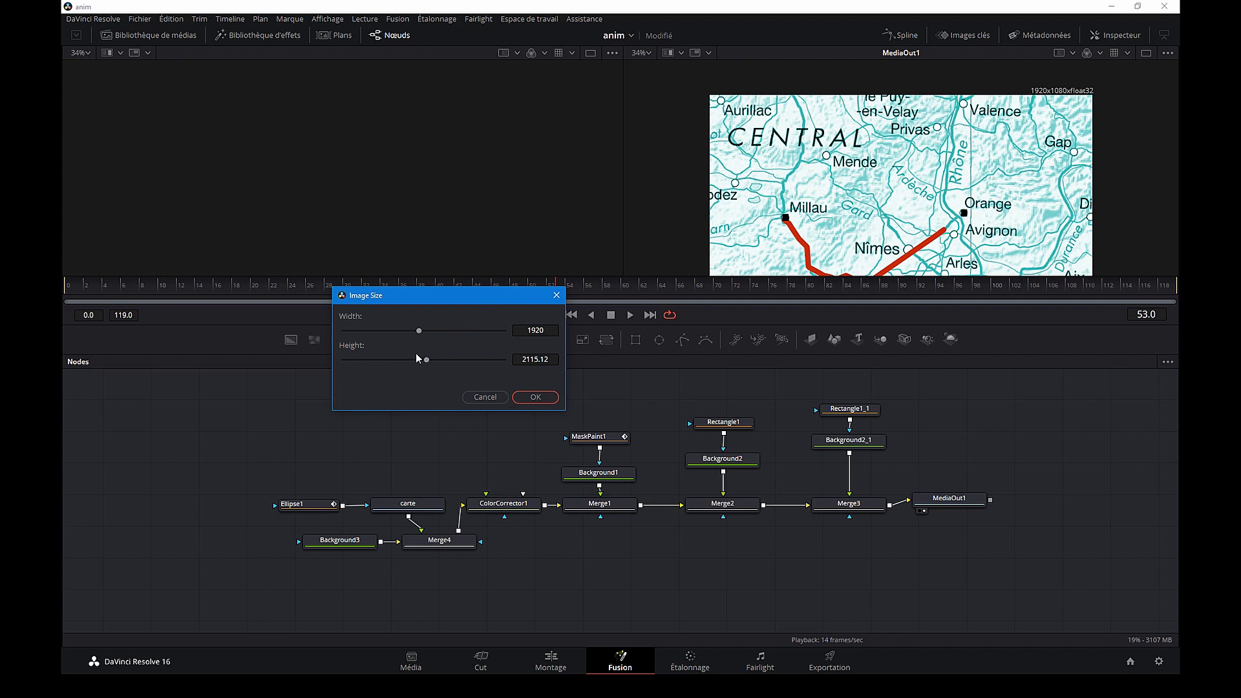
{"action": "left_click", "coordinate": [536, 397]}
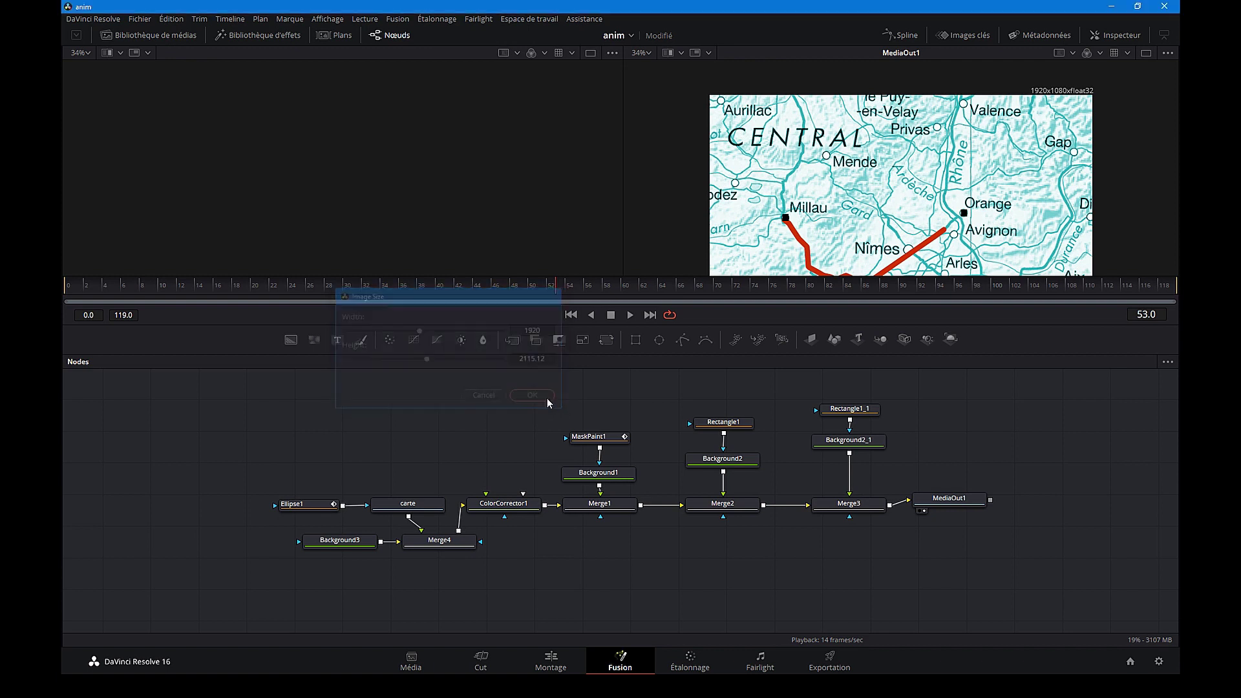
{"action": "mouse_move", "coordinate": [299, 467]}
{"action": "left_mouse_down"}
{"action": "mouse_move", "coordinate": [358, 442]}
{"action": "mouse_move", "coordinate": [364, 424]}
{"action": "left_mouse_up"}
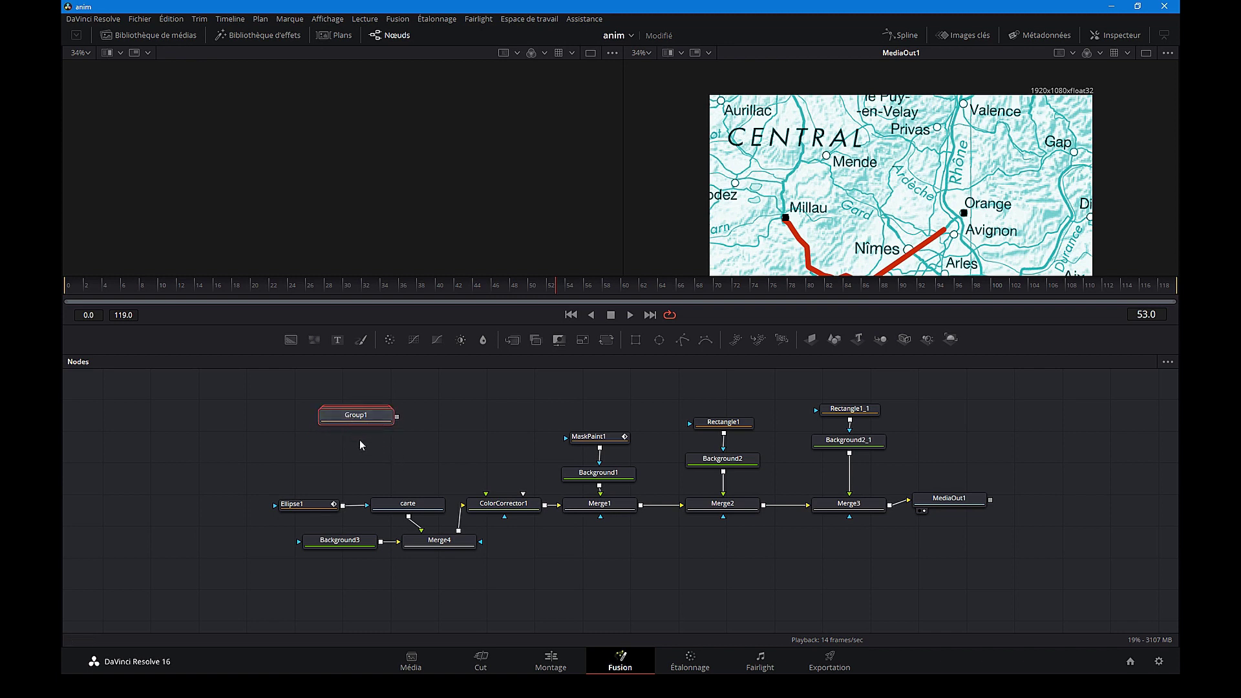
Show Group1 in the left viewer, then expand it and enlarge its panel.
{"action": "left_click", "coordinate": [327, 428]}
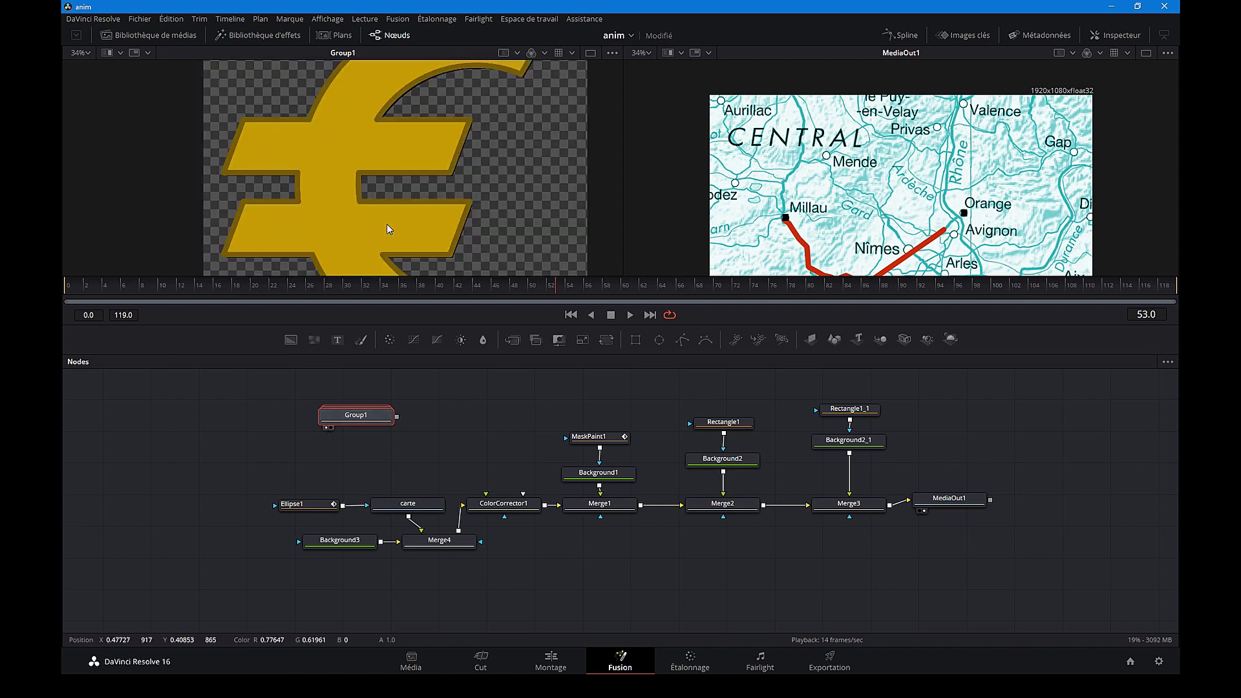
{"action": "scroll", "coordinate": [390, 215], "scroll_direction": "down", "scroll_amount": 1}
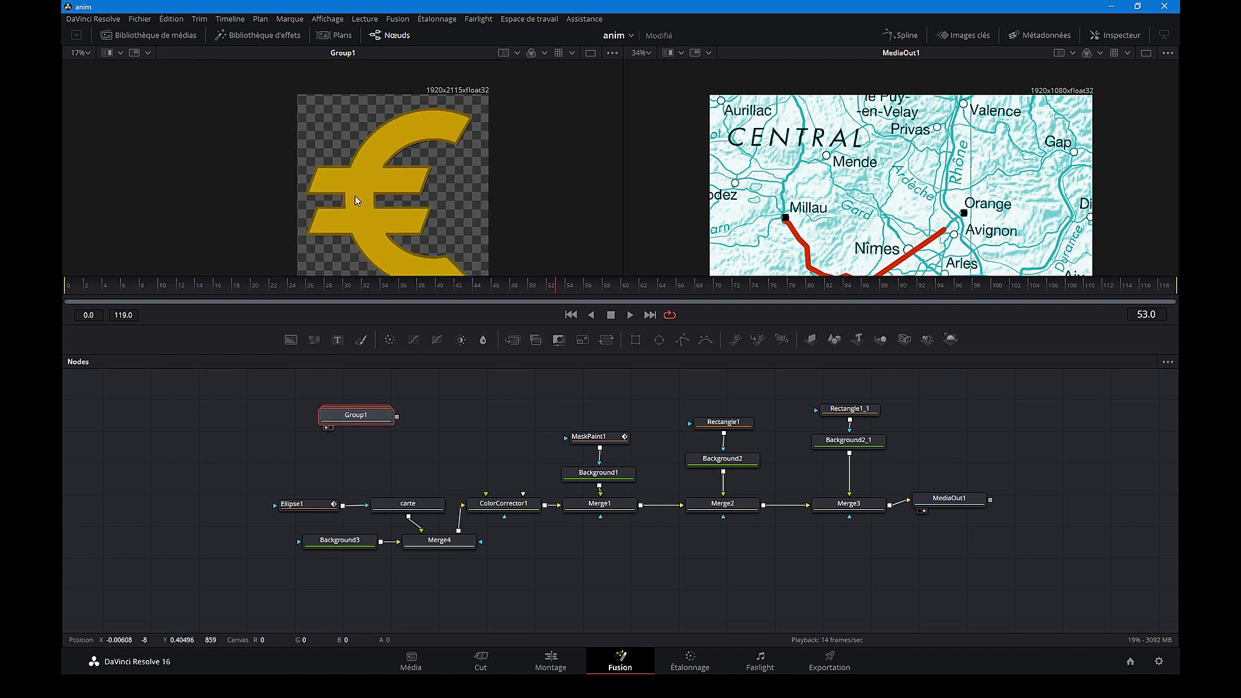
{"action": "mouse_move", "coordinate": [362, 423]}
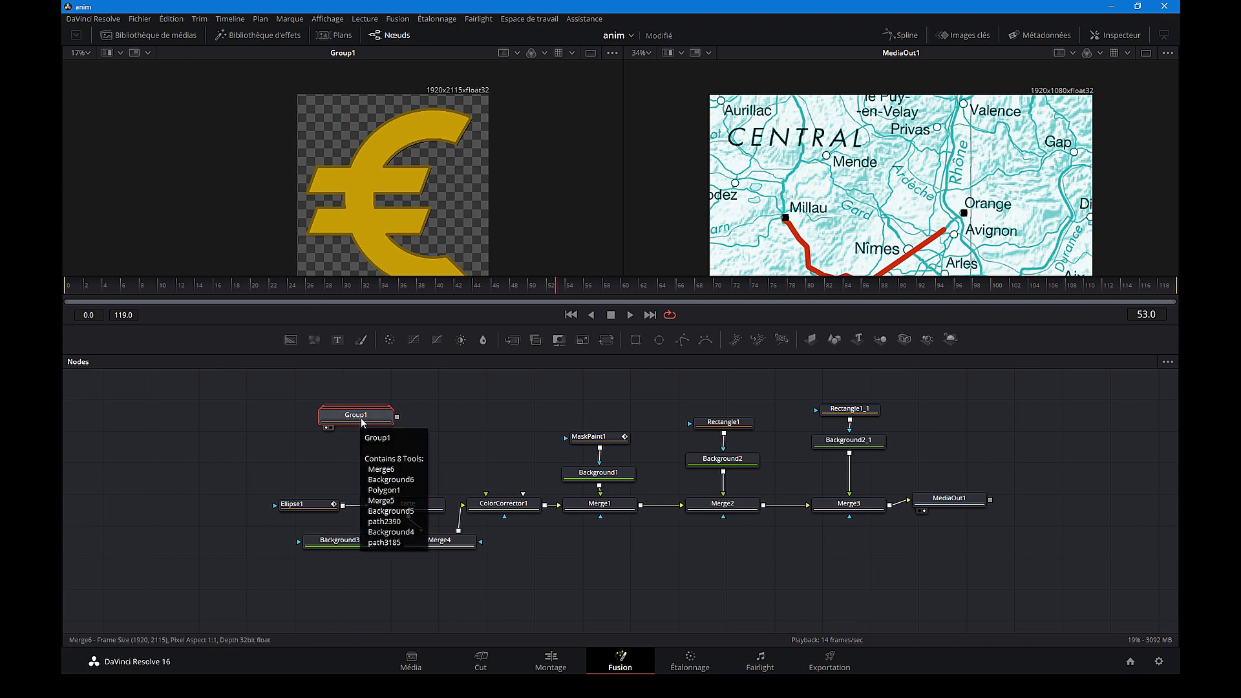
{"action": "double_click", "coordinate": [356, 417]}
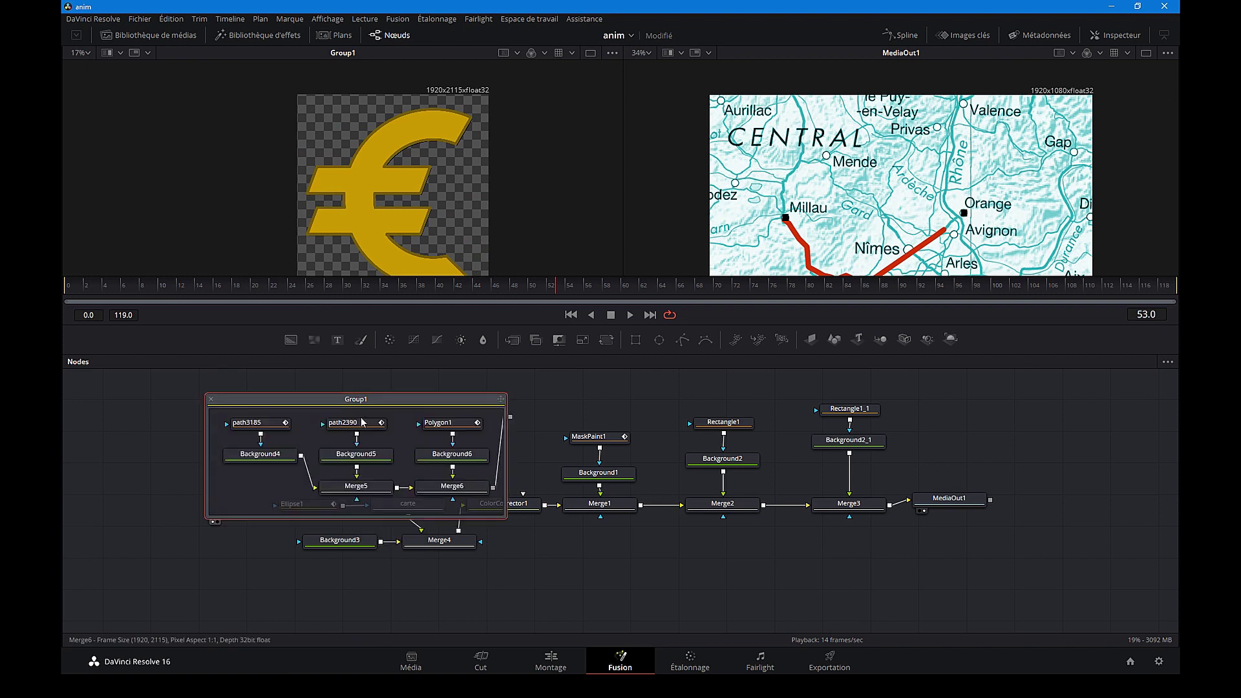
{"action": "left_click_drag", "start_coordinate": [396, 408], "coordinate": [315, 393]}
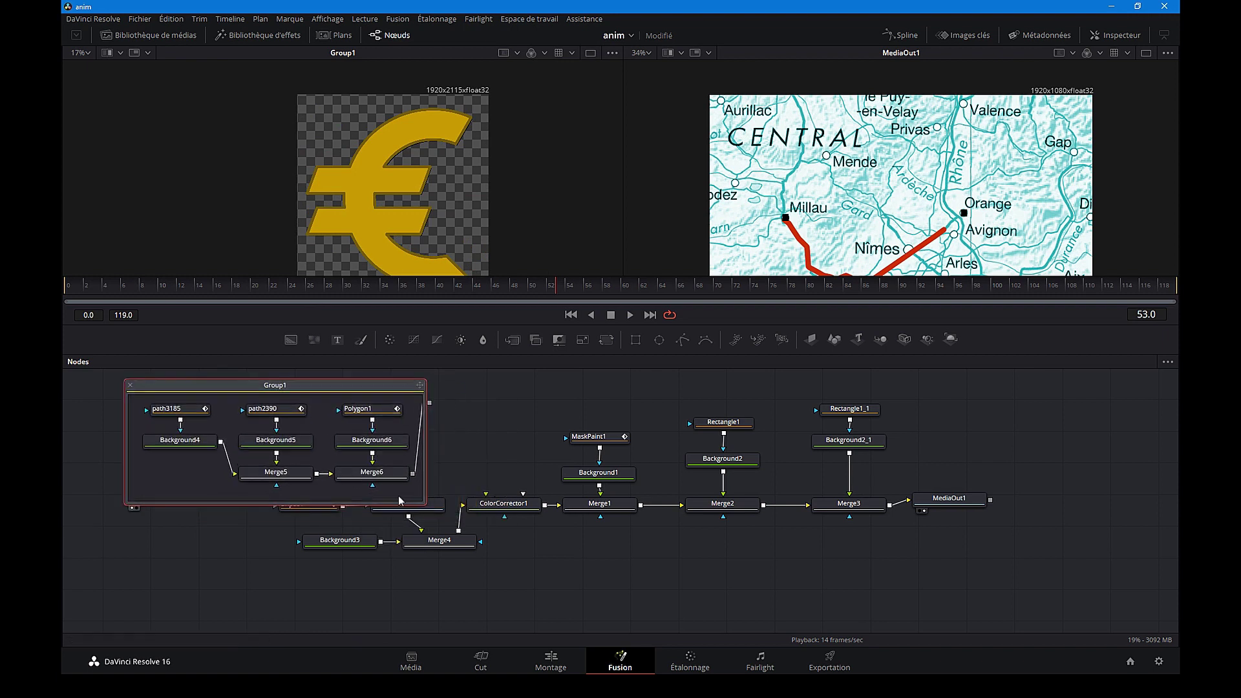
{"action": "left_click_drag", "start_coordinate": [425, 507], "coordinate": [534, 588]}
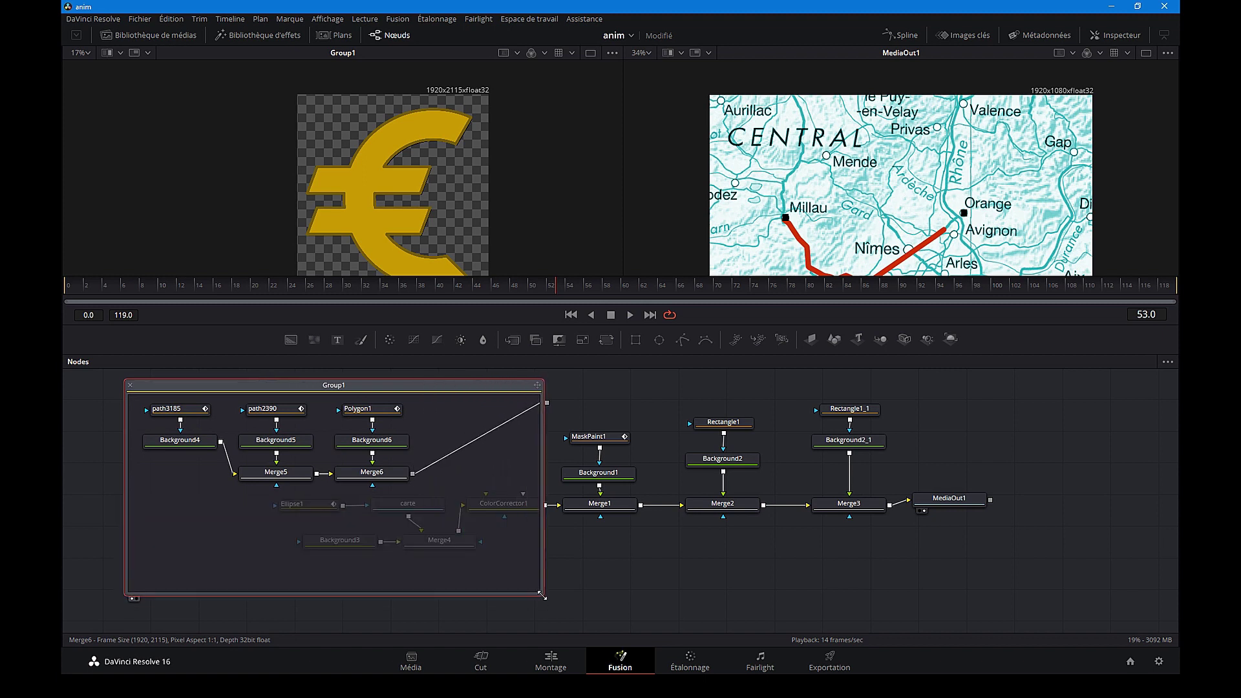
{"action": "left_click_drag", "start_coordinate": [418, 399], "coordinate": [414, 398]}
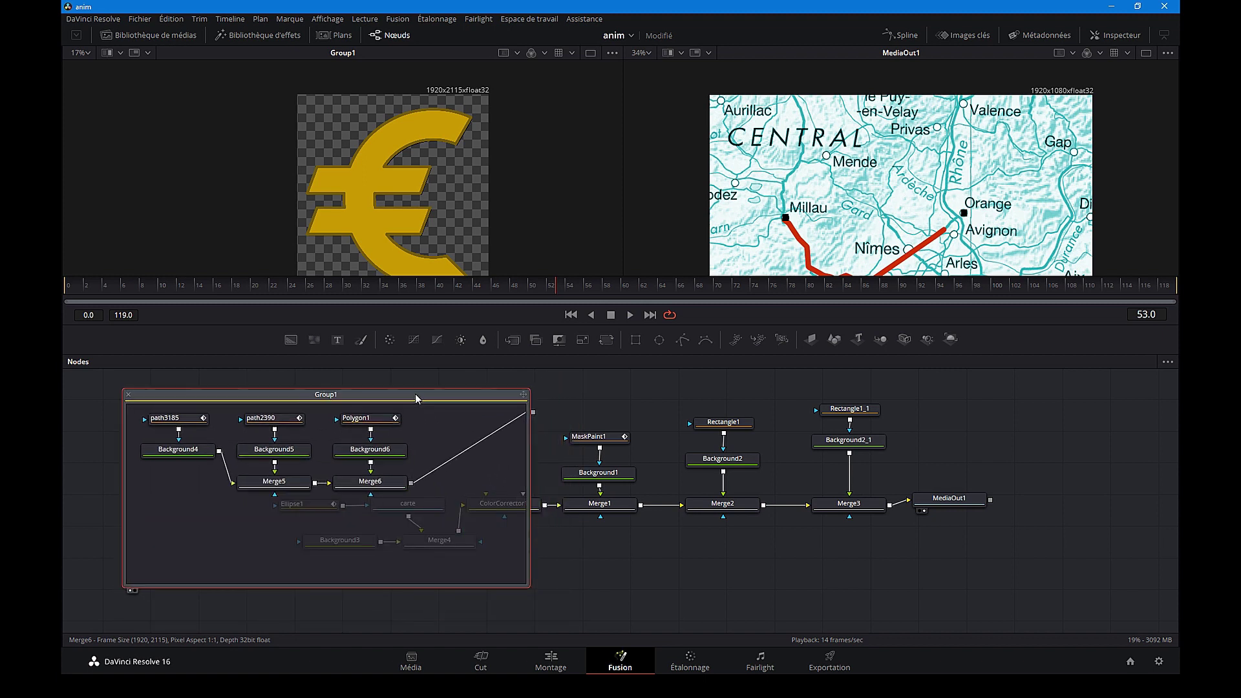
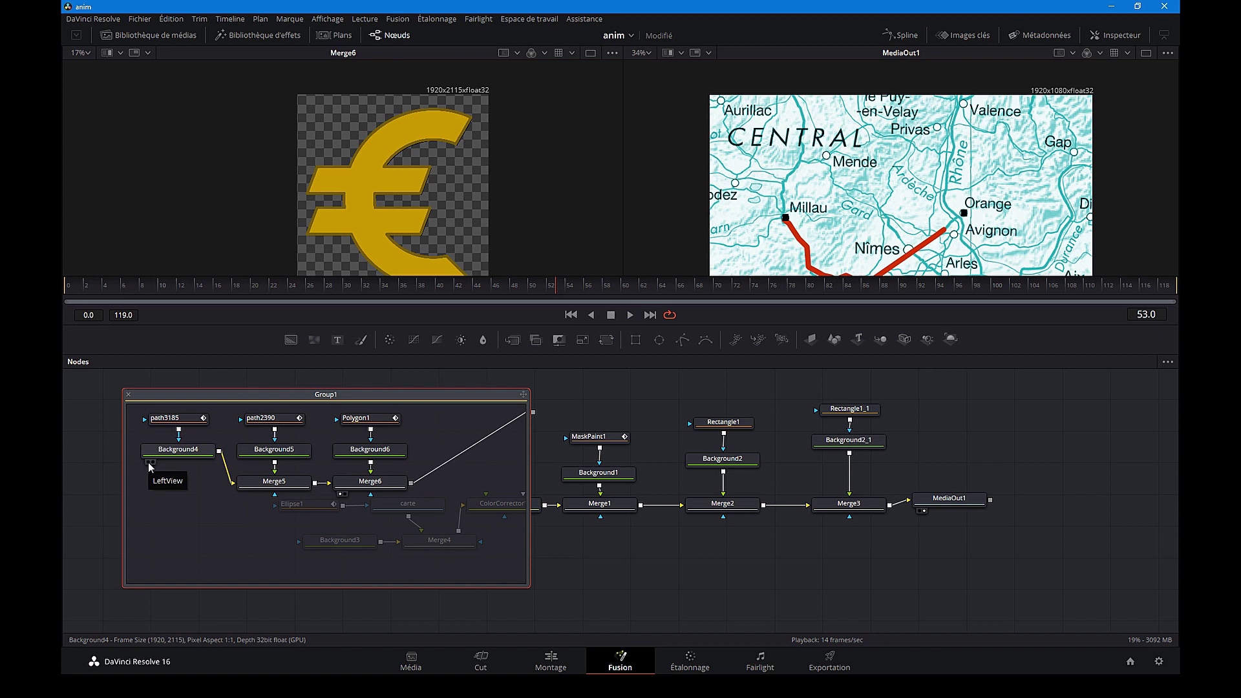
Preview the black, gold fill and outline euro layers one at a time, then the plain gold shape.
{"action": "left_click", "coordinate": [149, 465]}
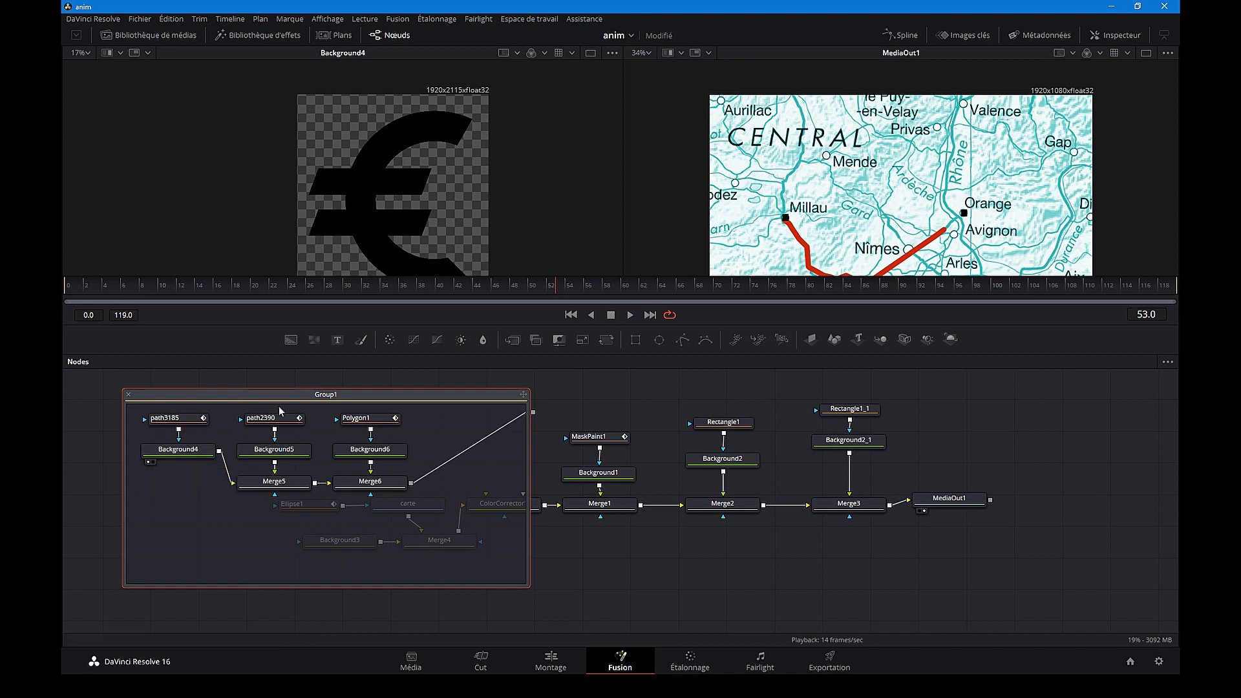
{"action": "left_click", "coordinate": [246, 463]}
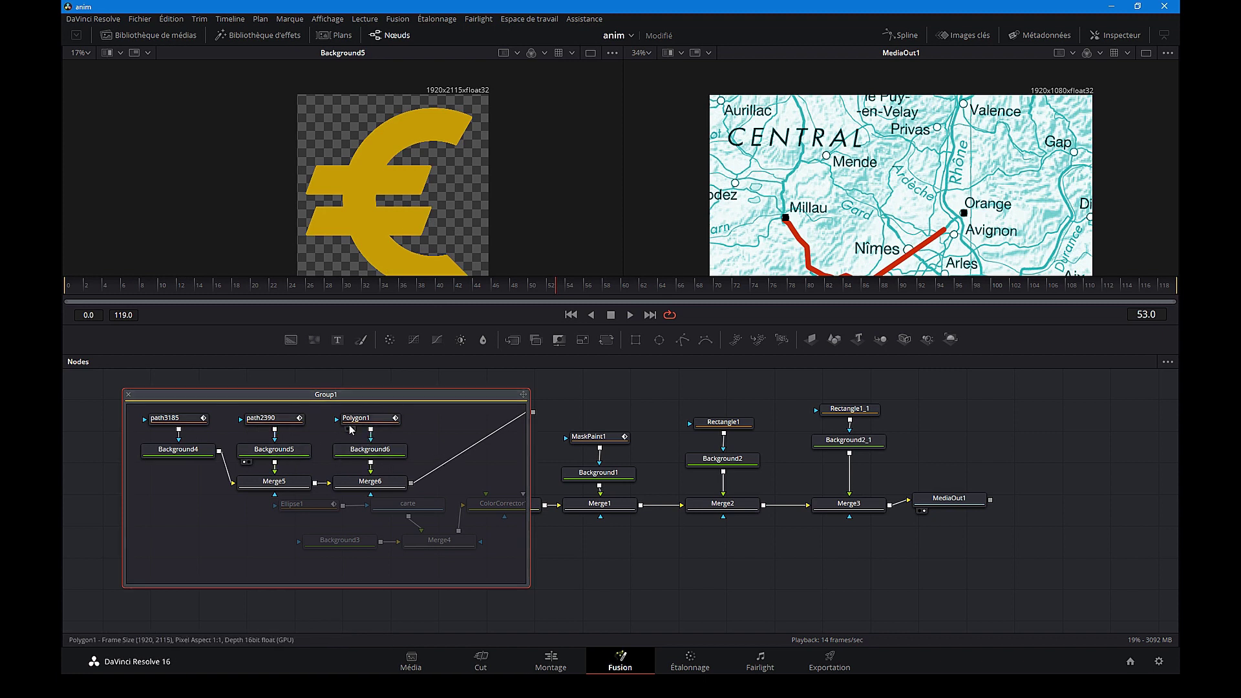
{"action": "left_click", "coordinate": [342, 464]}
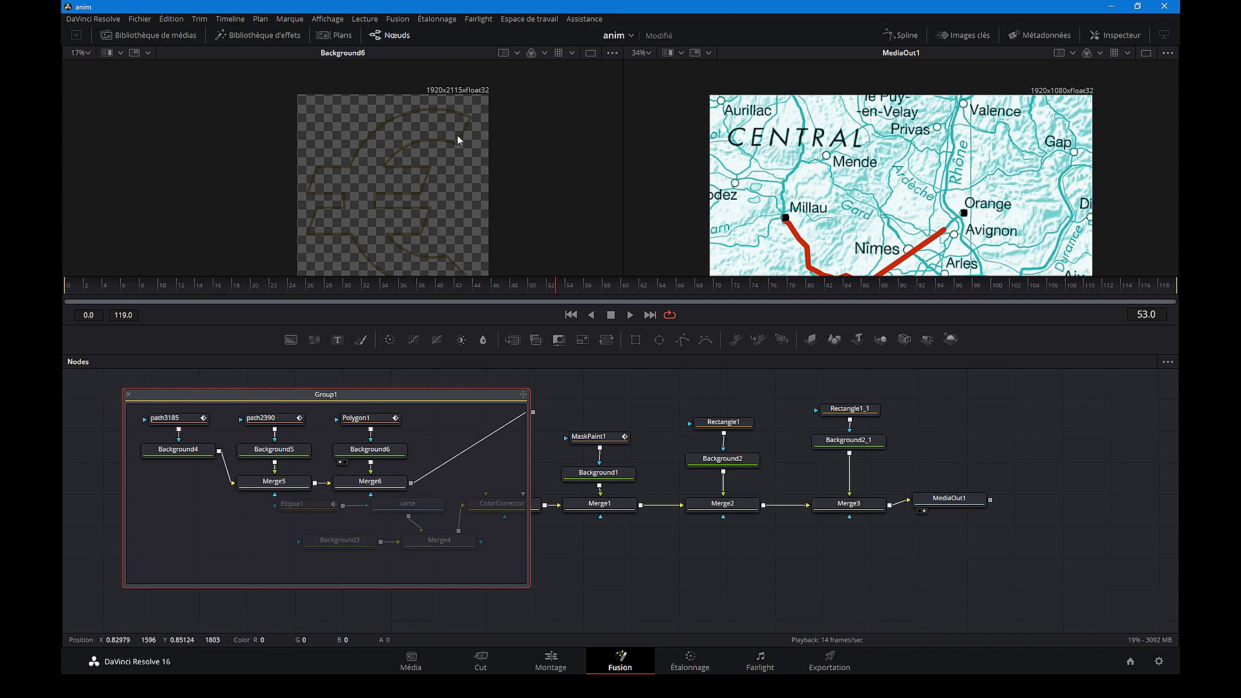
{"action": "key", "text": "1"}
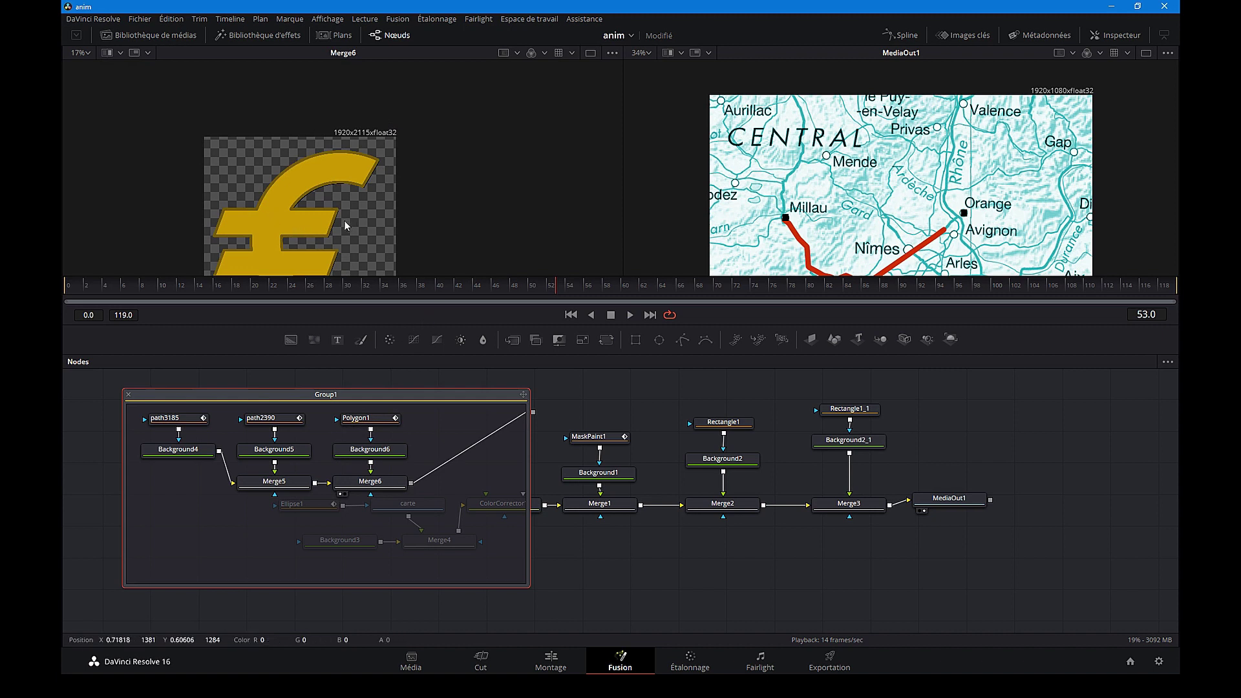
{"action": "scroll", "coordinate": [339, 228], "scroll_direction": "up", "scroll_amount": 2}
{"action": "scroll", "coordinate": [339, 228], "scroll_direction": "up", "scroll_amount": 2}
{"action": "scroll", "coordinate": [292, 212], "scroll_direction": "down", "scroll_amount": 2}
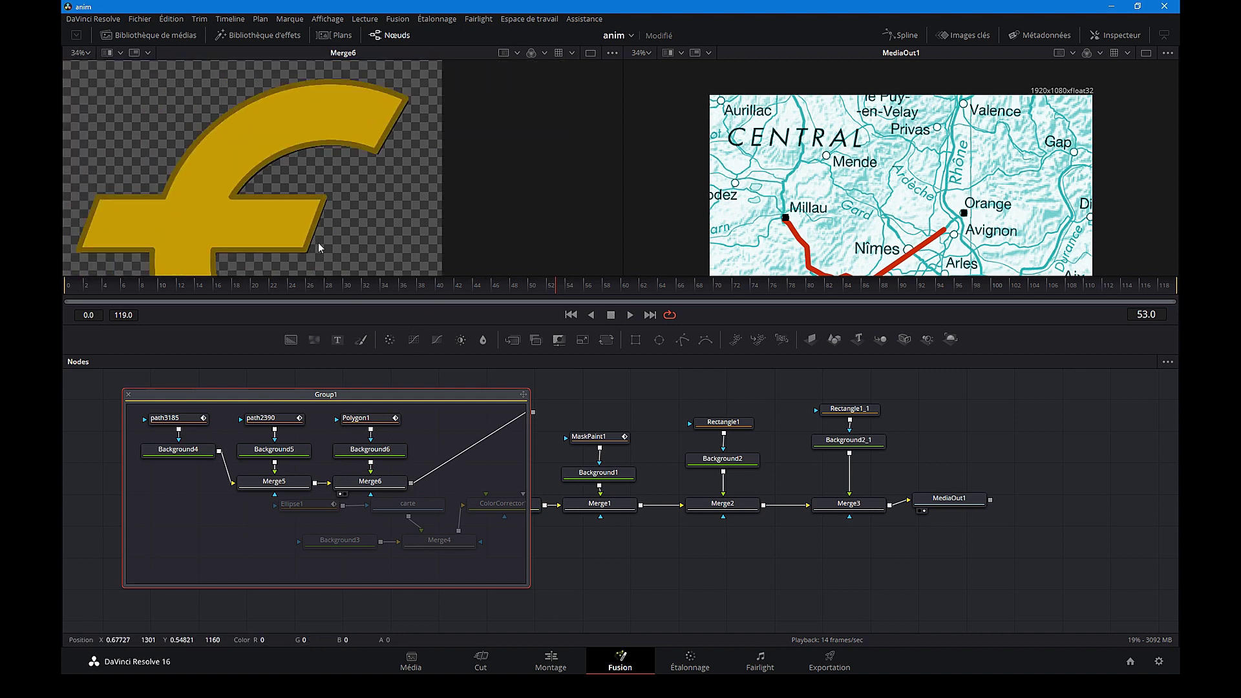
{"action": "left_click", "coordinate": [438, 397]}
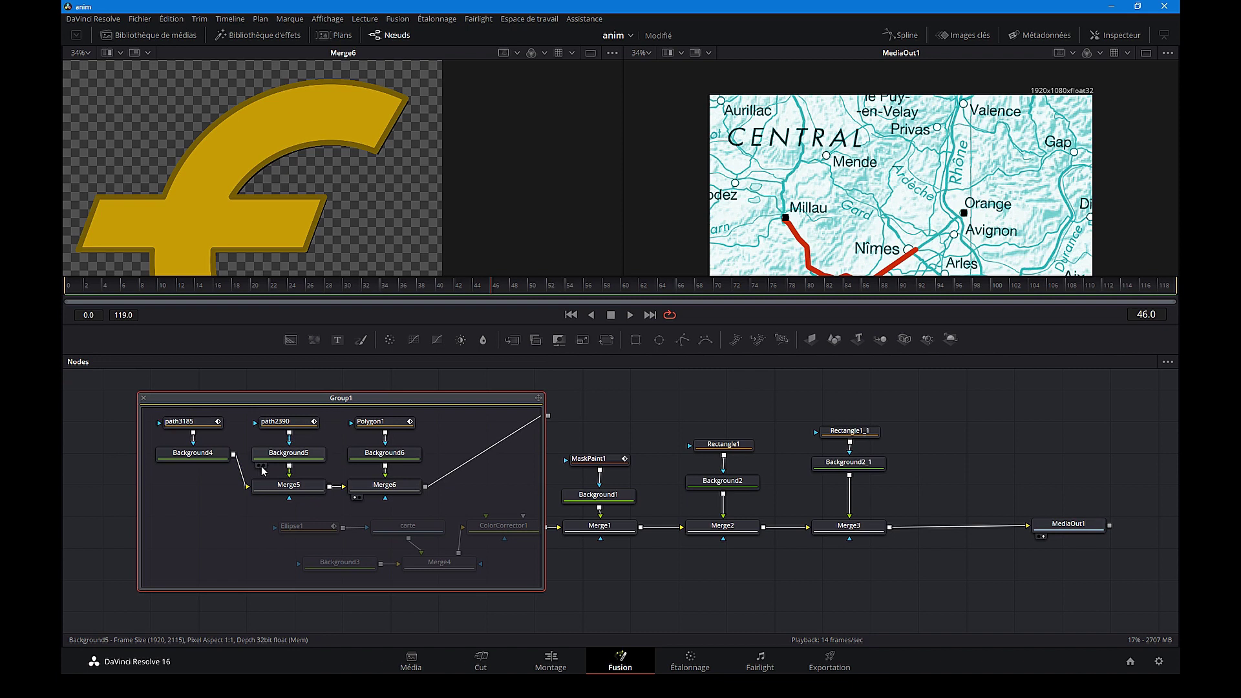
{"action": "left_click", "coordinate": [260, 466]}
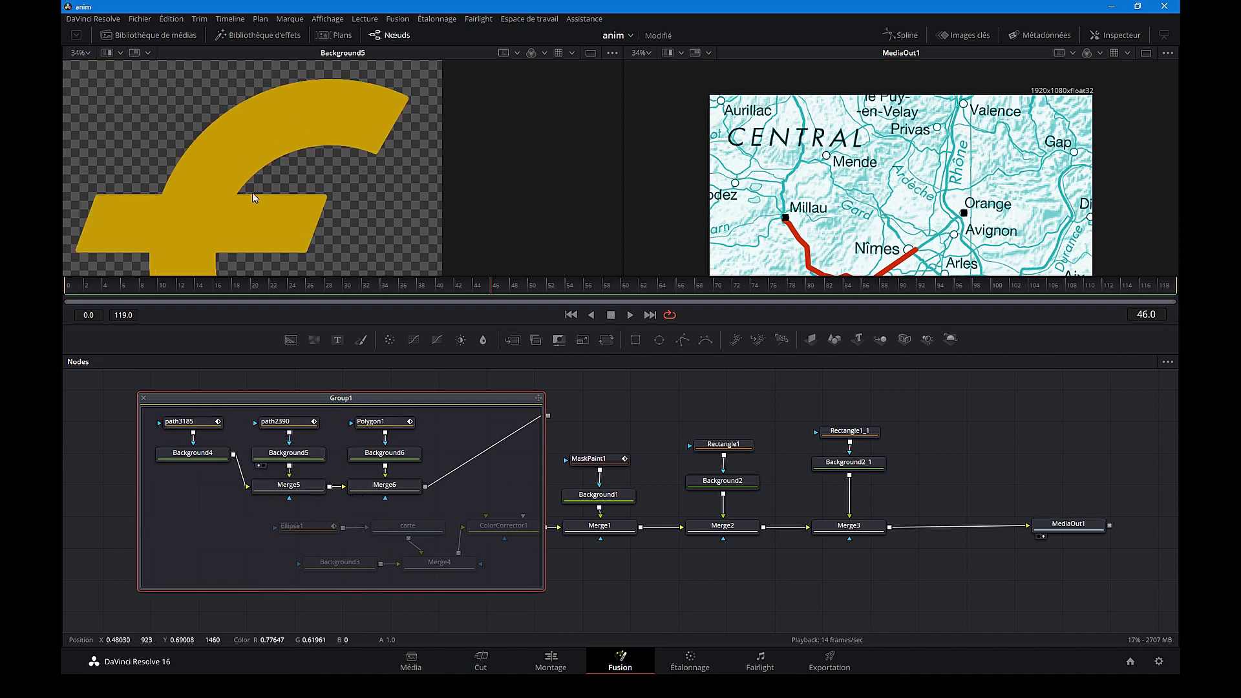
Paste copies of path2390 and Background5 and wire Background5_1 into the composite after Merge3.
{"action": "left_click_drag", "start_coordinate": [341, 421], "coordinate": [274, 472]}
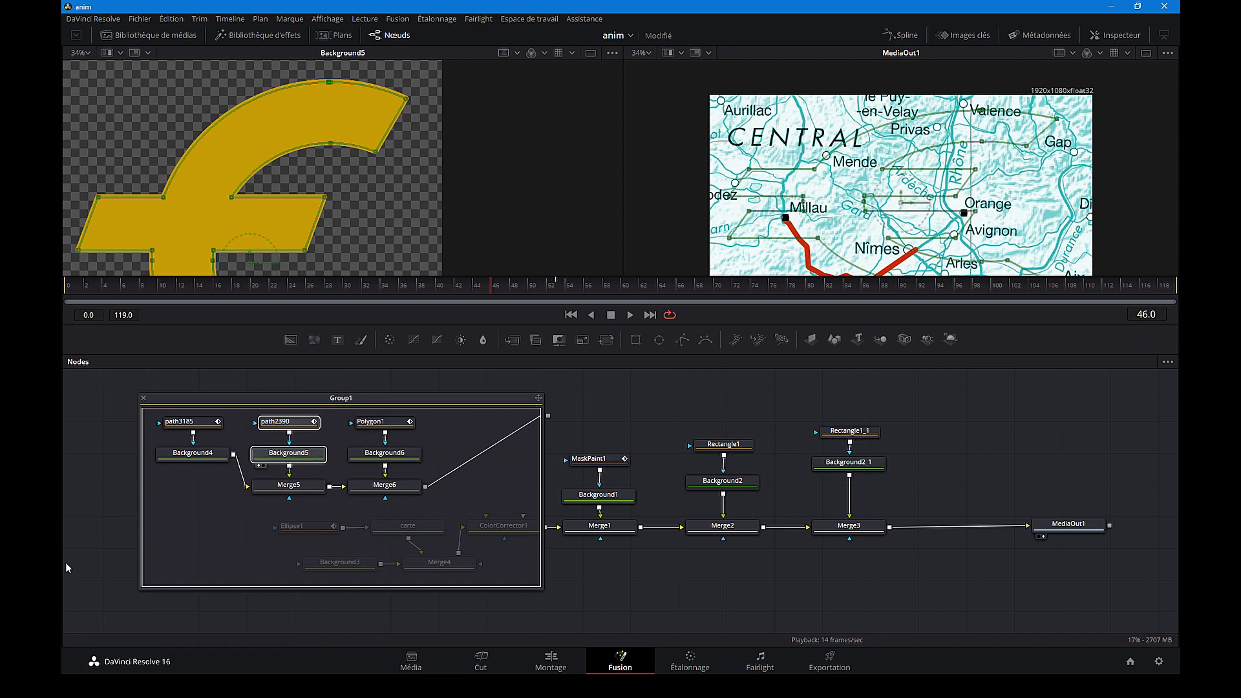
{"action": "left_click", "coordinate": [979, 460]}
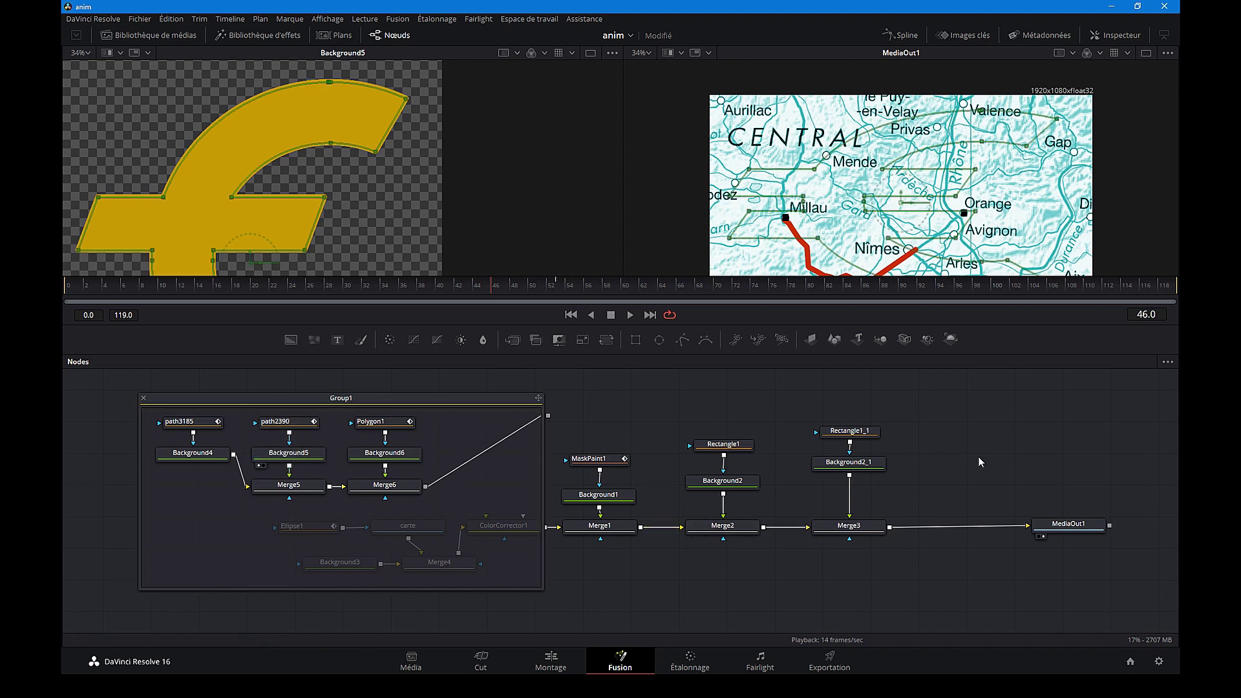
{"action": "key", "text": "ctrl+v"}
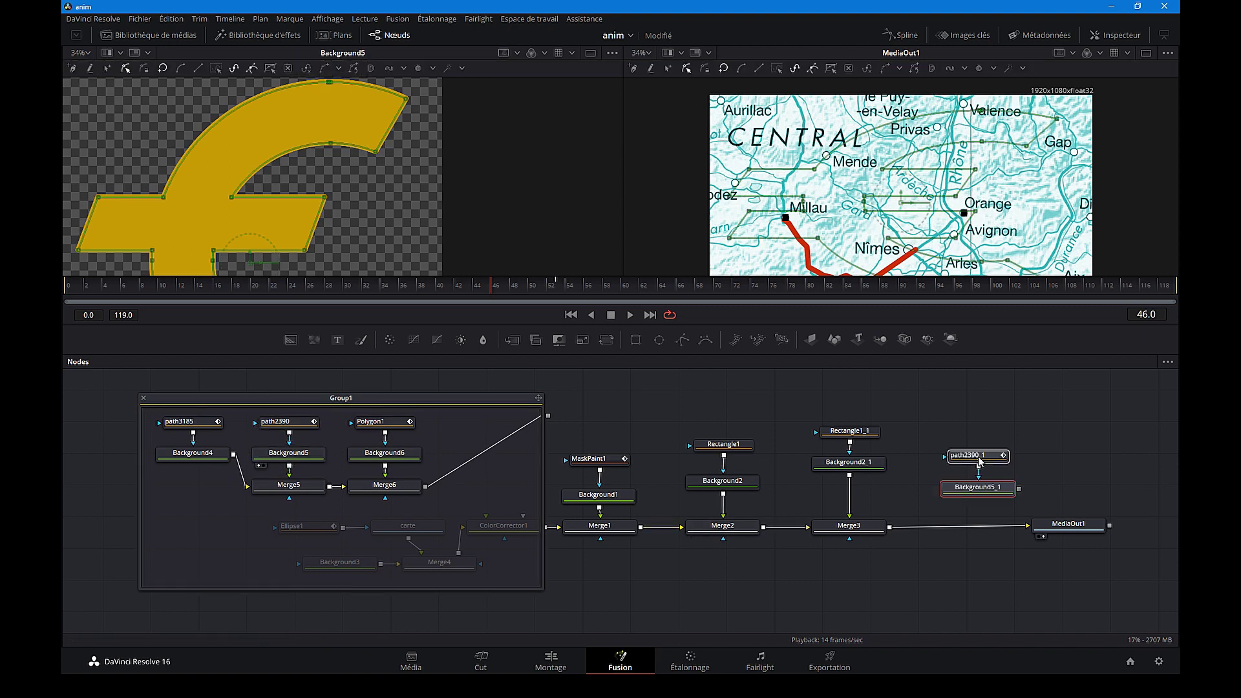
{"action": "left_click", "coordinate": [1049, 446]}
{"action": "left_click_drag", "start_coordinate": [1019, 489], "coordinate": [892, 529]}
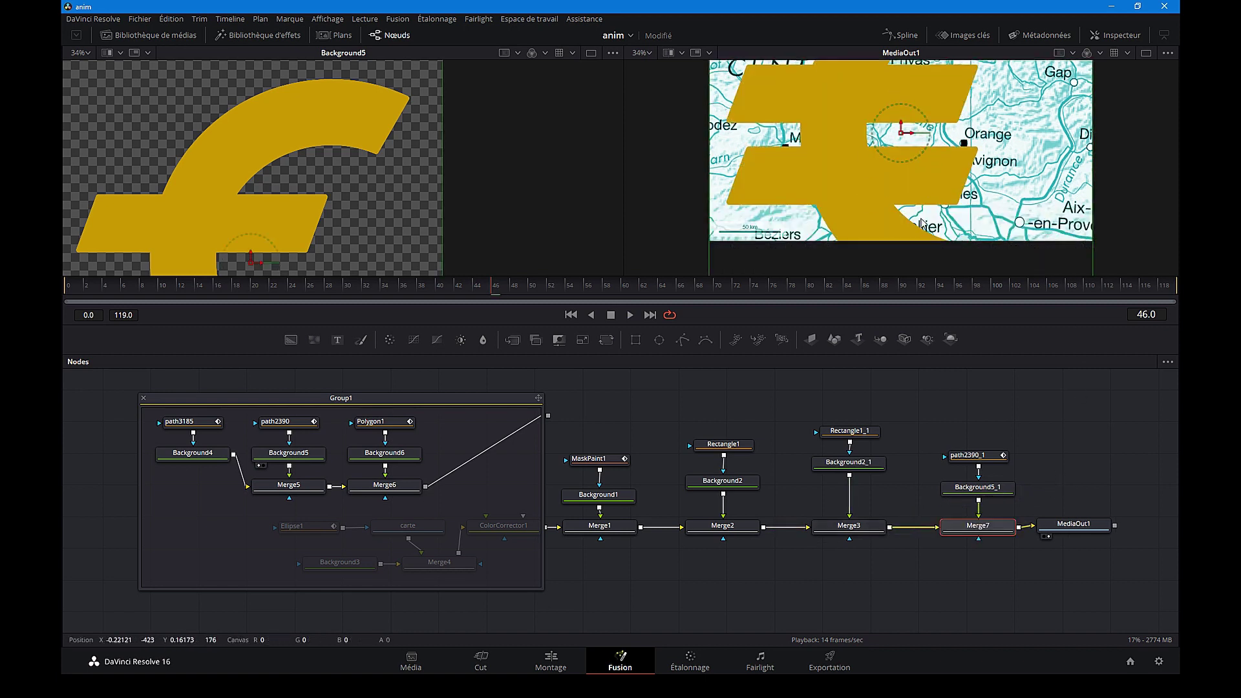
Move the copied nodes up and insert a Transform node after Background5_1.
{"action": "scroll", "coordinate": [920, 218], "scroll_direction": "down", "scroll_amount": 1}
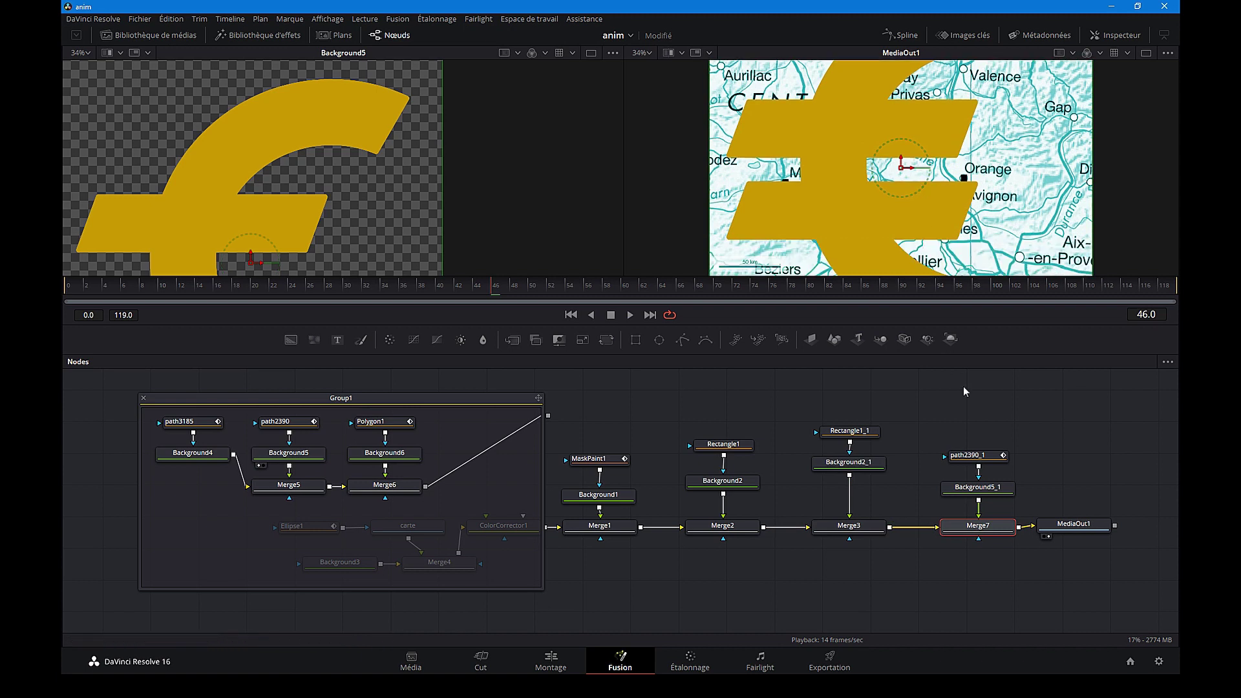
{"action": "mouse_move", "coordinate": [1064, 452]}
{"action": "left_mouse_down"}
{"action": "mouse_move", "coordinate": [927, 503]}
{"action": "mouse_move", "coordinate": [978, 446]}
{"action": "left_mouse_up"}
{"action": "left_click", "coordinate": [979, 448]}
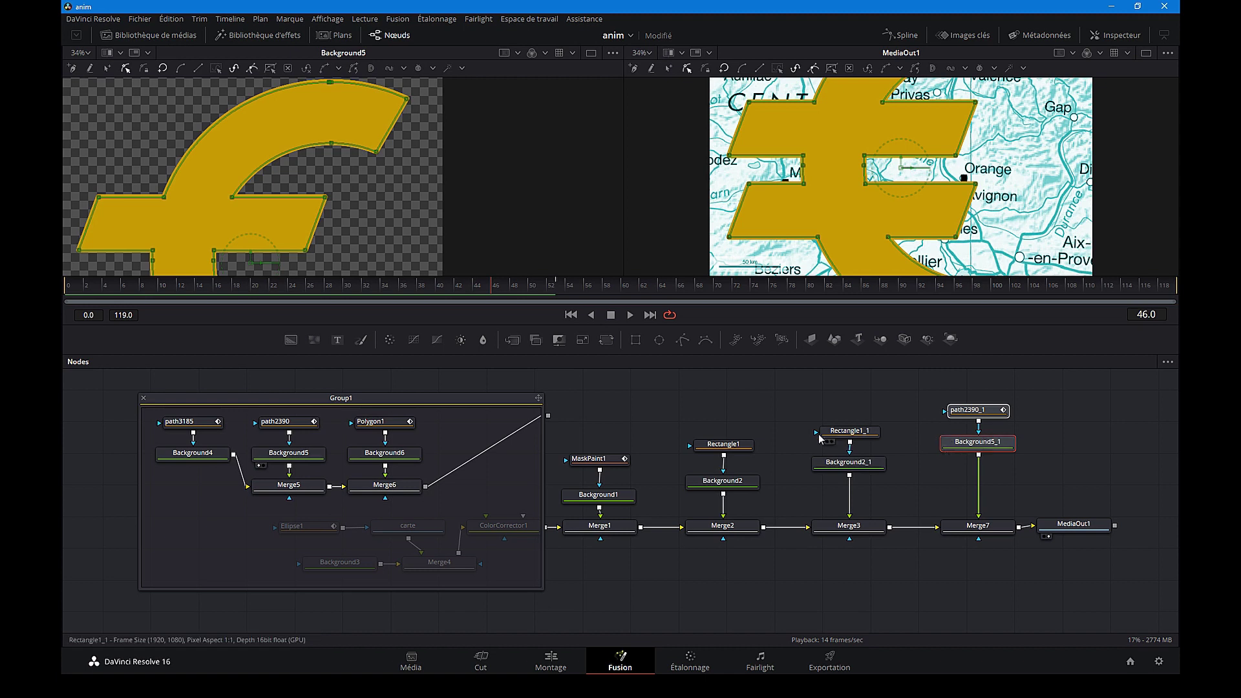
{"action": "left_click", "coordinate": [607, 341]}
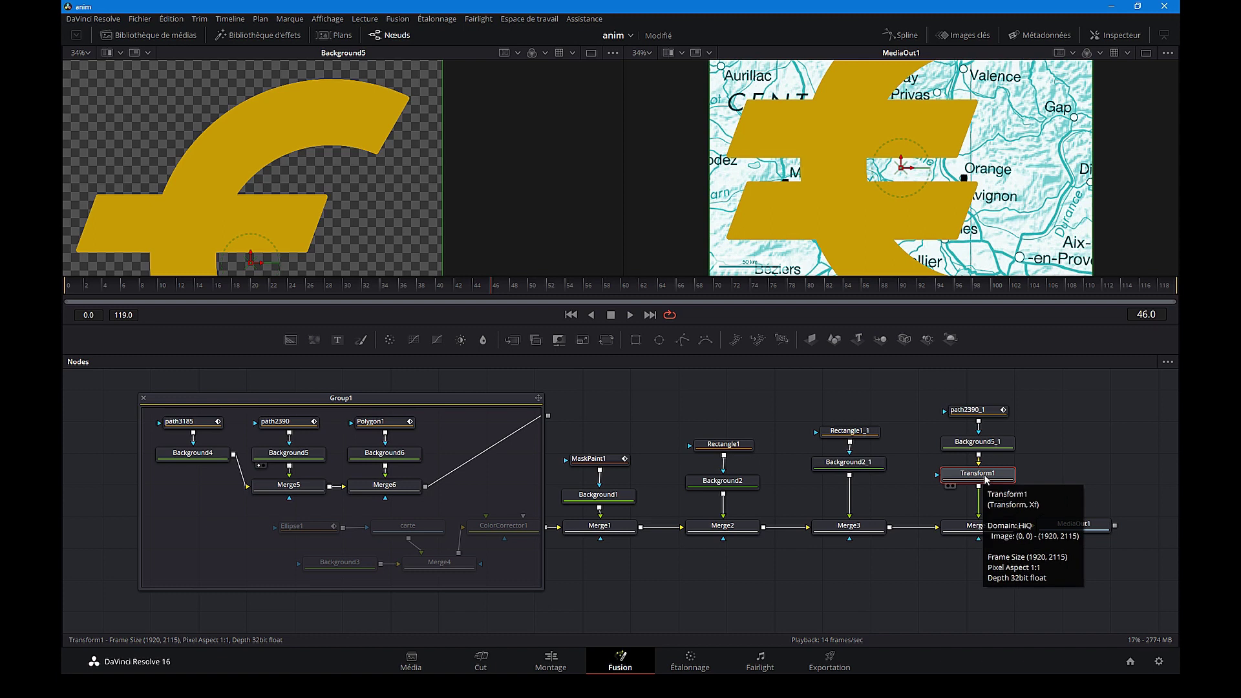
Set Transform1 Size to about 0.11 and centre the euro between Mende and Orange.
{"action": "left_click", "coordinate": [1121, 36]}
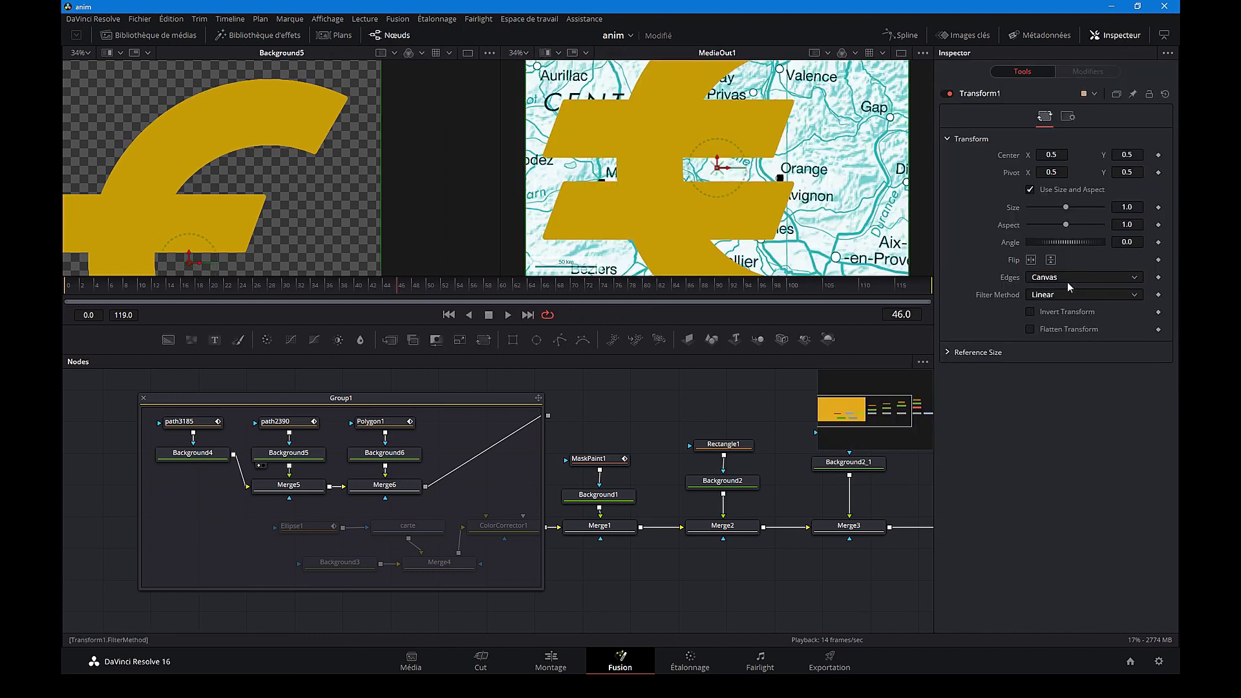
{"action": "left_click_drag", "start_coordinate": [1066, 208], "coordinate": [1032, 205]}
{"action": "left_click_drag", "start_coordinate": [718, 166], "coordinate": [712, 158]}
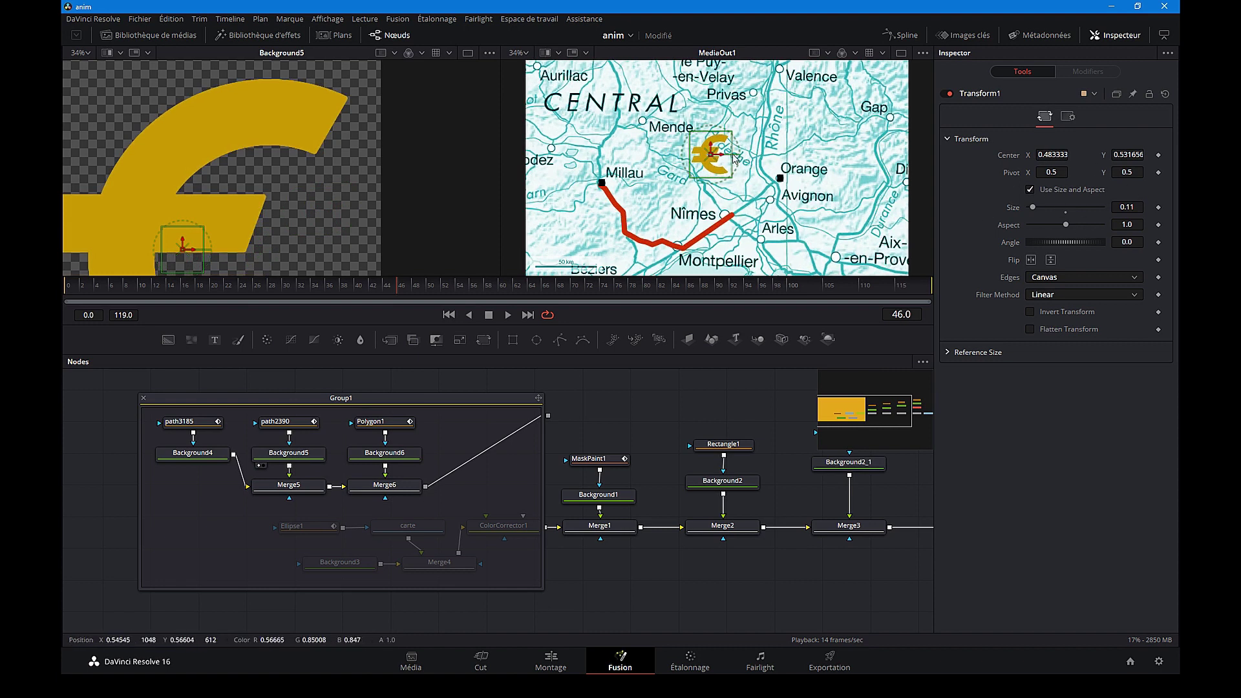
{"action": "mouse_move", "coordinate": [711, 154]}
{"action": "left_mouse_down"}
{"action": "mouse_move", "coordinate": [760, 148]}
{"action": "mouse_move", "coordinate": [729, 147]}
{"action": "left_mouse_up"}
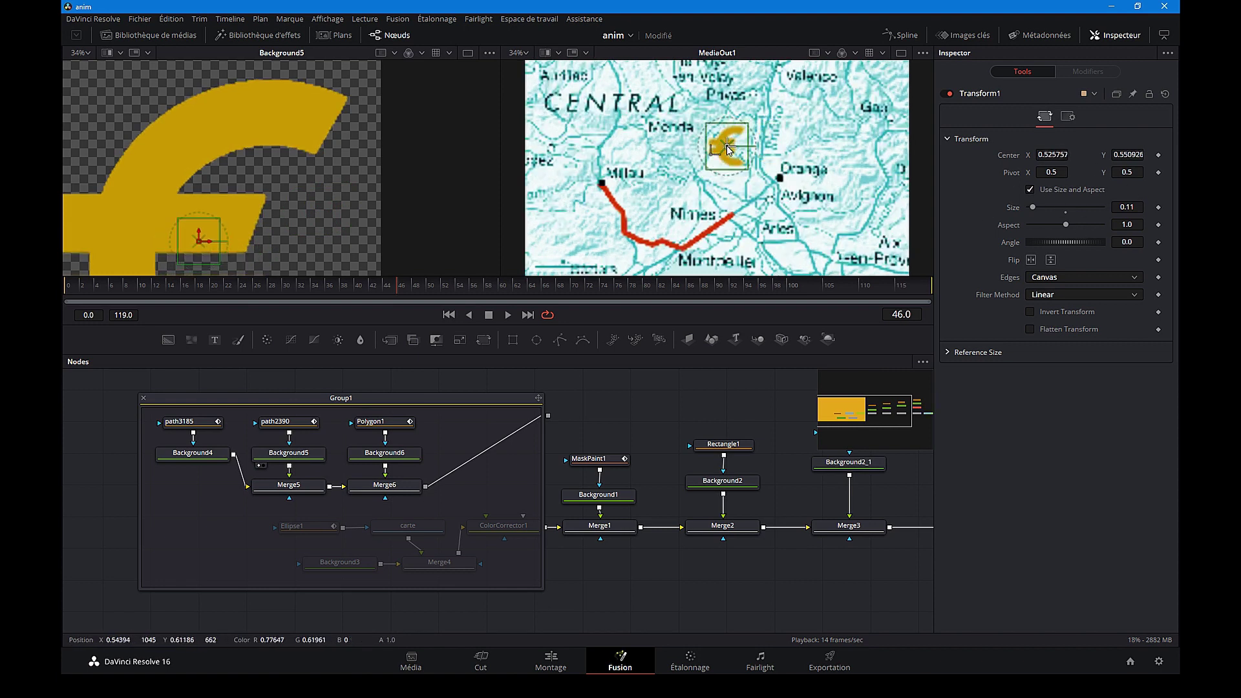
{"action": "left_click", "coordinate": [1115, 35]}
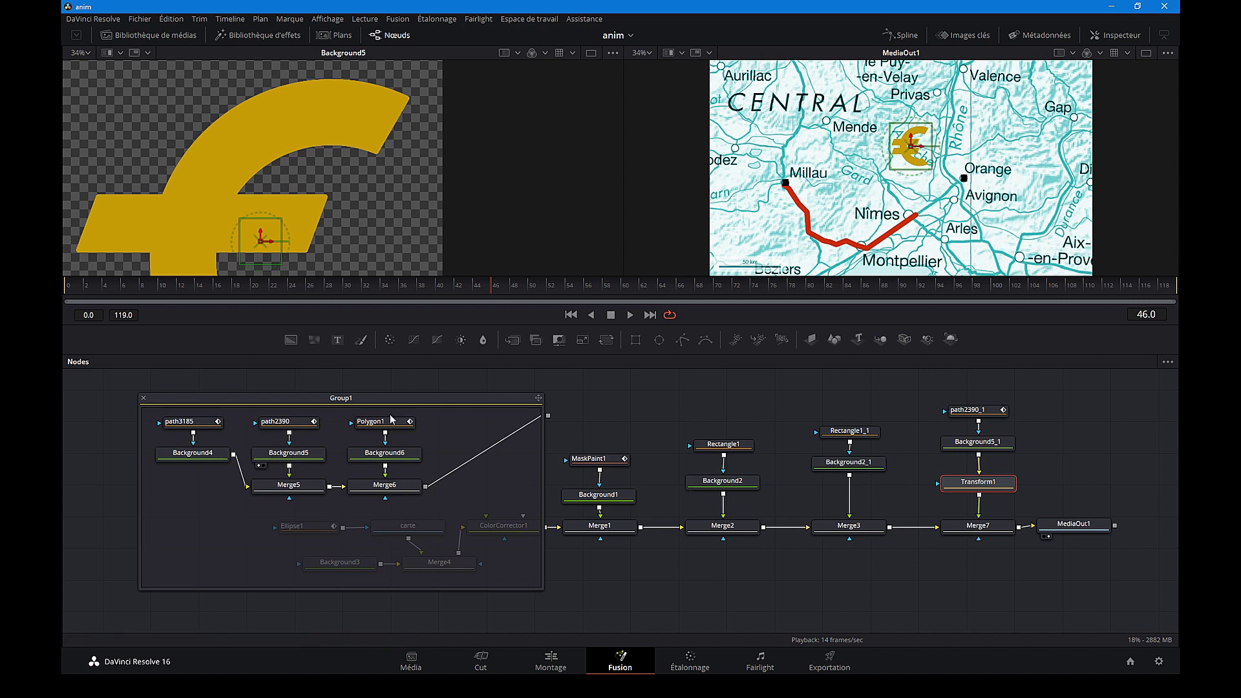
{"action": "left_click", "coordinate": [387, 423]}
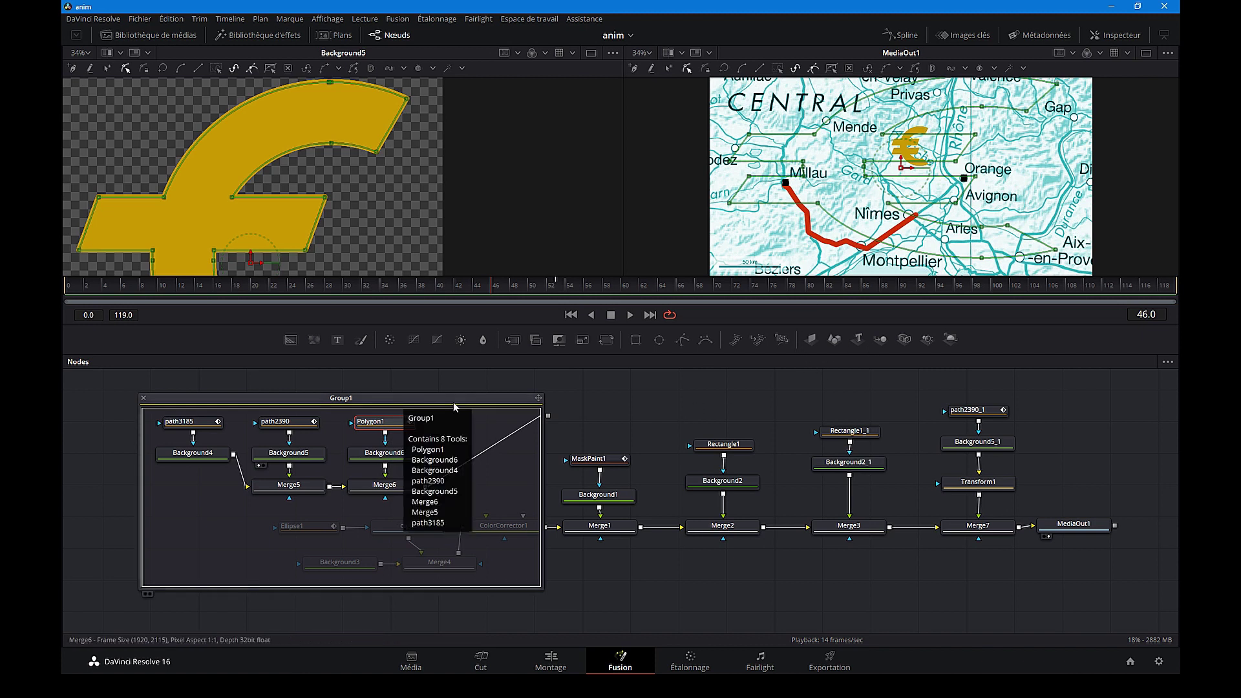
{"action": "left_click", "coordinate": [1068, 409]}
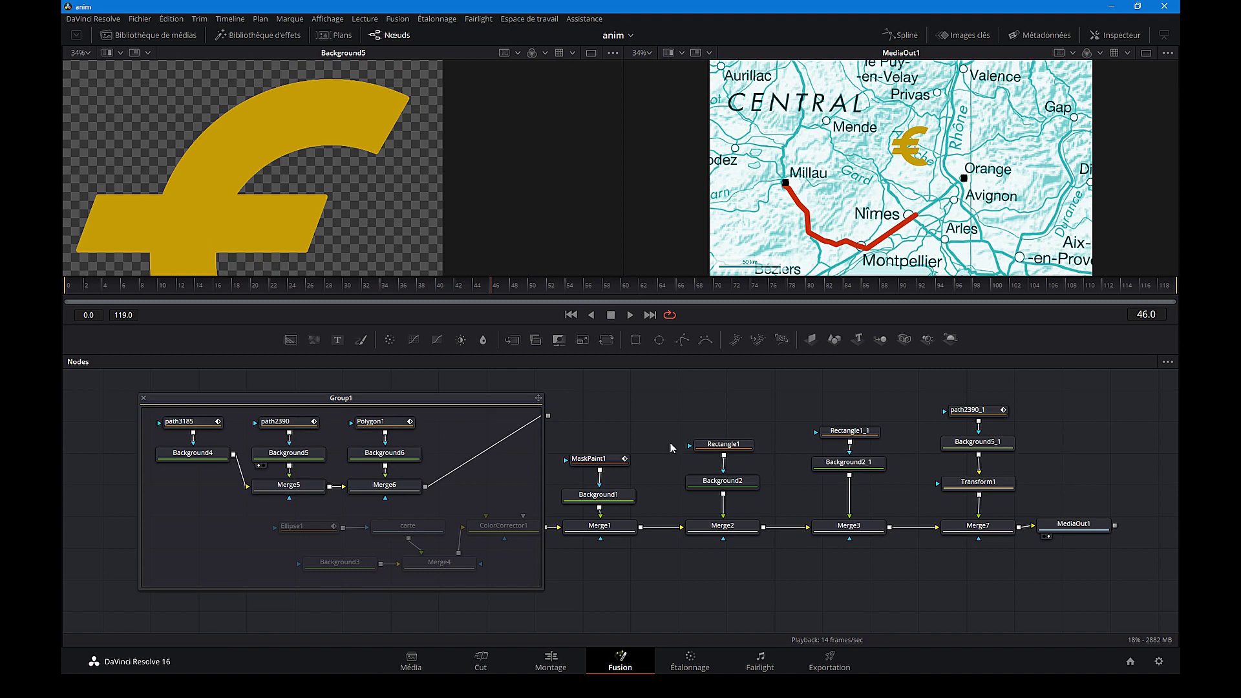
Insert a Paint1 node between Background5_1 and Transform1 in the euro branch.
{"action": "mouse_move", "coordinate": [367, 346]}
{"action": "left_mouse_down"}
{"action": "mouse_move", "coordinate": [777, 498]}
{"action": "mouse_move", "coordinate": [748, 496]}
{"action": "left_mouse_up"}
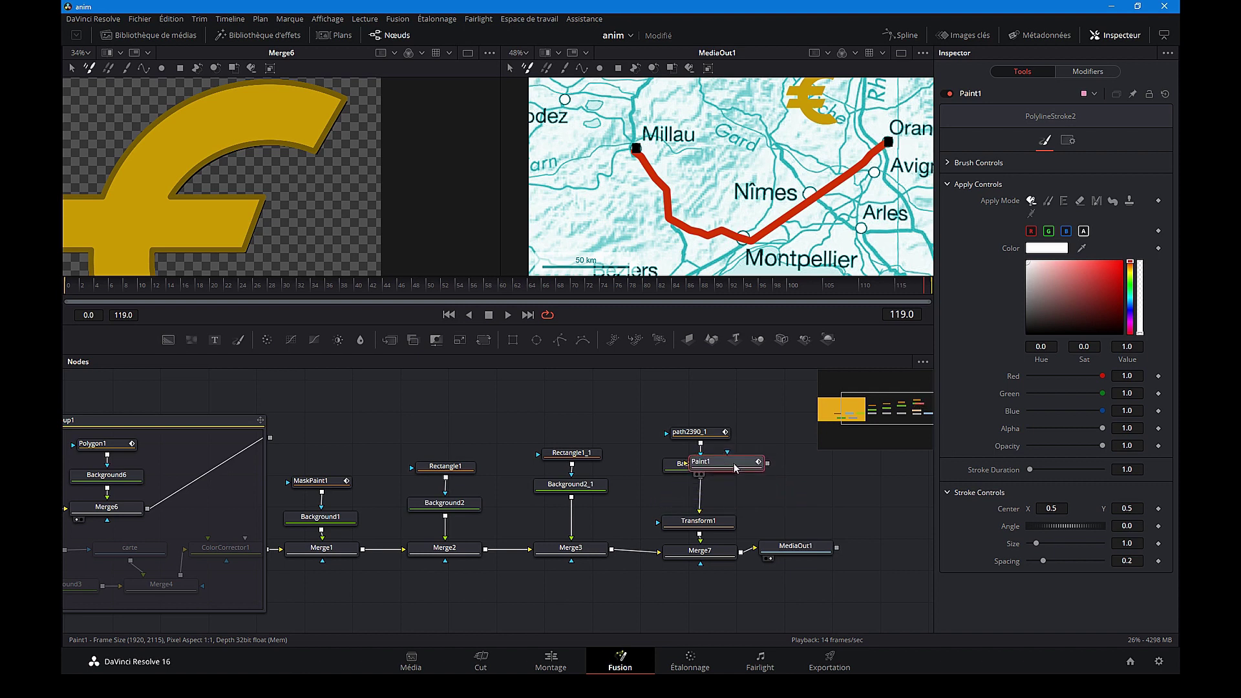
{"action": "left_click_drag", "start_coordinate": [748, 497], "coordinate": [705, 499]}
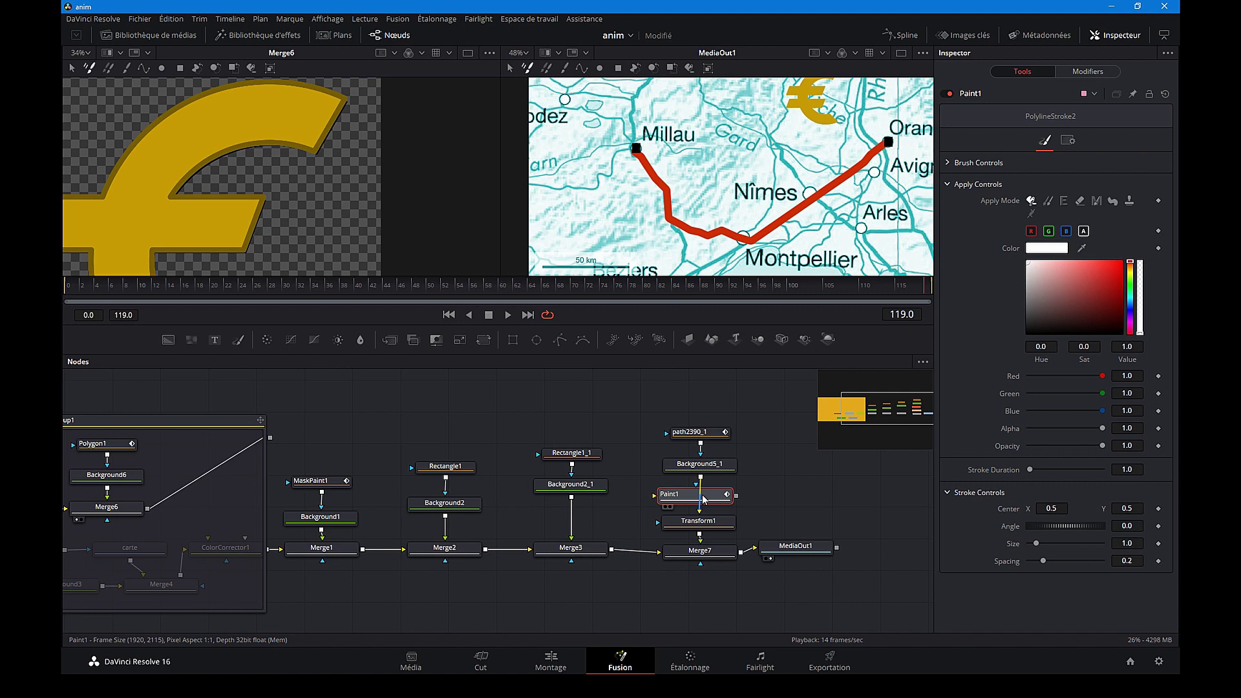
{"action": "left_click_drag", "start_coordinate": [703, 499], "coordinate": [708, 500]}
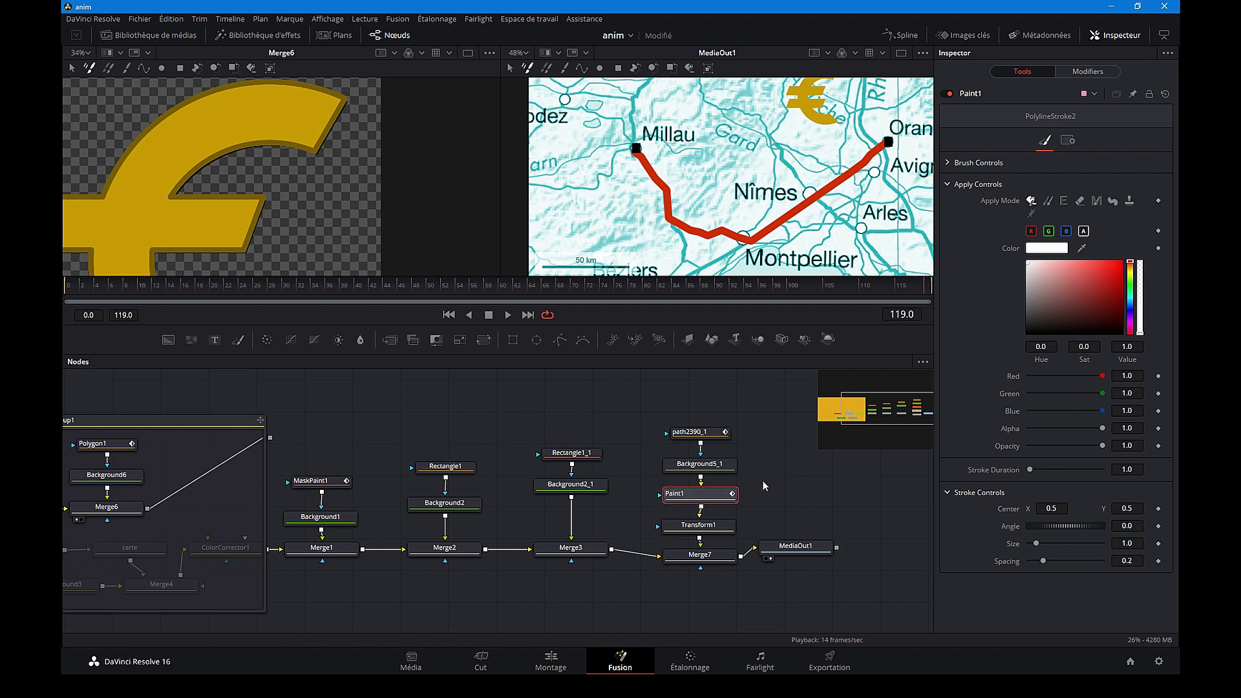
{"action": "scroll", "coordinate": [802, 187], "scroll_direction": "up", "scroll_amount": 3}
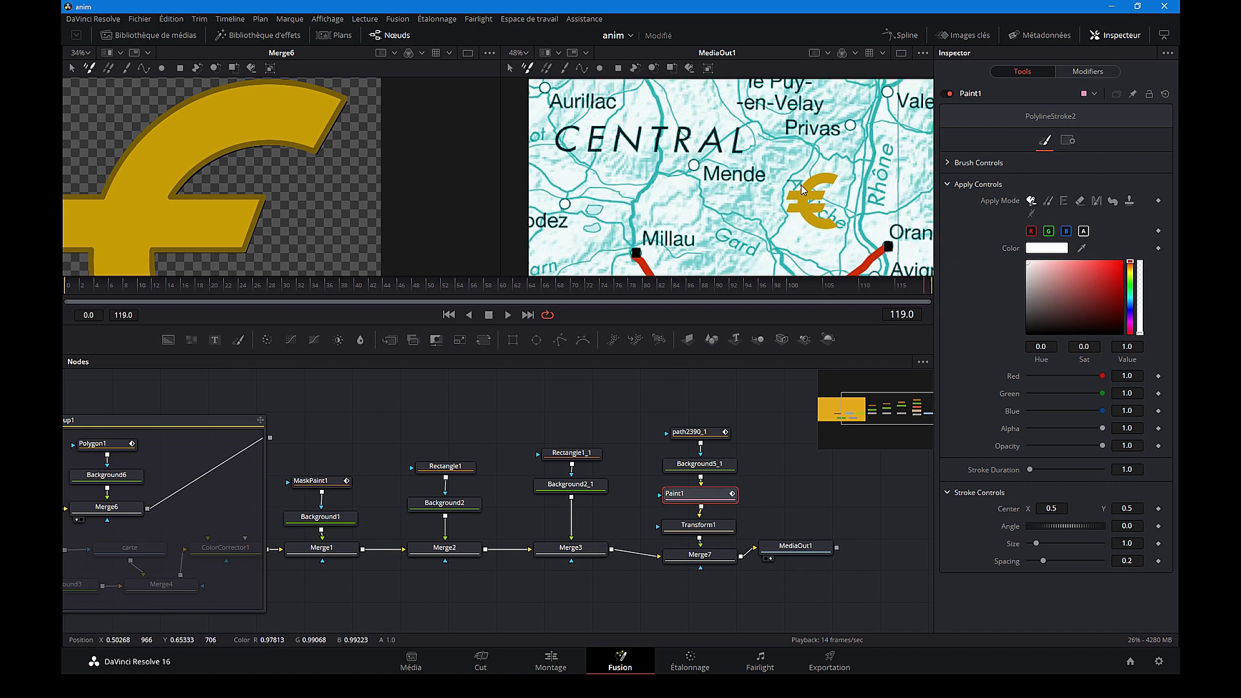
{"action": "scroll", "coordinate": [801, 189], "scroll_direction": "down", "scroll_amount": 1}
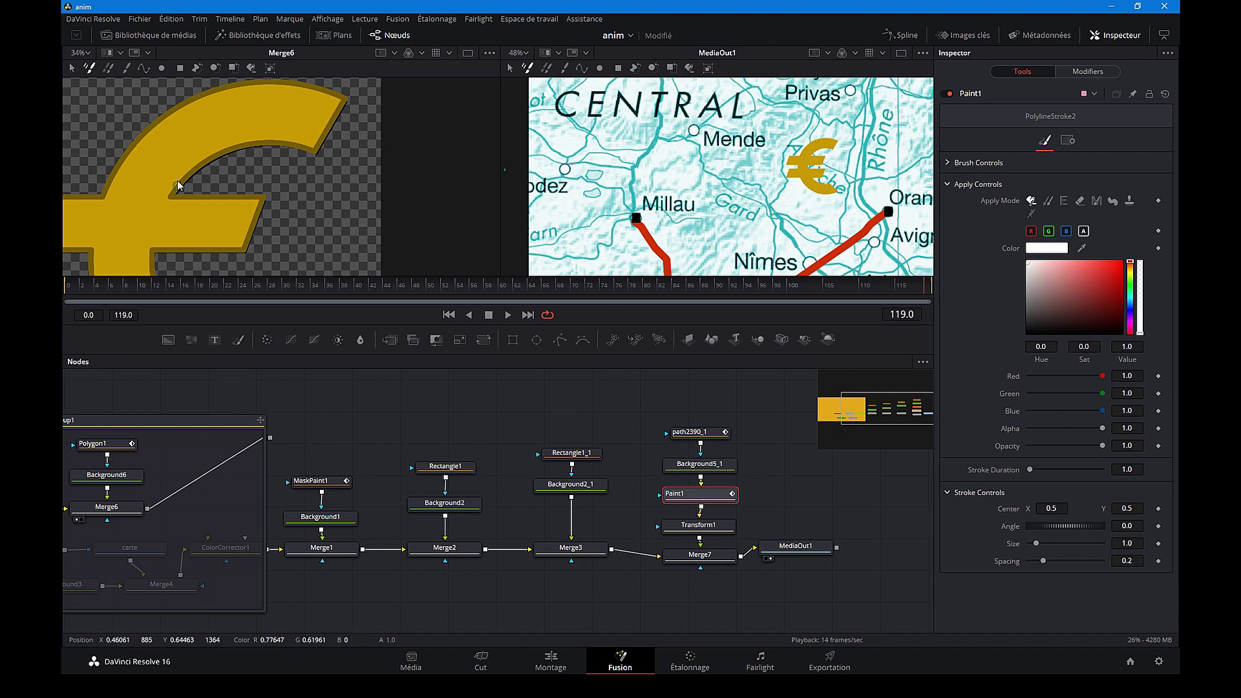
Pick the euro's dark gold, draw a polyline stroke, and expand its Stroke Controls.
{"action": "left_click_drag", "start_coordinate": [179, 186], "coordinate": [177, 189]}
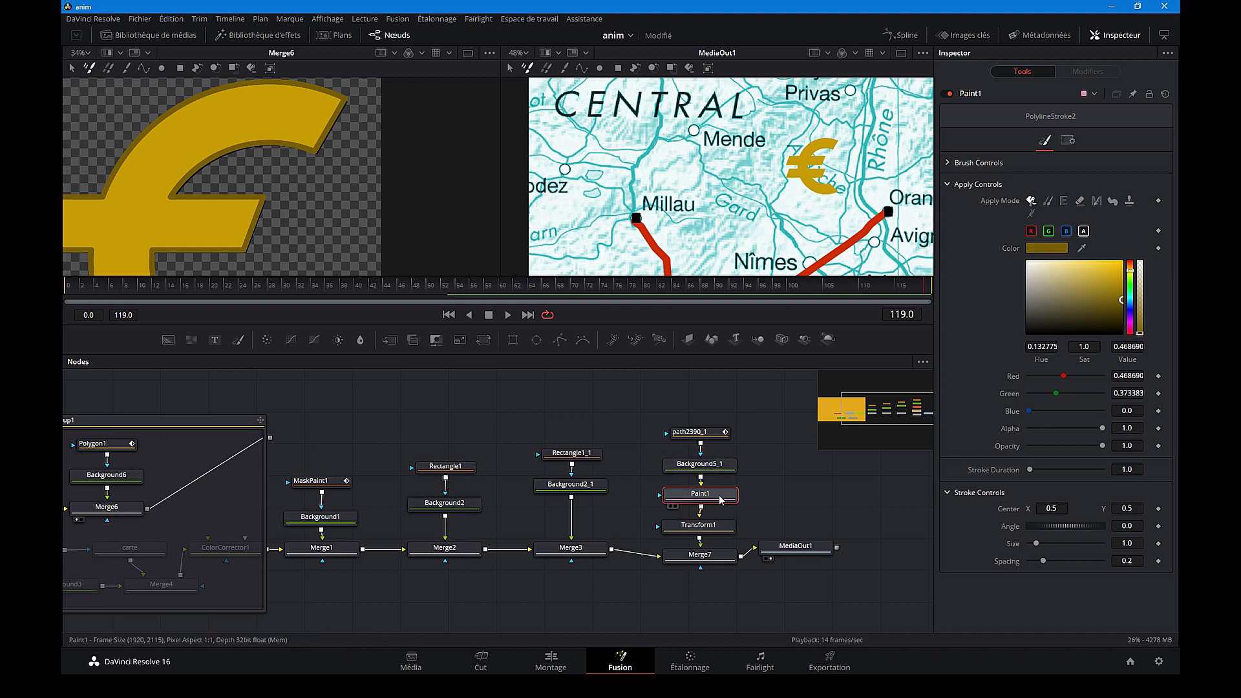
{"action": "left_click", "coordinate": [144, 68]}
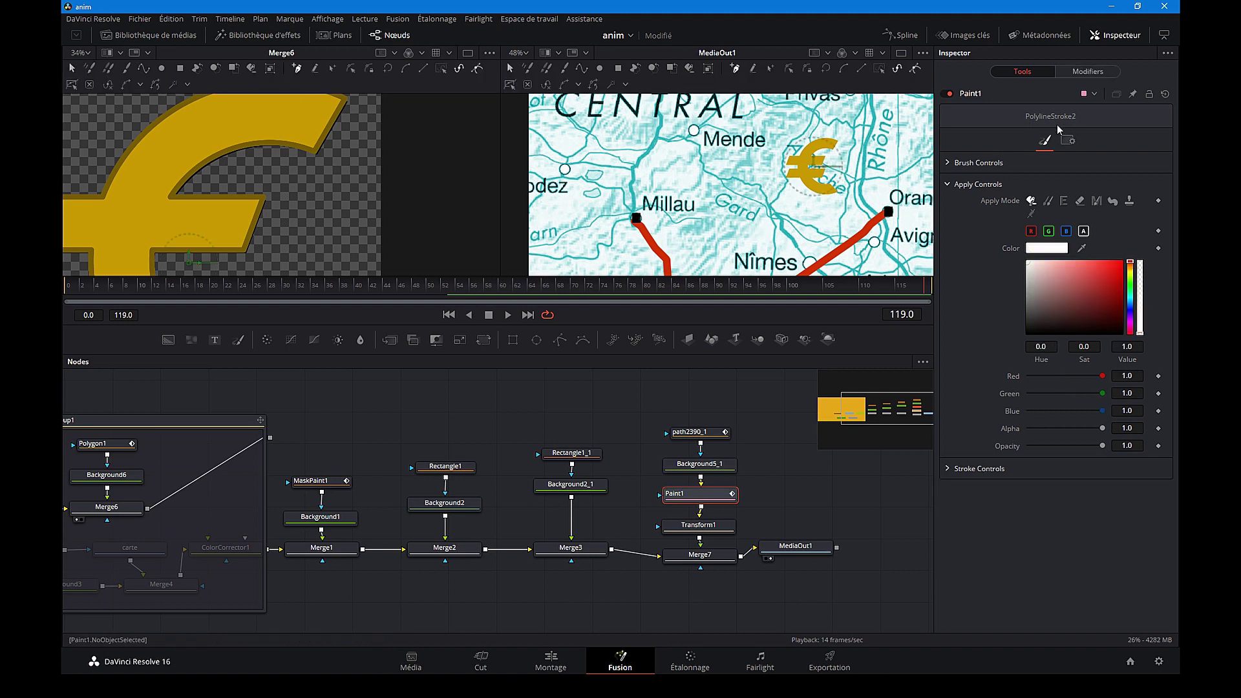
{"action": "left_click", "coordinate": [1087, 72]}
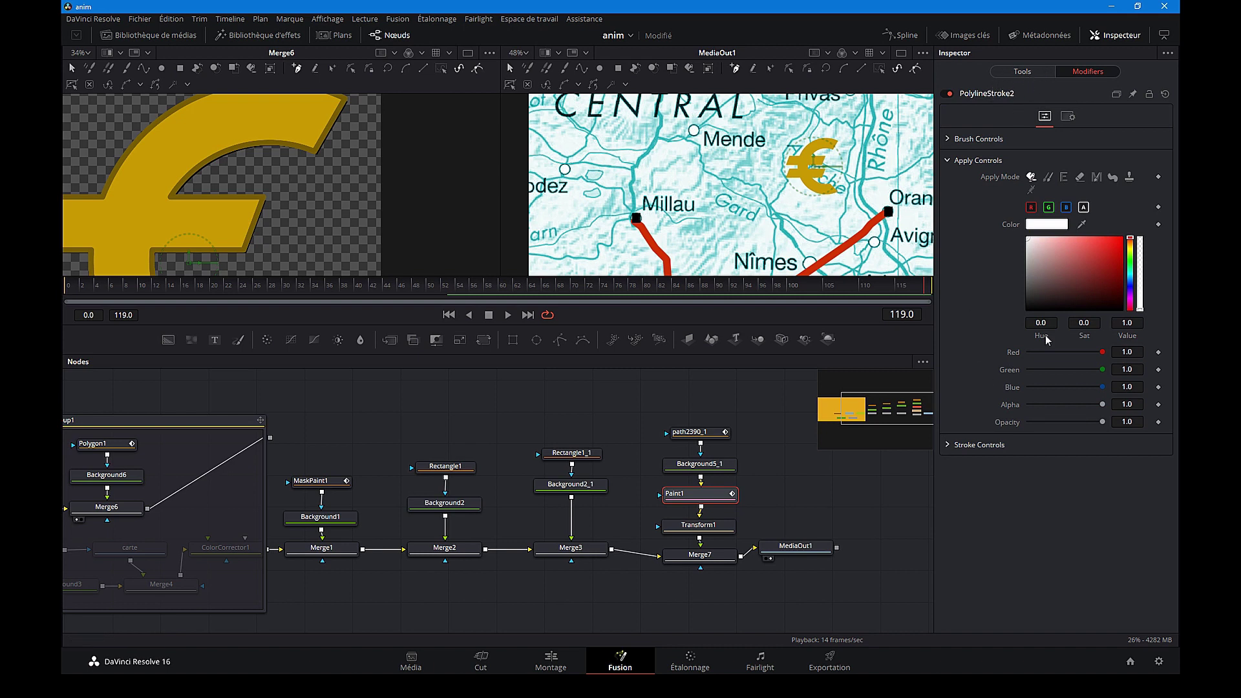
{"action": "left_click", "coordinate": [948, 445]}
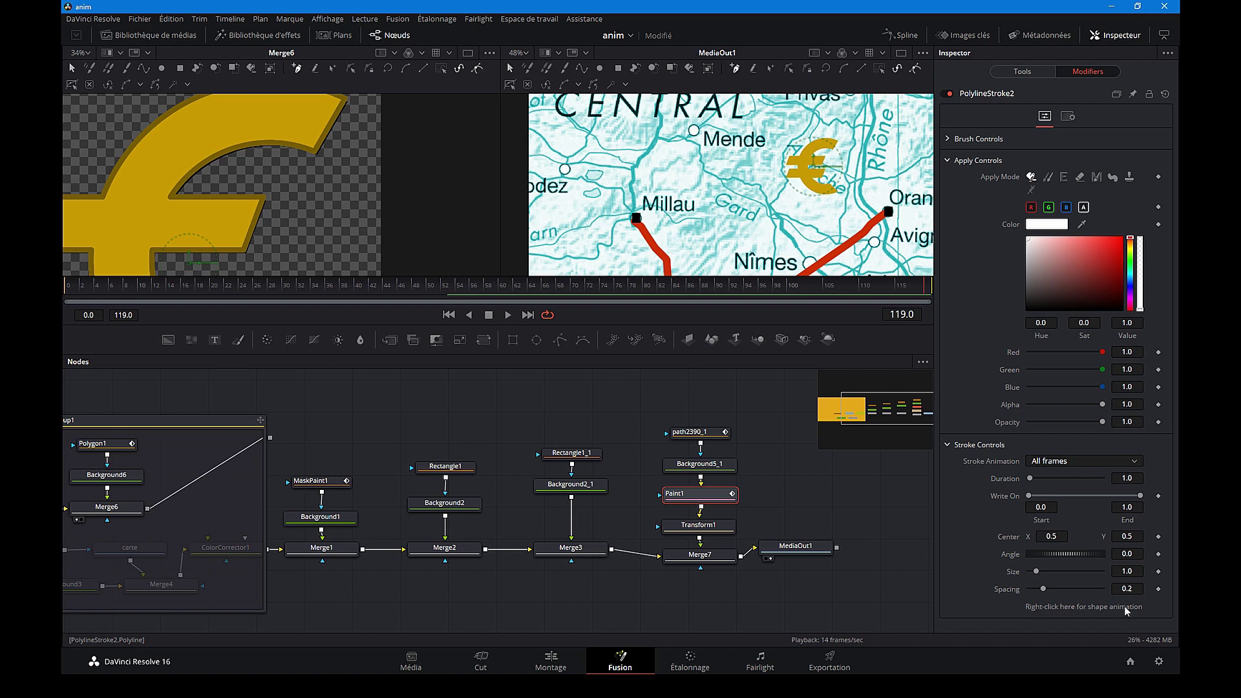
Connect the stroke's shape animation to Polygon1's Polyline so it traces the euro outline.
{"action": "right_click", "coordinate": [1092, 609]}
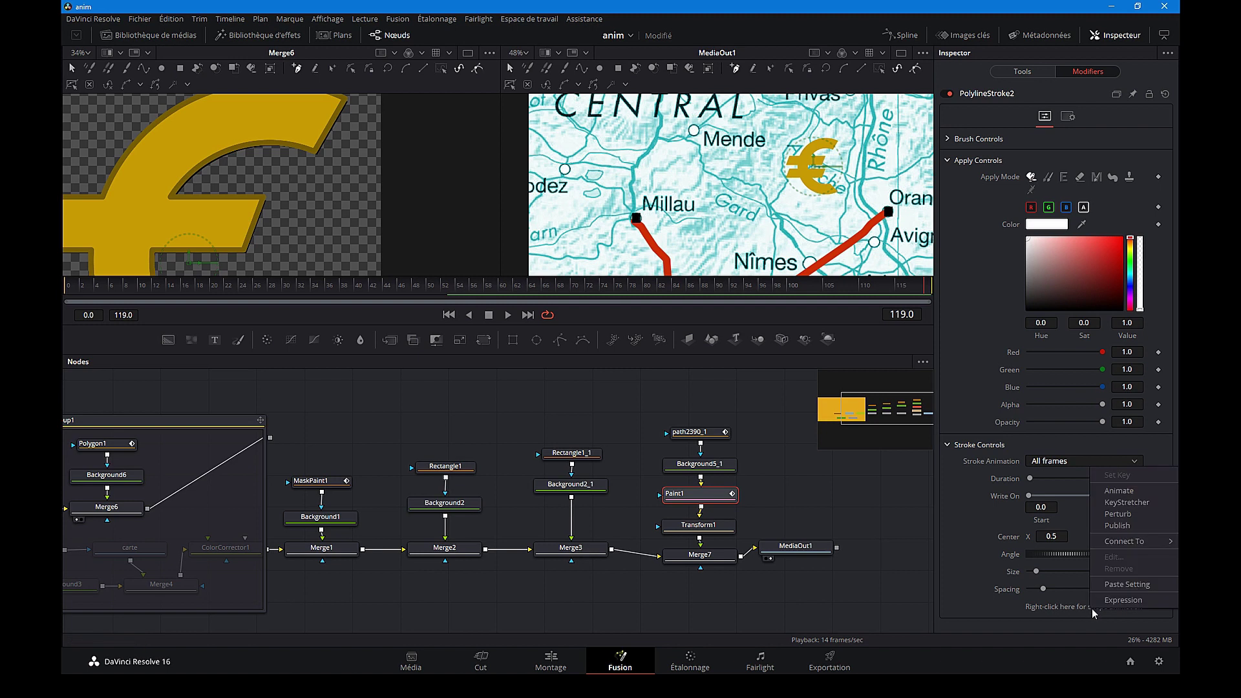
{"action": "mouse_move", "coordinate": [1118, 542]}
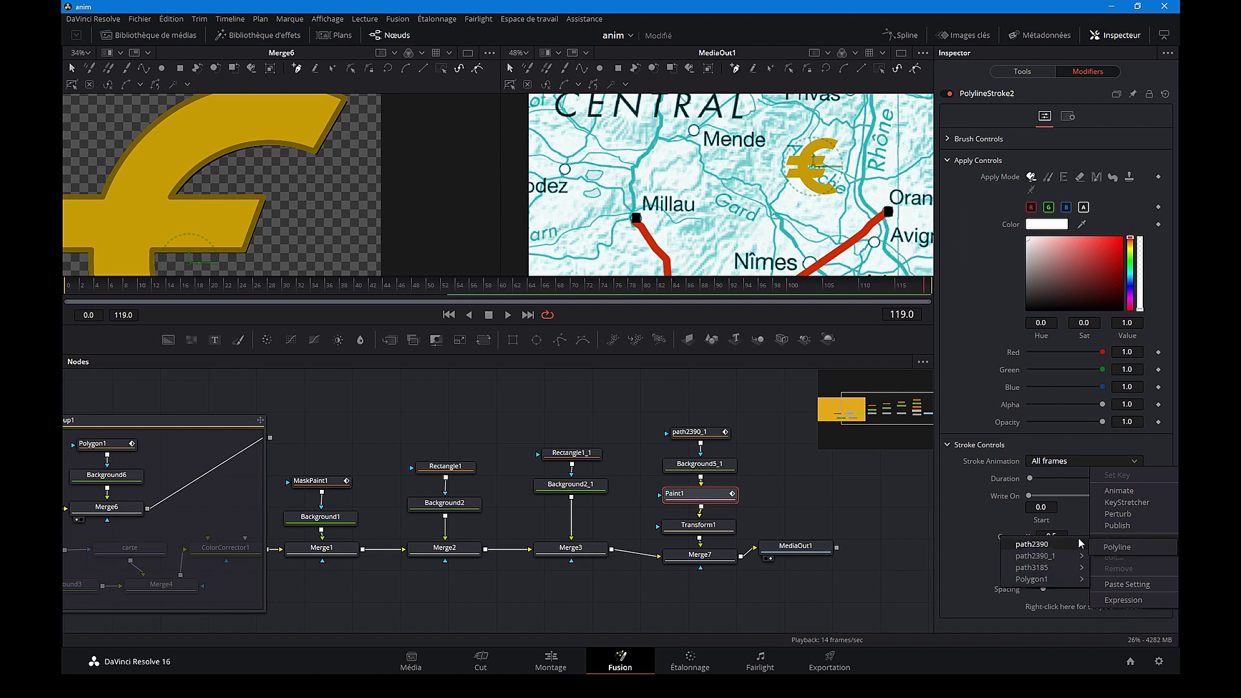
{"action": "mouse_move", "coordinate": [1071, 570]}
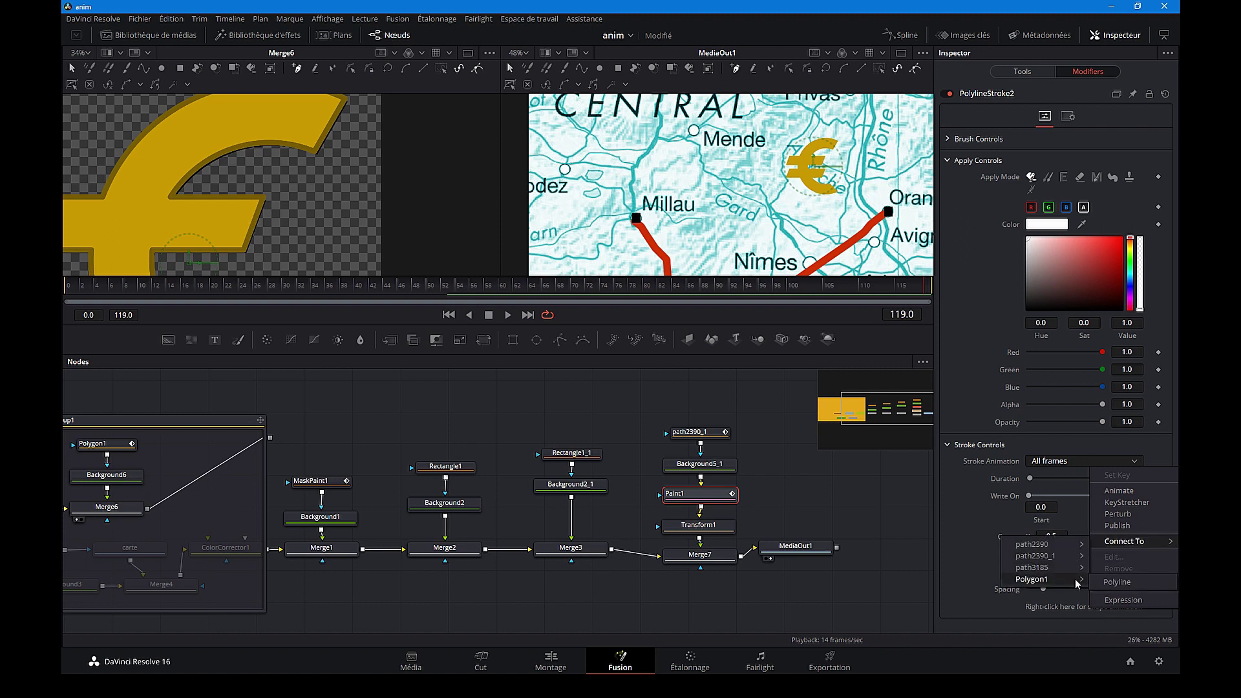
{"action": "left_click", "coordinate": [1117, 582]}
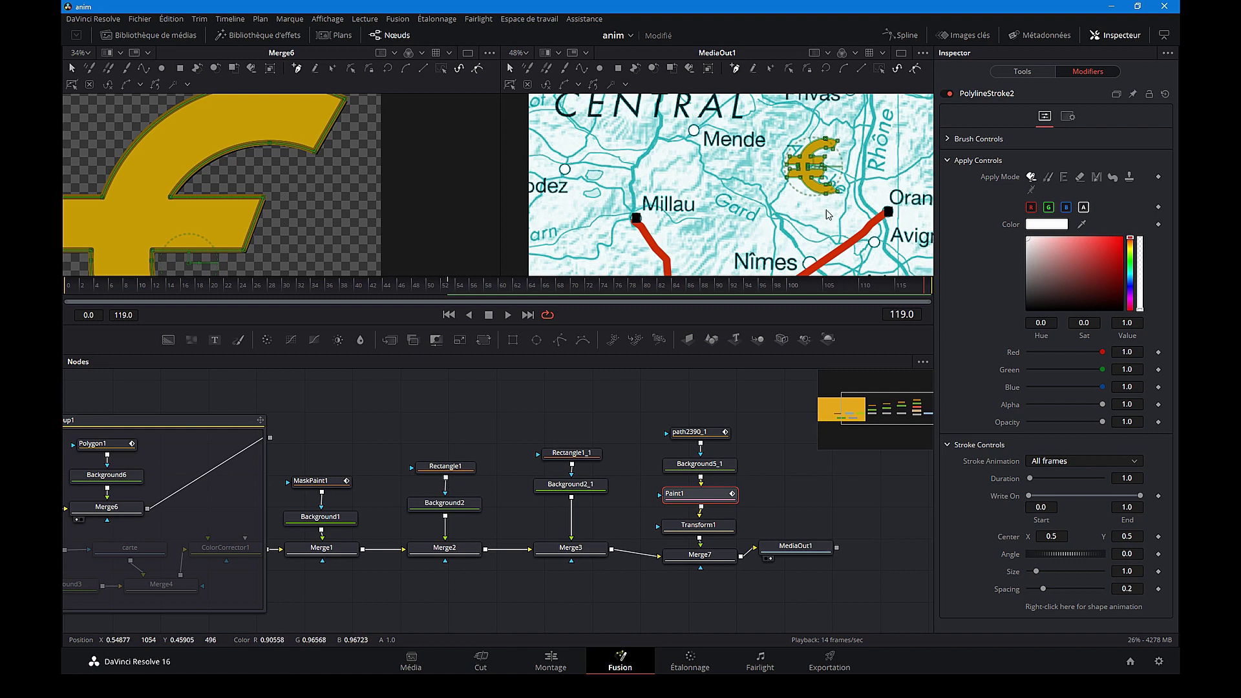
Zoom the viewer in and sample the euro's gold as the stroke colour.
{"action": "scroll", "coordinate": [827, 214], "scroll_direction": "up", "scroll_amount": 4}
{"action": "scroll", "coordinate": [821, 200], "scroll_direction": "up", "scroll_amount": 8}
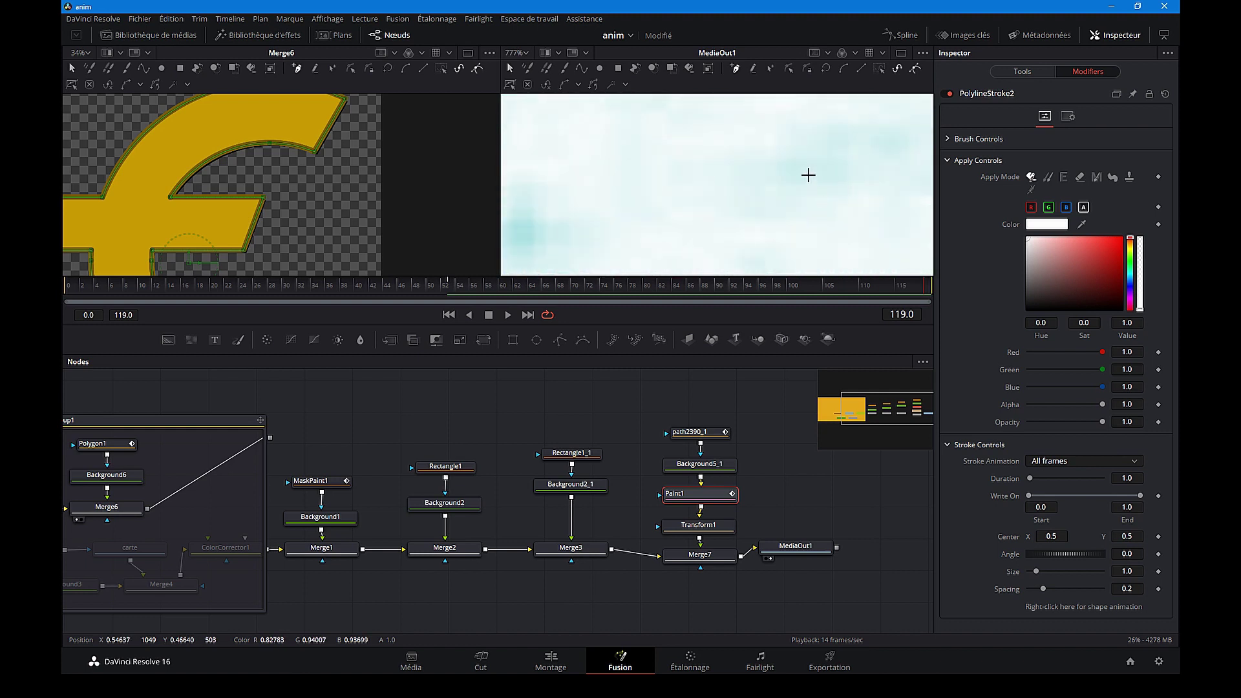
{"action": "scroll", "coordinate": [789, 206], "scroll_direction": "up", "scroll_amount": 3}
{"action": "scroll", "coordinate": [743, 246], "scroll_direction": "up", "scroll_amount": 3}
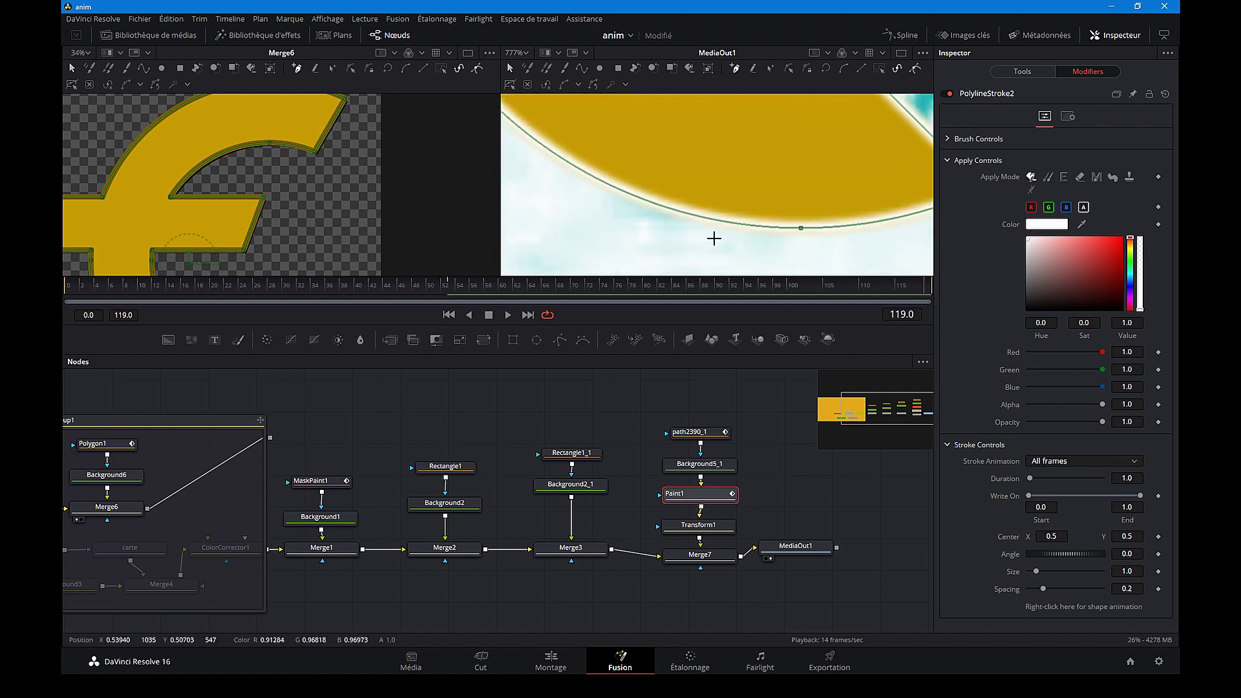
{"action": "scroll", "coordinate": [714, 249], "scroll_direction": "down", "scroll_amount": 2}
{"action": "scroll", "coordinate": [715, 254], "scroll_direction": "down", "scroll_amount": 2}
{"action": "scroll", "coordinate": [715, 254], "scroll_direction": "down", "scroll_amount": 6}
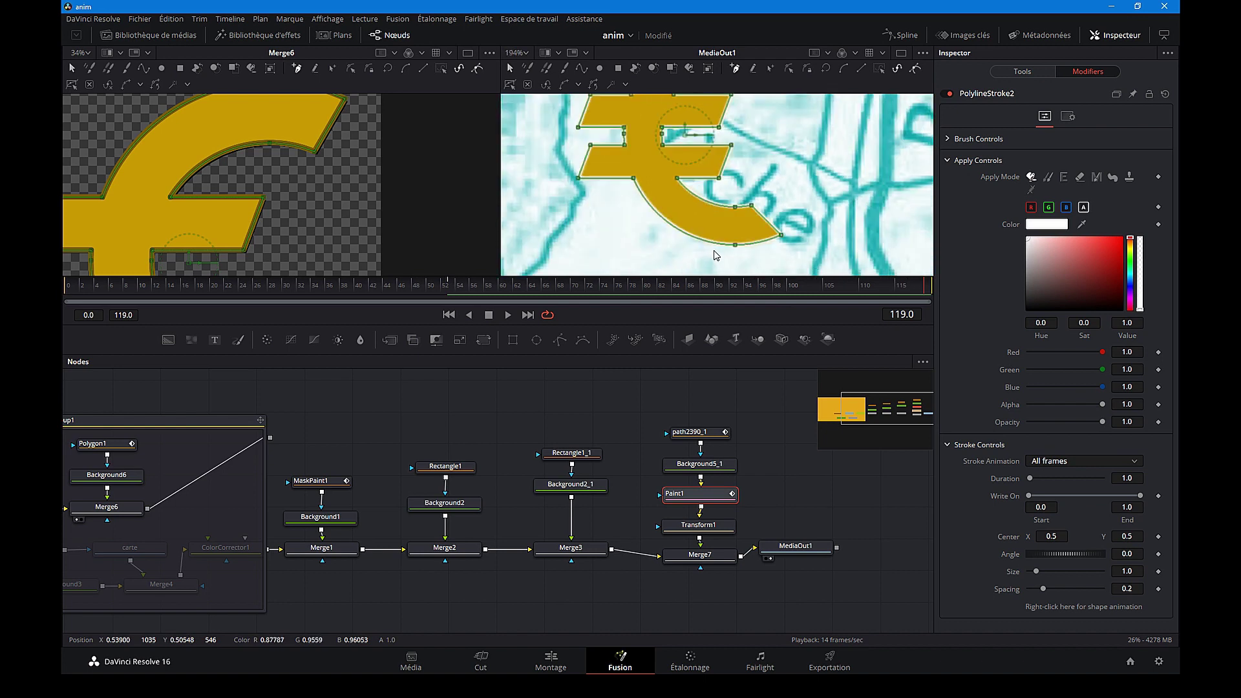
{"action": "scroll", "coordinate": [715, 257], "scroll_direction": "up", "scroll_amount": 6}
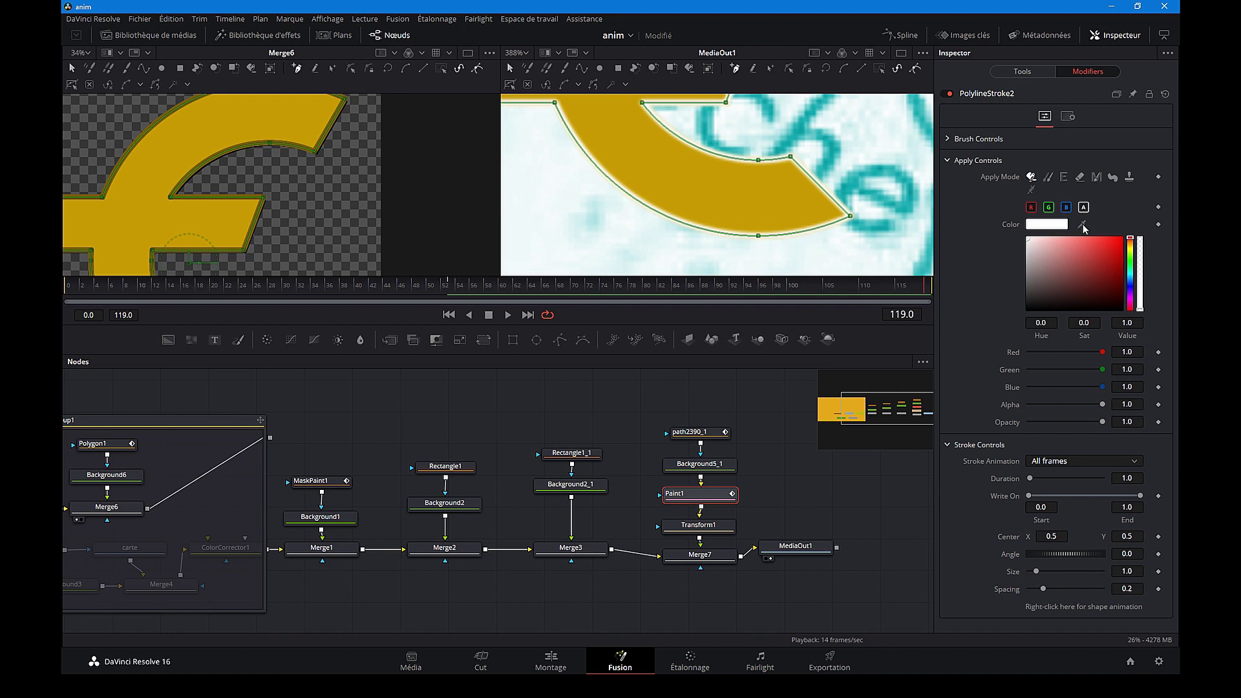
{"action": "left_click_drag", "start_coordinate": [1084, 228], "coordinate": [1006, 262]}
{"action": "left_click_drag", "start_coordinate": [575, 357], "coordinate": [327, 397]}
{"action": "left_click_drag", "start_coordinate": [212, 321], "coordinate": [250, 239]}
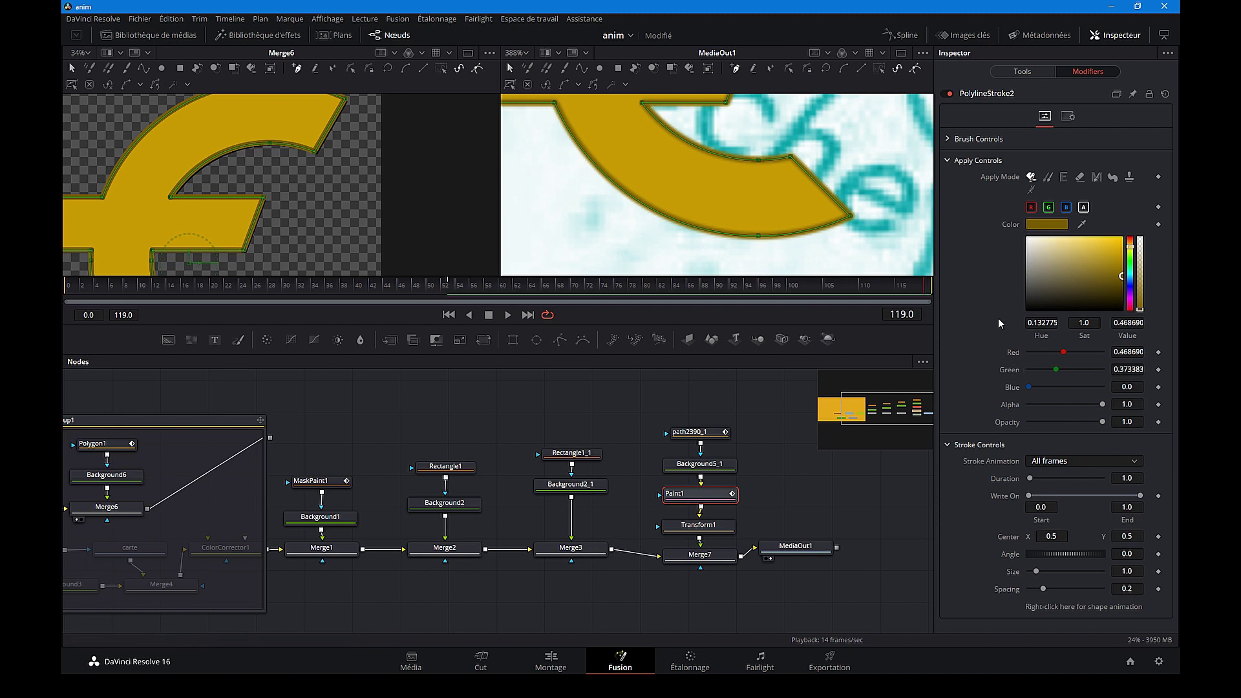
Set the polyline stroke's Write On end to 0.217.
{"action": "left_click", "coordinate": [1022, 71]}
{"action": "left_click", "coordinate": [902, 52]}
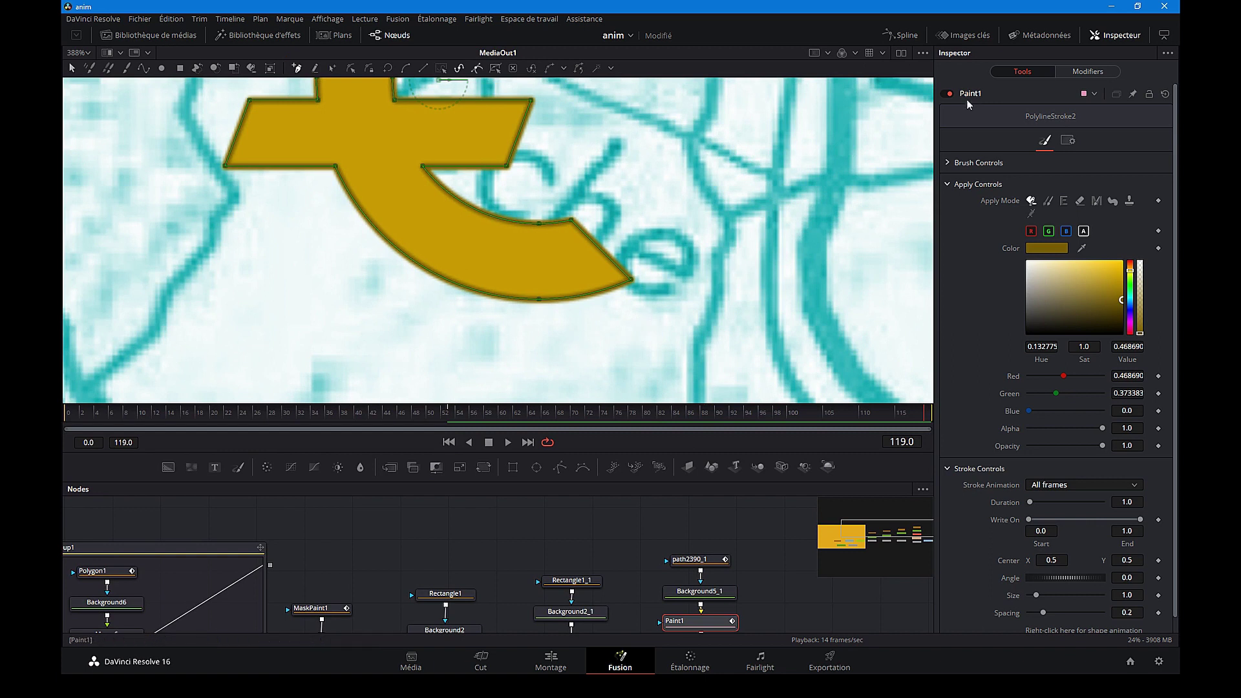
{"action": "left_click", "coordinate": [1088, 73]}
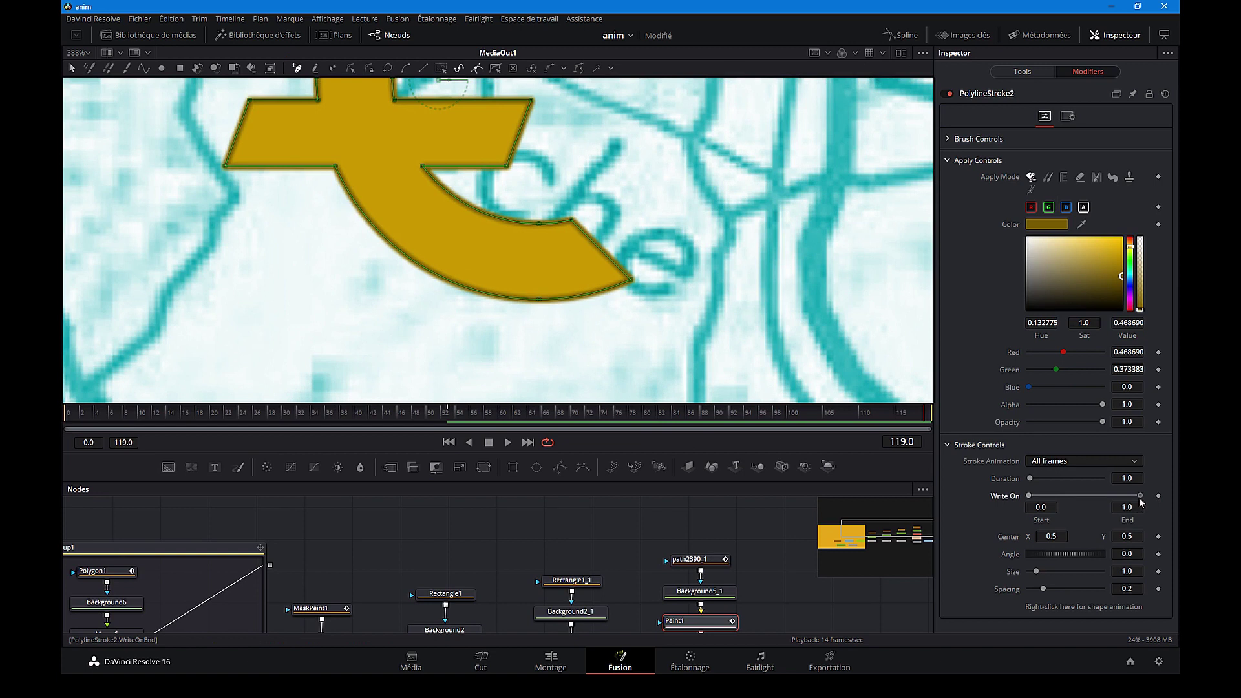
{"action": "mouse_move", "coordinate": [1140, 496]}
{"action": "left_mouse_down"}
{"action": "mouse_move", "coordinate": [1056, 496]}
{"action": "mouse_move", "coordinate": [1100, 501]}
{"action": "mouse_move", "coordinate": [1057, 476]}
{"action": "left_mouse_up"}
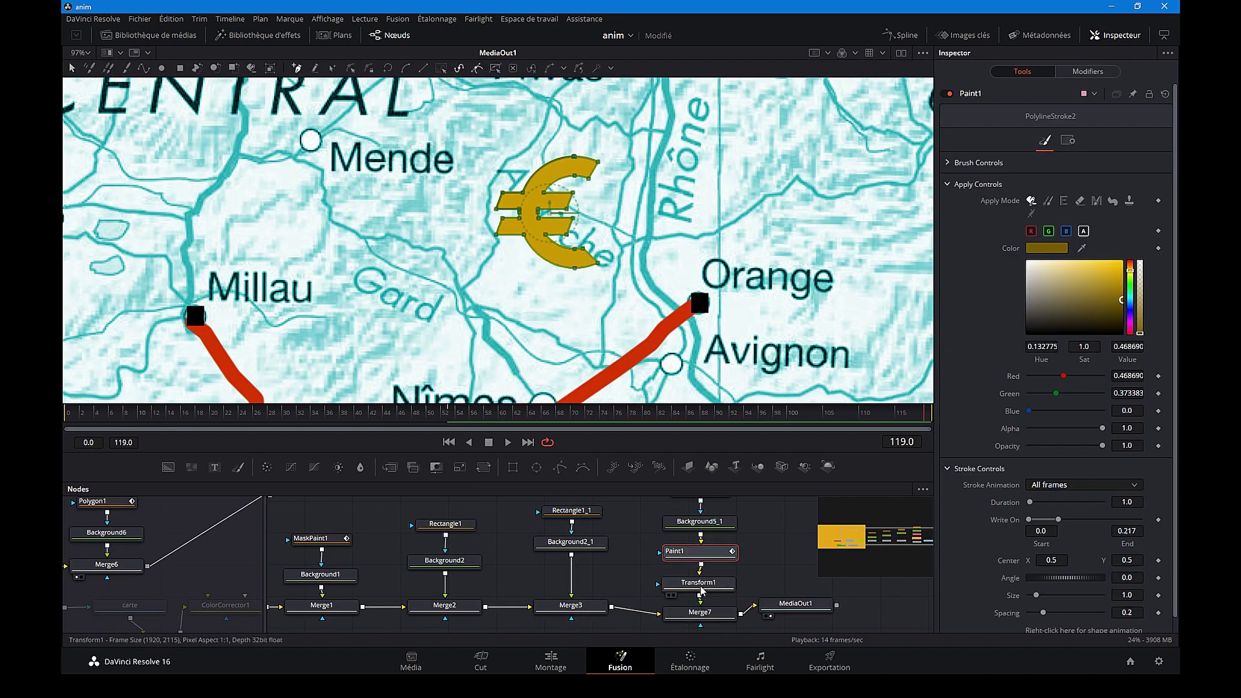
Move the Transform1 centre to 0.649015 / 0.554330 above Orange, then go to frame 50.
{"action": "left_click", "coordinate": [704, 585]}
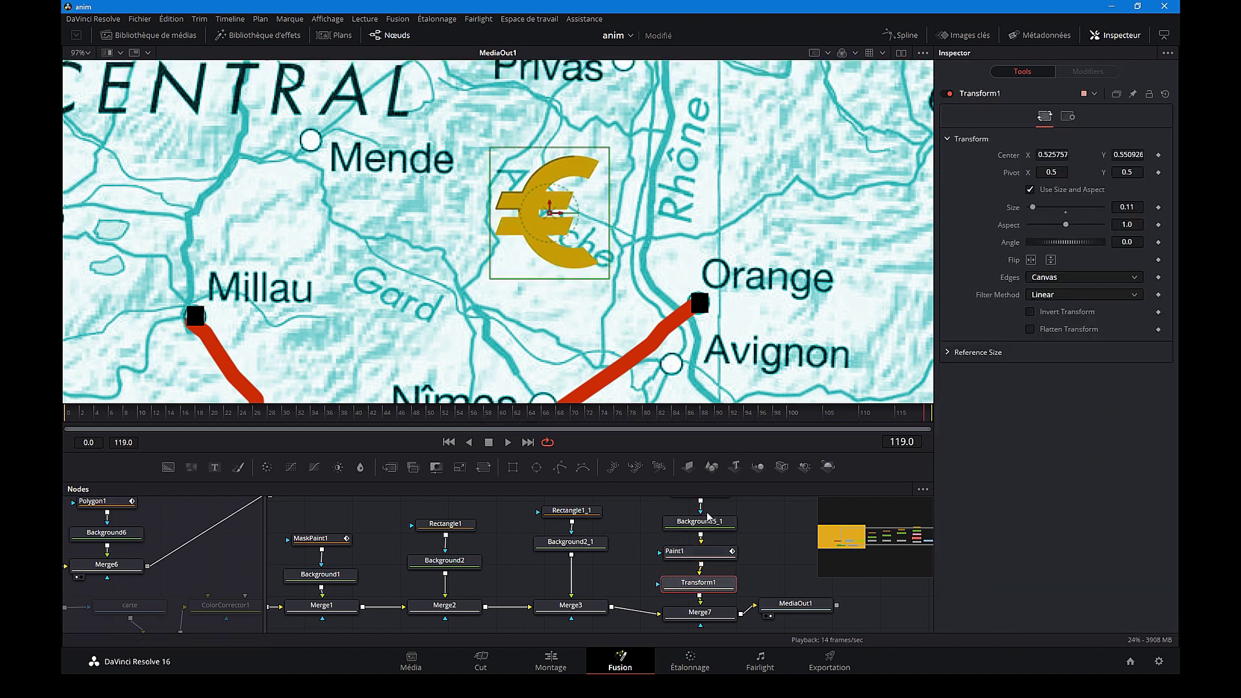
{"action": "scroll", "coordinate": [705, 570], "scroll_direction": "up", "scroll_amount": 2}
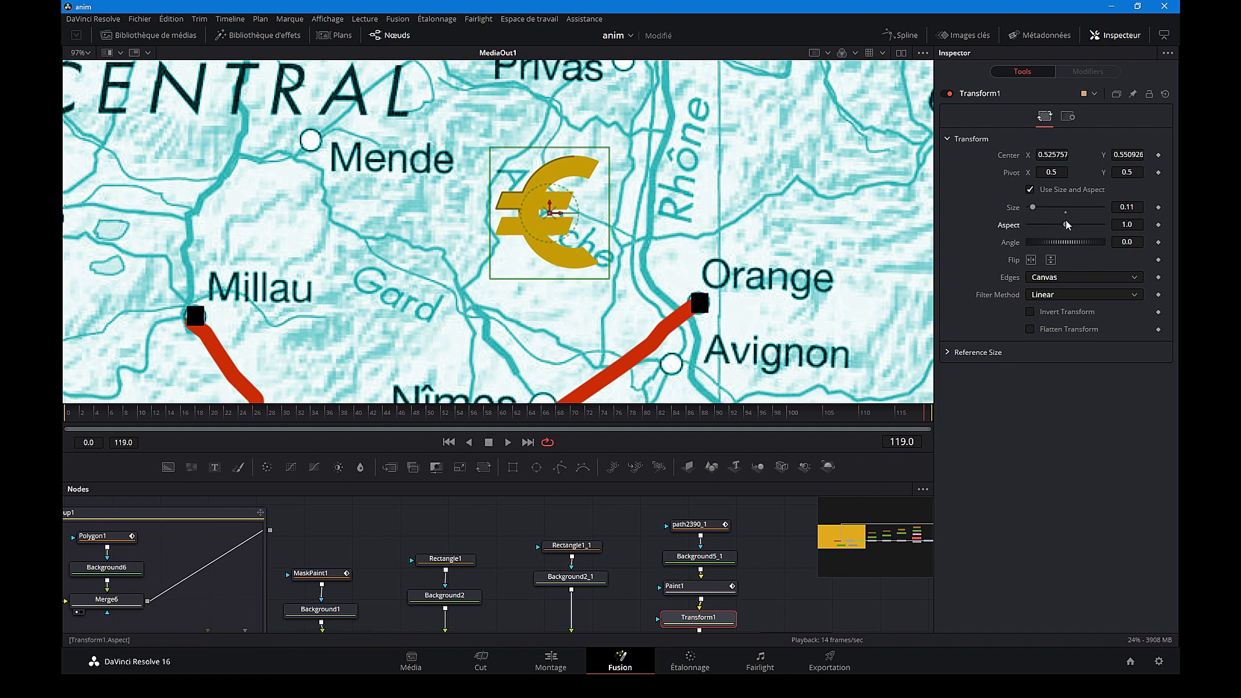
{"action": "left_click_drag", "start_coordinate": [1068, 224], "coordinate": [1066, 224]}
{"action": "left_click_drag", "start_coordinate": [564, 161], "coordinate": [697, 157]}
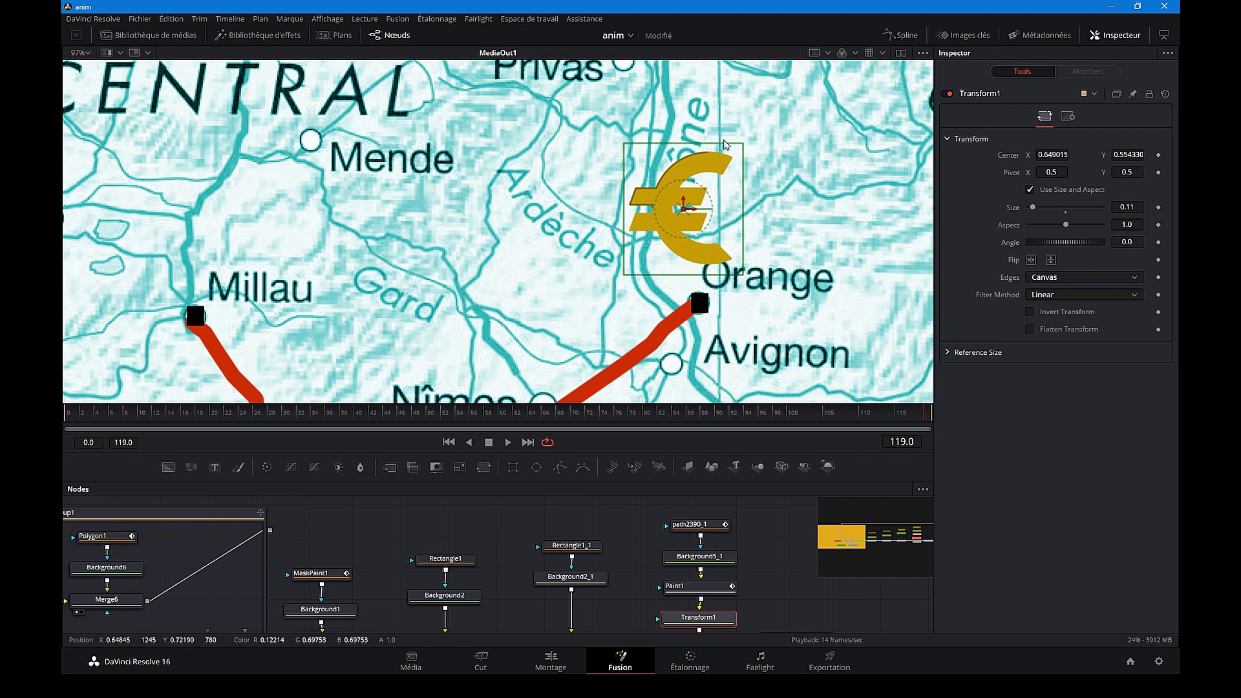
{"action": "scroll", "coordinate": [424, 304], "scroll_direction": "down", "scroll_amount": 2}
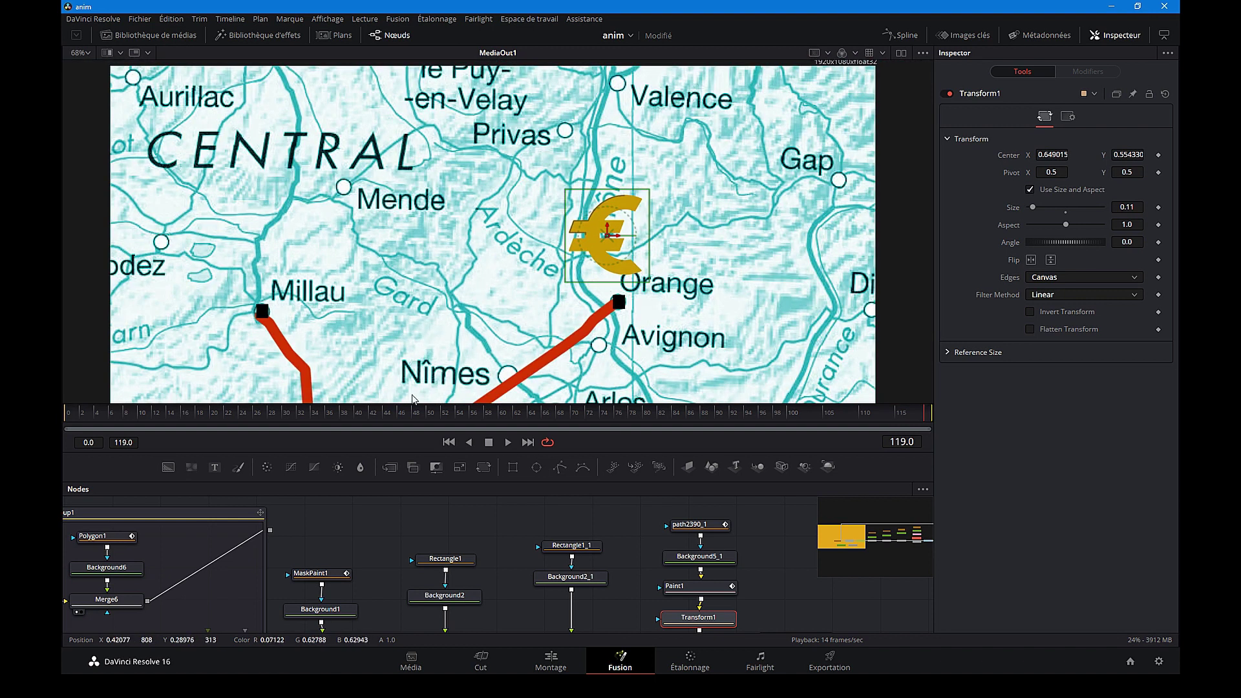
{"action": "left_click", "coordinate": [429, 414]}
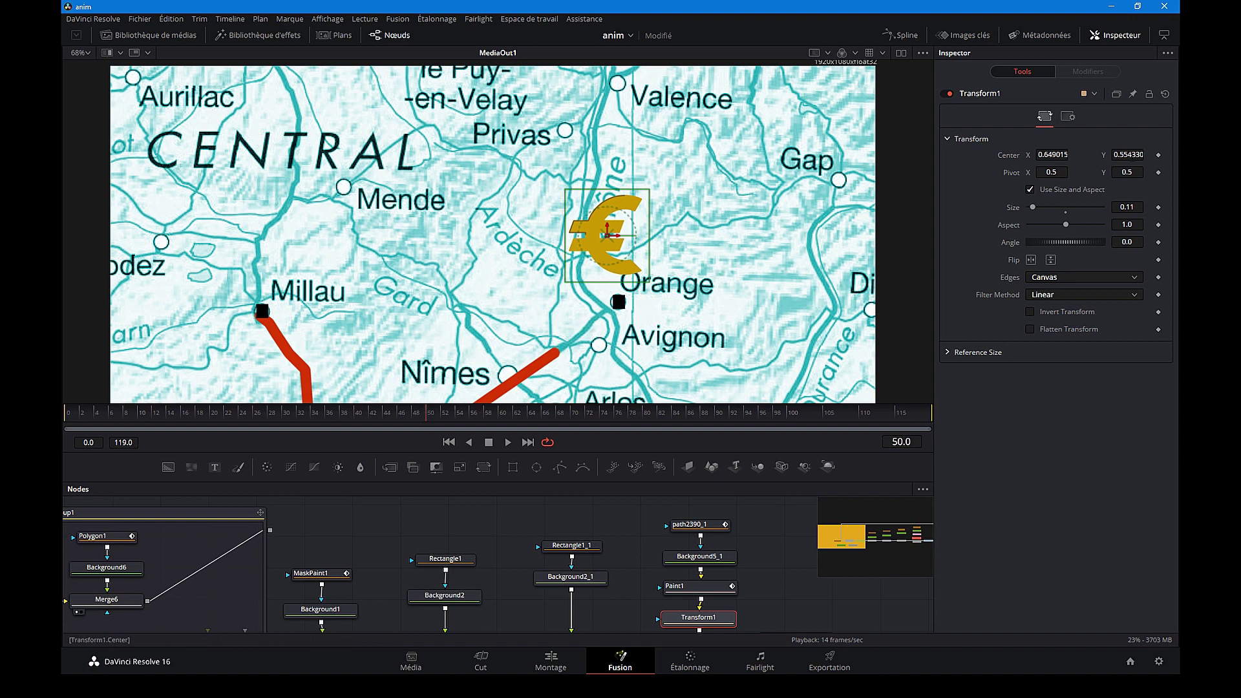
Keyframe the euro centre at 0.912828/0.837387 on frame 50 and 0.618834/0.535292 on frame 60.
{"action": "left_click", "coordinate": [1159, 155]}
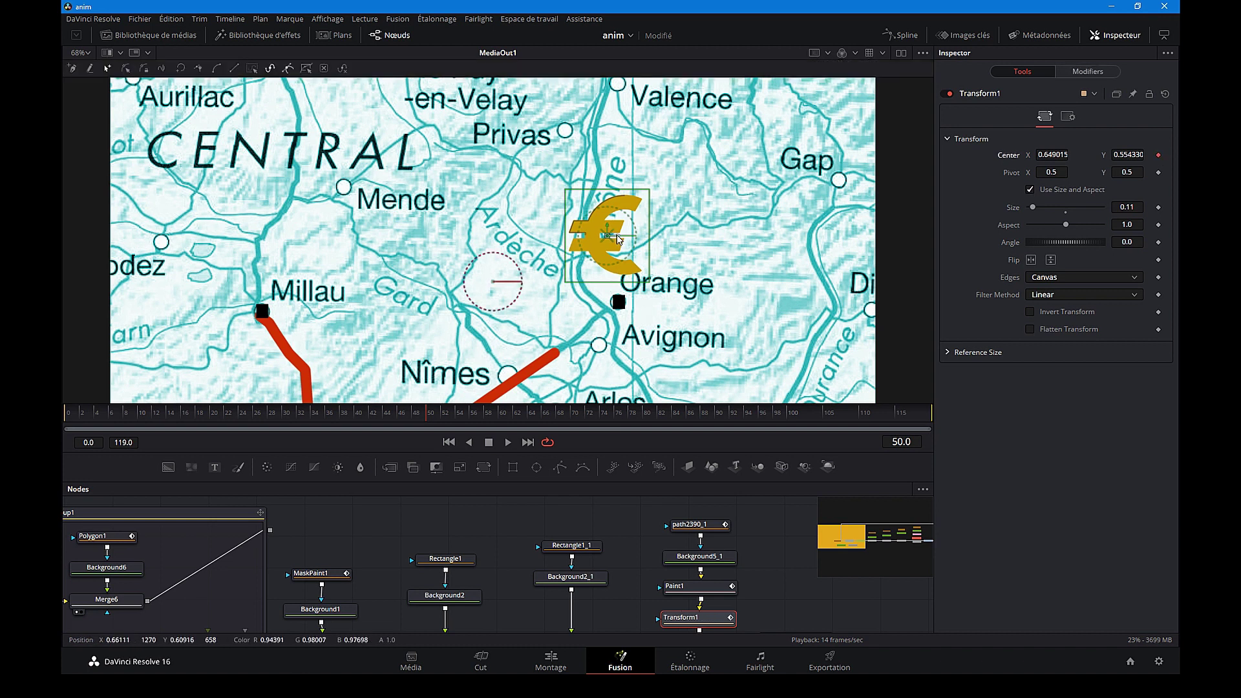
{"action": "left_click_drag", "start_coordinate": [608, 236], "coordinate": [810, 12]}
{"action": "scroll", "coordinate": [802, 199], "scroll_direction": "down", "scroll_amount": 5}
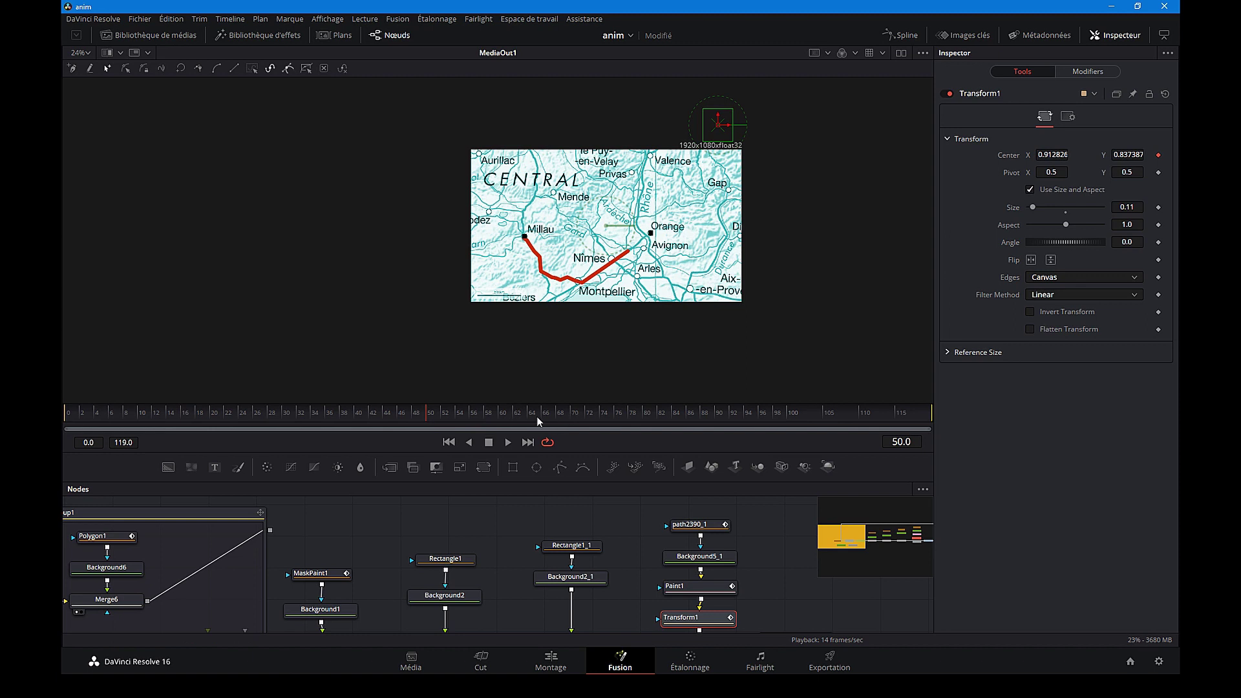
{"action": "left_click", "coordinate": [499, 413]}
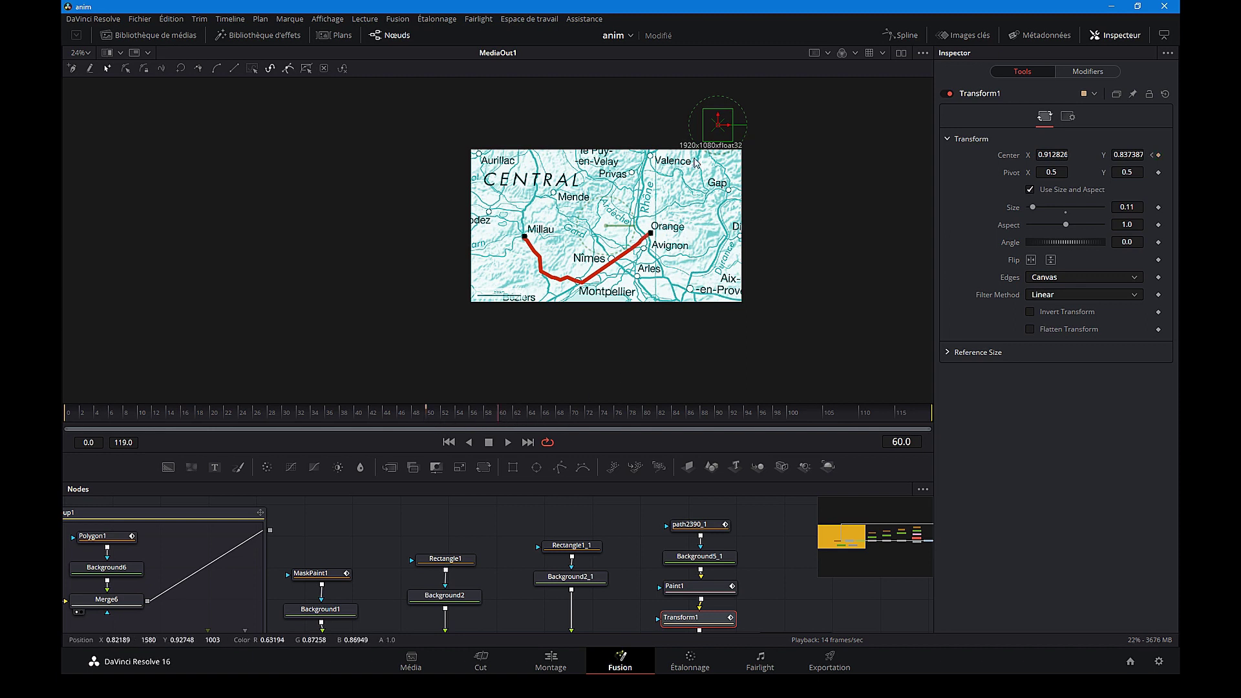
{"action": "left_click_drag", "start_coordinate": [719, 126], "coordinate": [639, 215]}
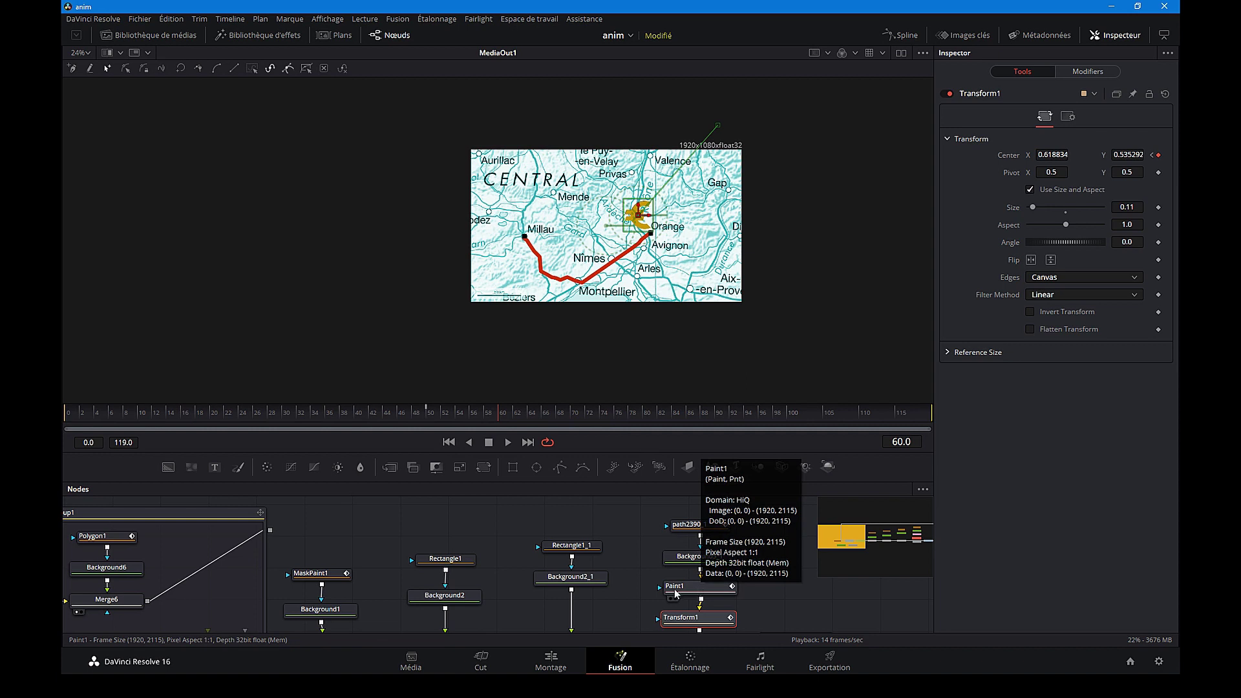
Keyframe PolylineStroke2's Write On end at 0.0 on frame 60 and 1.0 on frame 80.
{"action": "left_click", "coordinate": [691, 589]}
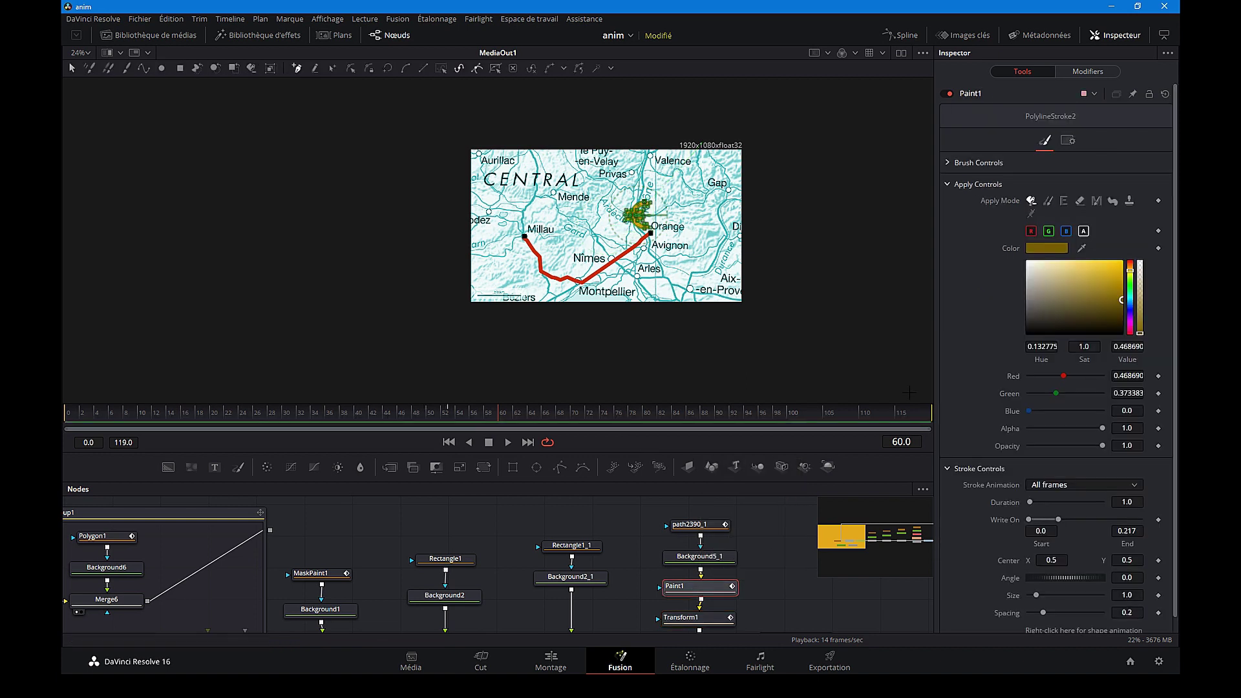
{"action": "left_click", "coordinate": [1089, 74]}
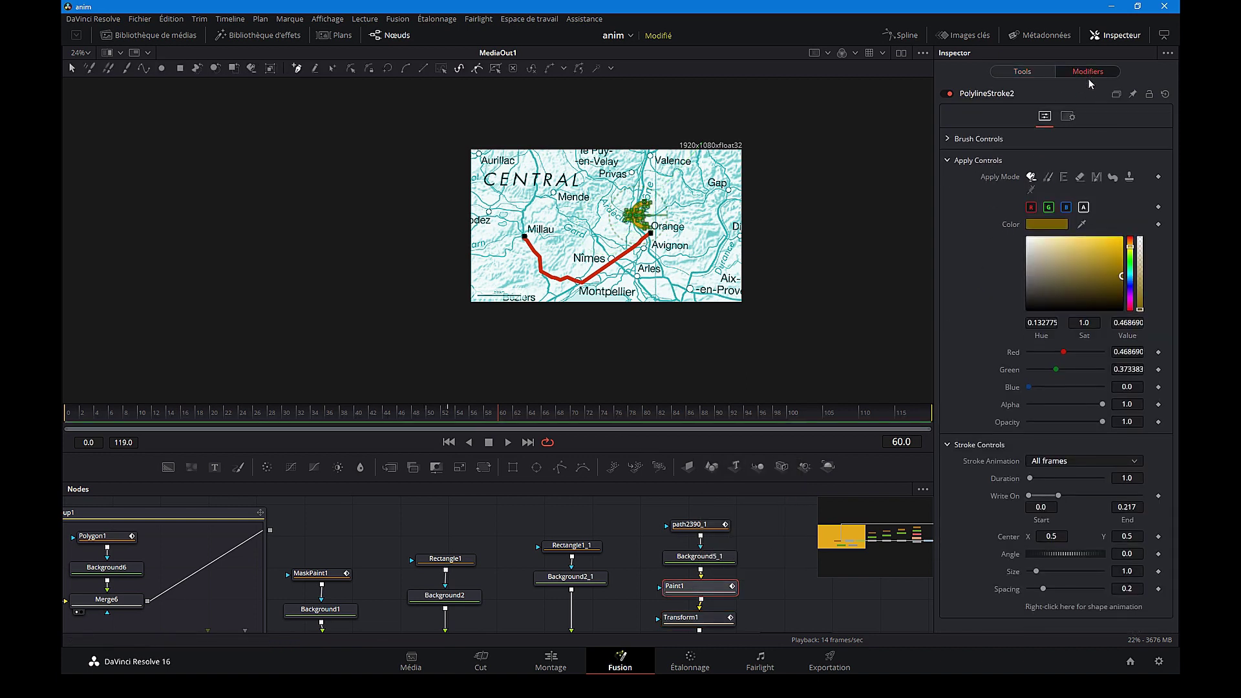
{"action": "left_click", "coordinate": [1159, 496]}
{"action": "left_click_drag", "start_coordinate": [1059, 496], "coordinate": [1020, 494]}
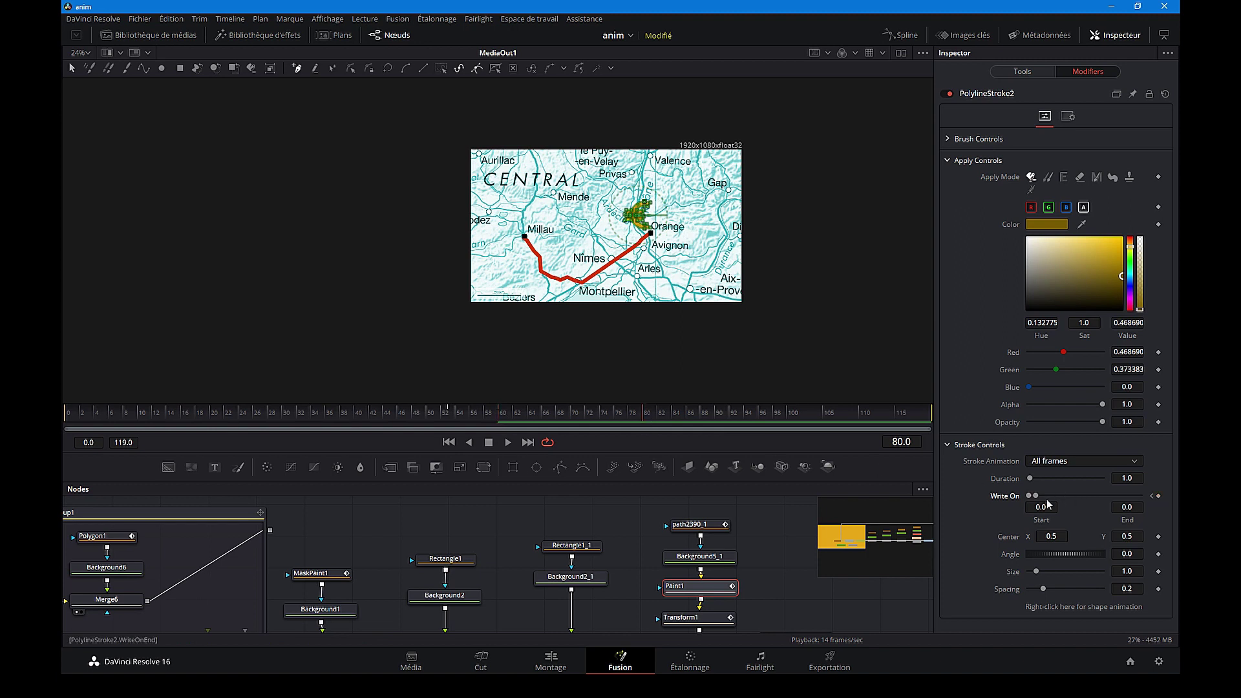
{"action": "left_click_drag", "start_coordinate": [1091, 495], "coordinate": [1141, 495]}
{"action": "scroll", "coordinate": [649, 255], "scroll_direction": "up", "scroll_amount": 2}
{"action": "scroll", "coordinate": [649, 255], "scroll_direction": "up", "scroll_amount": 3}
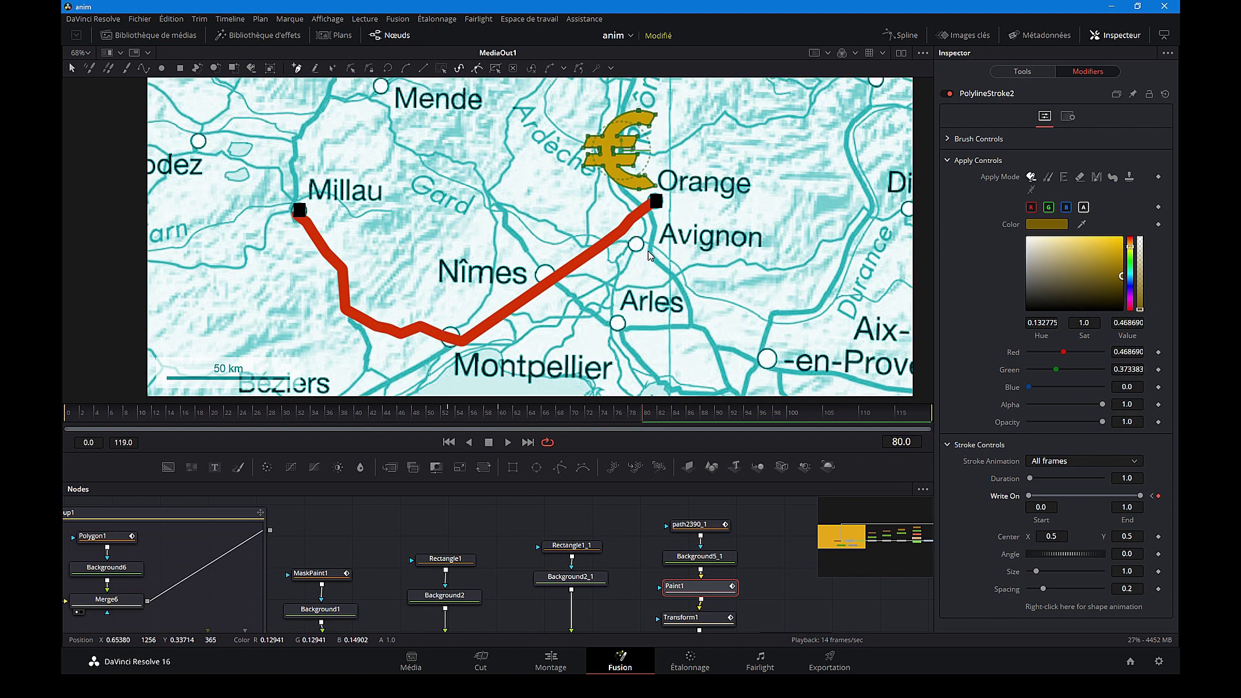